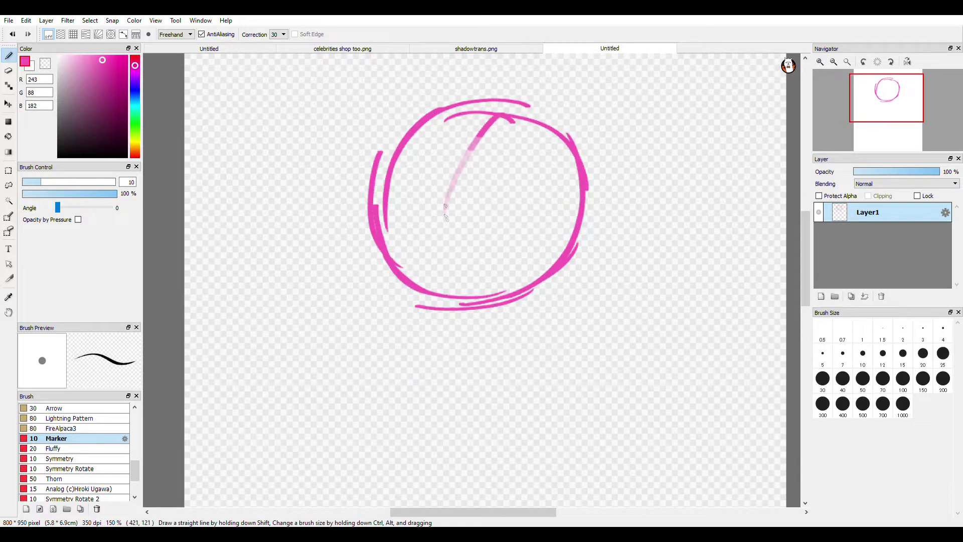
- Extend the curved eye guideline in pink past the side edge of the head circle
mouse_move(545, 209)
left_mouse_down()
mouse_move(572, 221)
mouse_move(577, 229)
mouse_move(564, 234)
left_mouse_up()
left_click_drag(574, 226, 609, 248)
scroll(459, 259, "down", 2)
scroll(449, 323, "up", 1)
- Sketch the rounded torso below the head with a curved centre line, shoulder strokes and a closed lower edge
left_click_drag(471, 239, 450, 312)
left_click_drag(452, 253, 447, 371)
scroll(447, 301, "up", 1)
left_click_drag(429, 229, 401, 364)
left_click_drag(396, 246, 409, 338)
left_click_drag(563, 233, 499, 299)
left_click_drag(577, 261, 521, 311)
left_click_drag(391, 329, 430, 381)
- Sketch the first leg as a long line running down from the base of the torso
scroll(475, 241, "down", 3)
scroll(473, 296, "up", 3)
mouse_move(429, 234)
left_mouse_down()
mouse_move(467, 430)
mouse_move(461, 491)
left_mouse_up()
scroll(402, 246, "down", 2)
- Scale the whole sketch down with Transform and reposition it on the canvas
left_click(115, 133)
left_click_drag(498, 329, 478, 281)
left_click_drag(448, 162, 454, 165)
left_click(751, 510)
- Sketch the curved top of the first foot and the slanted lines of the second leg
scroll(653, 452, "down", 2)
scroll(511, 377, "up", 5)
left_click_drag(556, 331, 452, 416)
scroll(506, 343, "down", 2)
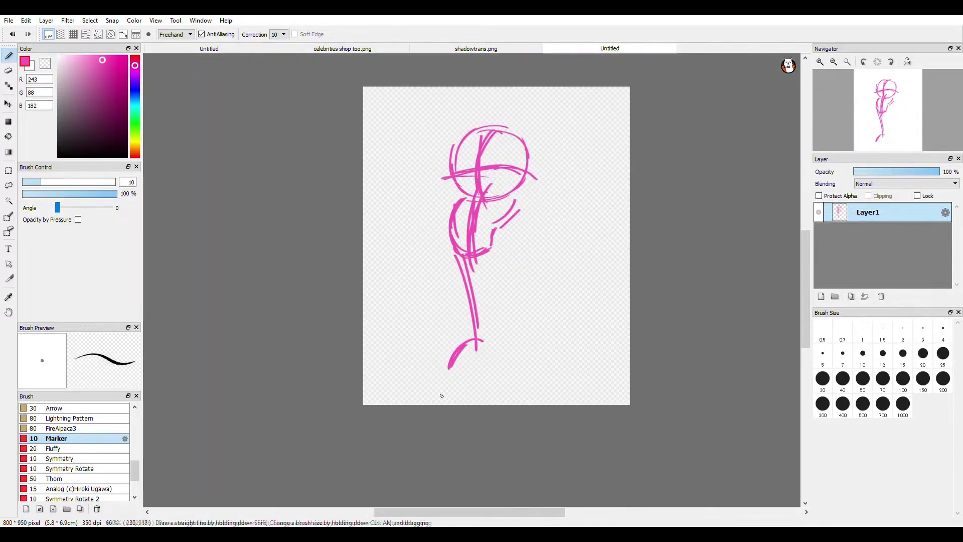
left_click_drag(496, 230, 536, 379)
left_click_drag(499, 254, 526, 357)
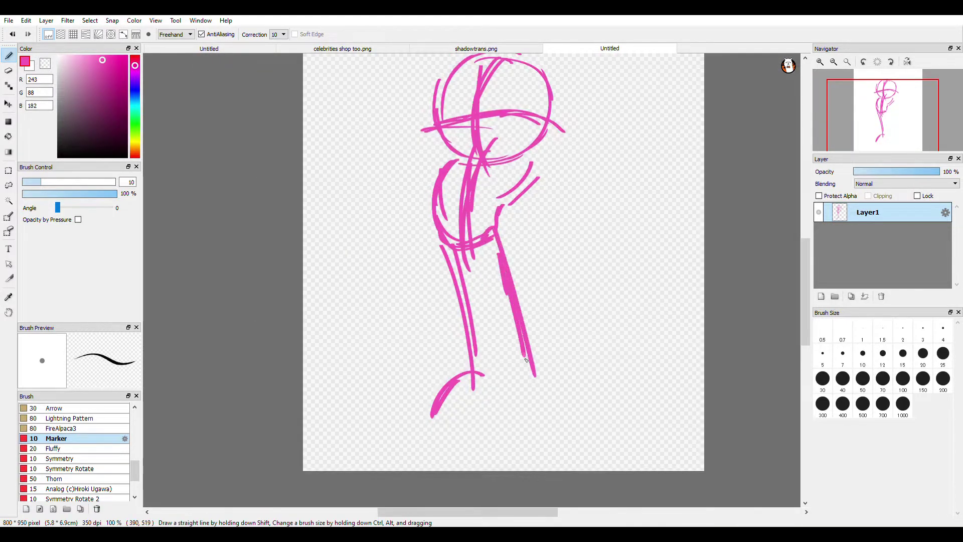
- Shrink the figure sketch slightly with Transform to make room for the feet
left_click(90, 21)
left_click(114, 133)
left_click_drag(567, 406, 566, 368)
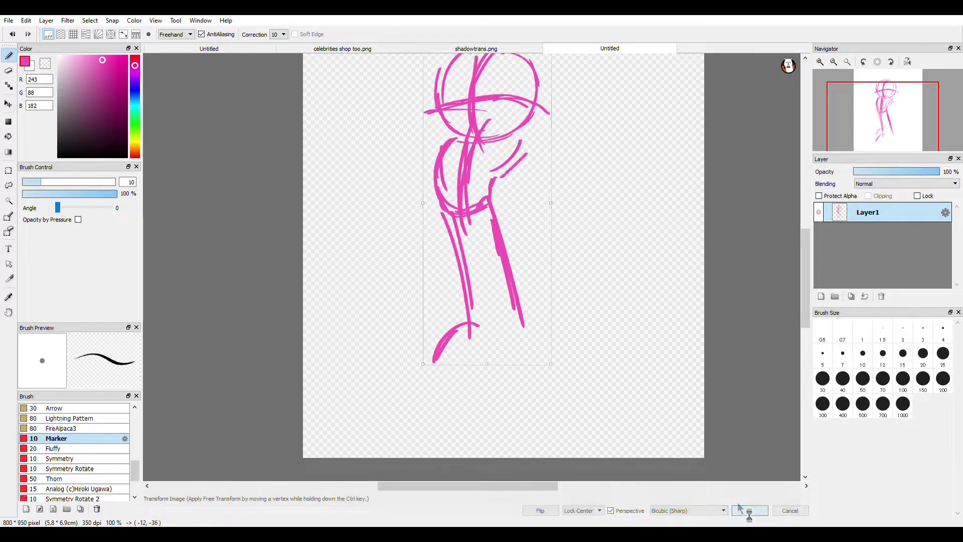
left_click(750, 510)
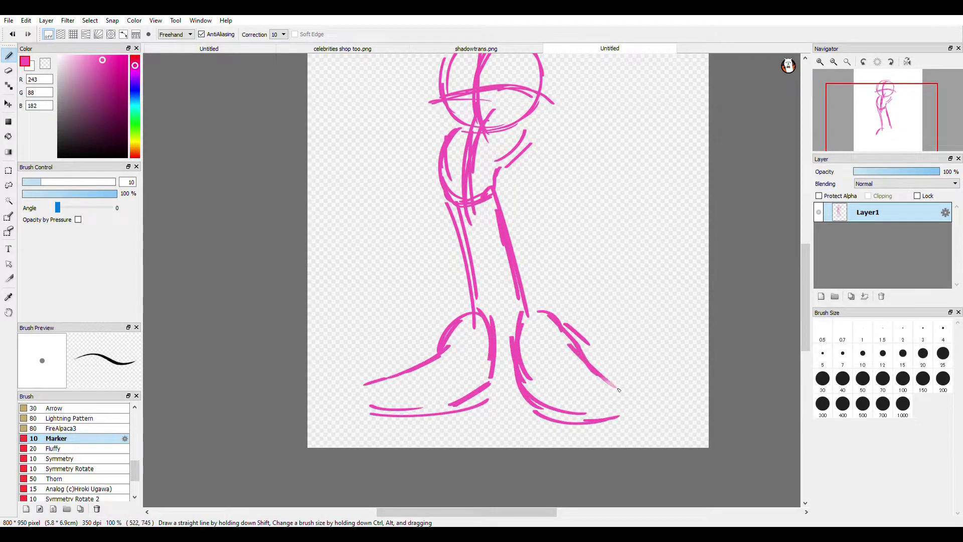
- Sketch the figure's left-hand arm hanging from the shoulder and finish it with a clenched fist
scroll(477, 232, "up", 1)
left_click_drag(433, 359, 458, 270)
scroll(459, 270, "up", 1)
mouse_move(462, 329)
left_mouse_down()
mouse_move(387, 360)
mouse_move(347, 355)
left_mouse_up()
left_click_drag(392, 350, 347, 387)
mouse_move(376, 346)
left_mouse_down()
mouse_move(325, 413)
mouse_move(359, 420)
left_mouse_up()
left_click_drag(415, 368, 361, 404)
mouse_move(433, 375)
left_mouse_down()
mouse_move(445, 396)
mouse_move(448, 306)
left_mouse_up()
scroll(513, 262, "down", 2)
scroll(511, 263, "up", 1)
scroll(505, 264, "down", 2)
scroll(502, 258, "up", 2)
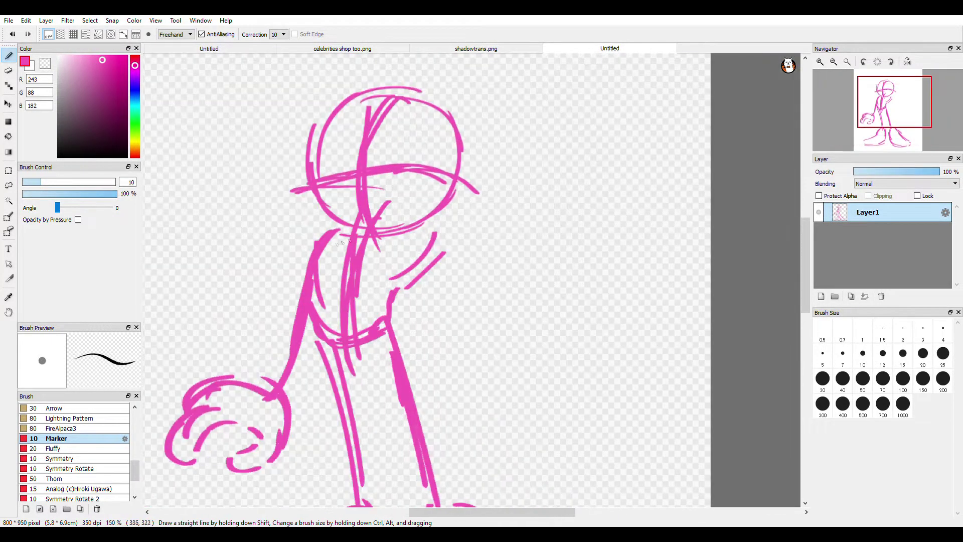
- Sketch the opposite arm reaching outward from the shoulder, ending in a large open hand with thumb and fingers
scroll(533, 331, "down", 1)
scroll(534, 331, "up", 1)
left_click_drag(477, 259, 527, 305)
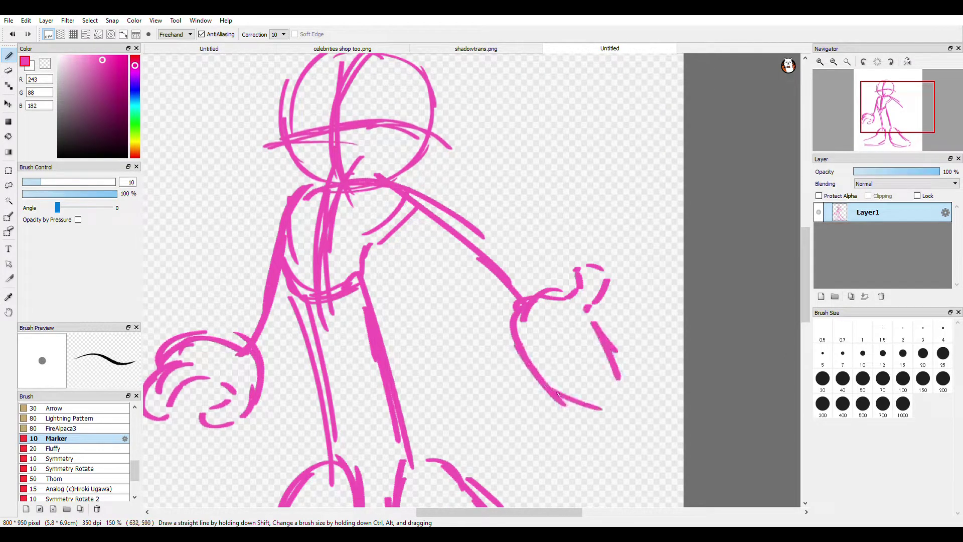
scroll(598, 408, "up", 1)
left_click_drag(539, 307, 567, 346)
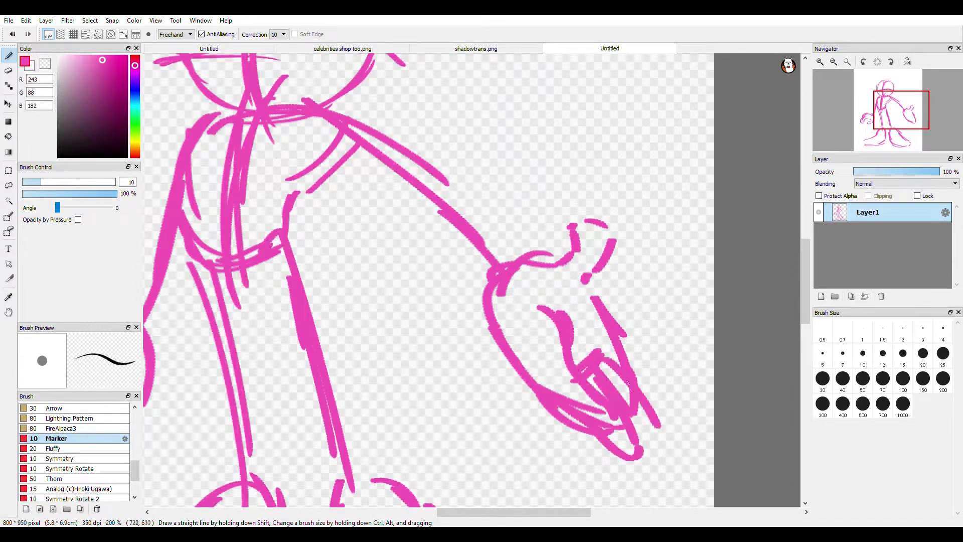
scroll(582, 330, "down", 2)
scroll(603, 332, "up", 1)
scroll(451, 352, "down", 1)
- Draw the nose, muzzle, mouth and chin lines in dark magenta over the lower half of the pink head
scroll(351, 160, "up", 4)
left_click_drag(340, 343, 373, 313)
key("ctrl+z")
left_click_drag(338, 349, 429, 331)
left_click_drag(250, 322, 366, 364)
mouse_move(252, 329)
left_mouse_down()
mouse_move(373, 376)
mouse_move(389, 348)
mouse_move(449, 315)
left_mouse_up()
scroll(327, 267, "down", 1)
left_click_drag(290, 365, 344, 397)
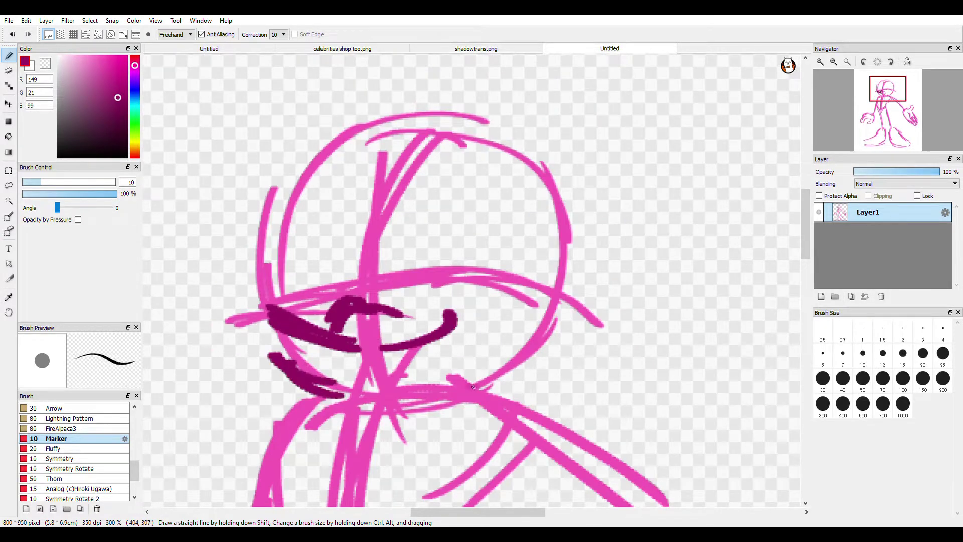
left_click_drag(468, 389, 507, 363)
- Draw the half-closed near eye and the contour around the far eye along the eye guideline
scroll(471, 233, "up", 1)
left_click_drag(341, 289, 559, 261)
left_click_drag(454, 271, 609, 276)
left_click_drag(552, 275, 454, 271)
mouse_move(219, 353)
left_mouse_down()
mouse_move(157, 251)
mouse_move(286, 294)
left_mouse_up()
mouse_move(250, 248)
left_mouse_down()
mouse_move(272, 295)
mouse_move(305, 288)
mouse_move(345, 210)
left_mouse_up()
- Draw two pointed ears on top of the head in dark magenta
scroll(406, 246, "down", 2)
scroll(507, 130, "up", 1)
mouse_move(416, 202)
left_mouse_down()
mouse_move(506, 127)
mouse_move(522, 124)
left_mouse_up()
left_click_drag(520, 142, 491, 283)
scroll(471, 271, "down", 2)
scroll(381, 243, "up", 3)
mouse_move(239, 104)
left_mouse_down()
mouse_move(346, 188)
mouse_move(249, 236)
left_mouse_up()
left_click_drag(233, 171, 255, 250)
- Draw the quill bulging out beside the far eye and the brow line above the near eye
scroll(396, 198, "down", 1)
left_click_drag(252, 344, 221, 286)
mouse_move(226, 294)
left_mouse_down()
mouse_move(290, 243)
mouse_move(339, 269)
left_mouse_up()
left_click_drag(406, 312, 551, 275)
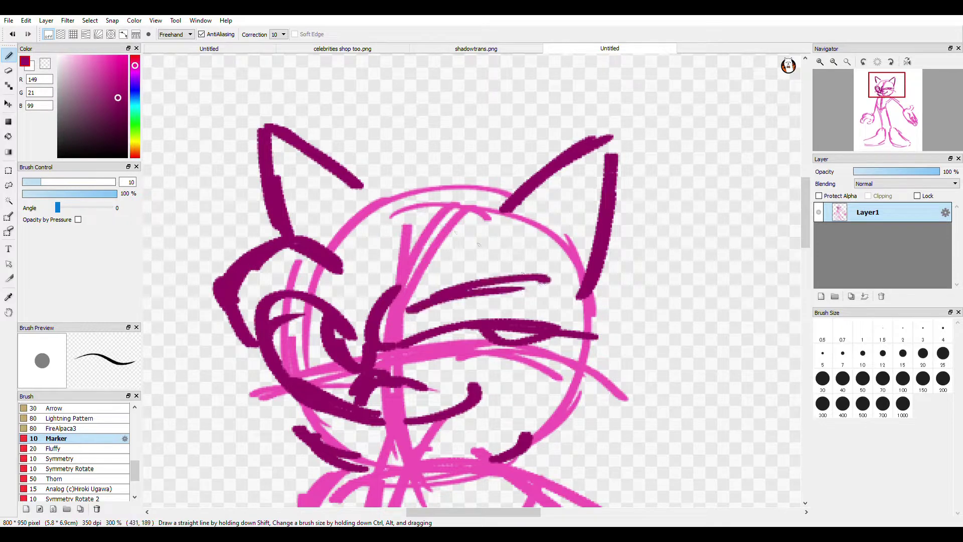
- Reinforce the far side of the face and draw the angular cheek beside the mouth
left_click_drag(293, 413, 373, 319)
left_click_drag(586, 298, 588, 346)
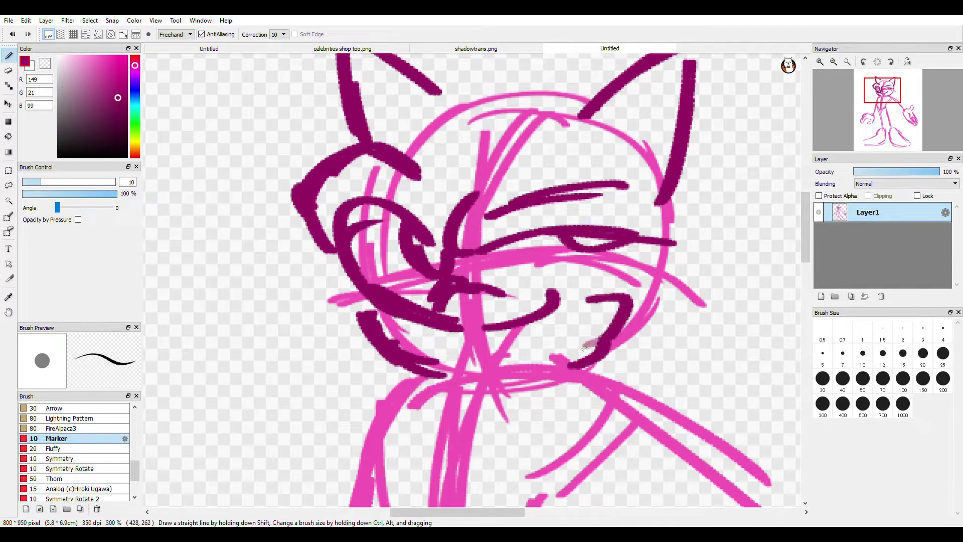
scroll(637, 307, "down", 1)
- Draw the long head quills sweeping back from the top, middle and lower back of the head
left_click_drag(321, 185, 492, 119)
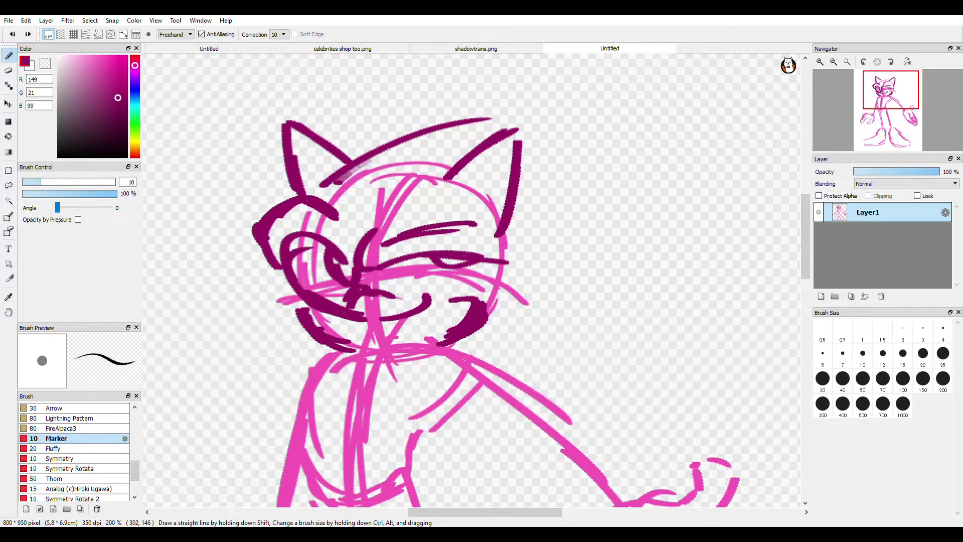
left_click_drag(401, 147, 608, 111)
left_click_drag(532, 209, 604, 237)
left_click_drag(536, 223, 682, 300)
left_click_drag(593, 253, 694, 311)
mouse_move(536, 346)
left_mouse_down()
mouse_move(612, 470)
mouse_move(603, 441)
left_mouse_up()
mouse_move(484, 428)
left_mouse_down()
mouse_move(494, 313)
mouse_move(524, 400)
left_mouse_up()
key("ctrl+z")
- Outline the torso and its curved chest patch in dark magenta over the pink body
scroll(502, 304, "down", 2)
scroll(481, 328, "up", 2)
mouse_move(351, 218)
left_mouse_down()
mouse_move(438, 204)
mouse_move(326, 281)
mouse_move(355, 369)
left_mouse_up()
scroll(369, 254, "up", 2)
mouse_move(429, 173)
left_mouse_down()
mouse_move(449, 316)
mouse_move(422, 399)
left_mouse_up()
mouse_move(409, 408)
left_mouse_down()
mouse_move(374, 420)
mouse_move(299, 394)
left_mouse_up()
left_click_drag(415, 411, 291, 388)
- Draw a short shoulder curve below the near cheek
scroll(238, 193, "down", 3)
scroll(369, 231, "up", 2)
left_click_drag(341, 139, 354, 179)
left_click_drag(332, 141, 542, 319)
left_click_drag(362, 208, 531, 341)
key("ctrl+z")
key("ctrl+z")
key("ctrl+z")
- Draw the lower and upper contours of the outstretched arm from the shoulder to the wrist
left_click_drag(351, 165, 467, 265)
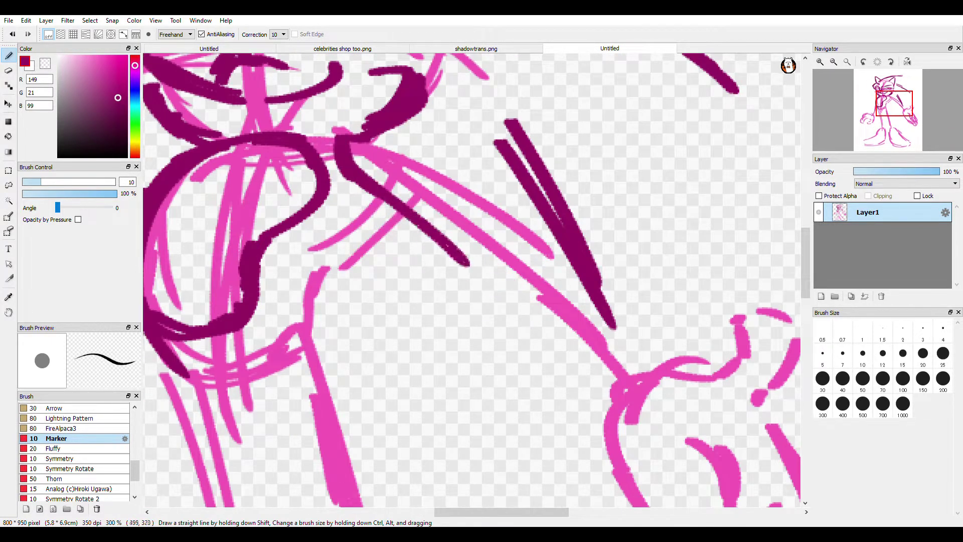
left_click_drag(382, 209, 578, 374)
left_click_drag(454, 272, 542, 349)
key("ctrl+z")
mouse_move(369, 157)
left_mouse_down()
mouse_move(501, 229)
mouse_move(603, 298)
mouse_move(620, 325)
mouse_move(612, 316)
left_mouse_up()
- Draw the thick glove cuff around the wrist of the outstretched arm
mouse_move(600, 321)
left_mouse_down()
mouse_move(540, 384)
mouse_move(538, 436)
left_mouse_up()
left_click_drag(556, 366, 531, 439)
left_click_drag(589, 379, 557, 436)
left_click_drag(547, 445, 618, 475)
scroll(497, 216, "down", 4)
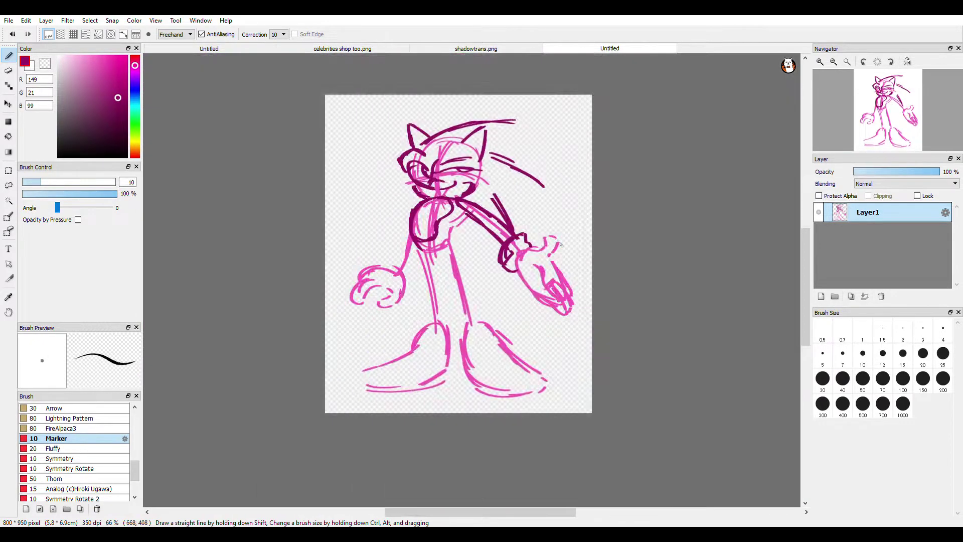
- Outline the thumb and the long outer finger edge of the open gloved hand
scroll(550, 241, "up", 4)
mouse_move(423, 273)
left_mouse_down()
mouse_move(519, 232)
mouse_move(541, 283)
left_mouse_up()
scroll(540, 303, "down", 2)
scroll(578, 364, "up", 3)
left_click_drag(470, 165, 617, 427)
scroll(592, 271, "down", 1)
- Complete the open hand with its lower palm edge, inner palm contour and remaining fingers
mouse_move(431, 237)
left_mouse_down()
mouse_move(545, 424)
mouse_move(444, 384)
mouse_move(351, 271)
mouse_move(387, 193)
left_mouse_up()
left_click_drag(581, 466, 512, 339)
mouse_move(494, 330)
left_mouse_down()
mouse_move(523, 305)
mouse_move(592, 387)
mouse_move(603, 437)
left_mouse_up()
scroll(571, 309, "down", 4)
scroll(459, 247, "up", 4)
left_click_drag(552, 249, 579, 375)
left_click_drag(480, 310, 573, 371)
scroll(493, 259, "down", 3)
scroll(578, 171, "up", 2)
left_click_drag(512, 275, 706, 280)
left_click_drag(569, 279, 675, 268)
key("ctrl+z")
key("ctrl+z")
- Draw the lower edge of the middle head quill and close the underside of the top quill
left_click_drag(518, 276, 689, 259)
left_click_drag(579, 269, 721, 263)
scroll(589, 228, "down", 2)
scroll(570, 146, "up", 3)
left_click_drag(481, 235, 575, 150)
left_click_drag(507, 223, 638, 118)
scroll(637, 119, "down", 3)
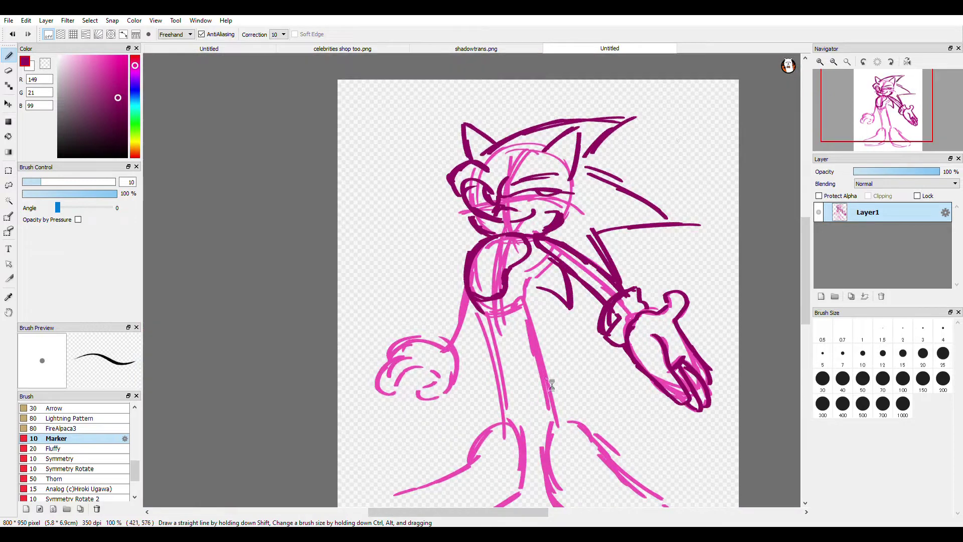
- Add a short hooked stroke at the base of the spike behind the torso
scroll(501, 392, "up", 2)
scroll(557, 165, "up", 1)
left_click_drag(584, 152, 563, 187)
- Outline the left leg with dark magenta outer and inner edges and start the arc between the two legs
scroll(563, 188, "down", 3)
scroll(542, 251, "up", 2)
left_click_drag(481, 146, 520, 274)
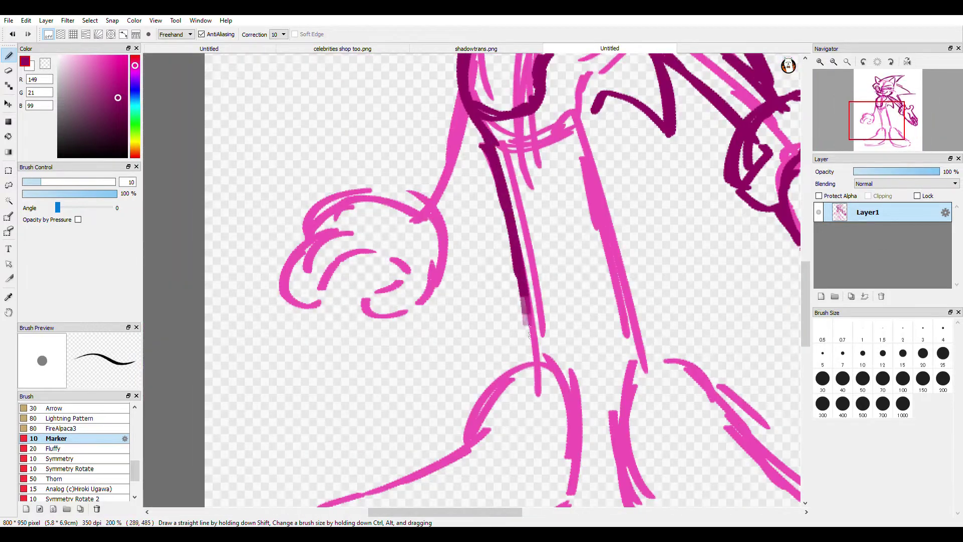
left_click_drag(530, 192, 560, 338)
left_click_drag(514, 150, 581, 216)
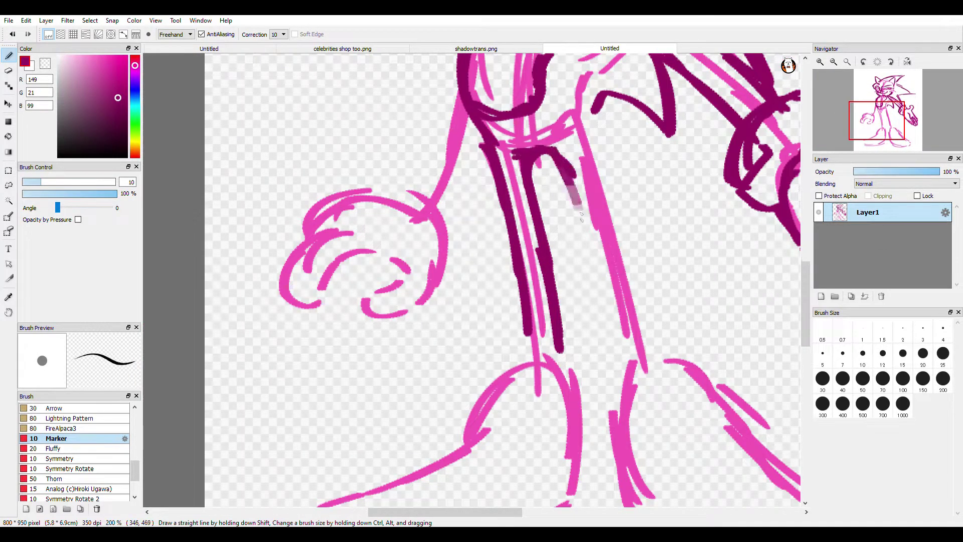
- Outline the right leg's inner and outer edges, undoing stray strokes, and add the lower edge of the spike behind the torso
left_click_drag(556, 149, 608, 341)
left_click_drag(589, 117, 616, 252)
mouse_move(609, 226)
left_mouse_down()
mouse_move(634, 342)
mouse_move(639, 315)
left_mouse_up()
key("ctrl+z")
key("ctrl+z")
scroll(639, 317, "up", 3)
left_click_drag(602, 220, 672, 267)
- Sketch puffy sock cuffs with rolled rims and short fold marks around both ankles
scroll(602, 256, "down", 5)
scroll(583, 282, "up", 6)
mouse_move(468, 197)
left_mouse_down()
mouse_move(475, 213)
mouse_move(572, 234)
left_mouse_up()
left_click_drag(491, 188, 461, 205)
left_click_drag(489, 169, 419, 221)
mouse_move(401, 185)
left_mouse_down()
mouse_move(457, 245)
mouse_move(582, 306)
left_mouse_up()
left_click_drag(585, 186, 512, 262)
left_click_drag(496, 264, 539, 283)
left_click_drag(591, 264, 586, 305)
- Outline the lowered left arm and draw the rolled glove cuff with a fold mark around its wrist
scroll(592, 233, "down", 2)
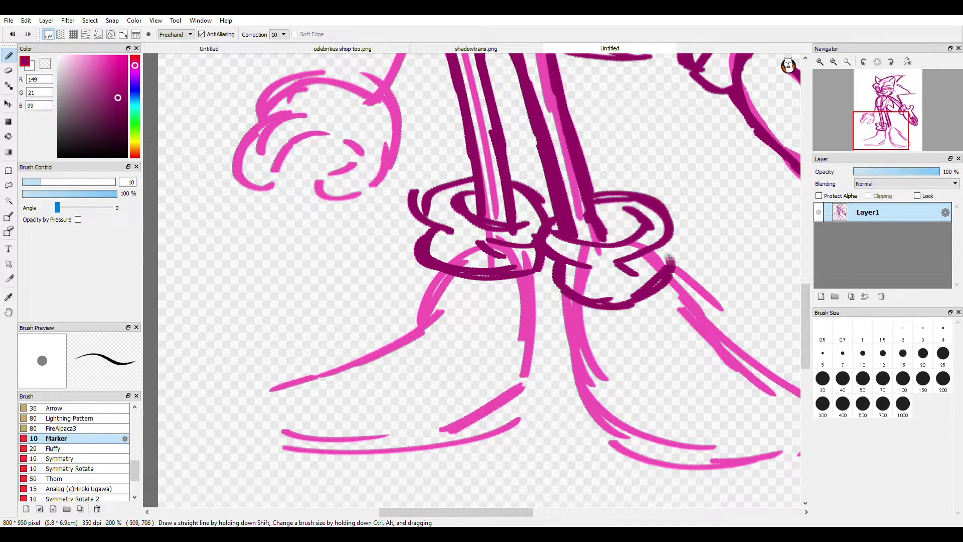
scroll(670, 259, "down", 3)
scroll(538, 162, "up", 3)
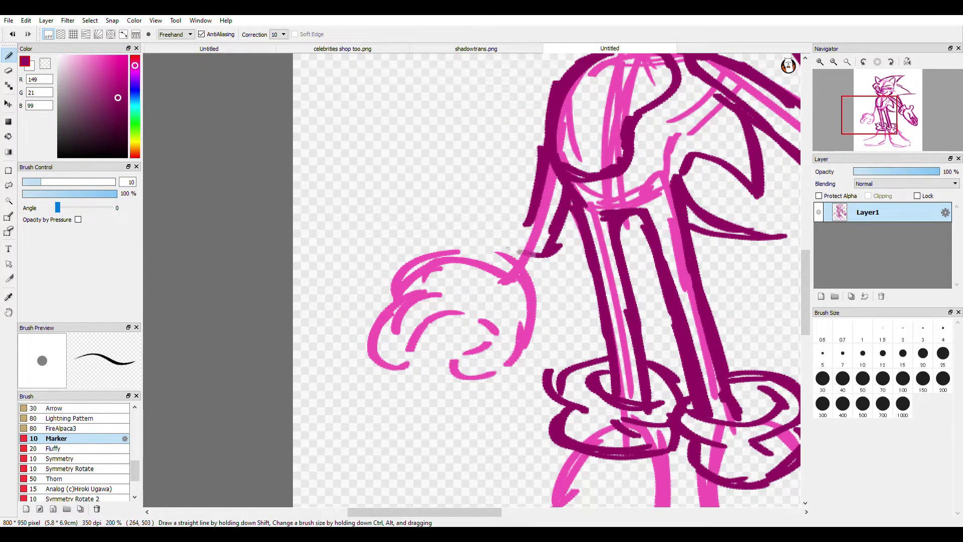
left_click_drag(475, 212, 505, 266)
left_click_drag(470, 243, 475, 280)
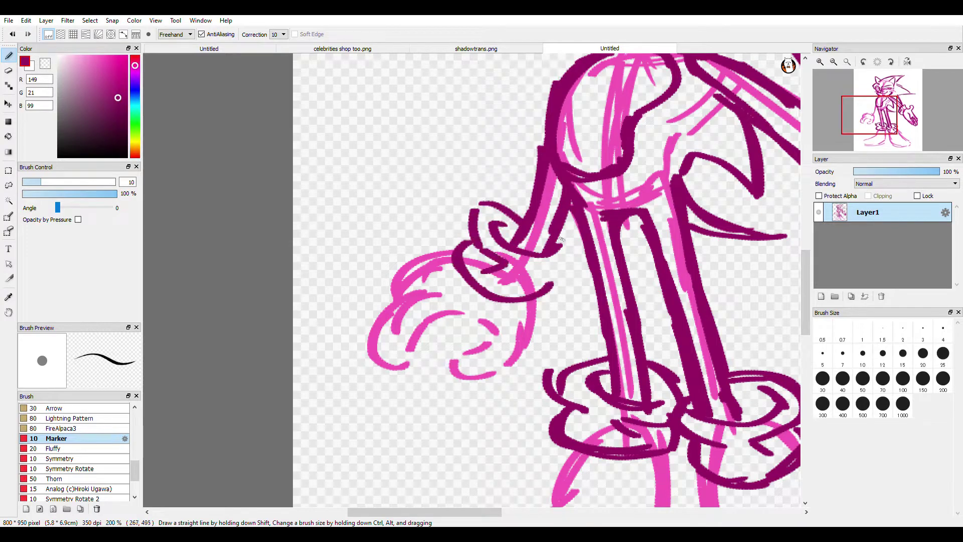
scroll(512, 196, "up", 1)
mouse_move(547, 237)
left_mouse_down()
mouse_move(469, 212)
mouse_move(524, 250)
mouse_move(481, 352)
mouse_move(590, 261)
mouse_move(598, 203)
left_mouse_up()
- Outline the closed left hand with its thumb, curled fingers and back-of-hand edge over the pink construction lines
scroll(491, 200, "down", 2)
scroll(468, 253, "up", 2)
mouse_move(419, 259)
left_mouse_down()
mouse_move(374, 216)
mouse_move(452, 199)
left_mouse_up()
left_click_drag(426, 322, 425, 255)
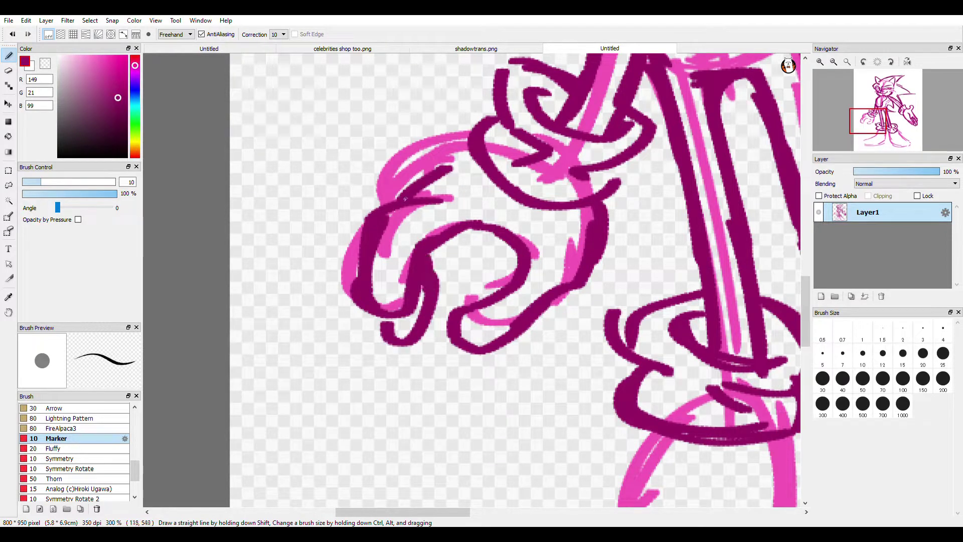
left_click_drag(451, 148, 466, 136)
left_click_drag(443, 287, 457, 239)
- Lasso part of the open hand, nudge it slightly, clear the selection and return to the brush
scroll(399, 193, "down", 4)
left_click_drag(611, 192, 566, 252)
scroll(566, 251, "up", 4)
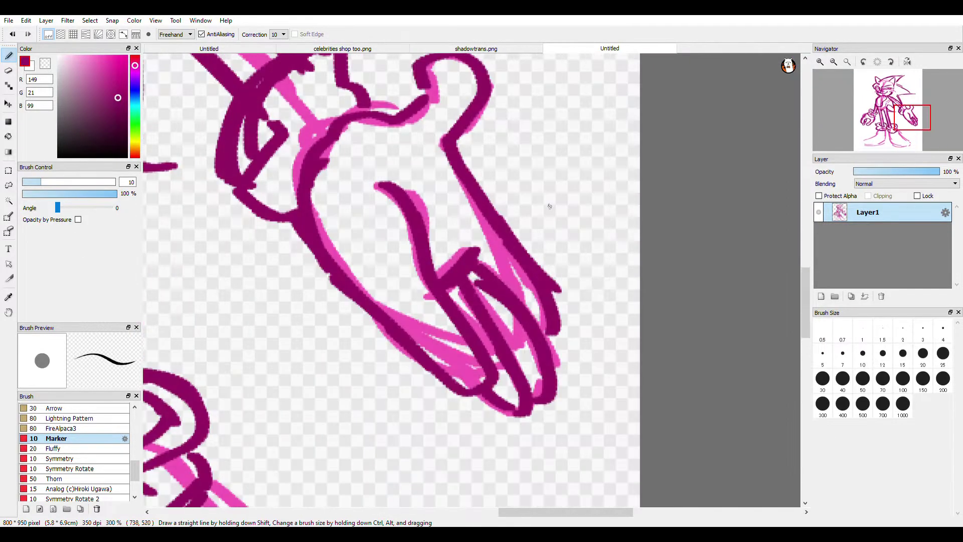
left_click(8, 192)
mouse_move(503, 167)
left_mouse_down()
mouse_move(332, 301)
mouse_move(503, 168)
left_mouse_up()
key("v")
left_click_drag(448, 263, 440, 251)
scroll(499, 266, "down", 3)
left_click(91, 21)
left_click(103, 43)
left_click(9, 55)
- Redraw the long finger line of the open hand, undoing attempts until the stroke fits
scroll(346, 190, "down", 2)
scroll(351, 131, "up", 5)
mouse_move(329, 351)
left_mouse_down()
mouse_move(387, 333)
mouse_move(426, 300)
left_mouse_up()
scroll(482, 200, "down", 2)
scroll(507, 245, "up", 2)
left_click_drag(521, 372, 453, 202)
key("ctrl+z")
mouse_move(517, 415)
left_mouse_down()
mouse_move(415, 174)
mouse_move(429, 196)
left_mouse_up()
key("ctrl+z")
left_click_drag(451, 233, 522, 397)
scroll(514, 472, "down", 2)
scroll(459, 231, "up", 2)
- Extend the middle head quill's upper edge to its tip and join its base to the underside of the top quill
left_click_drag(438, 190, 530, 229)
left_click_drag(474, 199, 745, 357)
scroll(567, 276, "down", 2)
scroll(502, 166, "up", 2)
left_click_drag(473, 216, 454, 256)
left_click_drag(566, 140, 488, 213)
scroll(576, 208, "down", 2)
mouse_move(357, 225)
left_mouse_down()
mouse_move(386, 237)
mouse_move(420, 213)
left_mouse_up()
- Outline the left shoe's instep, rounded toe and the seam above its sole
scroll(321, 201, "up", 2)
scroll(419, 212, "down", 3)
scroll(479, 219, "up", 2)
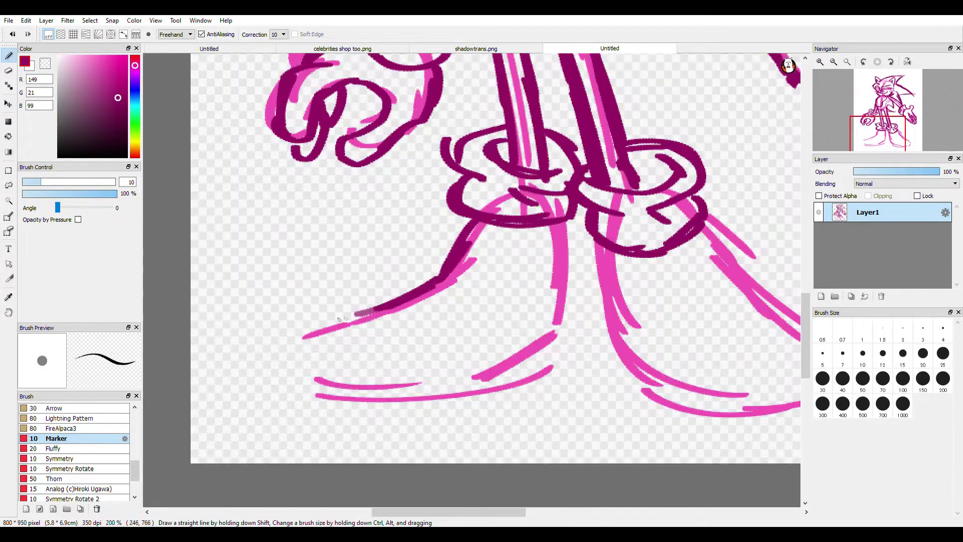
left_click_drag(292, 360, 290, 368)
left_click_drag(296, 372, 360, 382)
left_click_drag(289, 384, 451, 375)
left_click_drag(381, 389, 479, 373)
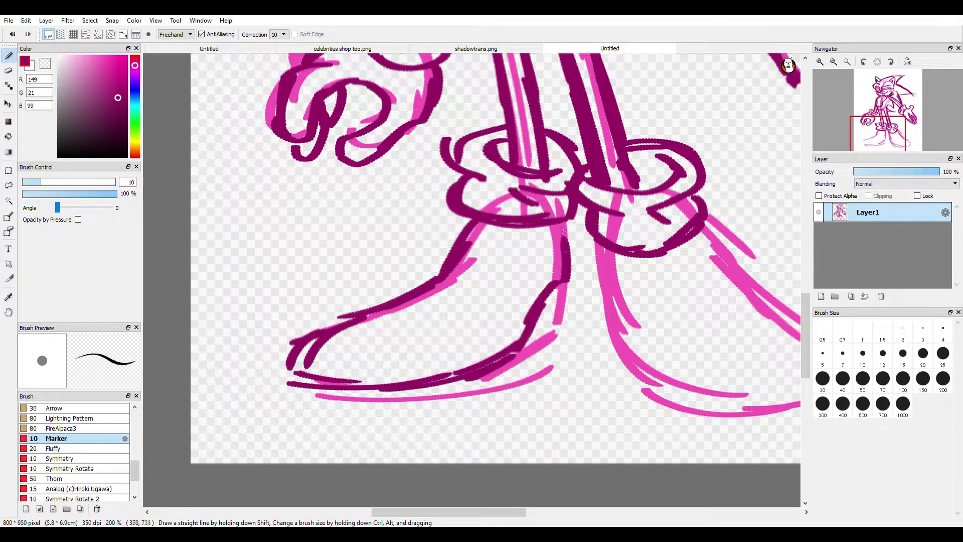
- Draw the left shoe's back edge and the bottom of its sole, and add a curved heel panel
left_click_drag(558, 214, 557, 335)
left_click_drag(292, 346, 430, 416)
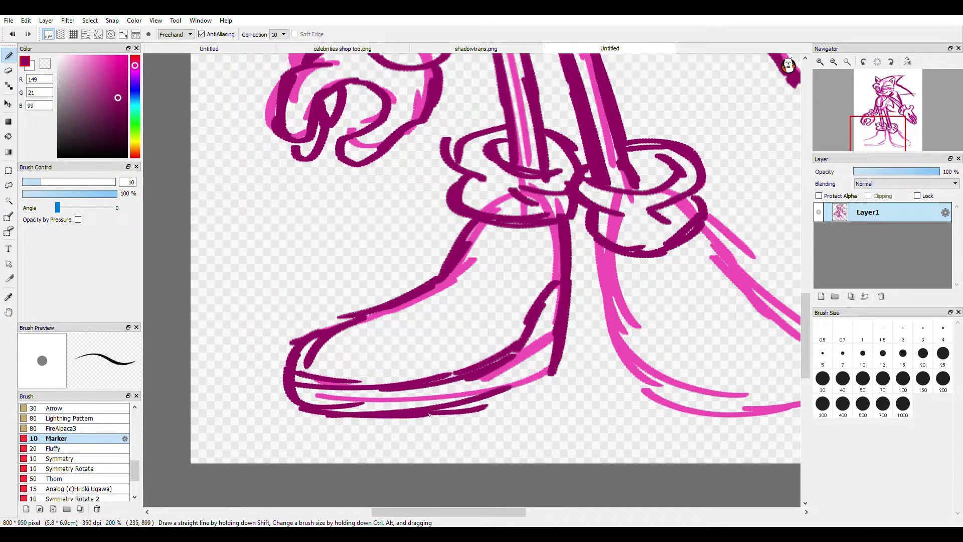
scroll(558, 363, "up", 1)
mouse_move(542, 288)
left_mouse_down()
mouse_move(502, 337)
mouse_move(540, 348)
left_mouse_up()
- Add an oval buckle to the side of the left shoe and draw the strap running over the instep
scroll(501, 361, "down", 2)
scroll(501, 362, "up", 1)
left_click_drag(455, 330, 463, 338)
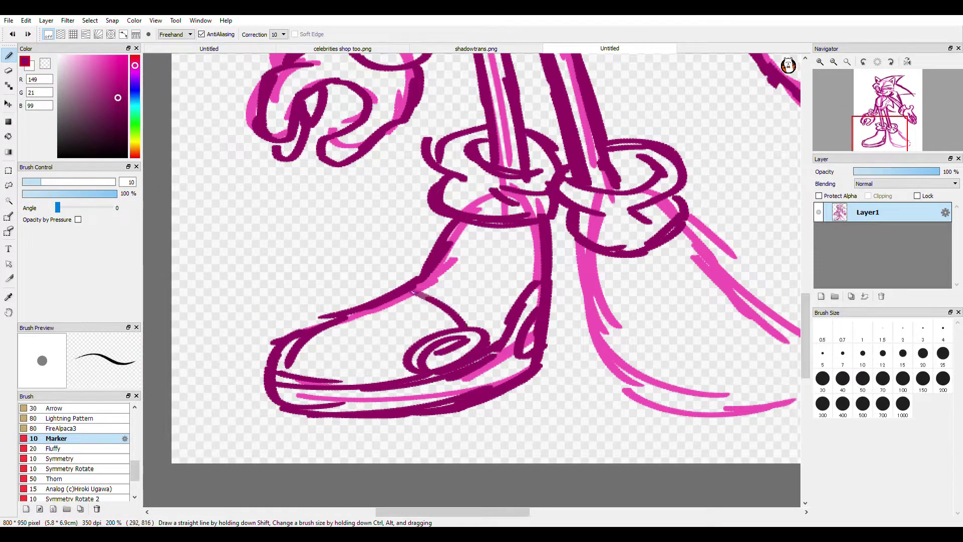
scroll(521, 312, "down", 4)
scroll(440, 297, "up", 3)
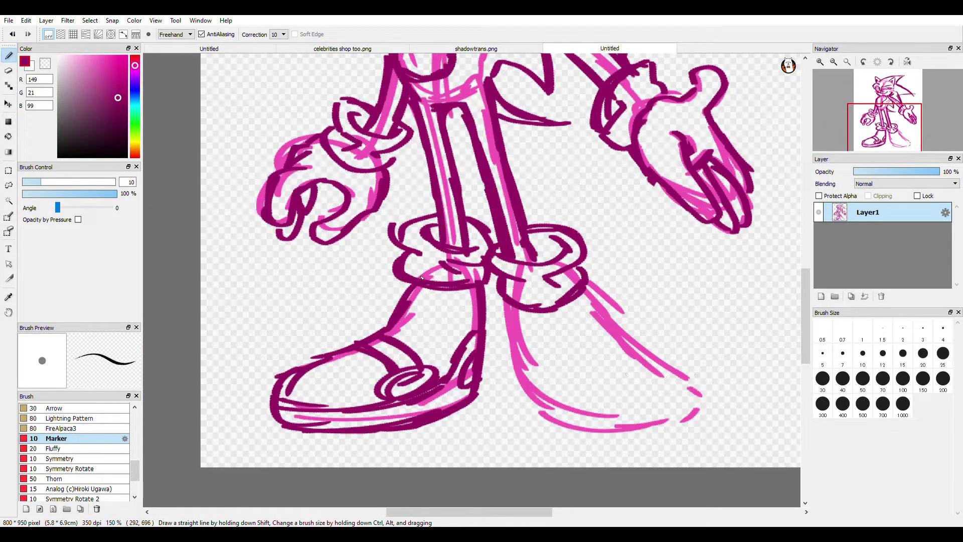
- Try to rework the left ankle cuff by erasing its inner lines and redrawing the rim, lower edge and folds
key("e")
scroll(430, 289, "up", 2)
left_click_drag(398, 255, 385, 276)
left_click_drag(35, 183, 51, 183)
mouse_move(370, 256)
left_mouse_down()
mouse_move(511, 279)
mouse_move(525, 247)
left_mouse_up()
mouse_move(402, 215)
left_mouse_down()
mouse_move(355, 255)
mouse_move(367, 301)
left_mouse_up()
key("b")
mouse_move(367, 301)
left_mouse_down()
mouse_move(482, 296)
mouse_move(534, 273)
left_mouse_up()
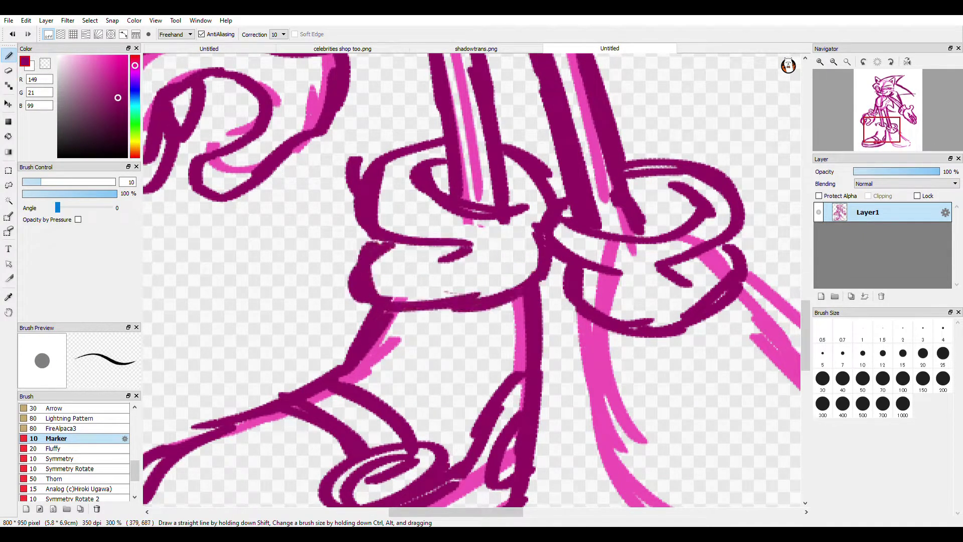
left_click_drag(535, 238, 497, 258)
scroll(515, 227, "down", 2)
scroll(543, 324, "up", 1)
scroll(543, 324, "up", 2)
- Erase both ankle cuffs completely with an enlarged eraser, keeping the legs and the left shoe
key("e")
scroll(394, 298, "down", 4)
scroll(404, 254, "up", 3)
left_click(63, 182)
left_click_drag(384, 228, 419, 266)
left_click_drag(418, 223, 427, 297)
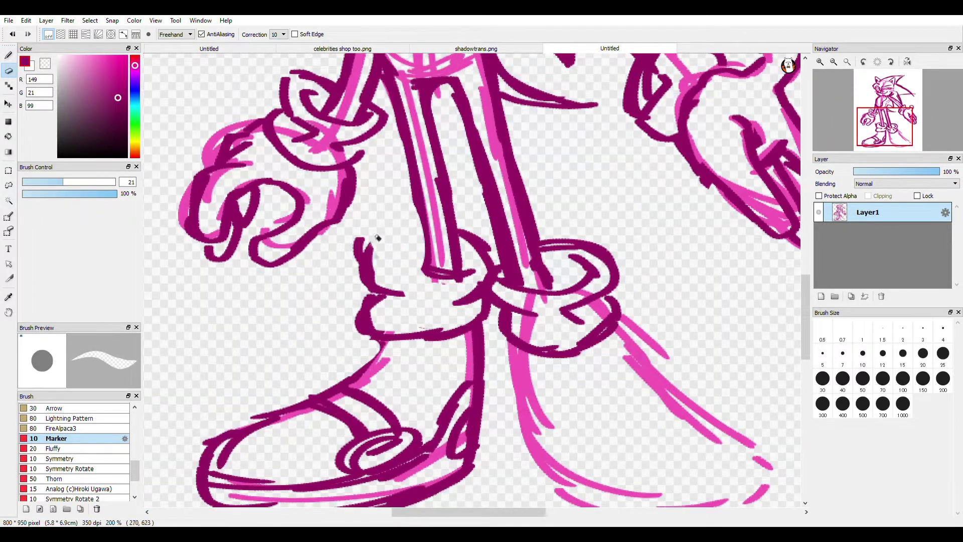
left_click_drag(380, 238, 391, 305)
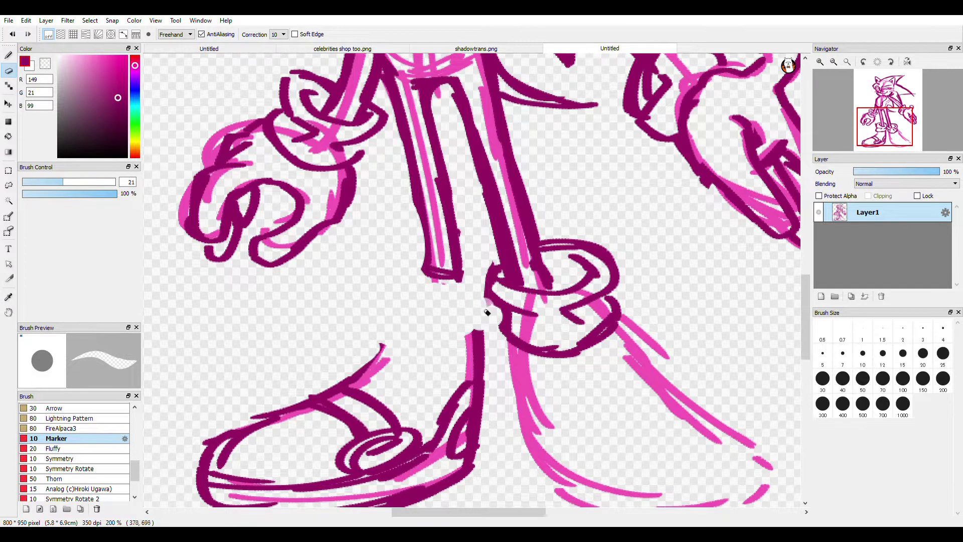
left_click(77, 182)
mouse_move(490, 277)
left_mouse_down()
mouse_move(521, 307)
mouse_move(574, 251)
mouse_move(549, 349)
mouse_move(511, 329)
left_mouse_up()
- Redraw the left ankle cuff as two stacked puffy rolls with an inner rim and a pointed fold
left_click(9, 56)
scroll(408, 299, "up", 1)
left_click_drag(393, 240, 511, 256)
mouse_move(418, 202)
left_mouse_down()
mouse_move(379, 304)
mouse_move(417, 335)
left_mouse_up()
mouse_move(344, 307)
left_mouse_down()
mouse_move(340, 316)
mouse_move(473, 378)
left_mouse_up()
left_click_drag(324, 350, 527, 347)
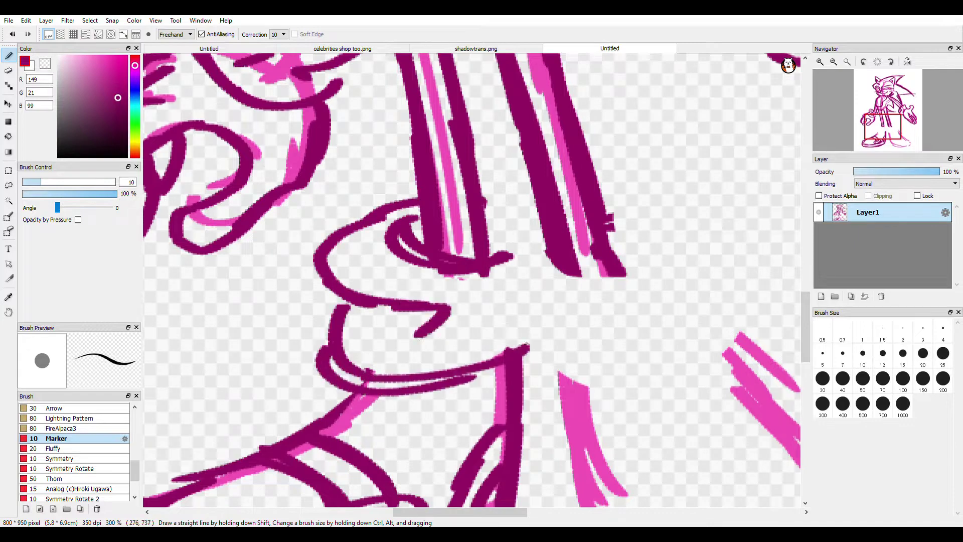
left_click_drag(486, 202, 468, 316)
left_click_drag(522, 297, 535, 332)
- Redraw the right ankle cuff with a curved rim, rounded sides, double lower edge and a pointed fold
scroll(507, 282, "down", 3)
scroll(597, 282, "up", 2)
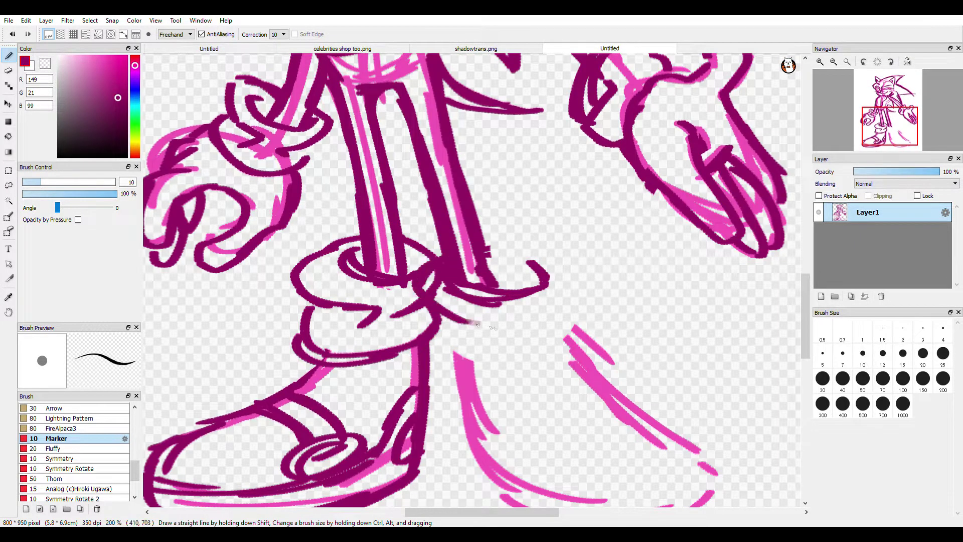
left_click_drag(487, 374, 580, 289)
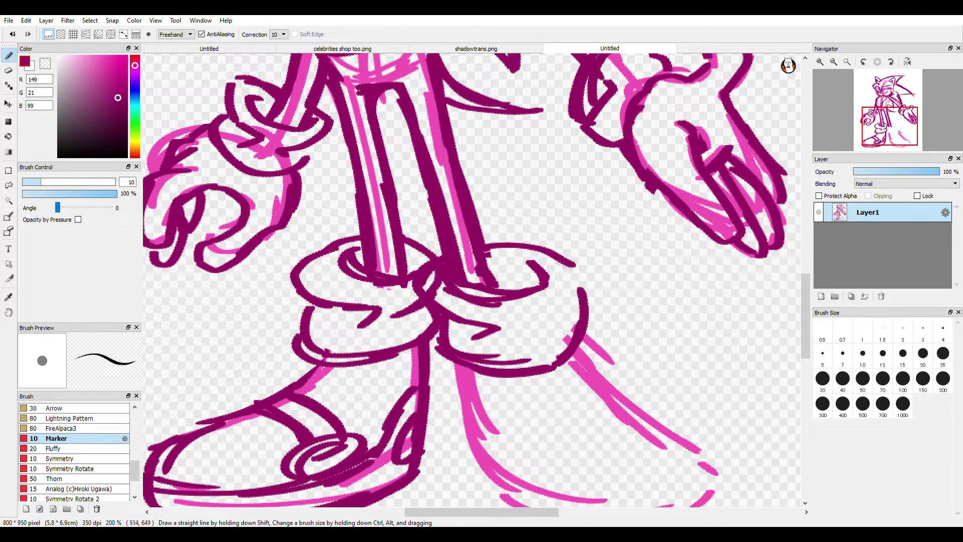
left_click_drag(525, 339, 490, 230)
- Outline the right shoe's inner side, sloping outer side, rounded toe and sole, undoing the stray stroke
left_click_drag(440, 262, 434, 348)
left_click_drag(425, 259, 466, 401)
left_click_drag(434, 336, 481, 401)
left_click_drag(541, 244, 639, 342)
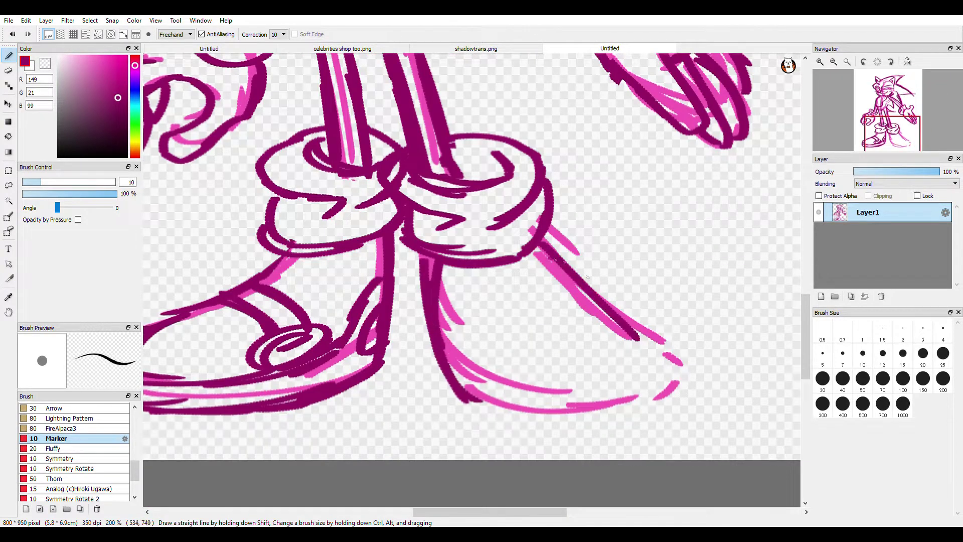
left_click_drag(564, 260, 671, 357)
left_click_drag(610, 305, 660, 384)
mouse_move(457, 399)
left_mouse_down()
mouse_move(645, 397)
mouse_move(480, 383)
mouse_move(450, 359)
left_mouse_up()
key("ctrl+z")
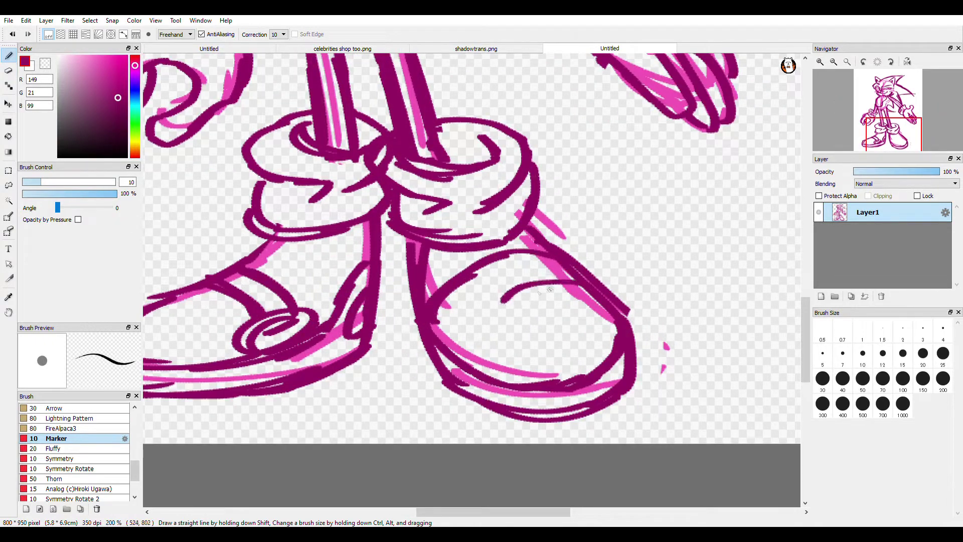
- Undo the short arc on the right shoe and draw an inner toe arc running parallel to the band above it
key("ctrl+z")
left_click_drag(445, 346, 473, 323)
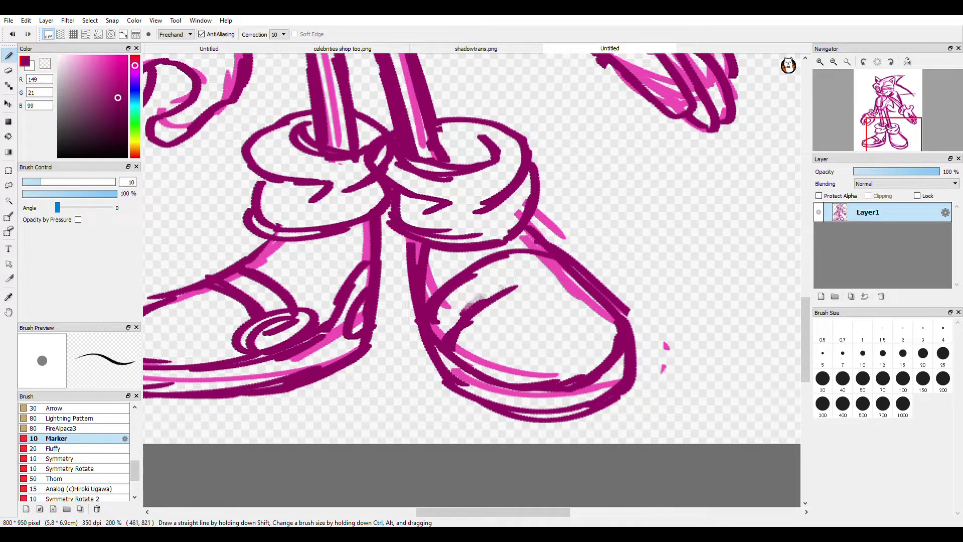
left_click_drag(538, 274, 608, 282)
scroll(536, 281, "down", 3)
scroll(535, 250, "up", 2)
- Erase the right ankle cuff between the leg and the shoe, setting the eraser size to 16
left_click(9, 71)
scroll(554, 233, "up", 1)
mouse_move(529, 226)
left_mouse_down()
mouse_move(487, 278)
mouse_move(402, 305)
mouse_move(412, 271)
left_mouse_up()
left_click(43, 182)
mouse_move(377, 232)
left_mouse_down()
mouse_move(391, 261)
mouse_move(455, 250)
left_mouse_up()
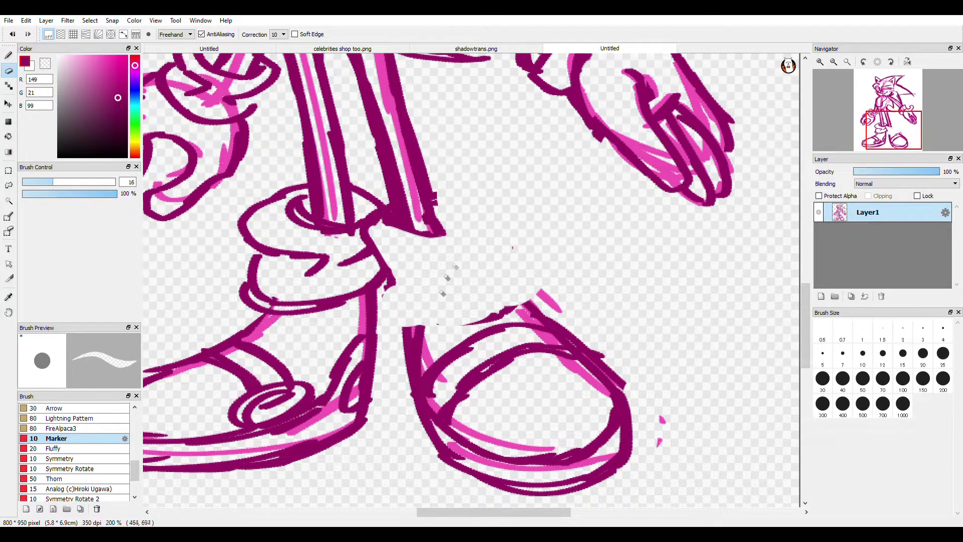
- Redraw the right ankle cuff as a slanted puffy sock with a rolled rim, bulging sides and the shoe's opening beneath it
left_click(8, 57)
left_click_drag(435, 201, 487, 214)
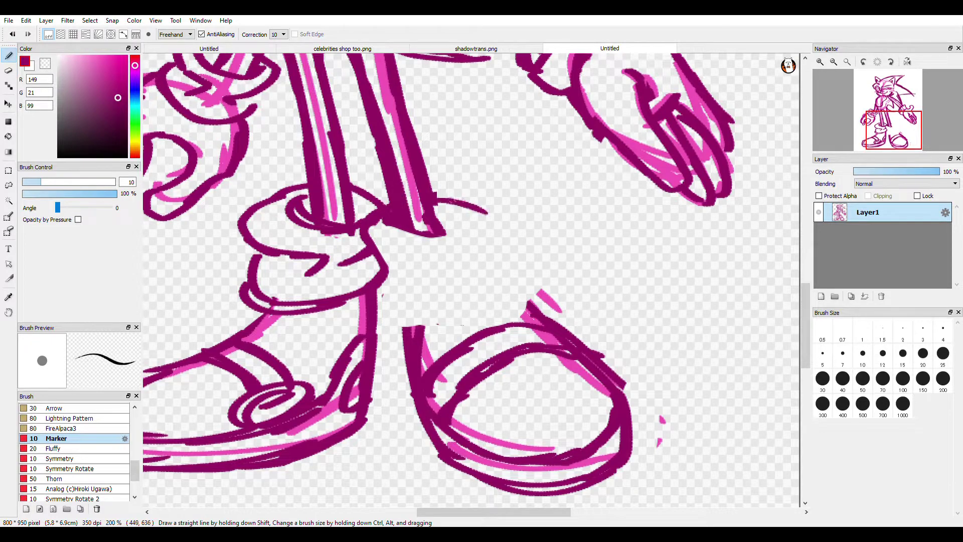
left_click_drag(514, 286, 530, 301)
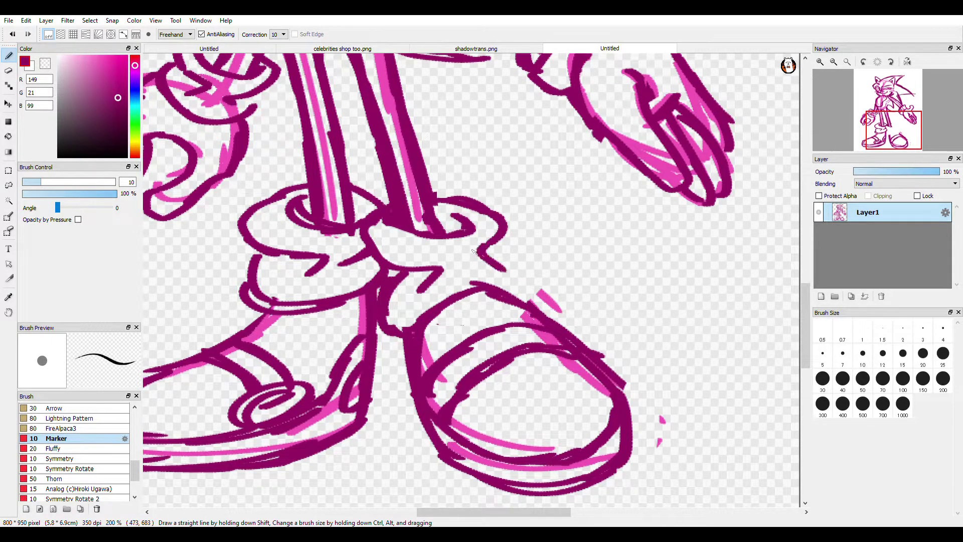
left_click_drag(528, 274, 514, 294)
scroll(470, 271, "down", 3)
scroll(426, 298, "up", 2)
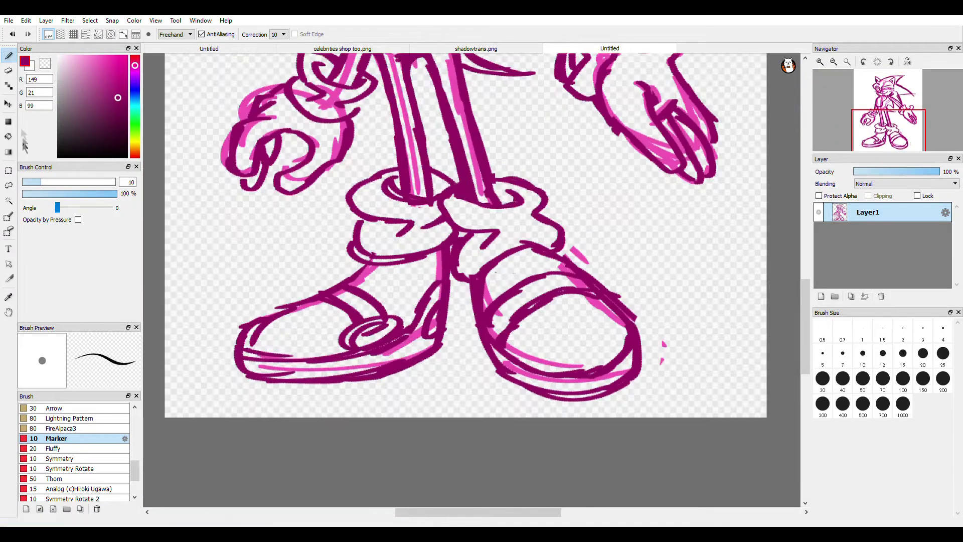
- Lasso the left shoe together with its ankle cuff, move it up slightly and clear the selection
left_click(9, 186)
left_click_drag(235, 284, 454, 372)
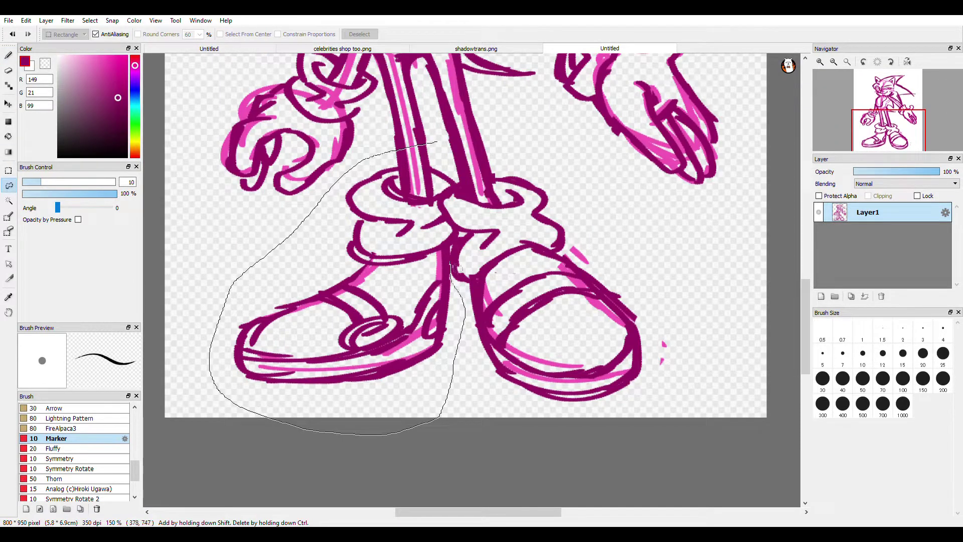
left_click_drag(442, 193, 456, 183)
left_click(8, 104)
left_click_drag(425, 214, 421, 192)
scroll(456, 281, "down", 2)
left_click(91, 20)
left_click(99, 42)
- Erase the overlapping lines where the two ankle cuffs meet and return to the brush
scroll(467, 271, "up", 3)
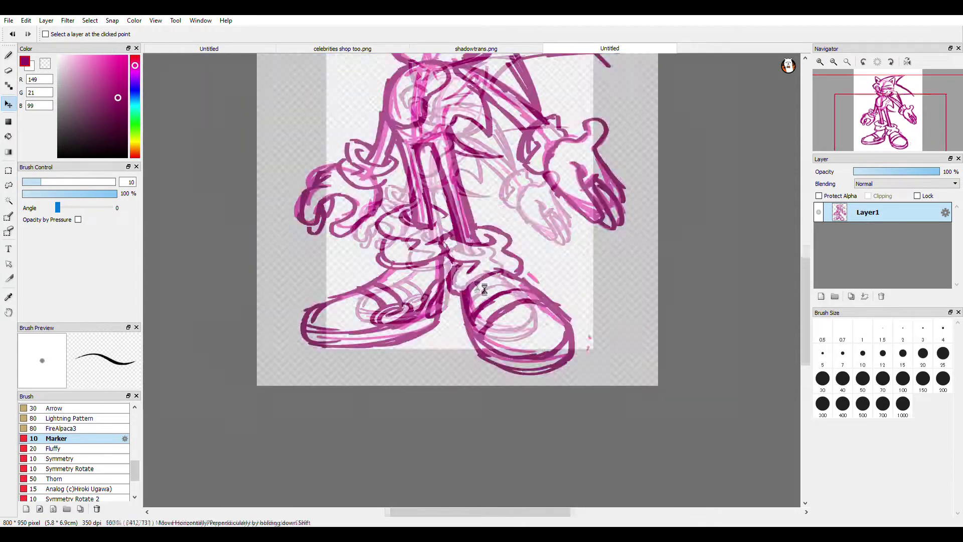
left_click(9, 71)
left_click_drag(435, 225, 421, 242)
key("b")
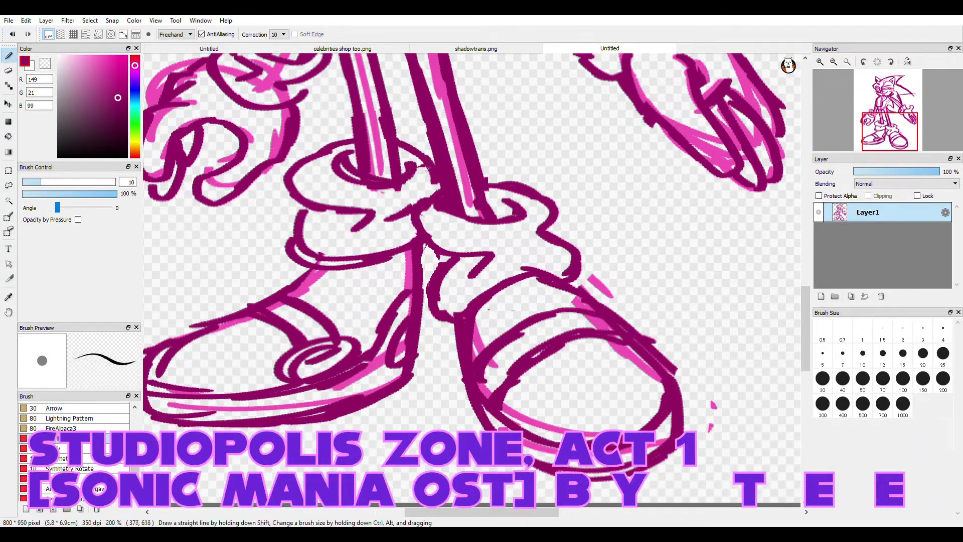
scroll(480, 243, "down", 3)
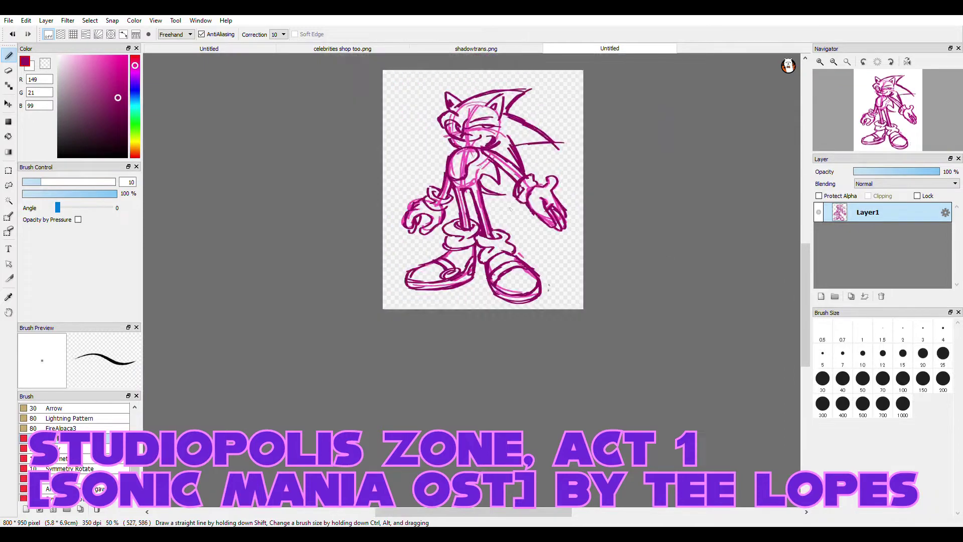
scroll(349, 286, "up", 3)
scroll(349, 286, "down", 3)
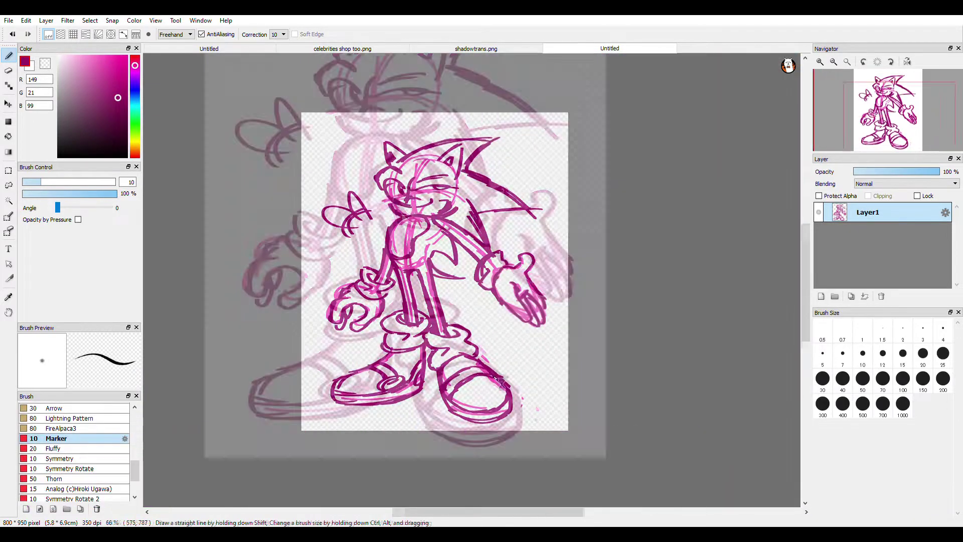
scroll(493, 374, "up", 1)
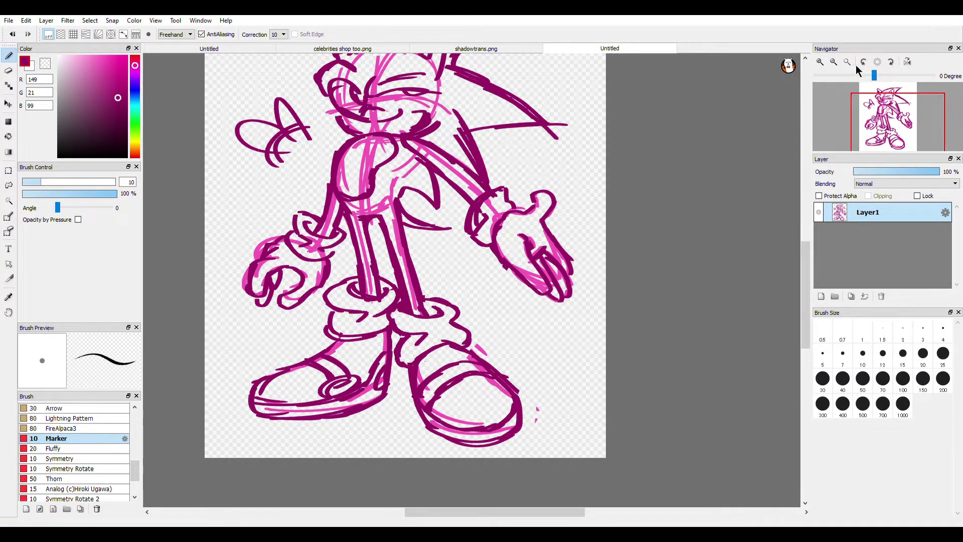
- Lower the sketch layer's opacity to 47%, add a new layer above it and choose black as the brush colour
left_click(849, 63)
left_click(822, 297)
left_click(884, 232)
left_click(894, 172)
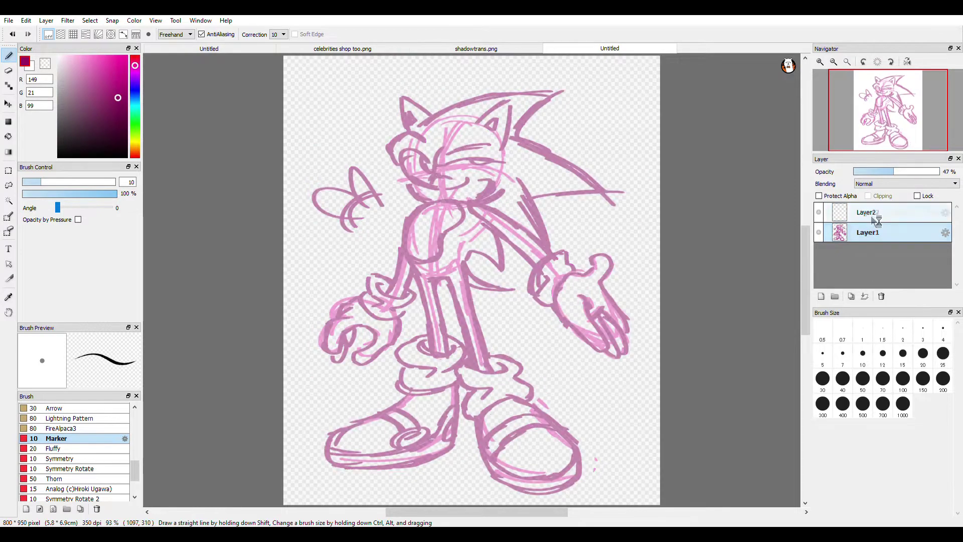
left_click(875, 214)
left_click(58, 157)
- Ink the pointed, leaf-shaped nose in black over the faded sketch, with one stroke for each edge
scroll(419, 160, "up", 5)
left_click_drag(477, 300, 350, 254)
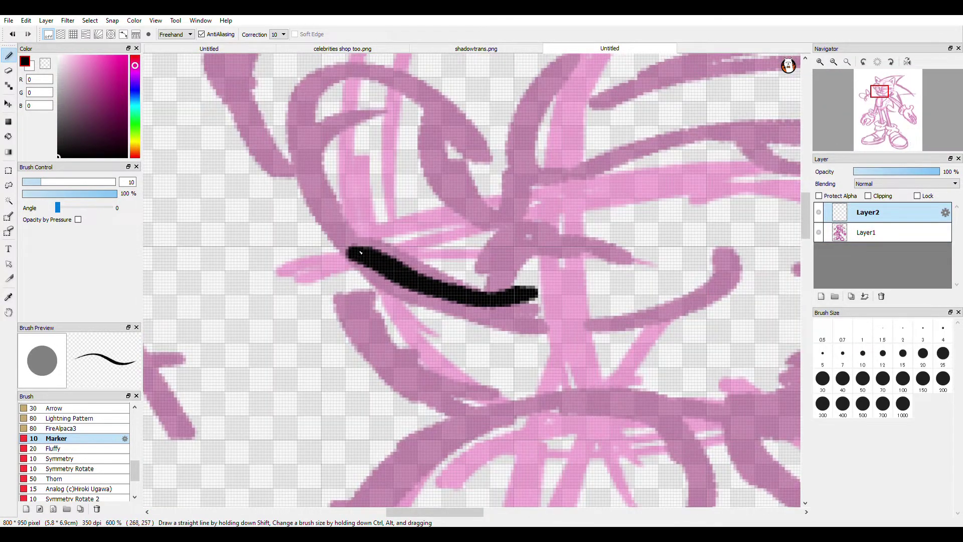
key("ctrl+z")
mouse_move(538, 290)
left_mouse_down()
mouse_move(345, 254)
mouse_move(334, 279)
mouse_move(540, 288)
mouse_move(615, 256)
left_mouse_up()
key("ctrl+z")
scroll(512, 256, "down", 3)
scroll(552, 248, "up", 2)
scroll(560, 224, "down", 2)
scroll(585, 236, "up", 2)
key("ctrl+z")
left_click_drag(487, 289, 585, 262)
key("ctrl+z")
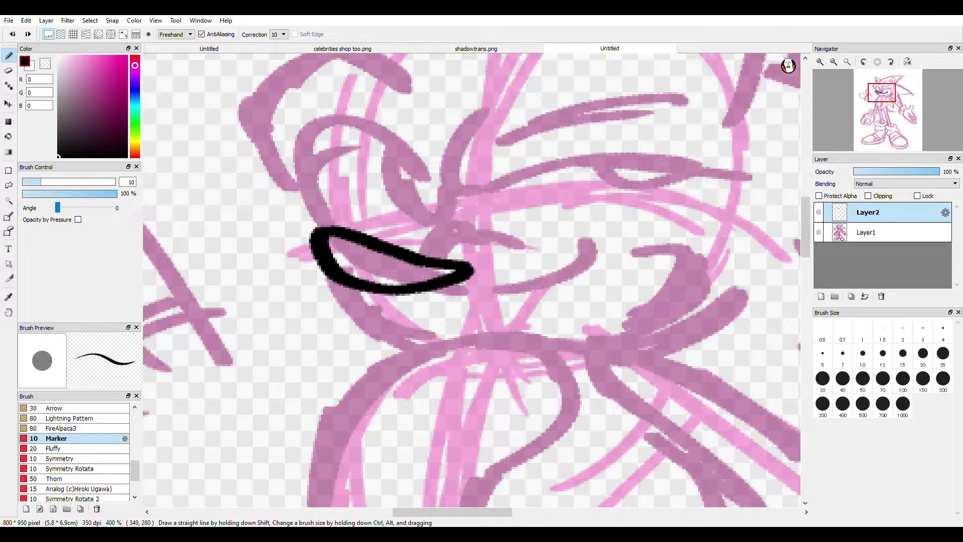
key("ctrl+z")
- Ink the smirking mouth with its hooked corner and the curved muzzle line rising from the top of the nose
mouse_move(464, 296)
left_mouse_down()
mouse_move(558, 278)
mouse_move(582, 236)
left_mouse_up()
scroll(580, 241, "down", 2)
scroll(593, 230, "up", 2)
left_click_drag(409, 267, 519, 256)
scroll(489, 254, "down", 2)
scroll(414, 299, "up", 2)
- Ink the jaw line under the nose and the rounded right cheek curving down to the chin
key("ctrl+z")
left_click_drag(393, 246, 497, 311)
key("ctrl+z")
scroll(468, 290, "down", 2)
scroll(631, 280, "up", 2)
left_click_drag(587, 300, 549, 240)
key("ctrl+z")
mouse_move(501, 334)
left_mouse_down()
mouse_move(612, 264)
mouse_move(531, 234)
left_mouse_up()
scroll(562, 242, "down", 2)
scroll(534, 160, "up", 2)
- Ink both half-closed eyes, with the furrowed lid line running down to the right cheek and a curved iris in each eye
mouse_move(430, 188)
left_mouse_down()
mouse_move(408, 232)
mouse_move(403, 210)
mouse_move(497, 240)
mouse_move(653, 240)
left_mouse_up()
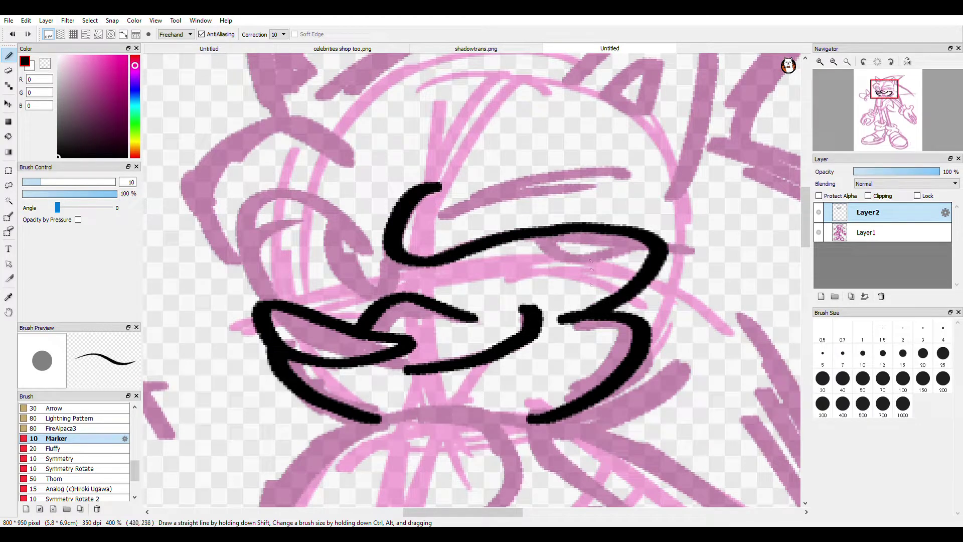
left_click_drag(547, 235, 626, 231)
mouse_move(380, 250)
left_mouse_down()
mouse_move(304, 193)
mouse_move(237, 206)
mouse_move(240, 250)
mouse_move(276, 292)
mouse_move(315, 201)
mouse_move(249, 217)
mouse_move(269, 301)
left_mouse_up()
key("ctrl+z")
scroll(331, 256, "down", 1)
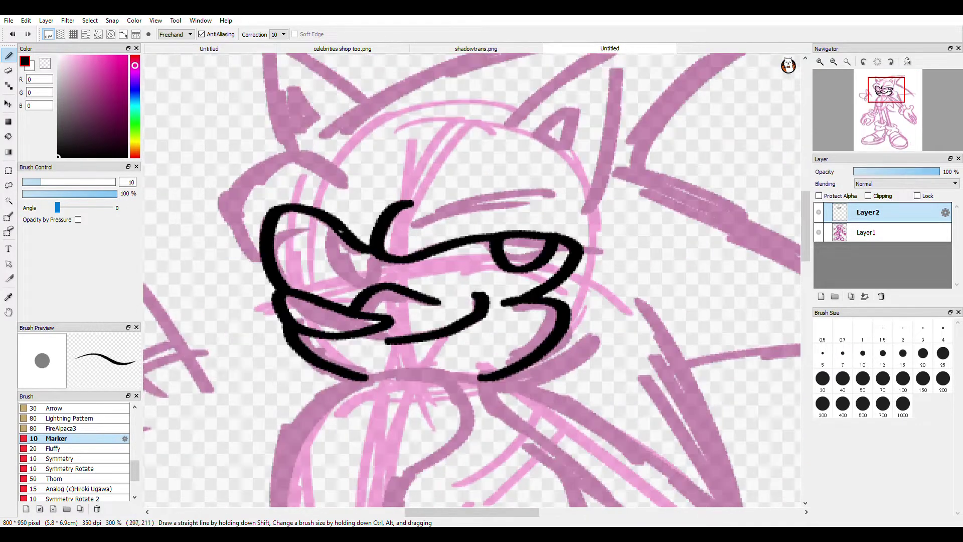
scroll(368, 261, "up", 2)
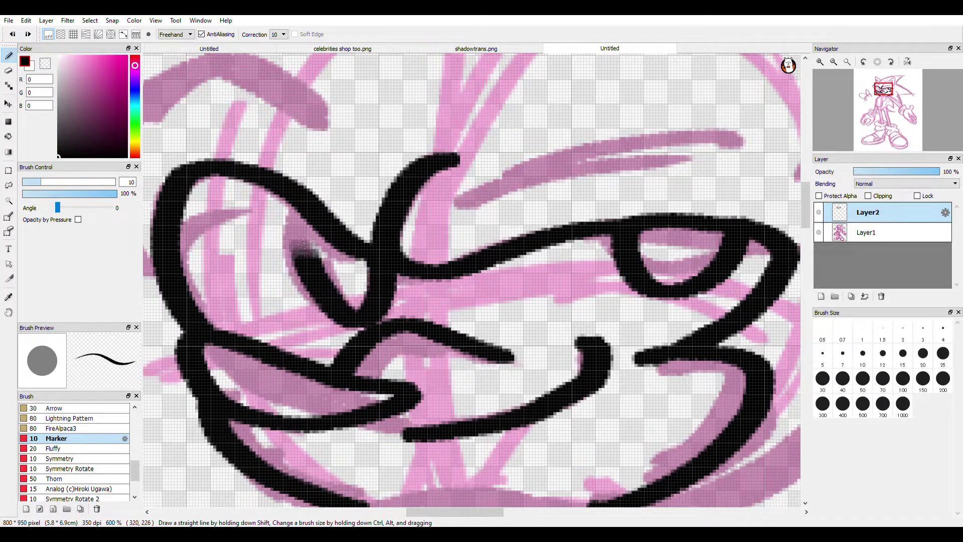
mouse_move(295, 275)
left_mouse_down()
mouse_move(391, 252)
mouse_move(352, 317)
mouse_move(300, 205)
left_mouse_up()
key("ctrl+z")
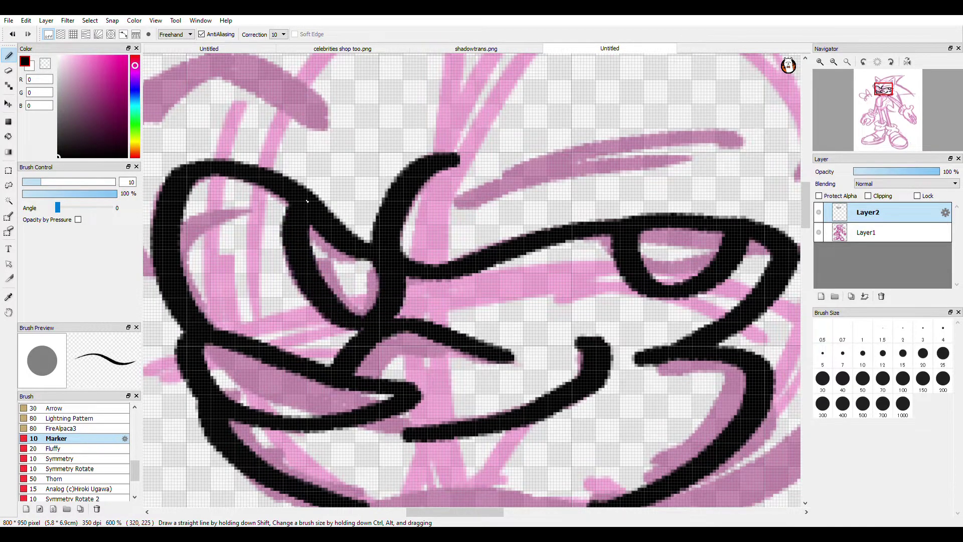
- Ink the arched brow above the right eye and the bulging head contour around the left eye
scroll(300, 216, "down", 3)
scroll(374, 213, "up", 2)
left_click_drag(389, 197, 534, 187)
key("ctrl+z")
left_click_drag(328, 219, 533, 190)
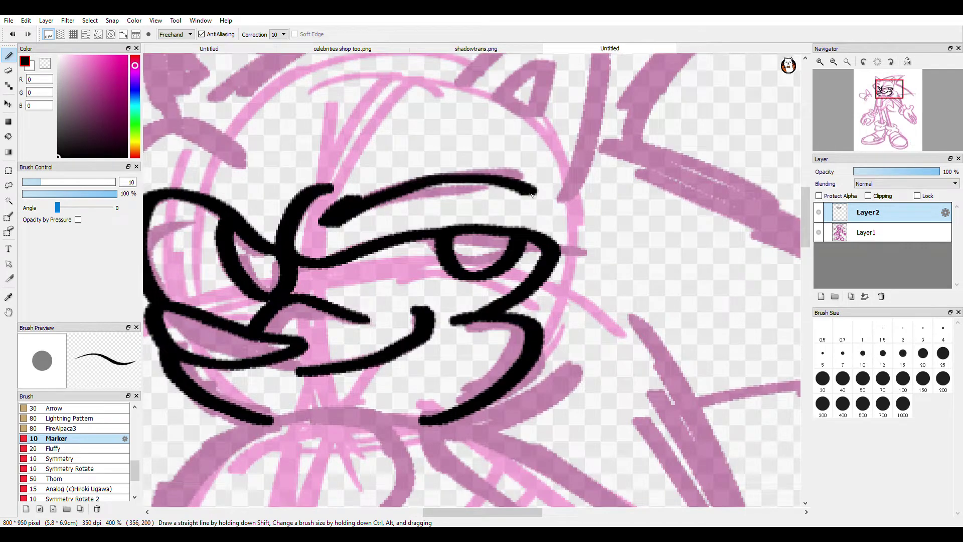
scroll(527, 188, "down", 2)
scroll(378, 170, "up", 2)
mouse_move(279, 289)
left_mouse_down()
mouse_move(354, 156)
mouse_move(401, 191)
left_mouse_up()
- Set the brush angle to 100 and ink the pointed outline of the left ear
scroll(422, 194, "down", 3)
scroll(542, 129, "up", 3)
left_click_drag(380, 238, 475, 149)
key("ctrl+z")
left_click_drag(58, 207, 110, 208)
mouse_move(380, 238)
left_mouse_down()
mouse_move(501, 146)
mouse_move(504, 339)
left_mouse_up()
mouse_move(452, 254)
left_mouse_down()
mouse_move(430, 240)
mouse_move(430, 206)
left_mouse_up()
- Ink the left ear's inner triangle and the right ear with its own inner triangle, and reset the brush angle to 0
scroll(467, 218, "down", 3)
scroll(329, 160, "up", 2)
scroll(372, 276, "up", 2)
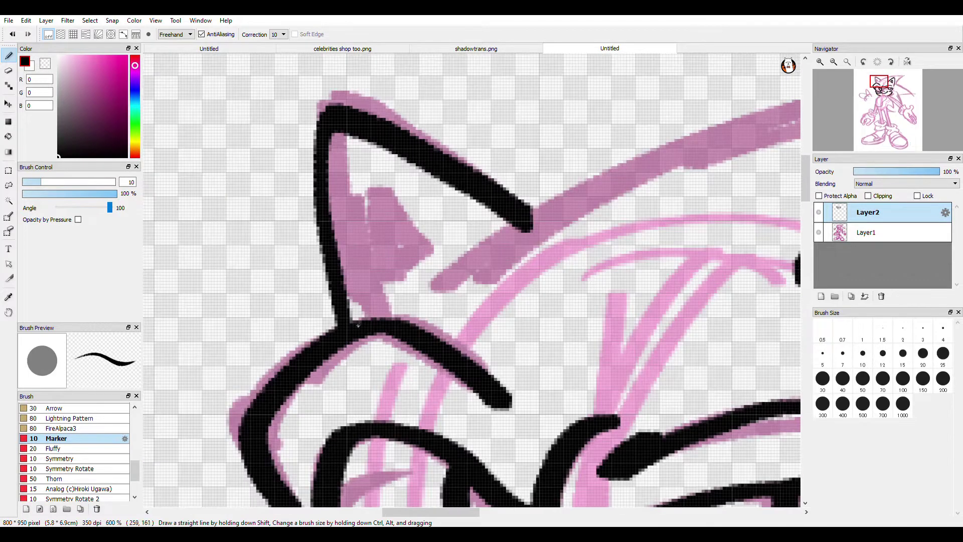
mouse_move(375, 294)
left_mouse_down()
mouse_move(385, 275)
mouse_move(369, 285)
left_mouse_up()
scroll(380, 291, "down", 1)
key("ctrl+z")
scroll(370, 247, "down", 2)
scroll(393, 241, "up", 2)
left_click_drag(109, 208, 31, 201)
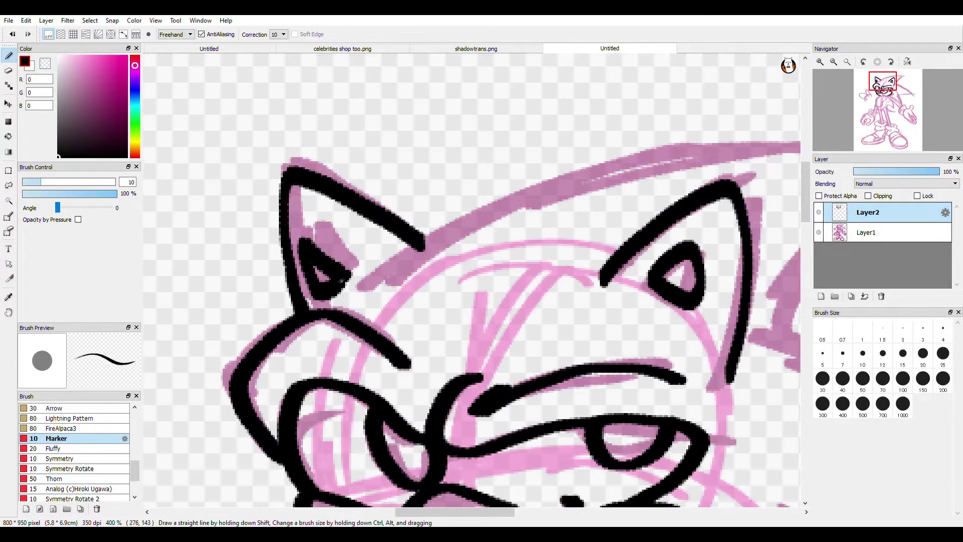
- Set the brush angle to 100 and ink the top quill from the left ear to its tip and back behind the right ear
scroll(343, 273, "down", 3)
scroll(443, 198, "up", 2)
scroll(436, 205, "down", 1)
scroll(581, 313, "up", 1)
left_click_drag(63, 207, 187, 216)
scroll(421, 264, "down", 3)
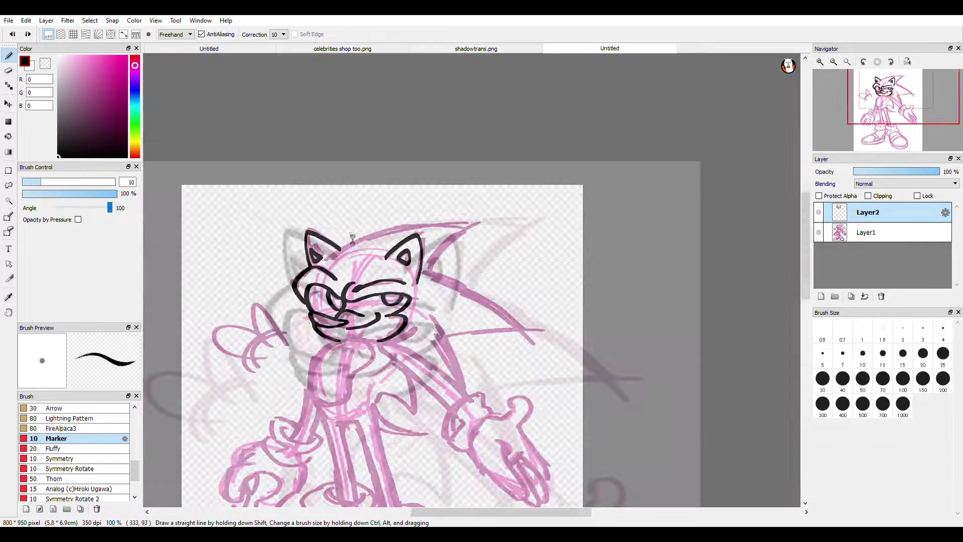
scroll(352, 232, "up", 3)
key("ctrl+z")
mouse_move(299, 311)
left_mouse_down()
mouse_move(489, 230)
mouse_move(738, 227)
left_mouse_up()
scroll(527, 196, "down", 2)
scroll(617, 222, "up", 2)
mouse_move(641, 200)
left_mouse_down()
mouse_move(514, 292)
mouse_move(500, 321)
left_mouse_up()
- Ink the long middle quill with a sweeping upper edge from behind the right ear and a lower edge crossing at its tip
scroll(471, 212, "down", 3)
scroll(560, 322, "up", 3)
mouse_move(329, 105)
left_mouse_down()
mouse_move(552, 228)
mouse_move(602, 286)
mouse_move(409, 300)
mouse_move(561, 231)
left_mouse_up()
key("ctrl+z")
key("ctrl+z")
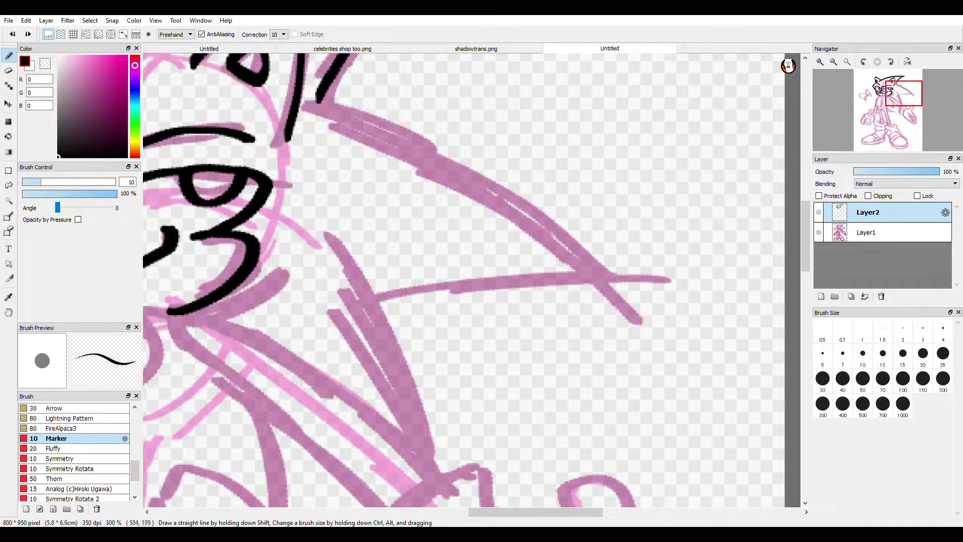
mouse_move(307, 96)
left_mouse_down()
mouse_move(369, 114)
mouse_move(625, 311)
left_mouse_up()
key("ctrl+z")
mouse_move(302, 94)
left_mouse_down()
mouse_move(380, 114)
mouse_move(636, 329)
left_mouse_up()
left_click_drag(376, 297, 580, 277)
- Ink the lower quill's edge, curving from beside the right cheek down to the wrist of the open hand
scroll(354, 222, "up", 2)
key("e")
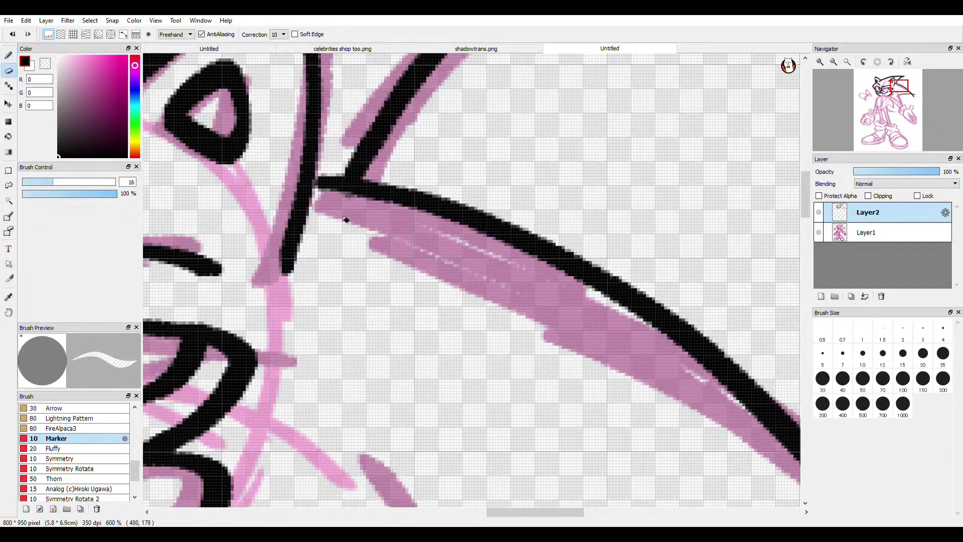
scroll(348, 221, "down", 3)
key("b")
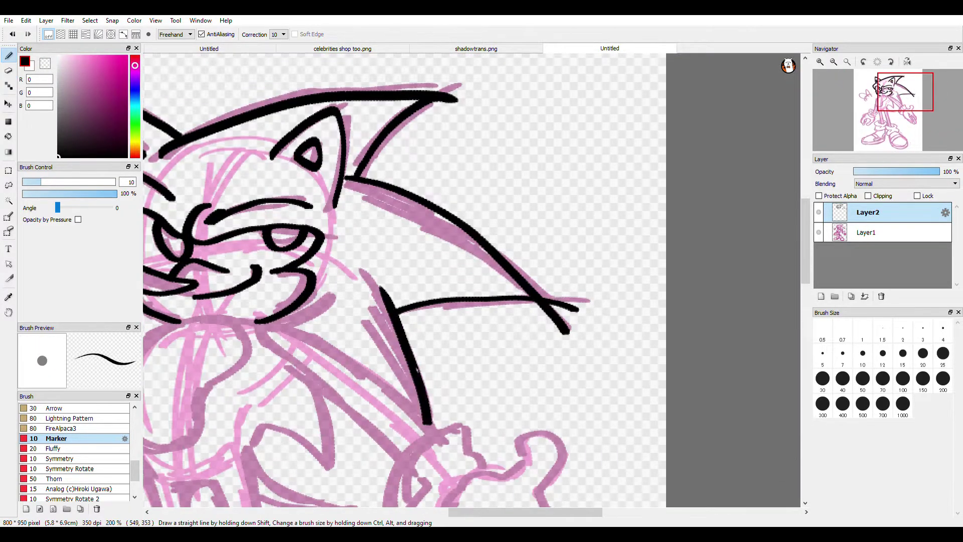
- Ink a curved cheek tuft beneath the right cheek, sweeping up from the chin
scroll(392, 258, "up", 3)
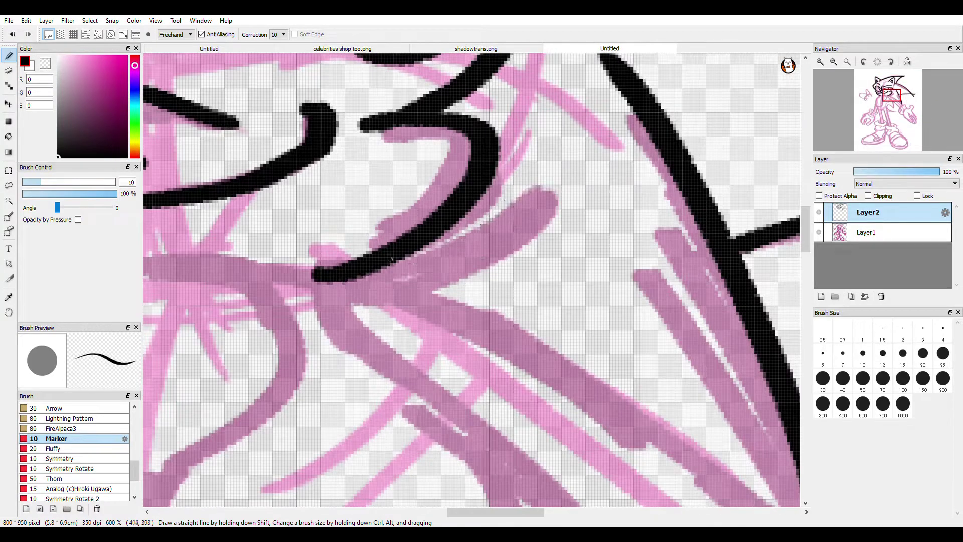
key("ctrl+z")
mouse_move(323, 275)
left_mouse_down()
mouse_move(503, 229)
mouse_move(599, 168)
left_mouse_up()
key("ctrl+z")
mouse_move(324, 275)
left_mouse_down()
mouse_move(421, 266)
mouse_move(527, 193)
left_mouse_up()
scroll(507, 191, "down", 5)
scroll(587, 213, "up", 2)
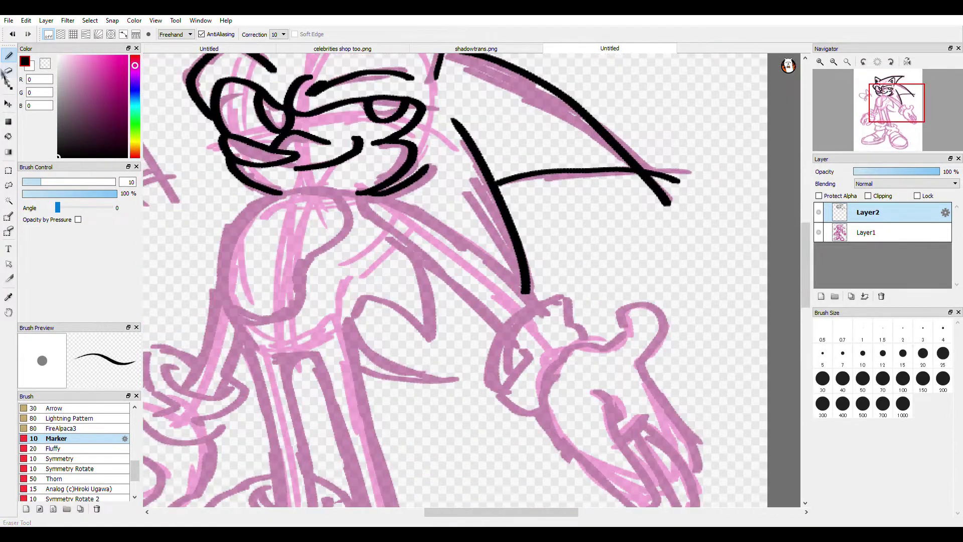
- Erase the overshooting line ends at the quill tip with an eraser size of 7.6
left_click(8, 71)
scroll(496, 178, "up", 4)
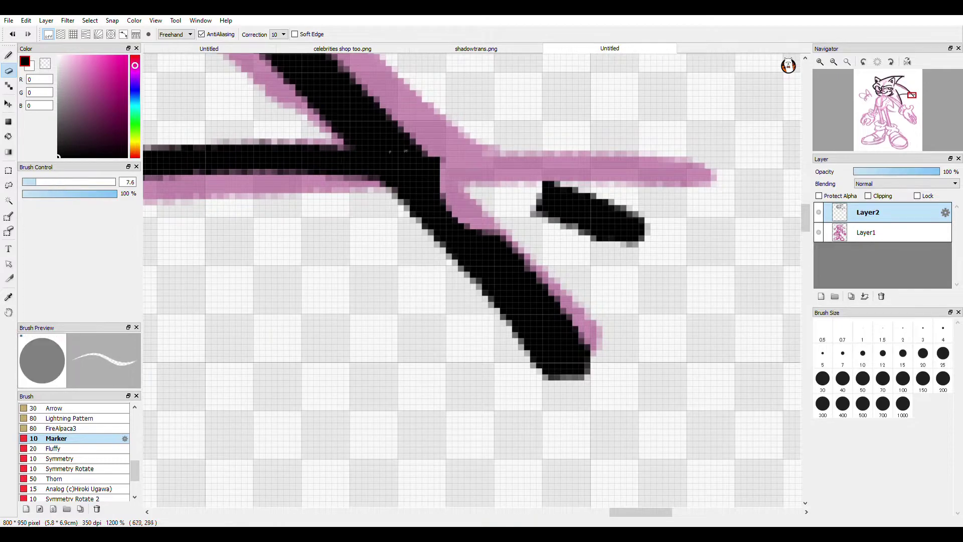
left_click_drag(485, 216, 388, 207)
left_click_drag(457, 195, 596, 338)
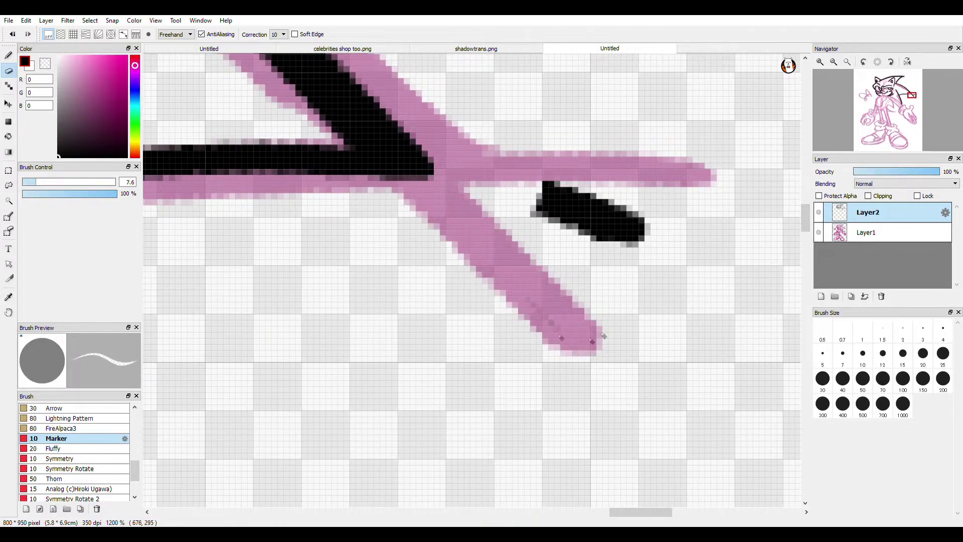
left_click_drag(643, 230, 547, 200)
scroll(559, 214, "down", 4)
scroll(506, 135, "up", 5)
left_click_drag(469, 207, 605, 178)
key("ctrl+z")
left_click_drag(572, 151, 547, 192)
- Examine the inked eyes and mouth up close for stray line ends and return to the brush
scroll(567, 164, "down", 7)
scroll(585, 258, "up", 2)
scroll(414, 241, "up", 4)
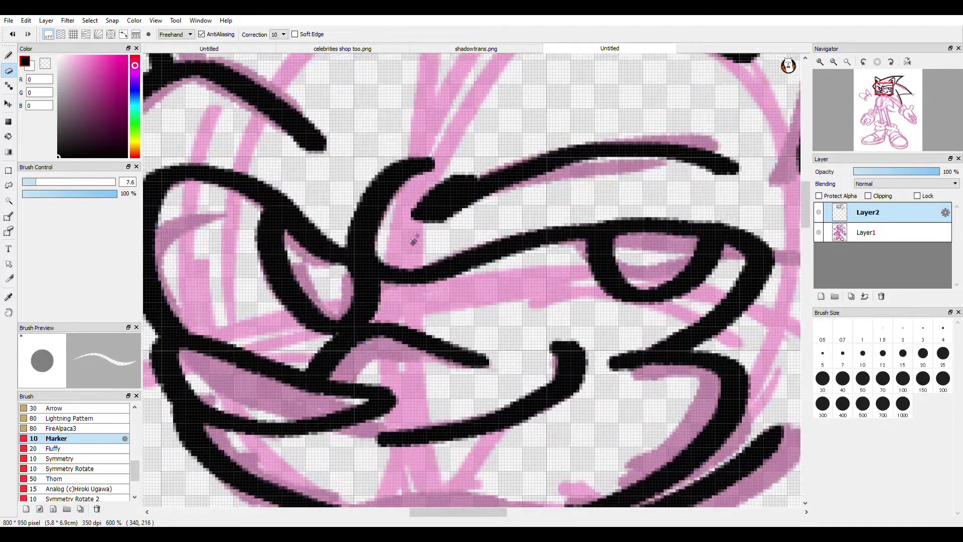
scroll(481, 158, "down", 4)
scroll(482, 158, "up", 5)
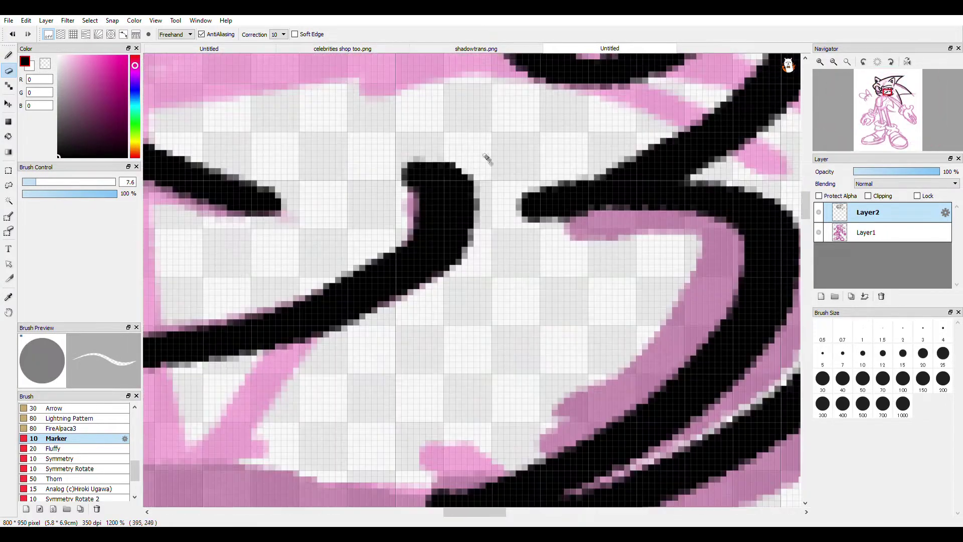
scroll(469, 161, "down", 5)
key("b")
scroll(555, 221, "down", 3)
scroll(555, 222, "up", 4)
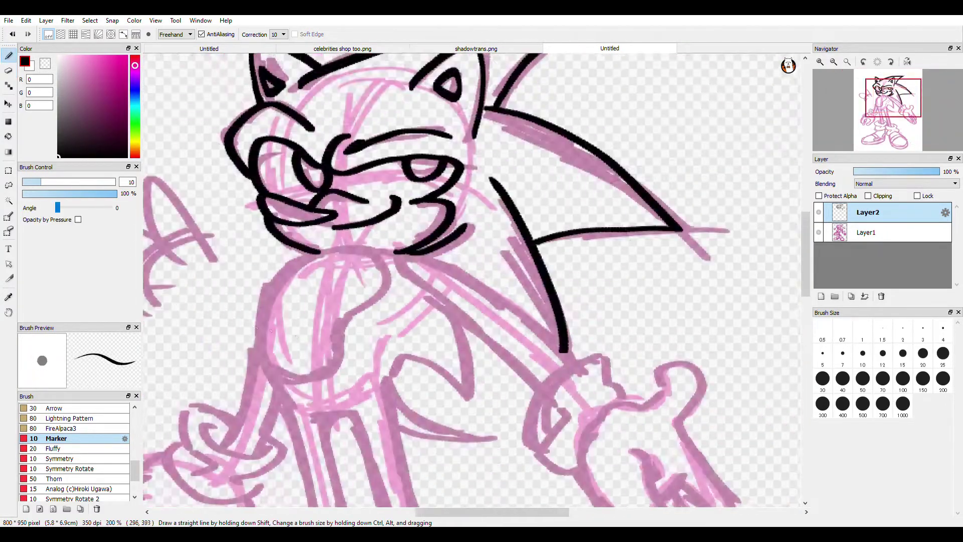
- Ink the open hand's wrist cuff with a curved outer rim, a stepped upper edge and its inner fold
scroll(438, 355, "down", 4)
scroll(438, 354, "up", 3)
mouse_move(534, 329)
left_mouse_down()
mouse_move(432, 245)
mouse_move(361, 396)
left_mouse_up()
key("ctrl+z")
mouse_move(527, 330)
left_mouse_down()
mouse_move(500, 289)
mouse_move(485, 228)
mouse_move(344, 279)
mouse_move(318, 392)
left_mouse_up()
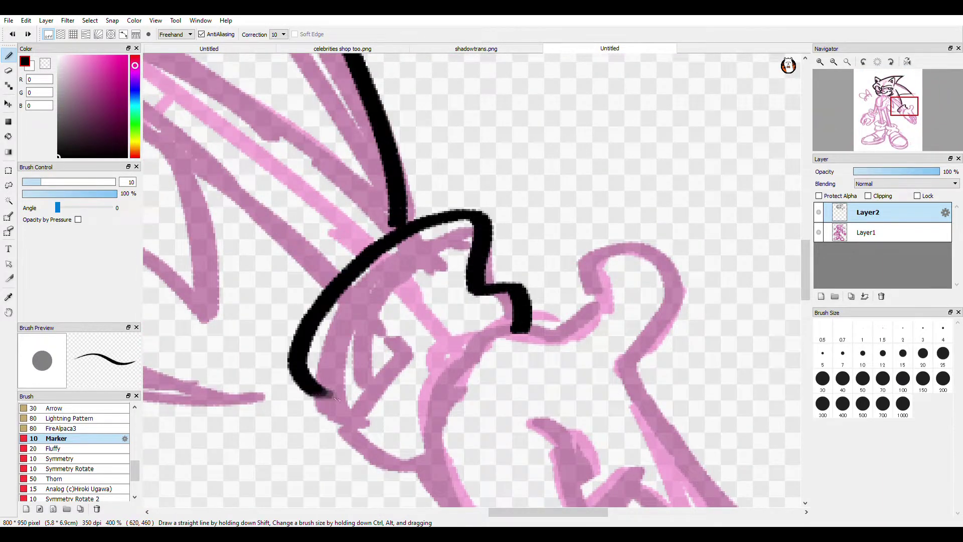
left_click_drag(385, 460, 420, 467)
scroll(421, 361, "down", 3)
scroll(450, 373, "up", 3)
mouse_move(436, 316)
left_mouse_down()
mouse_move(417, 319)
mouse_move(394, 437)
left_mouse_up()
scroll(379, 391, "down", 3)
scroll(414, 442, "up", 3)
- Ink the open glove's palm edge and the raised, rounded thumb beside the cuff
mouse_move(374, 365)
left_mouse_down()
mouse_move(537, 484)
mouse_move(453, 283)
mouse_move(582, 165)
mouse_move(687, 264)
left_mouse_up()
scroll(504, 268, "up", 1)
key("ctrl+z")
mouse_move(364, 316)
left_mouse_down()
mouse_move(382, 298)
mouse_move(377, 270)
mouse_move(406, 244)
mouse_move(455, 233)
left_mouse_up()
key("ctrl+z")
scroll(414, 192, "down", 5)
scroll(470, 268, "up", 5)
- Ink the open glove's downward-pointing fingers as overlapping rounded shapes with dividing lines between them
left_click_drag(404, 307, 377, 91)
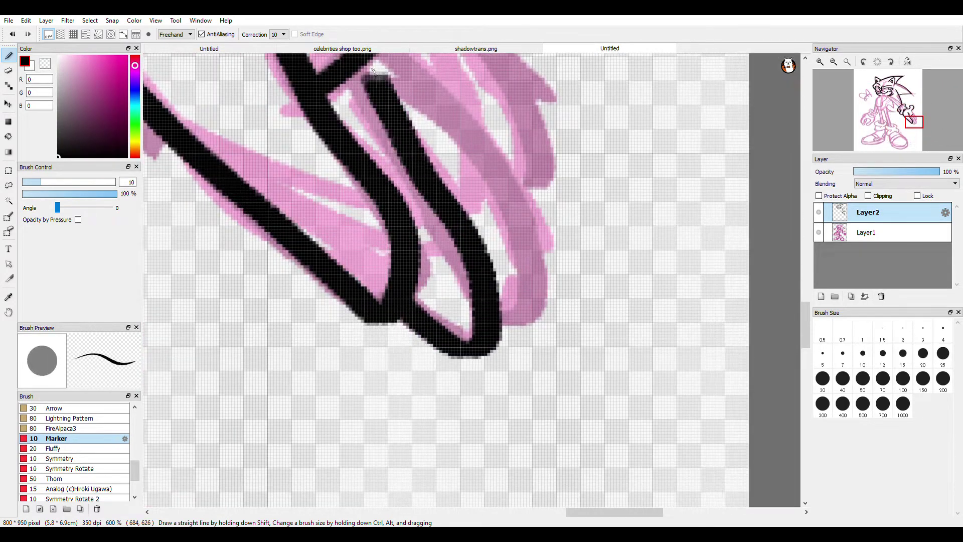
scroll(428, 216, "down", 3)
scroll(420, 156, "up", 2)
mouse_move(420, 156)
left_mouse_down()
mouse_move(429, 173)
mouse_move(499, 298)
mouse_move(494, 352)
left_mouse_up()
scroll(471, 347, "down", 2)
scroll(458, 189, "up", 2)
mouse_move(404, 194)
left_mouse_down()
mouse_move(471, 289)
mouse_move(512, 424)
left_mouse_up()
scroll(512, 407, "down", 3)
scroll(475, 456, "up", 4)
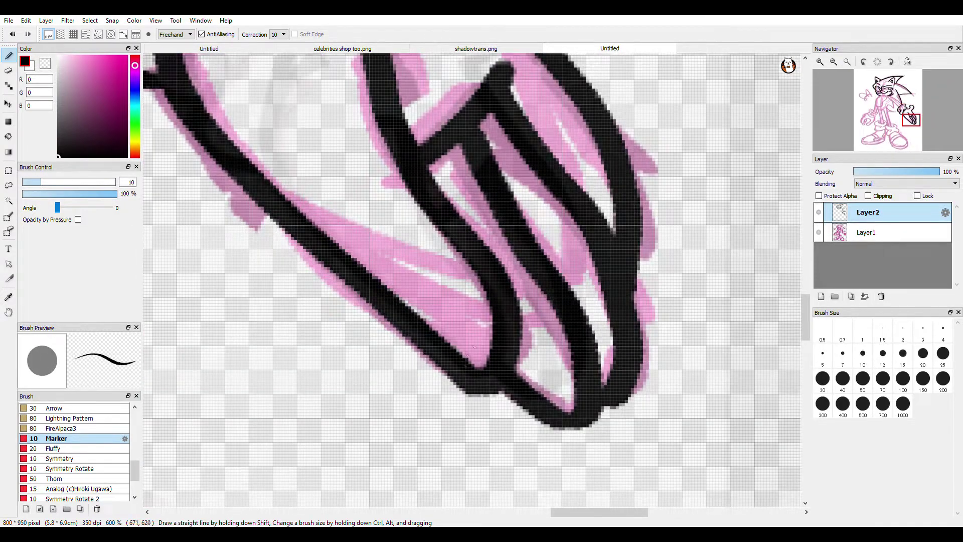
scroll(567, 389, "down", 5)
scroll(487, 265, "up", 4)
scroll(486, 265, "down", 4)
scroll(426, 241, "up", 3)
mouse_move(640, 363)
left_mouse_down()
mouse_move(406, 221)
mouse_move(480, 253)
mouse_move(370, 218)
mouse_move(543, 283)
mouse_move(353, 209)
left_mouse_up()
key("ctrl+z")
key("ctrl+z")
key("ctrl+z")
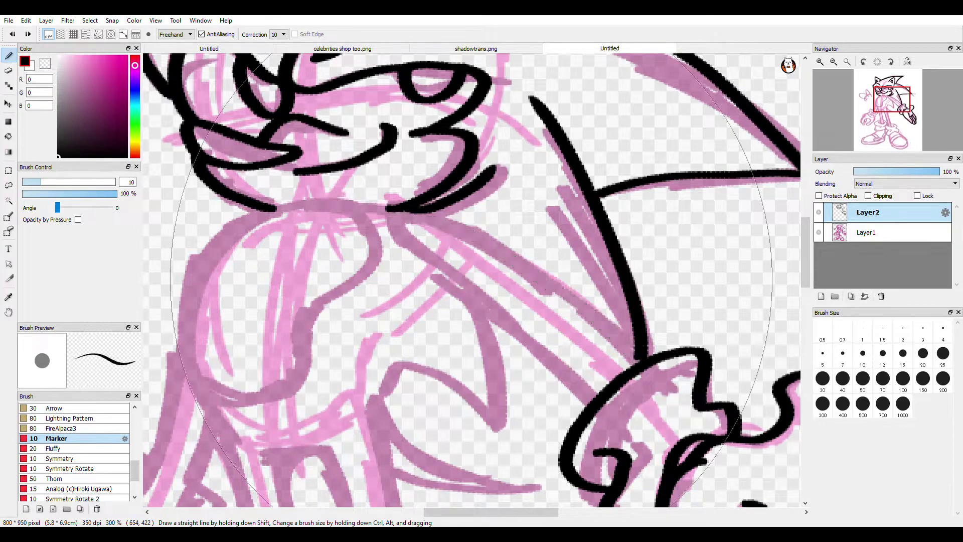
- Ink a smooth snapped curve from the open hand's wrist over the shoulders and around the chest to the left side of the waist
scroll(377, 230, "down", 2)
scroll(338, 246, "up", 2)
left_click(124, 34)
left_click(656, 369)
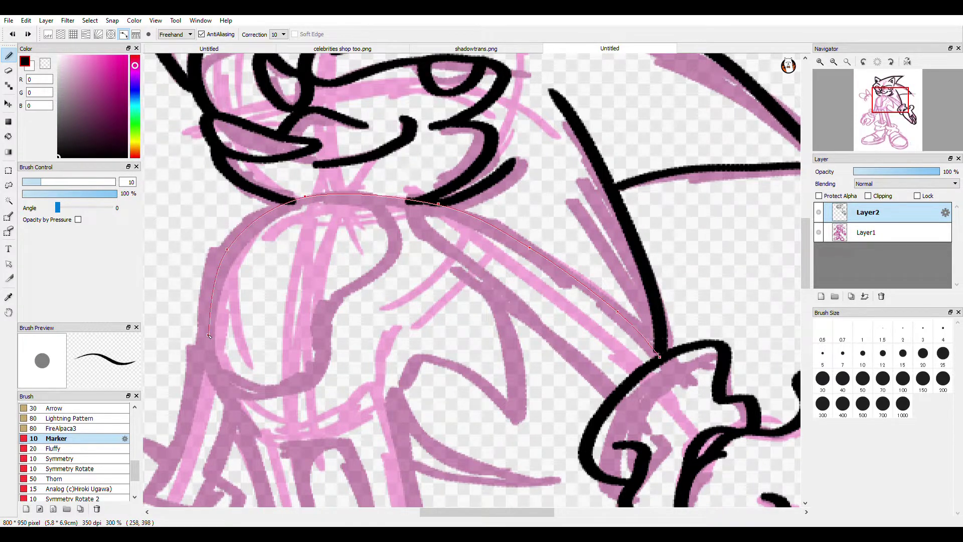
double_click(247, 436)
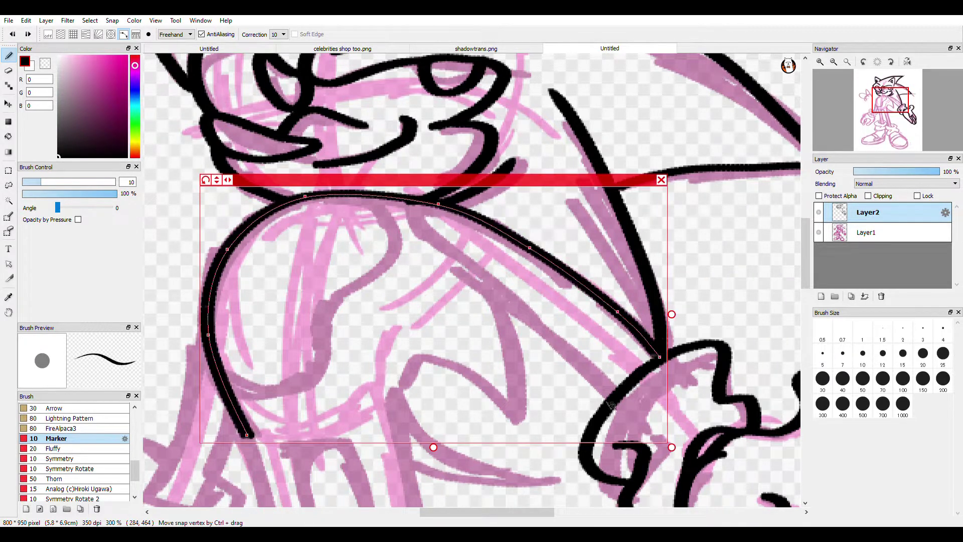
- Ink the chest patch's wavy inner edge from the neck down toward the waist
key("e")
scroll(393, 198, "up", 3)
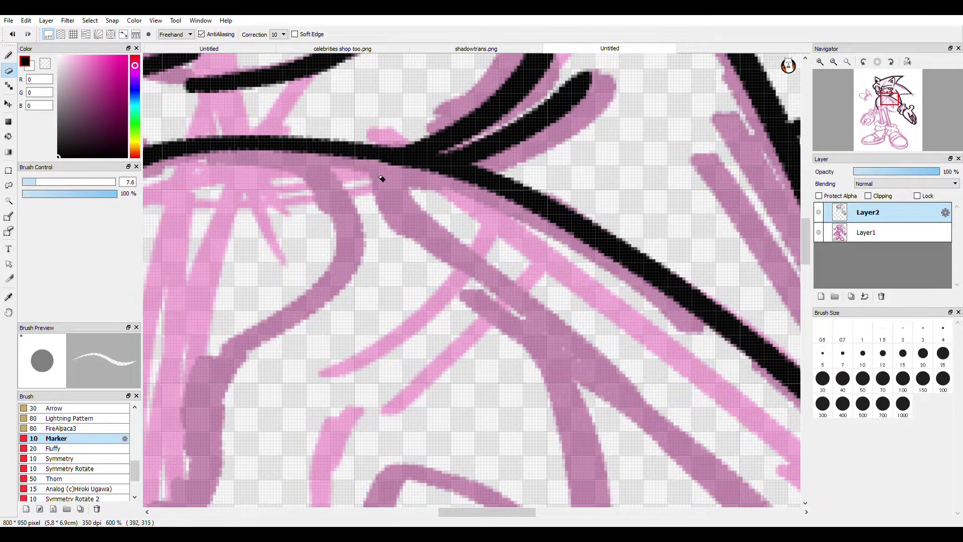
scroll(399, 181, "down", 3)
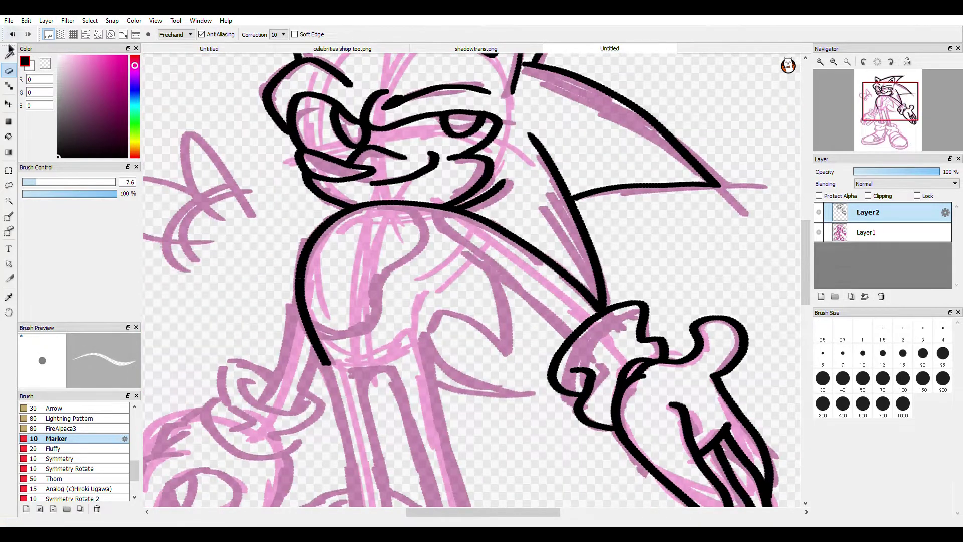
left_click(9, 54)
scroll(485, 193, "up", 4)
mouse_move(281, 300)
left_mouse_down()
mouse_move(358, 282)
mouse_move(442, 242)
left_mouse_up()
scroll(467, 246, "down", 6)
scroll(469, 258, "up", 3)
mouse_move(487, 161)
left_mouse_down()
mouse_move(463, 227)
mouse_move(393, 321)
left_mouse_up()
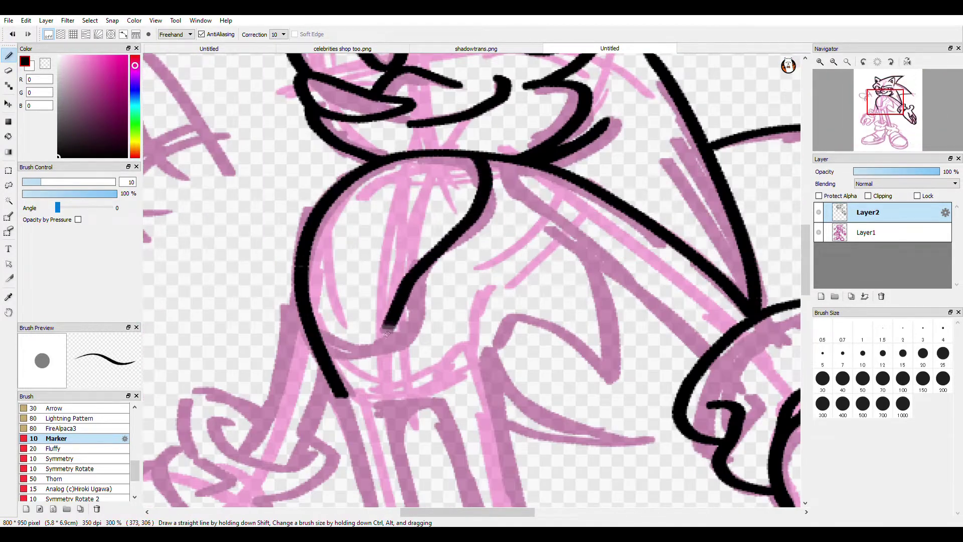
- Ink the extended arm's lower edge from the chest down to the open hand's wrist cuff
scroll(357, 241, "down", 3)
scroll(419, 236, "up", 4)
mouse_move(368, 129)
left_mouse_down()
mouse_move(378, 170)
mouse_move(633, 382)
left_mouse_up()
scroll(550, 288, "down", 3)
- Ink the right-hand leg's inner edge as a curve from the crotch down to the sock opening
scroll(387, 189, "up", 2)
mouse_move(365, 186)
left_mouse_down()
mouse_move(405, 199)
mouse_move(459, 375)
left_mouse_up()
key("ctrl+z")
left_click_drag(432, 247, 464, 332)
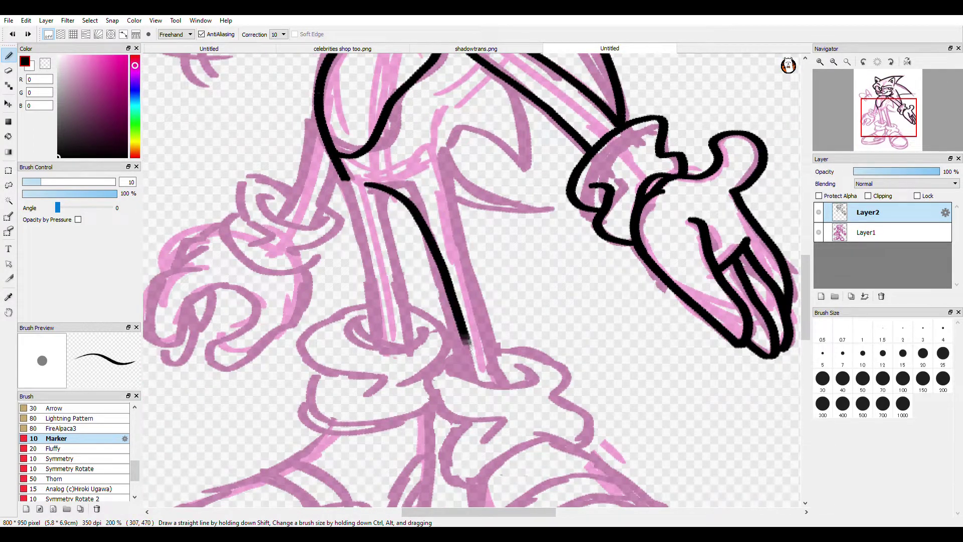
left_click_drag(507, 385, 445, 158)
key("ctrl+z")
key("ctrl+z")
left_click_drag(505, 383, 455, 186)
key("ctrl+z")
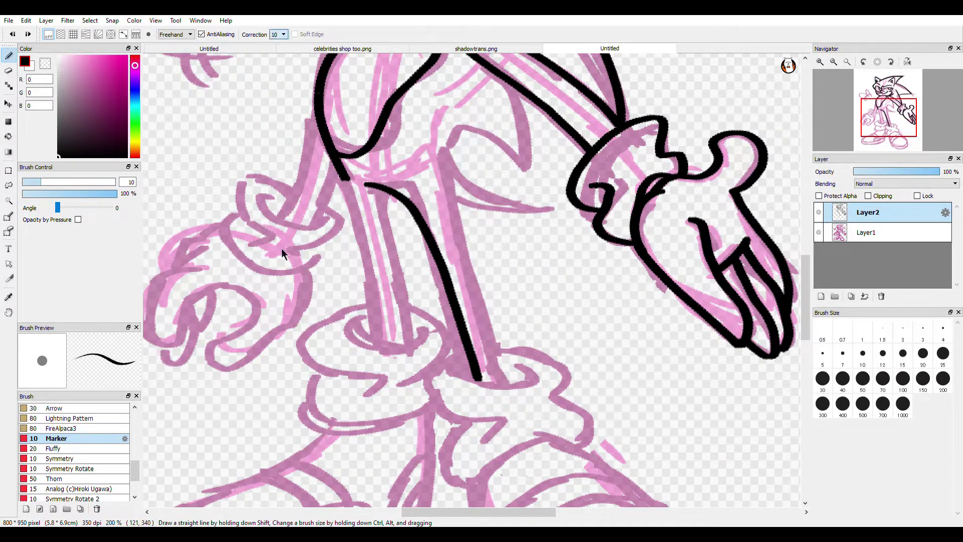
- Ink the right-hand leg's outer edge between the sock opening and the hip
left_click_drag(482, 300, 453, 164)
key("ctrl+z")
left_click_drag(509, 385, 448, 151)
key("ctrl+z")
left_click_drag(507, 384, 448, 157)
- Ink the pointed back spine from under the extended arm to its tip and back up to the hip
scroll(461, 88, "up", 3)
mouse_move(435, 227)
left_mouse_down()
mouse_move(447, 207)
mouse_move(572, 235)
mouse_move(471, 181)
mouse_move(597, 251)
mouse_move(610, 150)
left_mouse_up()
key("ctrl+z")
key("ctrl+z")
mouse_move(476, 171)
left_mouse_down()
mouse_move(602, 248)
mouse_move(552, 73)
mouse_move(624, 236)
mouse_move(465, 162)
left_mouse_up()
key("ctrl+z")
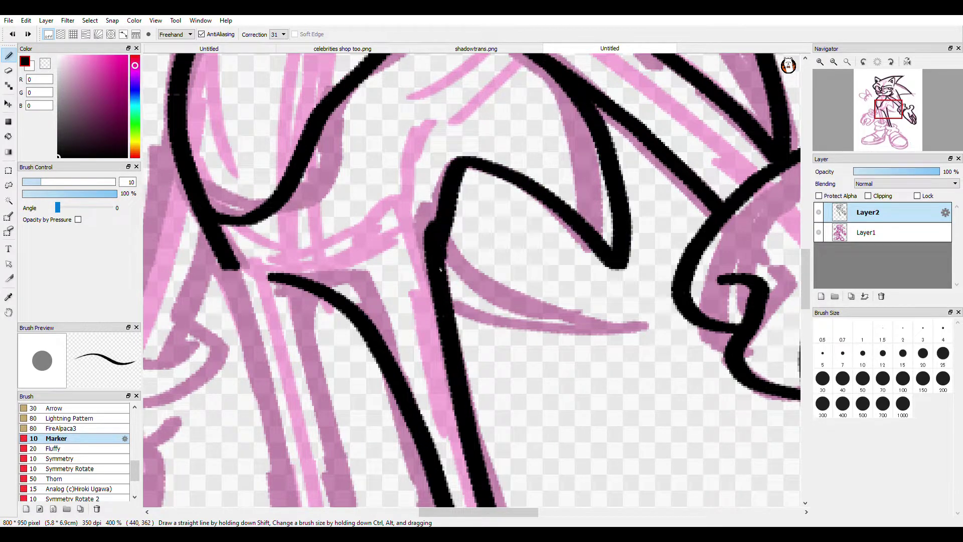
- Erase the rough bump where the back spine's outline meets the hip, and return to the brush
key("e")
scroll(425, 231, "down", 2)
scroll(484, 224, "up", 2)
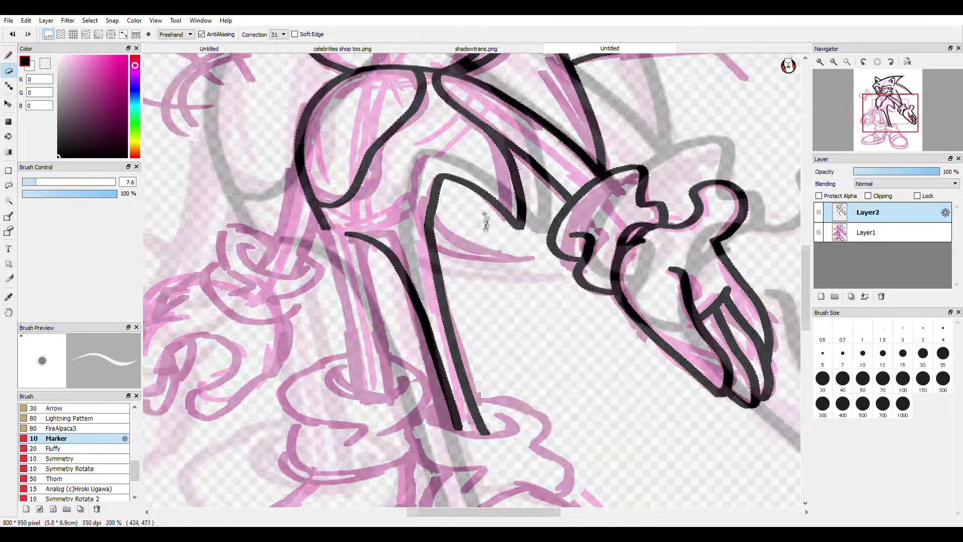
left_click_drag(567, 258, 565, 226)
scroll(570, 286, "down", 4)
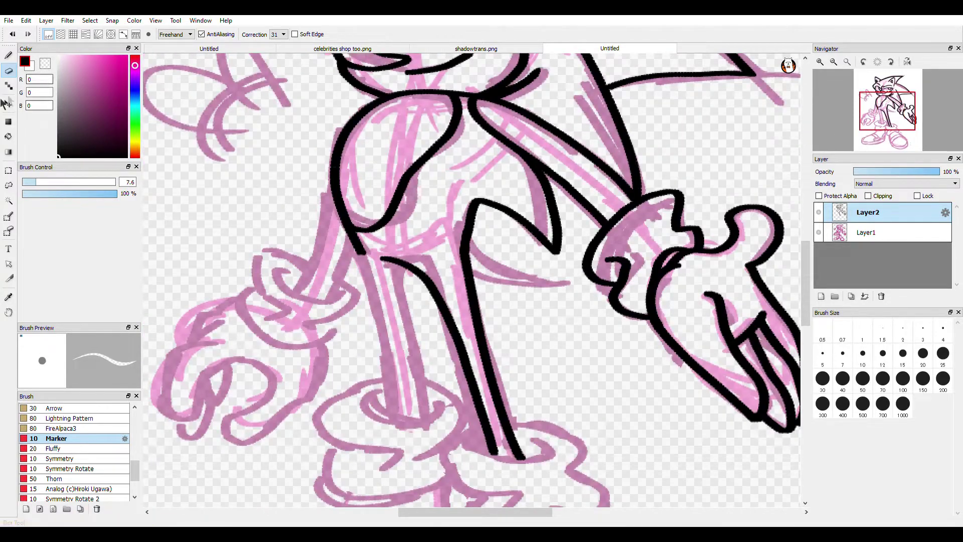
key("b")
scroll(429, 279, "up", 4)
scroll(467, 230, "up", 1)
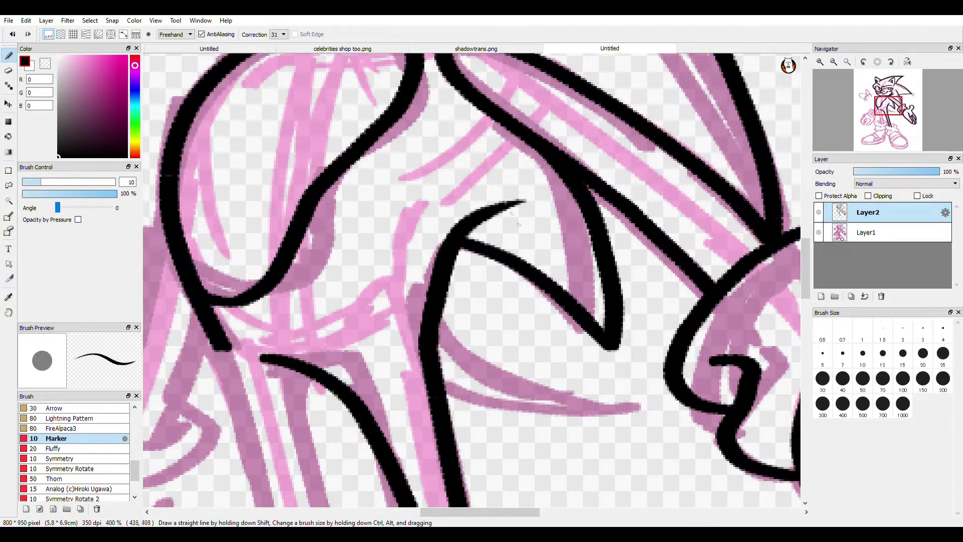
key("ctrl+z")
- Ink both edges of the left-hand leg and the curved sock opening around its ankle
scroll(522, 226, "down", 2)
scroll(481, 251, "up", 2)
scroll(492, 194, "down", 3)
scroll(469, 279, "up", 3)
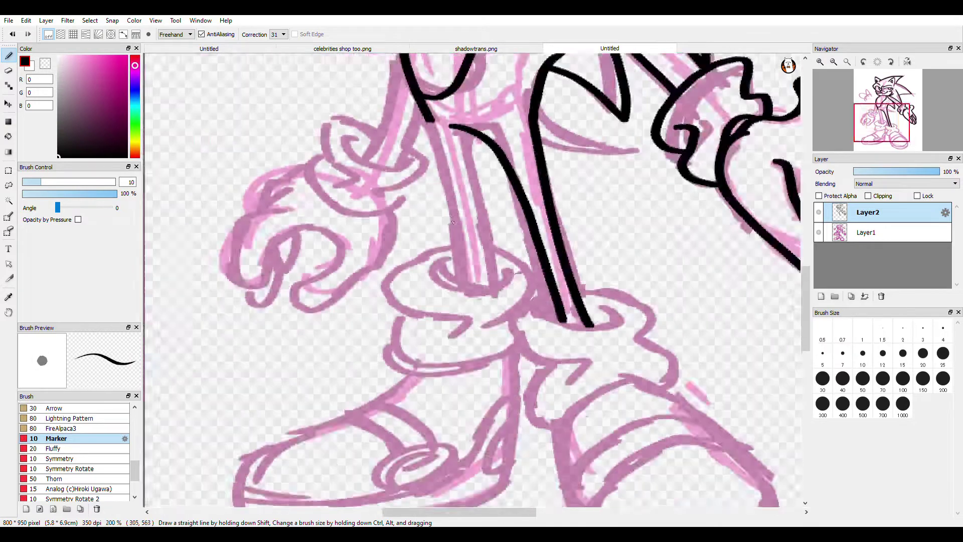
scroll(469, 279, "down", 1)
left_click_drag(472, 298, 479, 341)
key("ctrl+z")
key("ctrl+z")
mouse_move(418, 96)
left_mouse_down()
mouse_move(474, 236)
mouse_move(489, 325)
mouse_move(468, 220)
mouse_move(486, 343)
mouse_move(497, 138)
mouse_move(531, 353)
left_mouse_up()
key("ctrl+z")
key("ctrl+z")
scroll(540, 347, "up", 1)
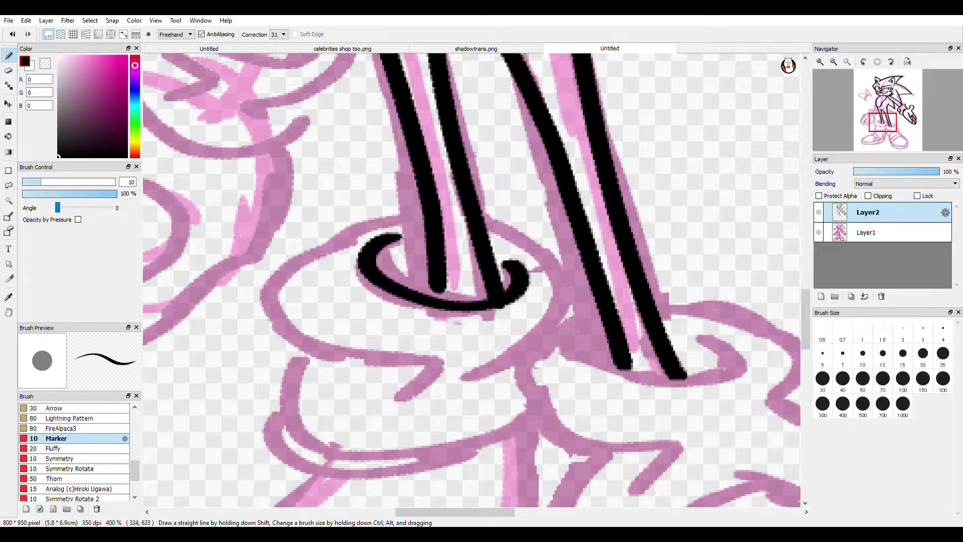
scroll(440, 296, "down", 3)
scroll(395, 296, "up", 3)
- Ink the left-hand sock cuff with its rounded outer rim, inner fold and lower tier
left_click_drag(506, 159, 420, 351)
scroll(424, 297, "down", 3)
scroll(527, 319, "up", 2)
mouse_move(470, 208)
left_mouse_down()
mouse_move(445, 219)
mouse_move(484, 364)
left_mouse_up()
- Ink the right-hand sock cuff with its ankle opening, wavy outer rim and folded lower tier
scroll(441, 221, "up", 1)
mouse_move(441, 221)
left_mouse_down()
mouse_move(404, 321)
mouse_move(639, 278)
mouse_move(652, 208)
mouse_move(562, 88)
left_mouse_up()
mouse_move(444, 121)
left_mouse_down()
mouse_move(602, 158)
mouse_move(537, 113)
left_mouse_up()
scroll(537, 113, "down", 3)
scroll(475, 128, "up", 3)
scroll(342, 345, "up", 1)
mouse_move(385, 177)
left_mouse_down()
mouse_move(361, 185)
mouse_move(696, 263)
left_mouse_up()
- Ink the tail's curved upper and lower edges to a pointed tip and shade its base solid black
scroll(516, 241, "down", 7)
scroll(520, 181, "up", 5)
mouse_move(520, 190)
left_mouse_down()
mouse_move(675, 253)
mouse_move(523, 245)
left_mouse_up()
scroll(560, 229, "up", 2)
left_click_drag(494, 173, 553, 285)
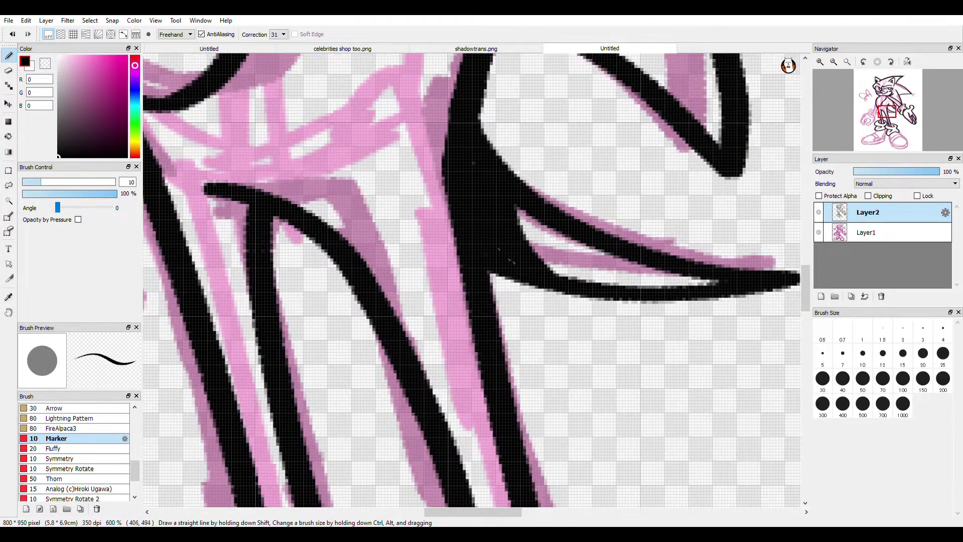
- Ink an arch above the back spine's upper edge and fill the gap beneath it with solid black
scroll(250, 240, "down", 6)
scroll(279, 203, "up", 7)
mouse_move(384, 223)
left_mouse_down()
mouse_move(530, 375)
mouse_move(447, 231)
mouse_move(558, 402)
left_mouse_up()
key("ctrl+z")
left_click_drag(509, 330, 371, 235)
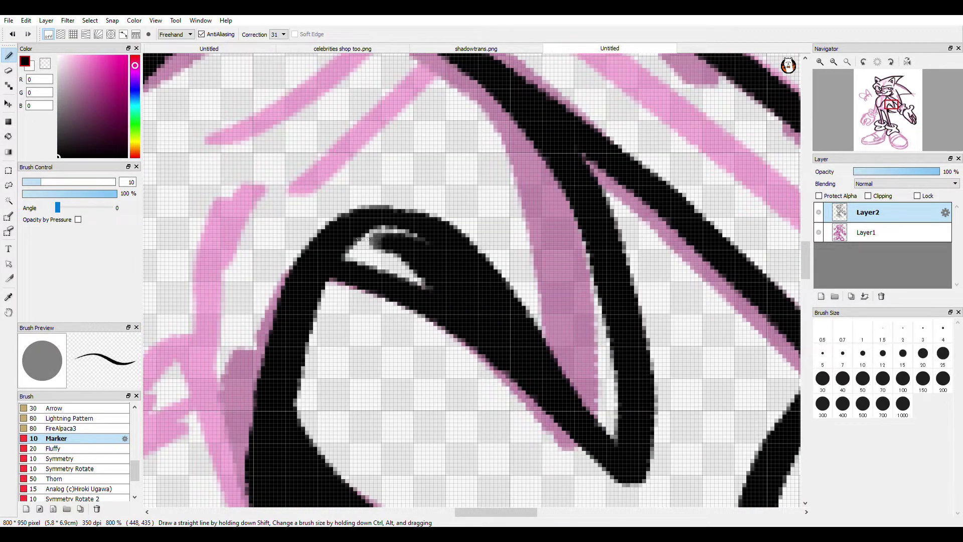
scroll(434, 251, "down", 4)
scroll(430, 189, "up", 2)
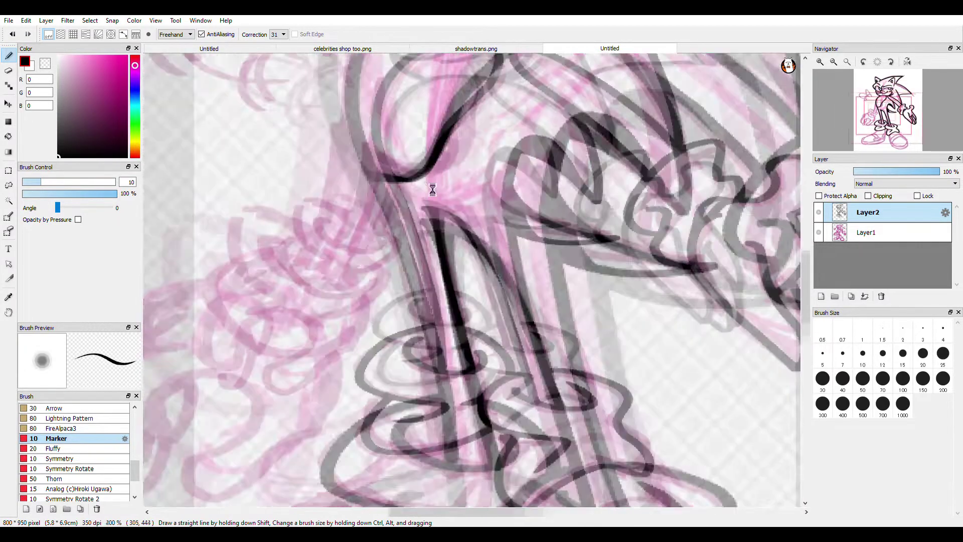
- Add a new layer directly above the sketch layer and ink the lowered arm's outer edge on it
left_click(868, 232)
left_click(822, 296)
mouse_move(428, 80)
left_mouse_down()
mouse_move(403, 212)
mouse_move(368, 255)
left_mouse_up()
key("ctrl+z")
scroll(439, 165, "down", 3)
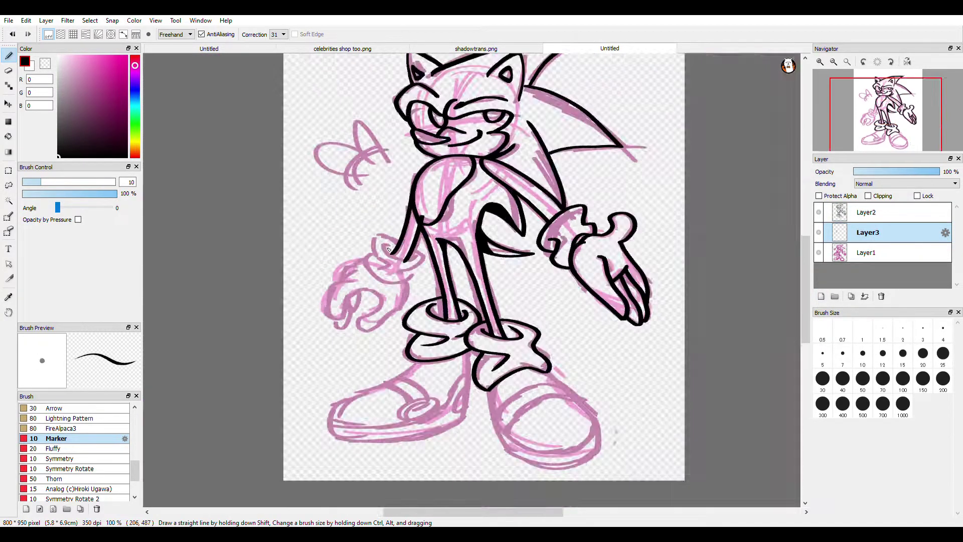
- Ink the lowered arm's inner edge and its wrist cuff with an opening, upper rim and lower tier
scroll(440, 166, "up", 4)
left_click_drag(419, 230, 522, 301)
left_click_drag(336, 202, 461, 410)
left_click_drag(555, 278, 444, 344)
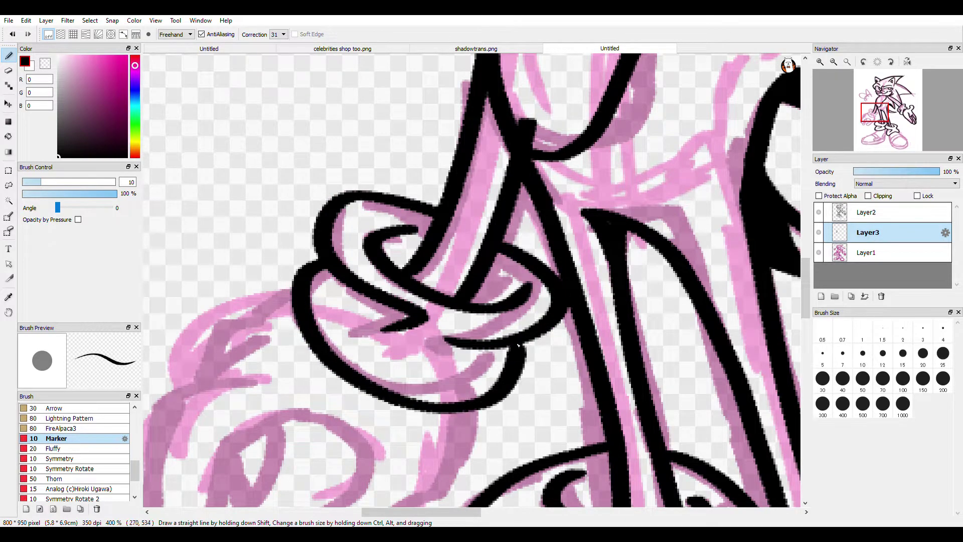
- Ink the lowered glove's palm edge, pointed thumb and first curled finger below the cuff
scroll(519, 346, "down", 3)
scroll(459, 283, "up", 2)
key("ctrl+z")
mouse_move(565, 145)
left_mouse_down()
mouse_move(470, 236)
mouse_move(485, 179)
left_mouse_up()
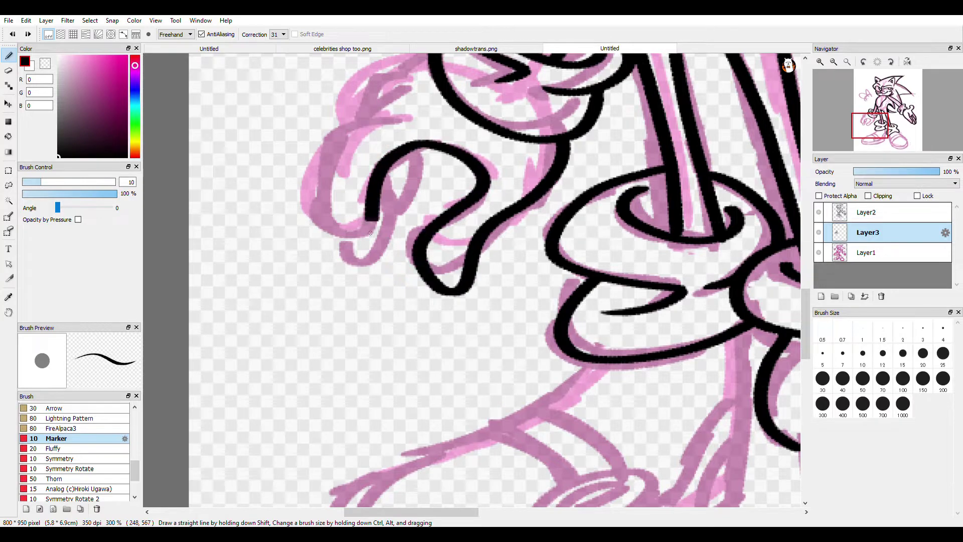
scroll(342, 176, "down", 3)
scroll(444, 365, "up", 3)
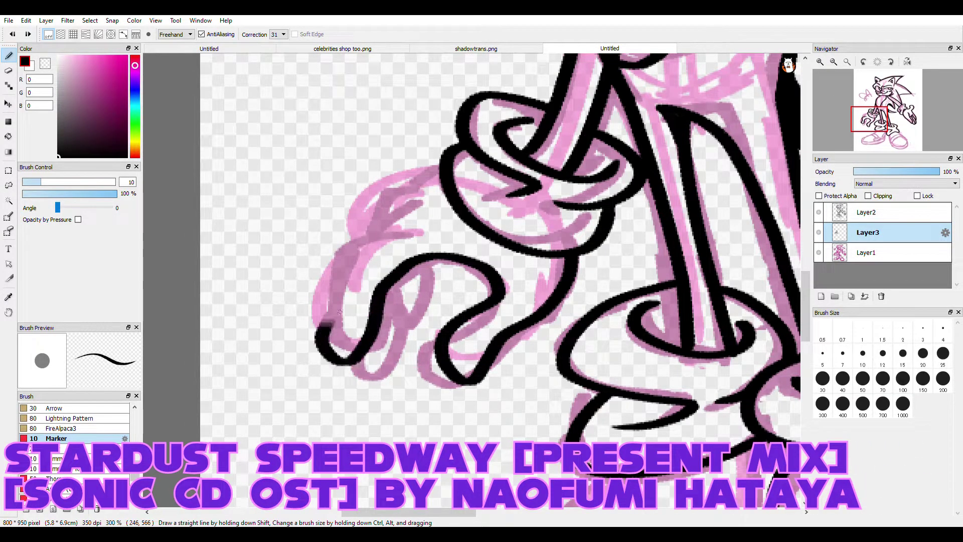
- Ink the back of the lowered glove with a knuckle fold and a second curled finger
scroll(412, 201, "up", 2)
left_click_drag(443, 204, 364, 234)
scroll(371, 231, "down", 2)
scroll(339, 376, "up", 1)
left_click_drag(327, 378, 380, 277)
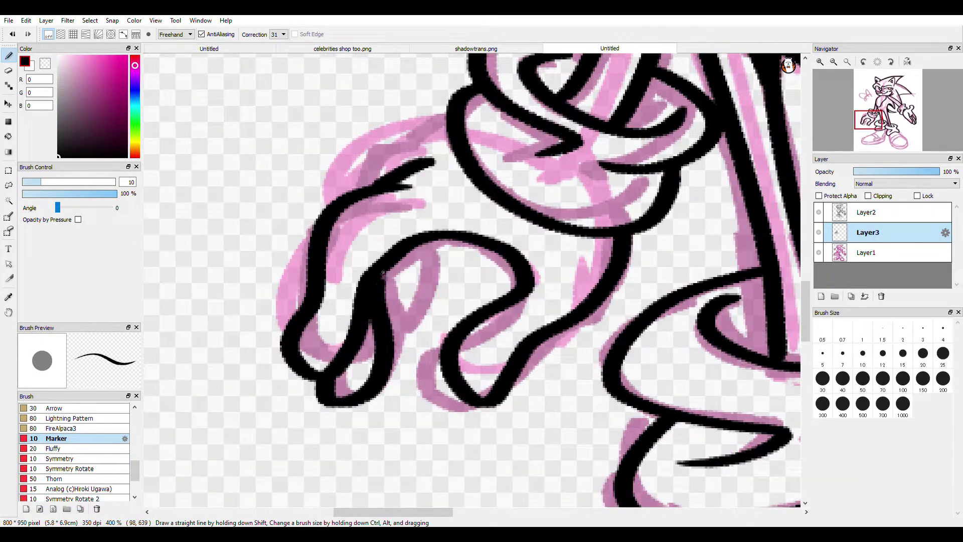
- Ink the lowered glove's remaining finger and join the knuckle line to the wrist cuff
mouse_move(395, 342)
left_mouse_down()
mouse_move(416, 253)
mouse_move(440, 246)
left_mouse_up()
key("ctrl+z")
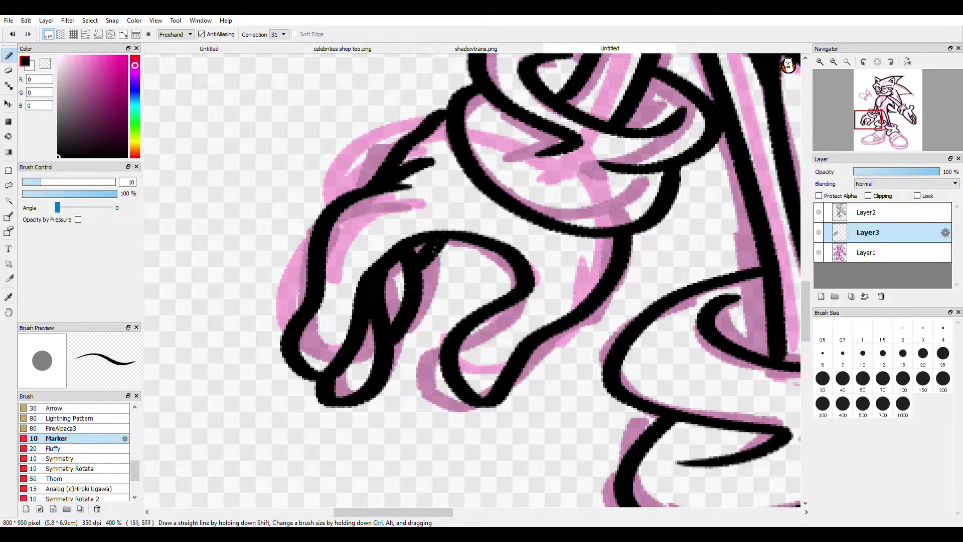
scroll(438, 250, "down", 4)
scroll(494, 197, "up", 3)
- Merge Layer2 down into Layer3 so all the line art shares one layer
key("e")
scroll(412, 195, "up", 3)
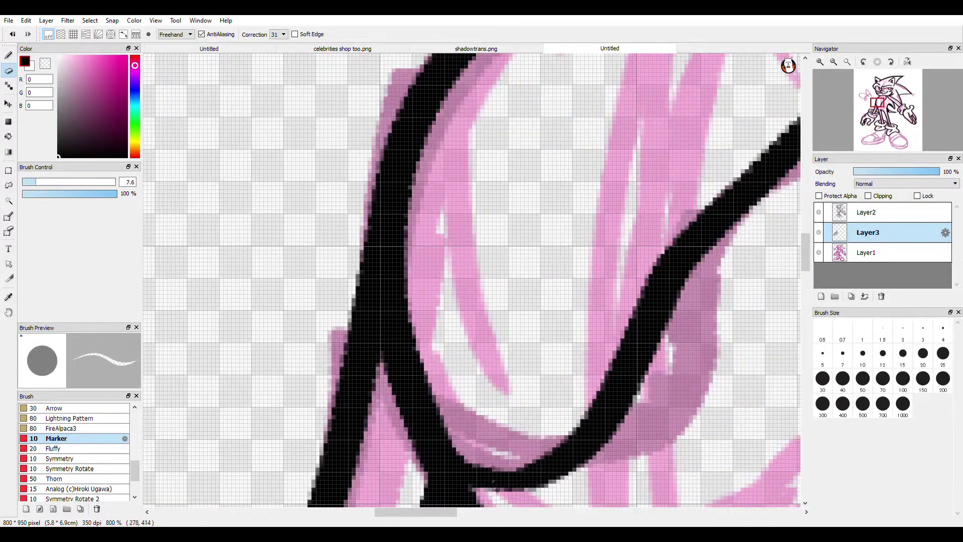
scroll(446, 300, "down", 3)
left_click(876, 212)
left_click(865, 296)
scroll(692, 250, "down", 2)
- Paint the narrow wedge between the lowered arm and the torso solid black
left_click(10, 57)
scroll(590, 307, "up", 4)
left_click_drag(452, 266, 485, 289)
left_click_drag(440, 259, 475, 298)
scroll(467, 271, "down", 5)
- Ink a slanted line from the cheek tuft to the extended arm and fill the enclosed area with black
scroll(565, 188, "up", 4)
left_click_drag(548, 151, 620, 268)
scroll(556, 216, "up", 1)
key("ctrl+z")
key("ctrl+z")
mouse_move(541, 119)
left_mouse_down()
mouse_move(625, 242)
mouse_move(638, 309)
left_mouse_up()
key("ctrl+z")
key("ctrl+z")
key("g")
left_click(515, 184)
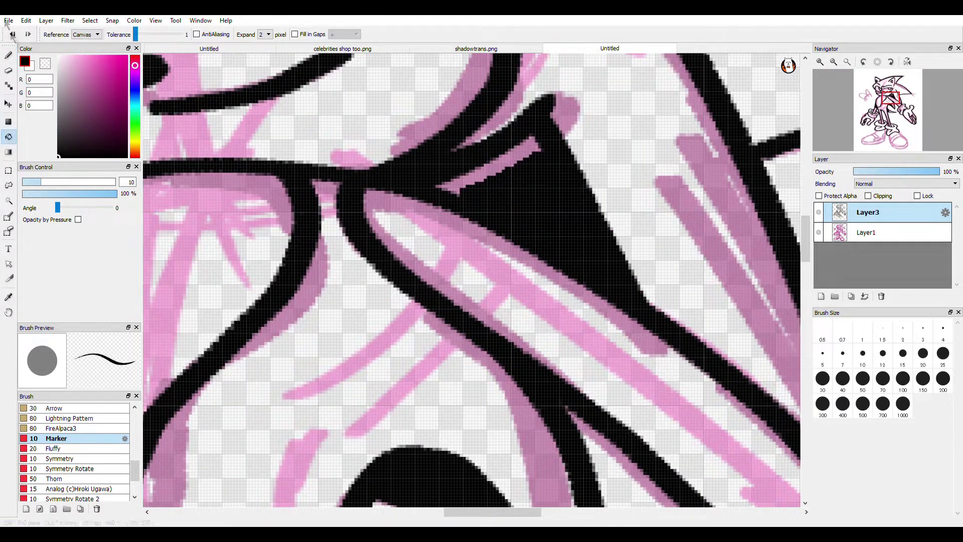
- Paint over the unfilled gaps in the black area between the cheek tuft and the shoulder
key("b")
scroll(538, 145, "down", 4)
scroll(547, 221, "up", 3)
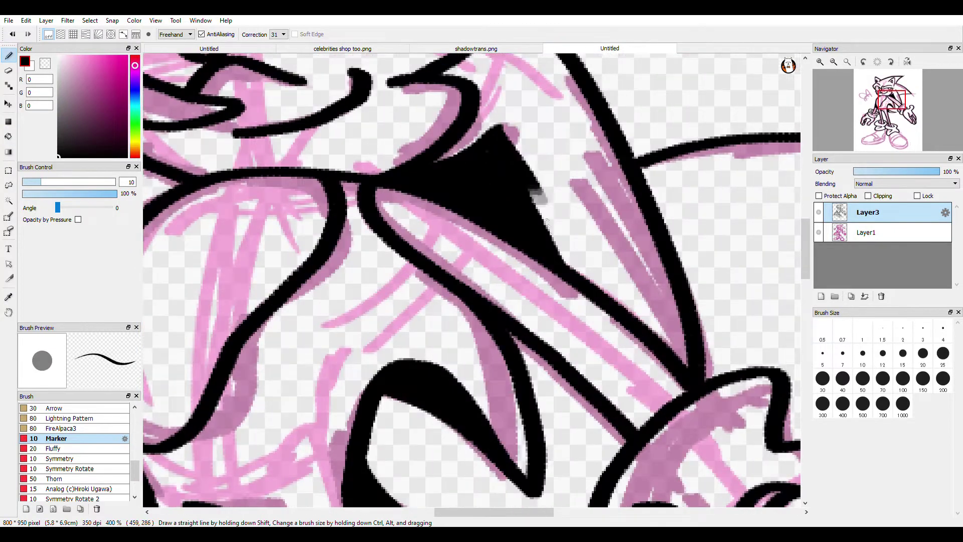
scroll(544, 201, "down", 3)
scroll(544, 200, "up", 3)
- Ink a curved line across the corner between the middle and lower quills and fill the enclosed area with black
scroll(359, 177, "down", 3)
scroll(359, 176, "up", 4)
key("ctrl+z")
mouse_move(775, 209)
left_mouse_down()
mouse_move(571, 191)
mouse_move(394, 180)
left_mouse_up()
key("ctrl+z")
mouse_move(304, 107)
left_mouse_down()
mouse_move(527, 219)
mouse_move(349, 123)
mouse_move(520, 215)
left_mouse_up()
key("ctrl+z")
key("g")
left_click(393, 194)
scroll(393, 194, "down", 2)
- Set the brush angle to 100 and ink a curved line from the ear's back edge to the upper quill
left_click(900, 88)
key("b")
scroll(419, 178, "up", 2)
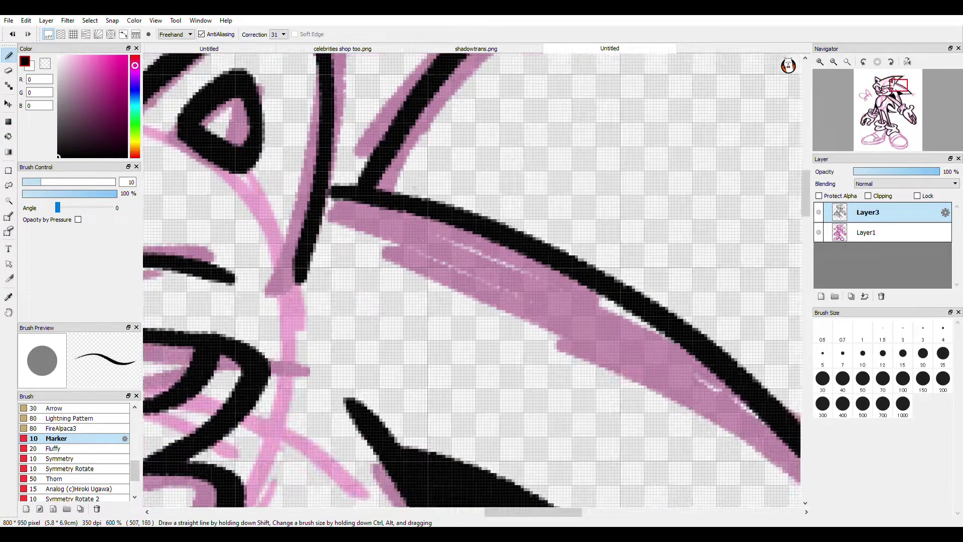
scroll(445, 304, "down", 2)
scroll(417, 180, "up", 2)
left_click_drag(363, 218, 434, 183)
key("ctrl+z")
left_click_drag(58, 208, 112, 214)
left_click_drag(370, 234, 487, 154)
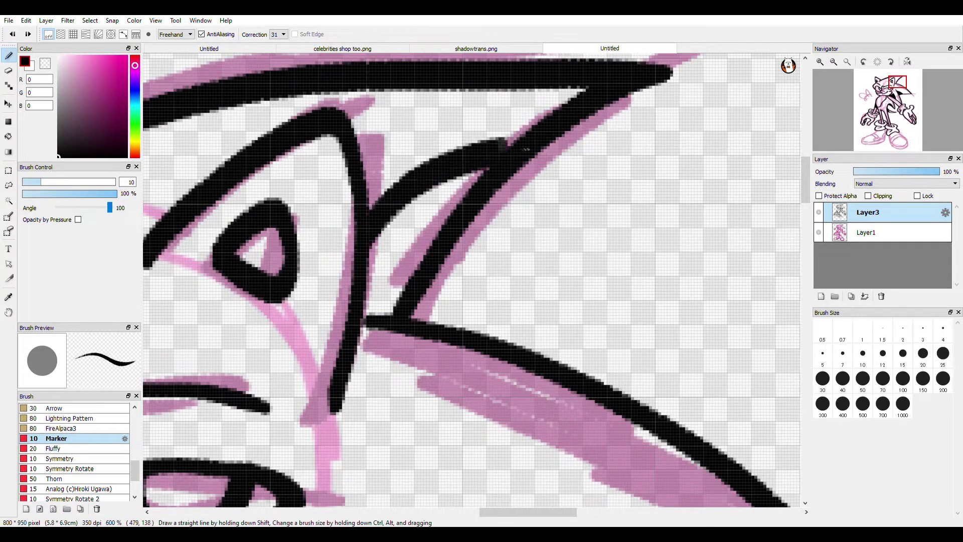
key("ctrl+z")
left_click_drag(369, 207, 483, 182)
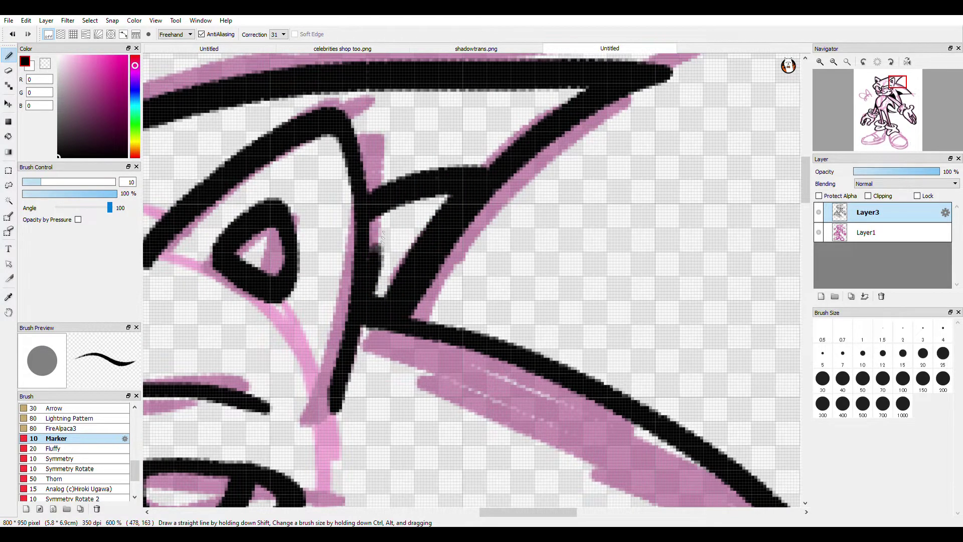
- Paint the enclosed wedge between the ear and the upper quill solid black
left_click_drag(385, 289, 401, 208)
scroll(400, 201, "down", 3)
left_click_drag(226, 221, 401, 190)
scroll(409, 184, "up", 2)
scroll(384, 198, "down", 2)
scroll(348, 273, "up", 2)
mouse_move(308, 296)
left_mouse_down()
mouse_move(311, 238)
mouse_move(332, 229)
left_mouse_up()
key("ctrl+minus")
key("ctrl+minus")
key("ctrl+minus")
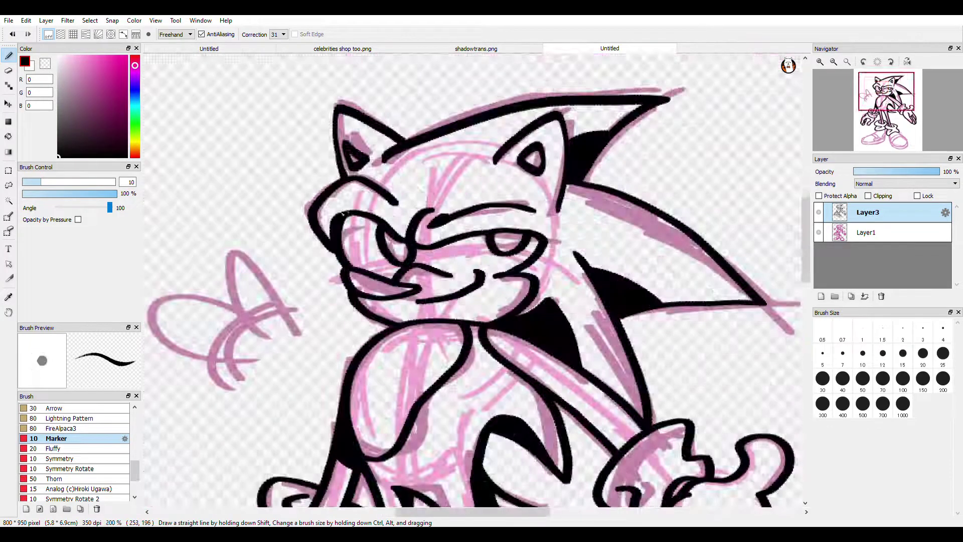
- Set the brush angle to 0 and thicken the black outline of the cheek beside the half-closed eye
key("ctrl+plus")
key("ctrl+plus")
key("ctrl+plus")
left_click_drag(99, 212, 57, 208)
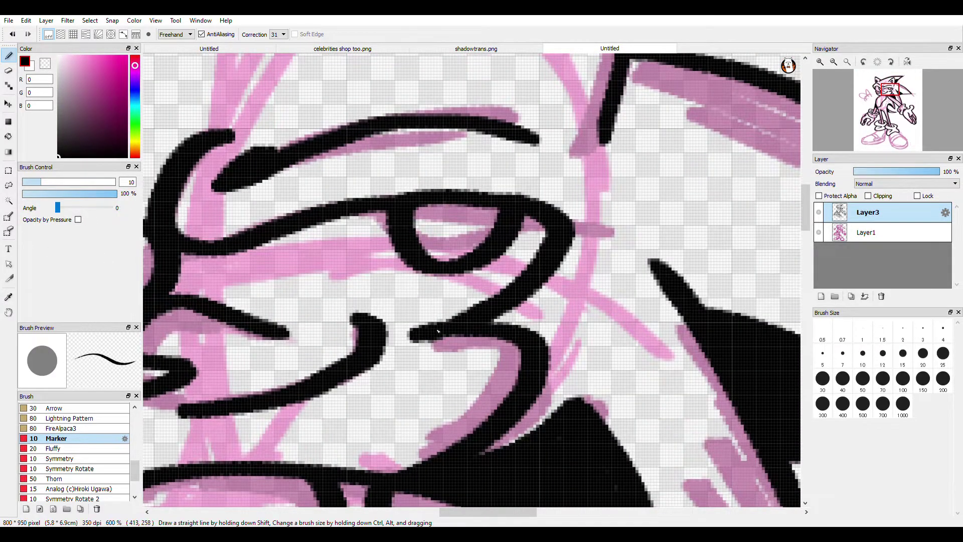
left_click_drag(567, 274, 565, 229)
scroll(551, 231, "down", 3)
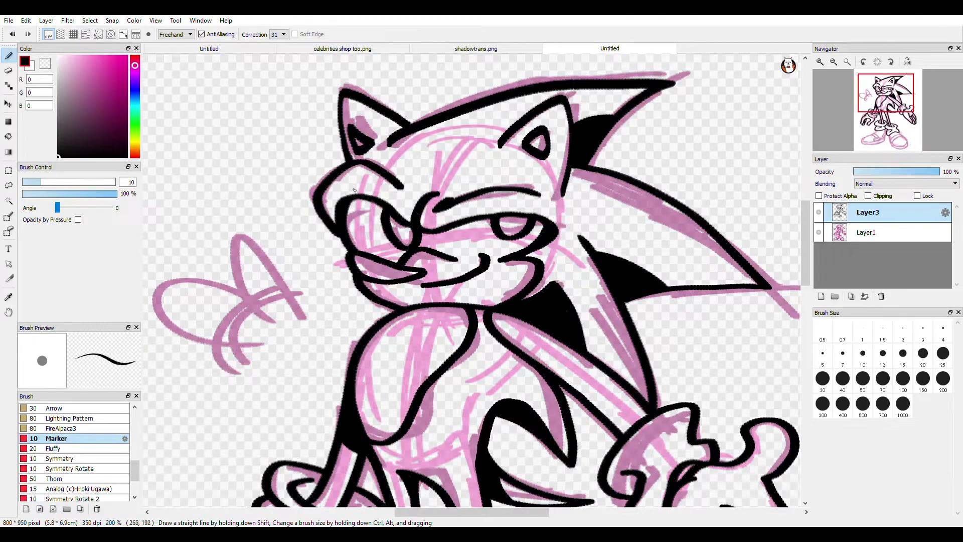
- Fill the lower leg ends inside both sock cuffs solid black
scroll(505, 257, "down", 1)
scroll(513, 235, "up", 4)
key("ctrl+minus")
key("ctrl+minus")
key("ctrl+minus")
key("ctrl+minus")
key("ctrl+plus")
key("ctrl+plus")
key("ctrl+plus")
key("ctrl+plus")
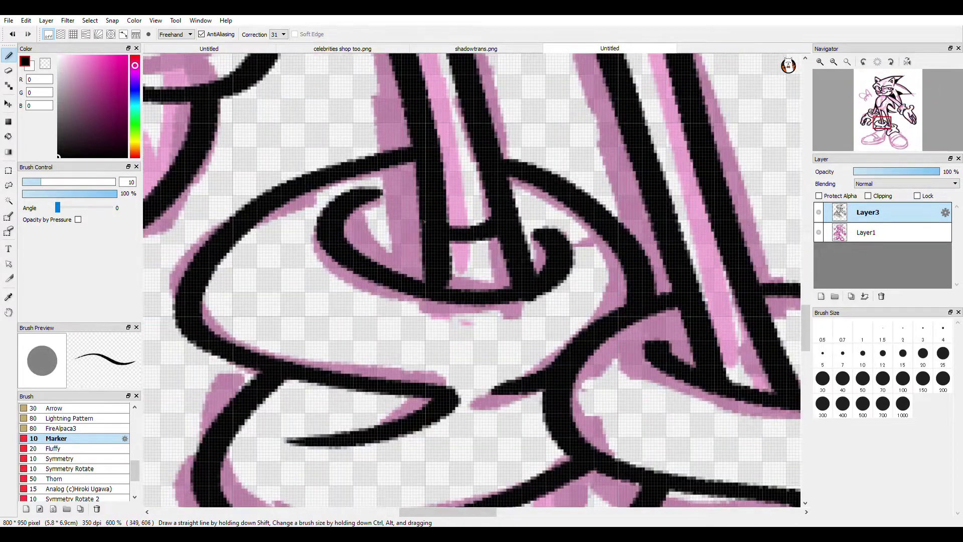
key("ctrl+minus")
key("ctrl+minus")
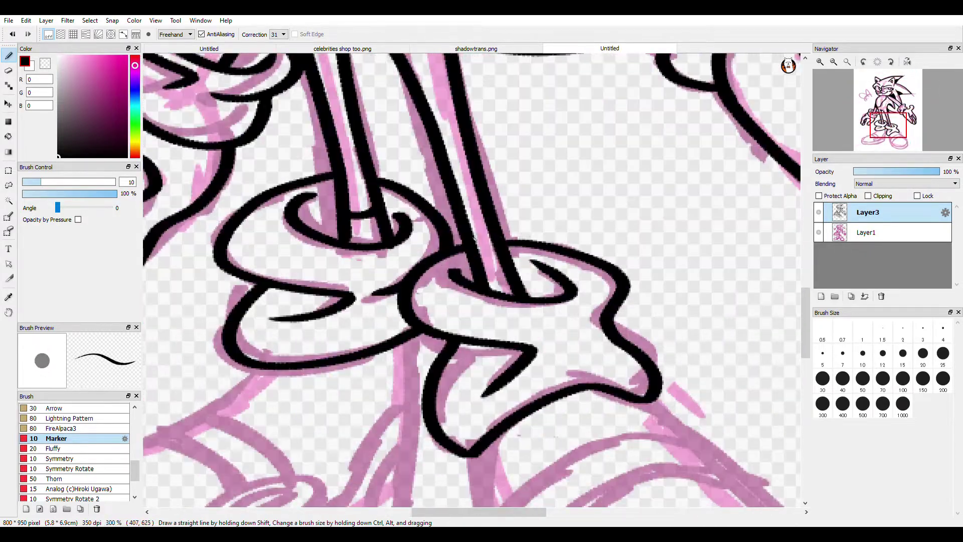
left_click(818, 232)
left_click(8, 136)
left_click(7, 58)
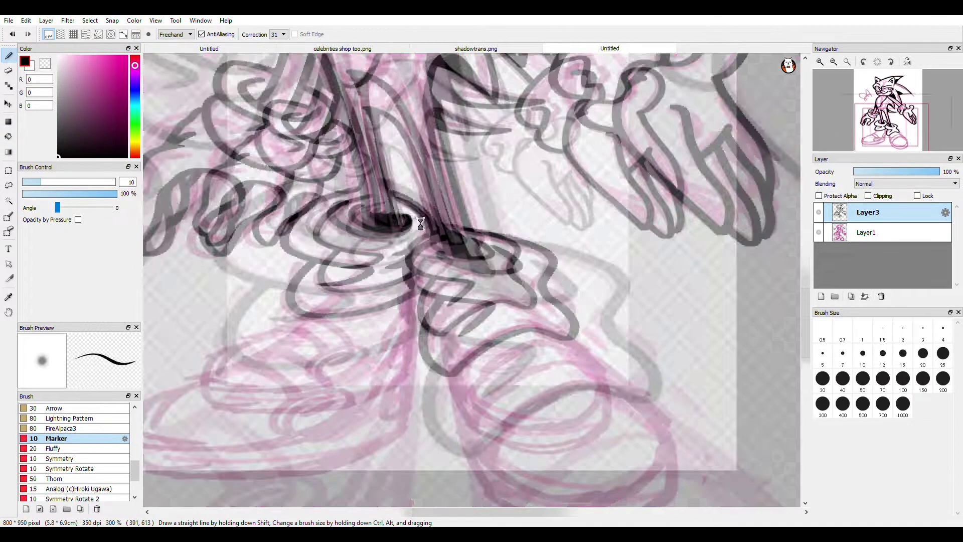
- Ink the oval buckle on the left shoe and a short curved stroke inside it
scroll(620, 340, "up", 5)
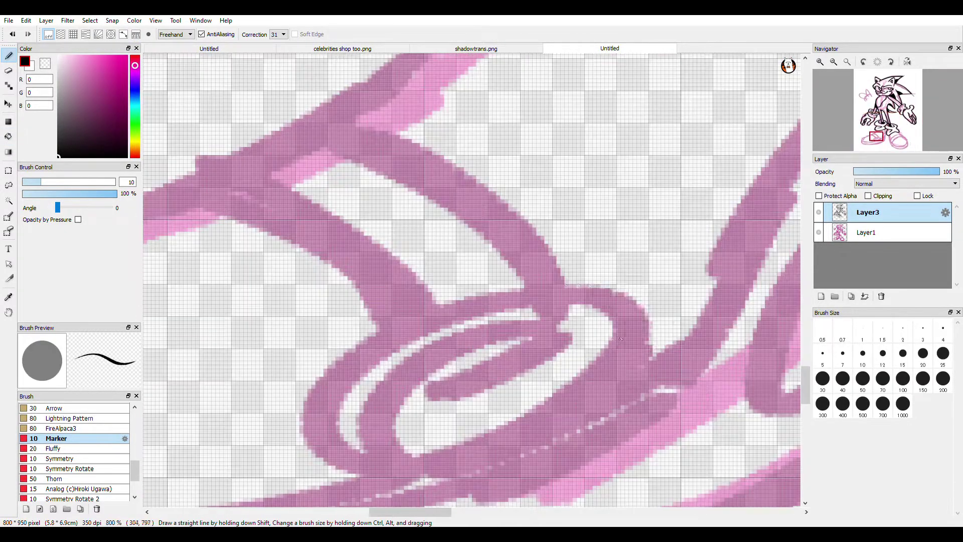
mouse_move(640, 341)
left_mouse_down()
mouse_move(351, 371)
mouse_move(434, 453)
mouse_move(638, 378)
mouse_move(646, 353)
left_mouse_up()
key("ctrl+z")
mouse_move(648, 331)
left_mouse_down()
mouse_move(390, 467)
mouse_move(649, 332)
left_mouse_up()
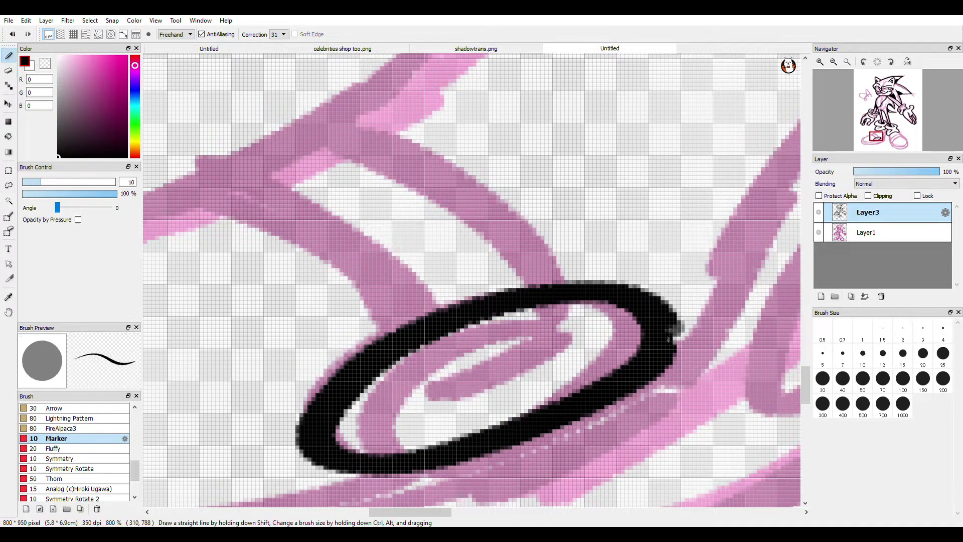
left_click_drag(667, 332, 666, 341)
scroll(637, 344, "down", 2)
scroll(608, 366, "up", 2)
left_click_drag(452, 354, 627, 310)
scroll(505, 213, "down", 3)
scroll(480, 190, "up", 1)
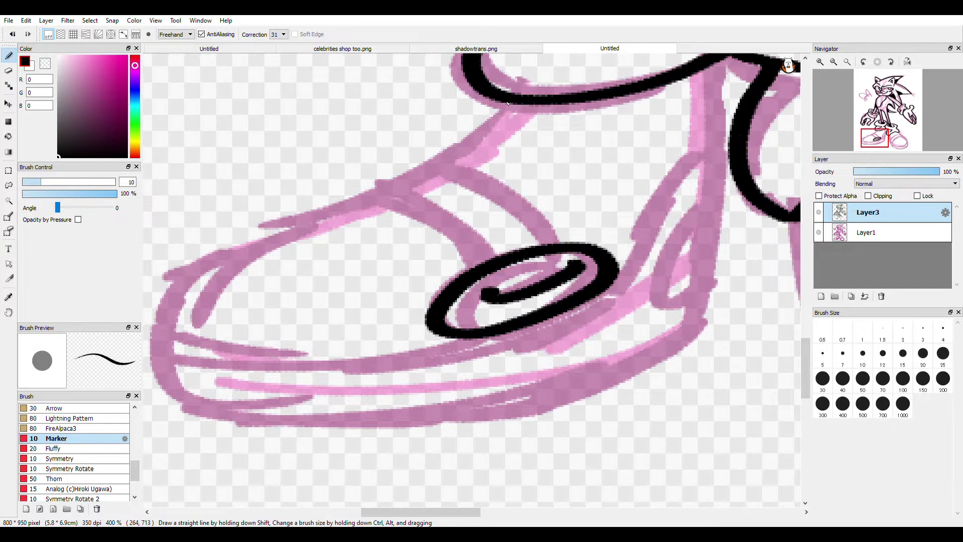
mouse_move(509, 107)
left_mouse_down()
mouse_move(475, 139)
mouse_move(216, 249)
left_mouse_up()
scroll(540, 173, "down", 2)
scroll(432, 163, "up", 1)
key("ctrl+z")
left_click_drag(577, 128, 322, 293)
key("ctrl+z")
mouse_move(582, 130)
left_mouse_down()
mouse_move(389, 223)
mouse_move(258, 351)
left_mouse_up()
key("ctrl+z")
- Ink the left shoe's outline with brush correction 36, plus the line running from the heel under the buckle to the toe
mouse_move(583, 125)
left_mouse_down()
mouse_move(489, 191)
mouse_move(326, 270)
mouse_move(291, 332)
mouse_move(302, 350)
mouse_move(506, 358)
mouse_move(663, 312)
mouse_move(715, 284)
mouse_move(732, 152)
mouse_move(714, 96)
left_mouse_up()
left_click_drag(730, 172, 640, 184)
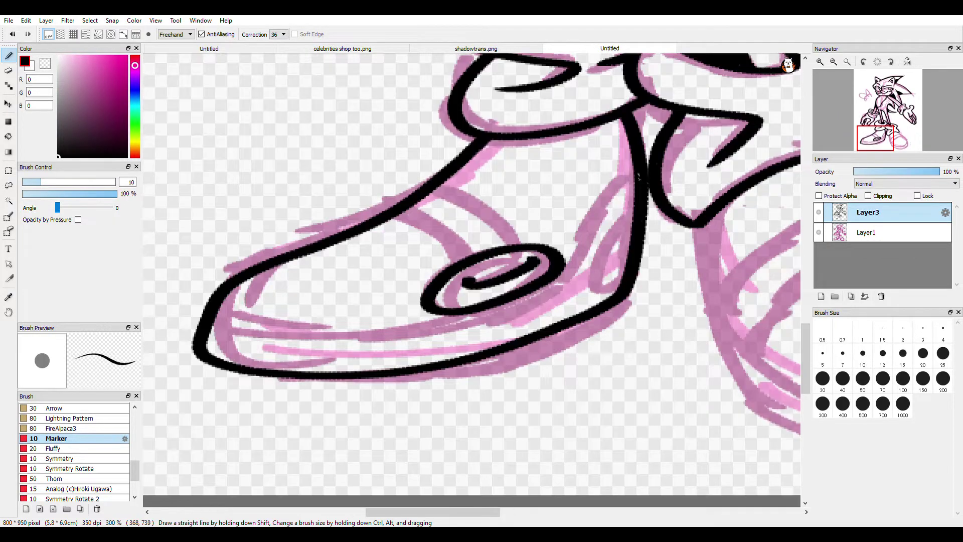
left_click_drag(535, 304, 246, 352)
key("ctrl+z")
left_click_drag(220, 315, 607, 239)
key("ctrl+z")
mouse_move(634, 173)
left_mouse_down()
mouse_move(574, 244)
mouse_move(445, 322)
mouse_move(234, 320)
left_mouse_up()
- Ink the two curved strap lines from the left shoe's instep down to the oval buckle
scroll(406, 205, "up", 1)
left_click_drag(397, 209, 481, 282)
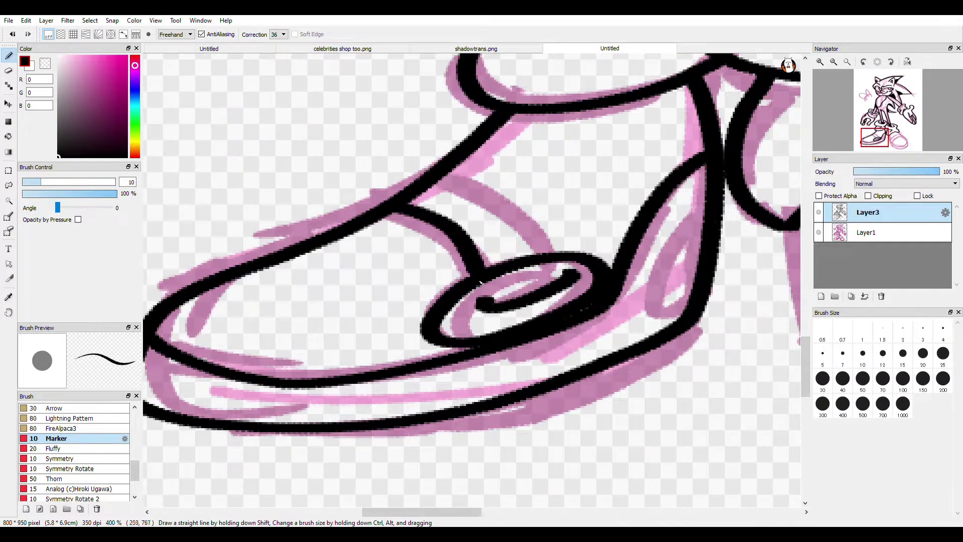
key("ctrl+z")
mouse_move(545, 257)
left_mouse_down()
mouse_move(454, 187)
mouse_move(429, 184)
left_mouse_up()
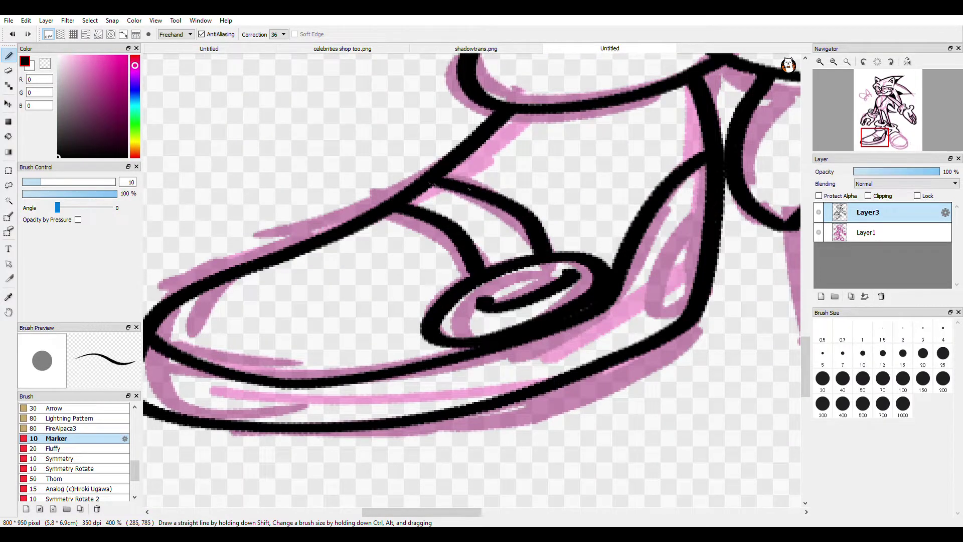
key("ctrl+z")
- Ink the small curved strap detail against the left shoe's heel edge
left_click_drag(671, 293, 657, 297)
mouse_move(687, 203)
left_mouse_down()
mouse_move(659, 284)
mouse_move(692, 250)
mouse_move(680, 266)
left_mouse_up()
key("ctrl+z")
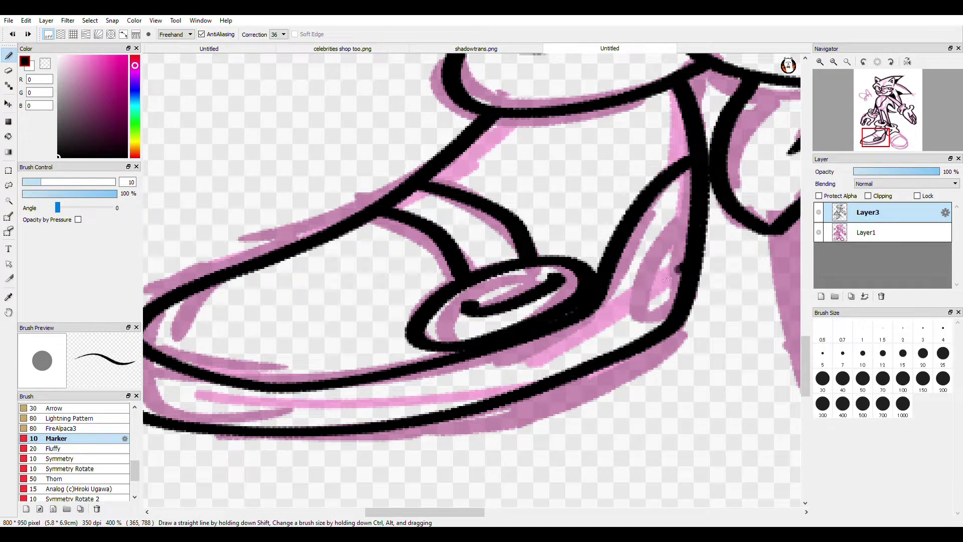
key("ctrl+z")
left_click_drag(695, 196, 681, 270)
scroll(683, 269, "down", 5)
scroll(597, 226, "up", 4)
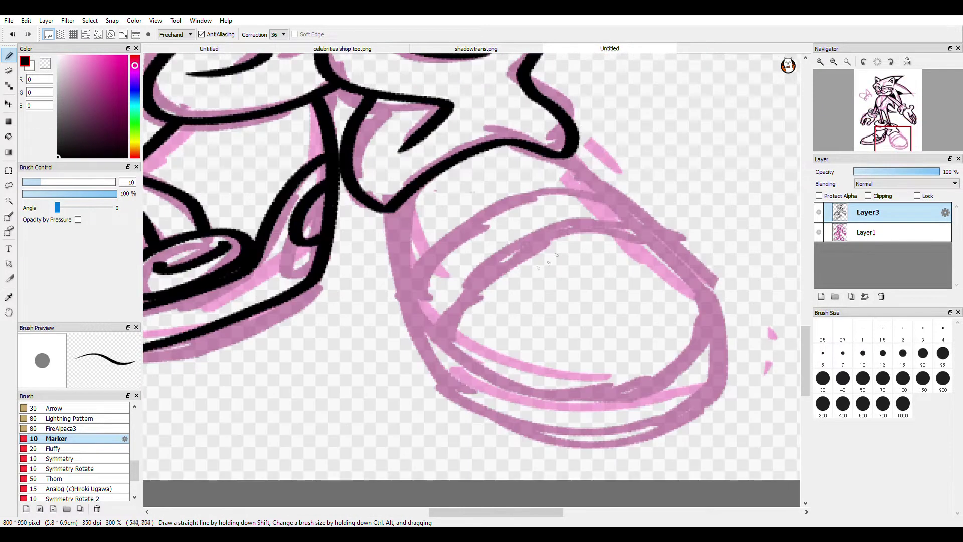
mouse_move(392, 232)
left_mouse_down()
mouse_move(437, 375)
mouse_move(523, 424)
mouse_move(715, 291)
left_mouse_up()
key("ctrl+z")
left_click_drag(640, 216, 742, 389)
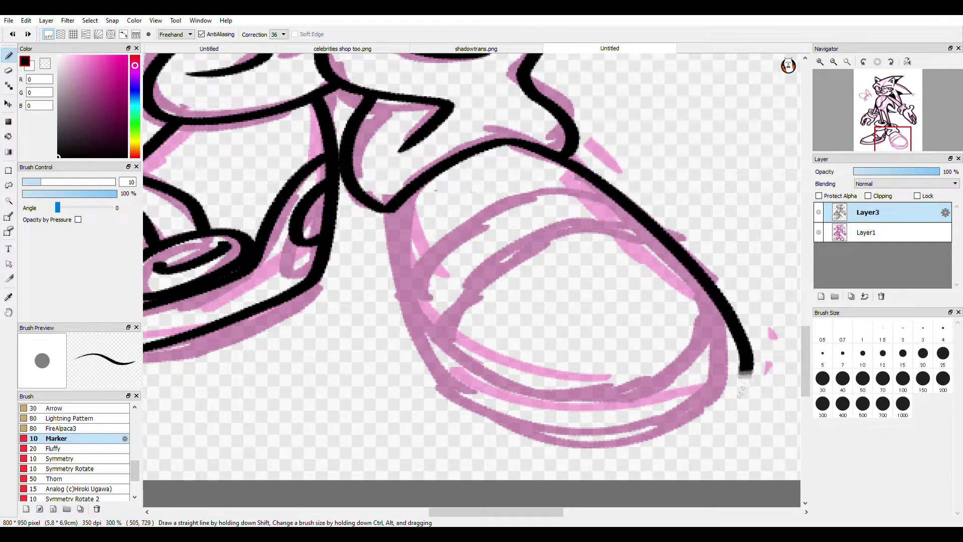
mouse_move(486, 432)
left_mouse_down()
mouse_move(408, 337)
mouse_move(393, 232)
left_mouse_up()
key("ctrl+z")
mouse_move(384, 197)
left_mouse_down()
mouse_move(397, 273)
mouse_move(448, 399)
mouse_move(467, 400)
left_mouse_up()
key("ctrl+z")
key("ctrl+z")
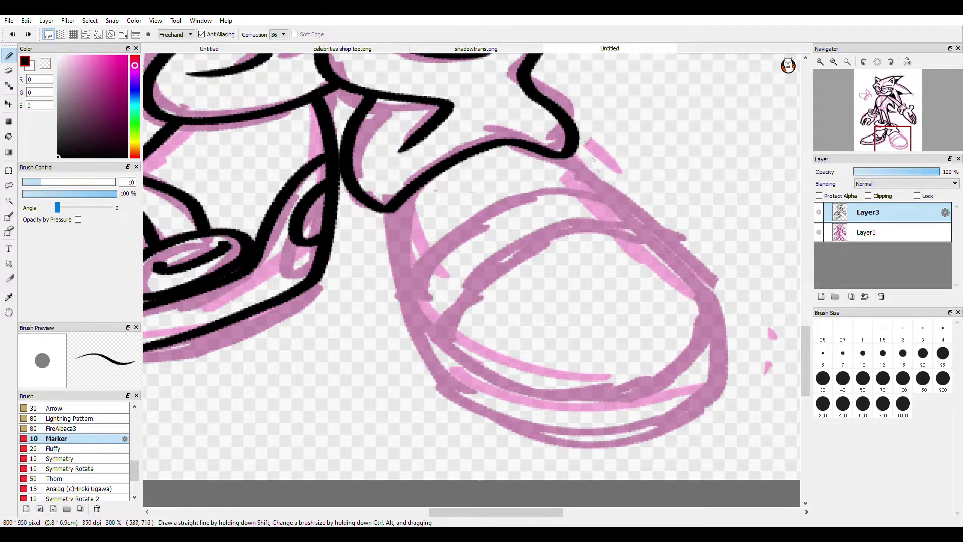
- Ink the right shoe's sides and bottom edge, plus the curved line separating the sole from the toe
mouse_move(572, 167)
left_mouse_down()
mouse_move(726, 348)
mouse_move(741, 393)
left_mouse_up()
left_click_drag(387, 216, 427, 374)
scroll(426, 374, "down", 1)
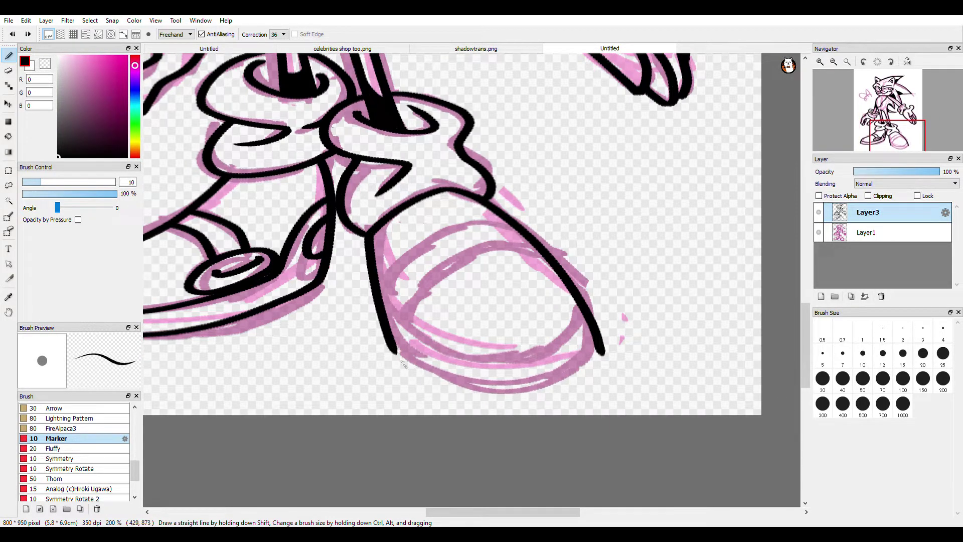
scroll(602, 348, "up", 1)
left_click_drag(353, 322, 544, 384)
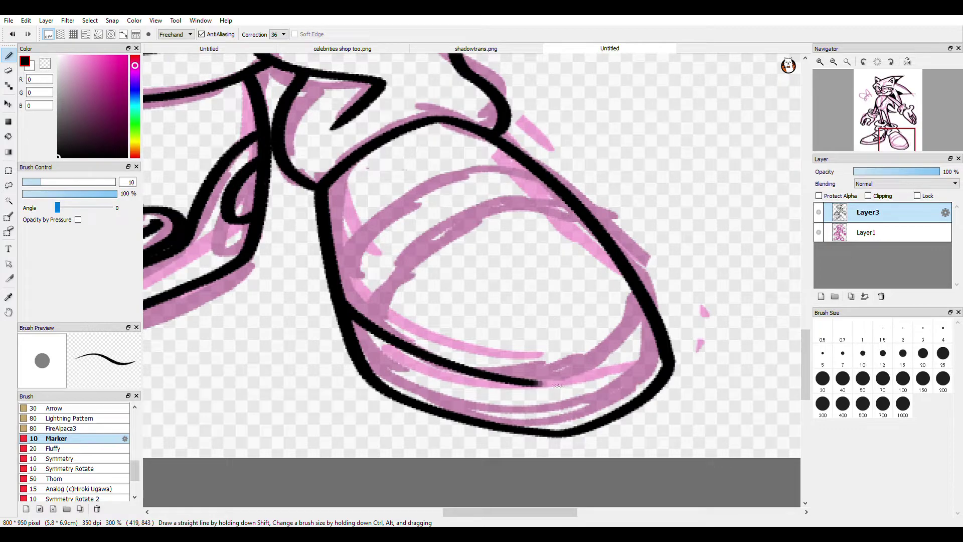
left_click_drag(649, 305, 643, 305)
- Ink two curved strap lines across the right shoe between the sock and the toe
mouse_move(336, 281)
left_mouse_down()
mouse_move(361, 237)
mouse_move(580, 197)
left_mouse_up()
key("ctrl+z")
mouse_move(594, 240)
left_mouse_down()
mouse_move(568, 220)
mouse_move(333, 291)
mouse_move(502, 197)
left_mouse_up()
key("ctrl+z")
key("ctrl+z")
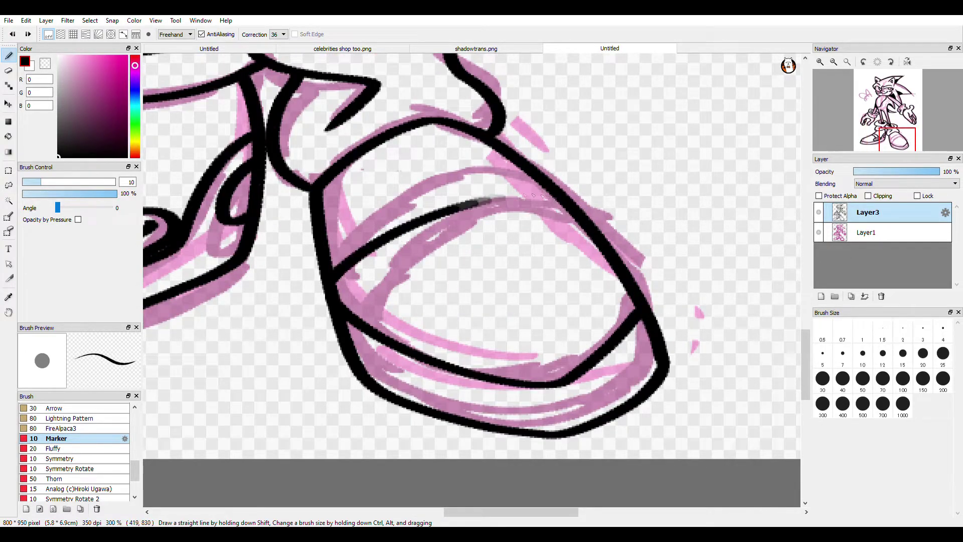
left_click_drag(329, 244, 493, 170)
key("ctrl+z")
left_click_drag(416, 160, 505, 147)
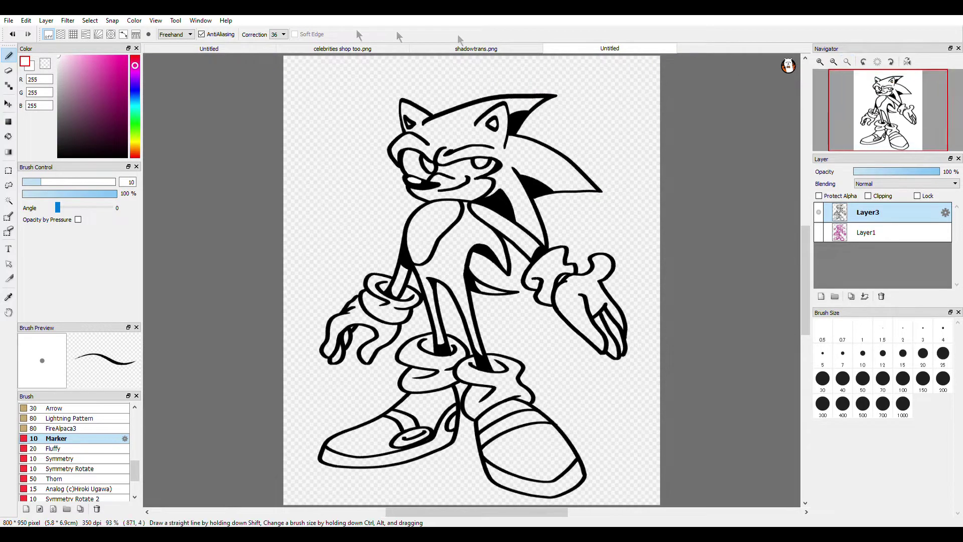
- Sample the hedgehog's main fur blue (RGB 37, 35, 172) from the reference image image0 (44).png
left_click(90, 21)
left_click(111, 72)
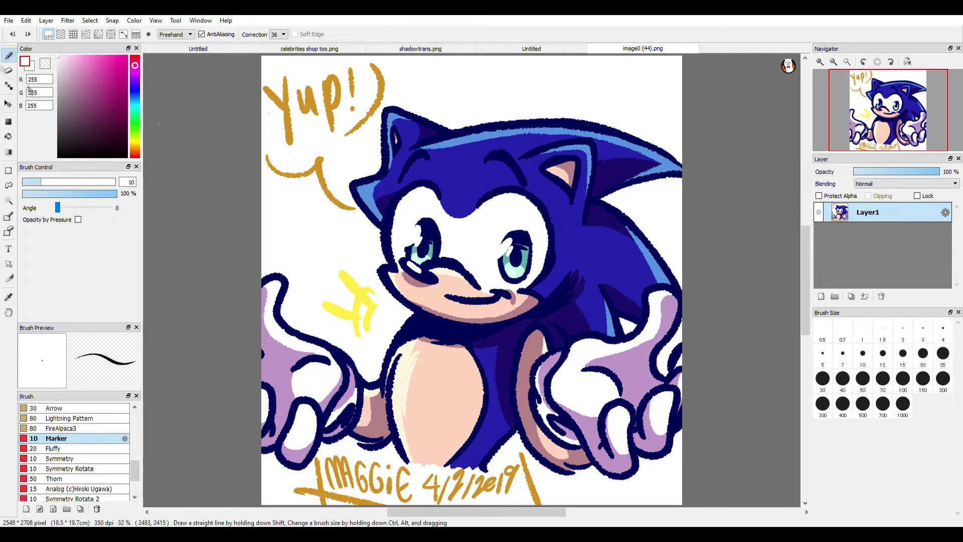
left_click(9, 296)
left_click(430, 172)
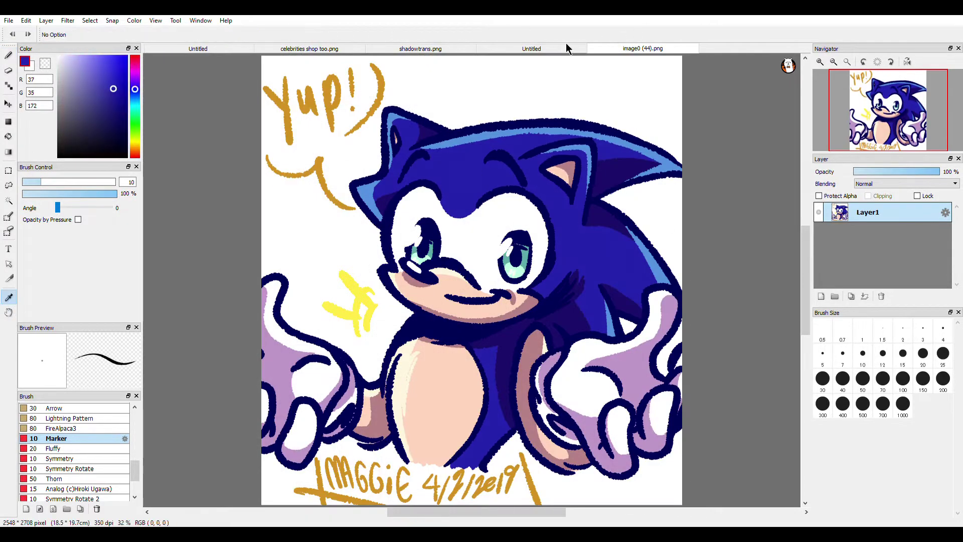
- Fill the head, quills, torso, tail and legs with the sampled blue on Layer4, using a 3-pixel fill expansion
left_click(552, 48)
left_click(9, 136)
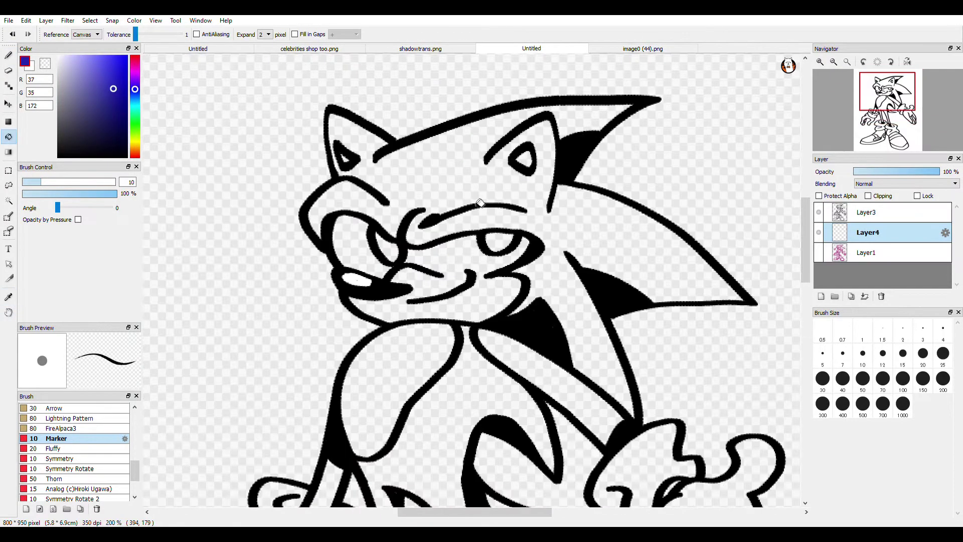
left_click(592, 125)
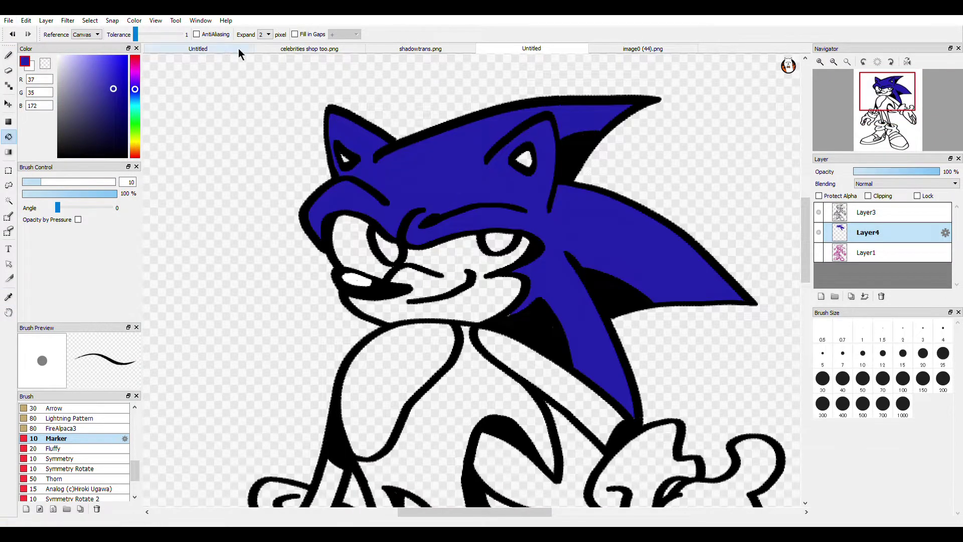
key("ctrl+z")
left_click(469, 161)
left_click(8, 55)
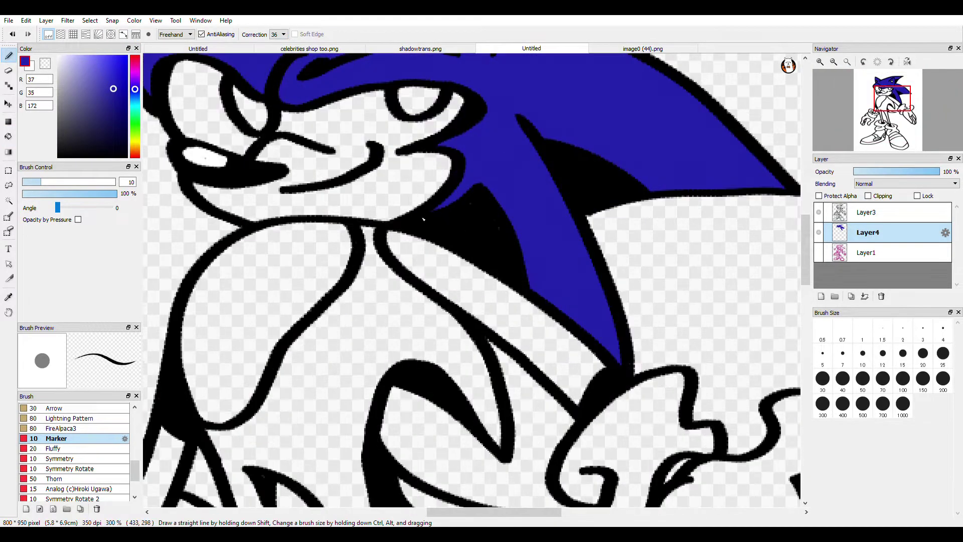
left_click(8, 137)
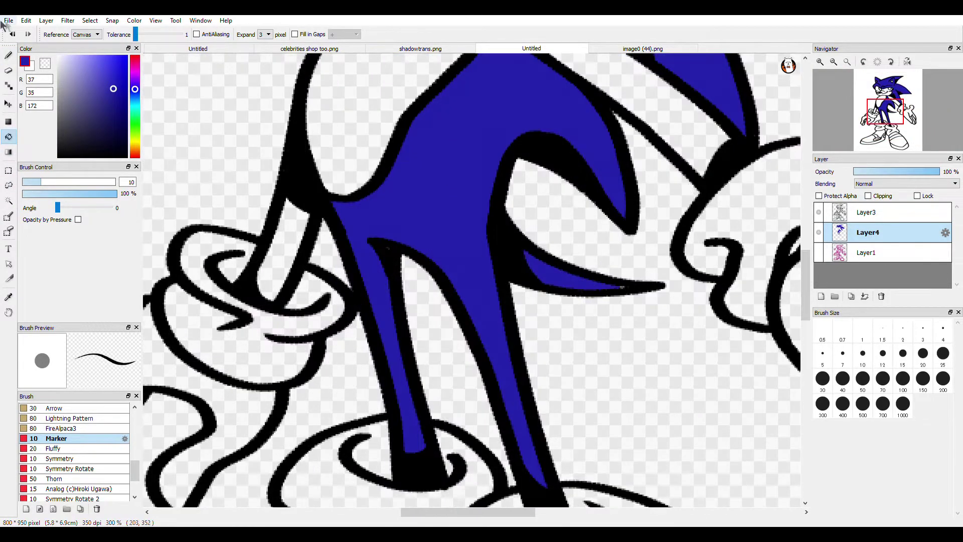
left_click(8, 56)
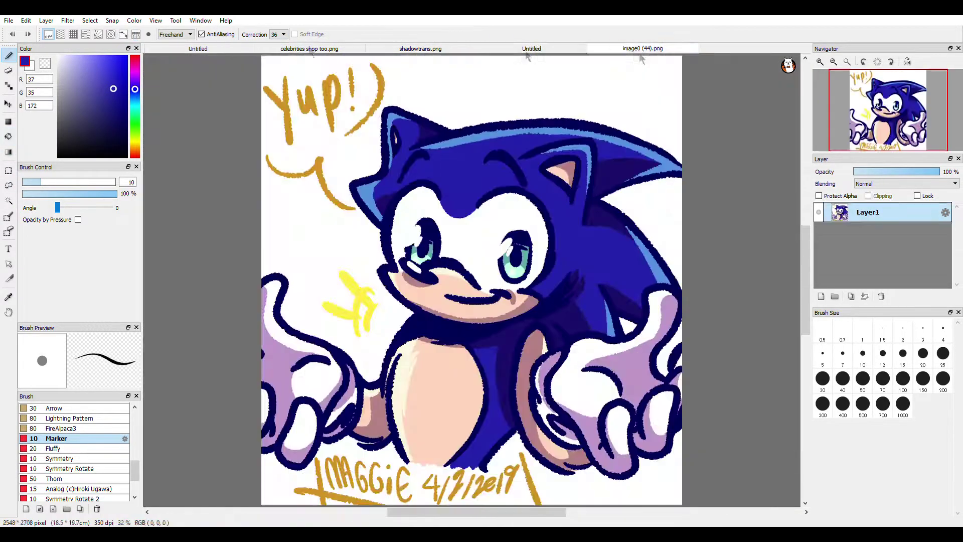
- Fill the muzzle, inner ears, chest and both arms with the peach (RGB 255, 213, 189) sampled from the reference image
left_click(400, 307)
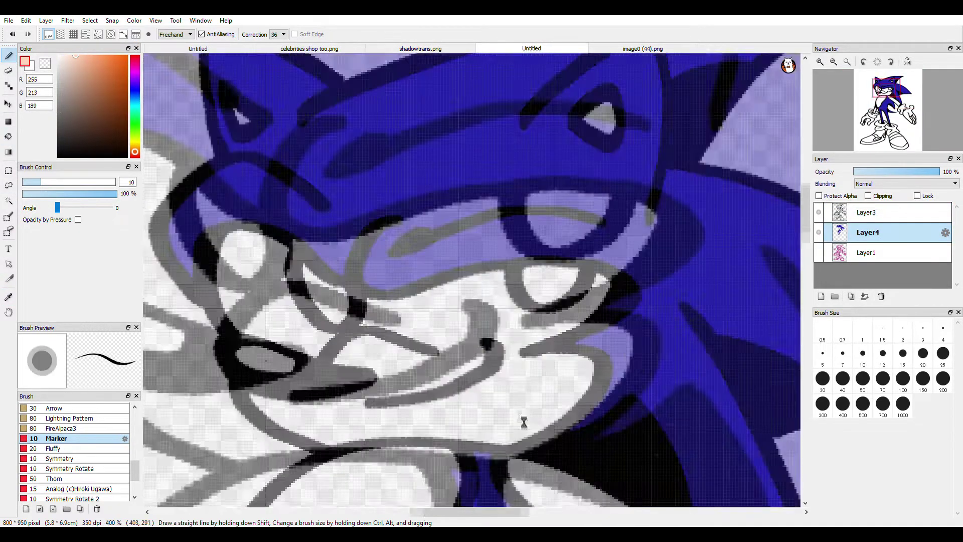
left_click_drag(316, 295, 418, 313)
key("g")
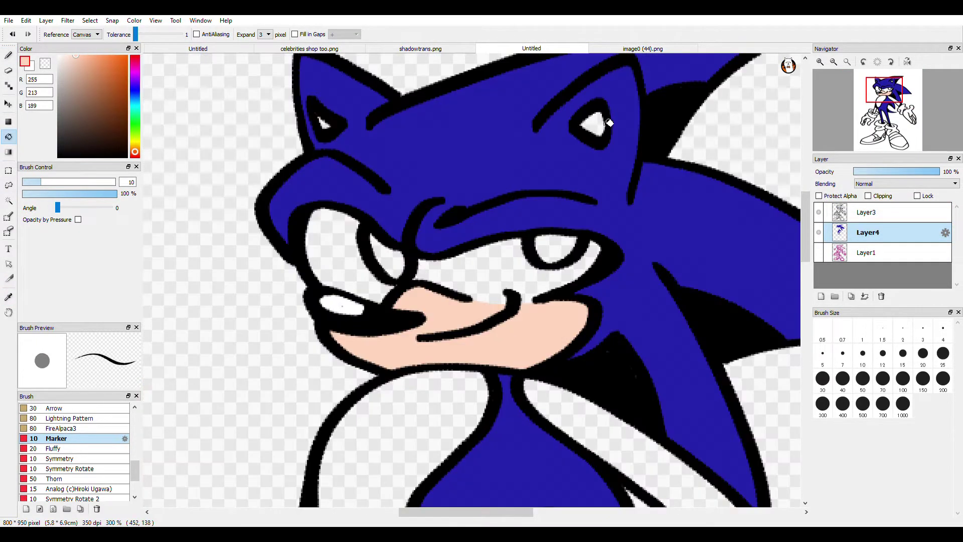
left_click(597, 124)
left_click(615, 448)
key("b")
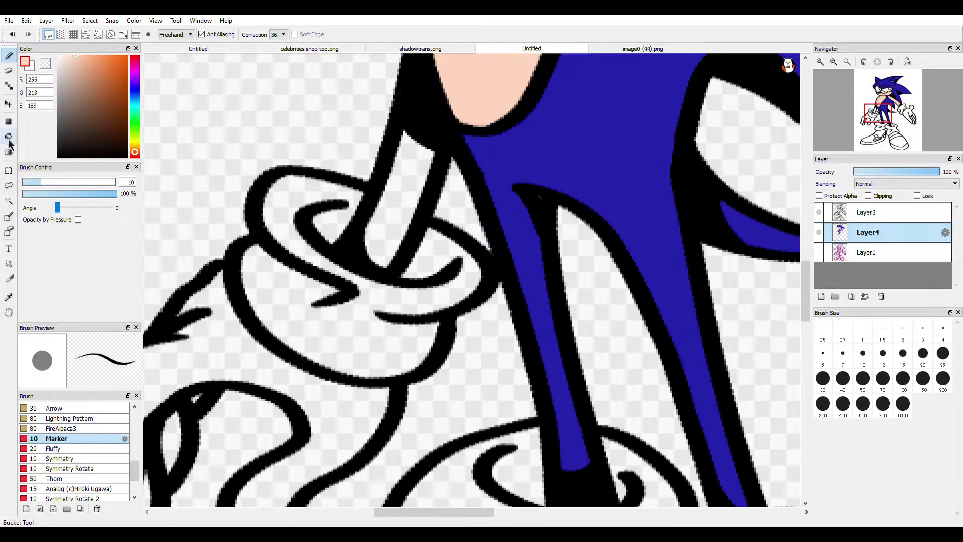
left_click(9, 136)
left_click(417, 180)
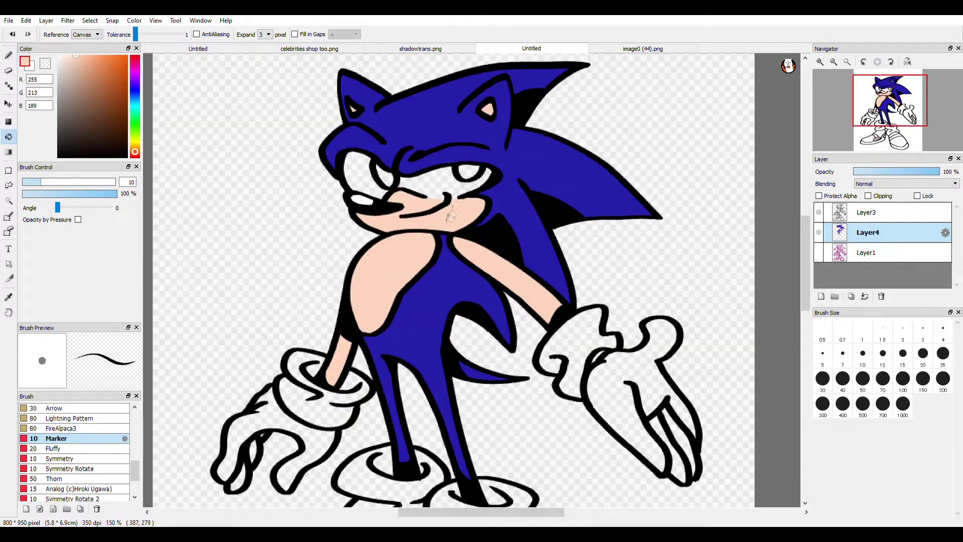
- Sample the teal eye colour (RGB 93, 172, 168) from the reference image and fill both irises with it
left_click(643, 49)
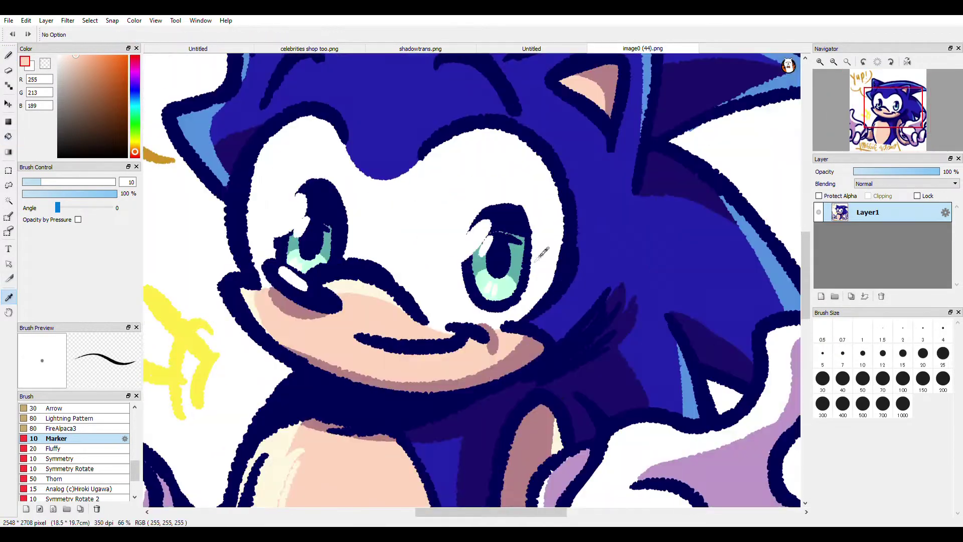
left_click(512, 271)
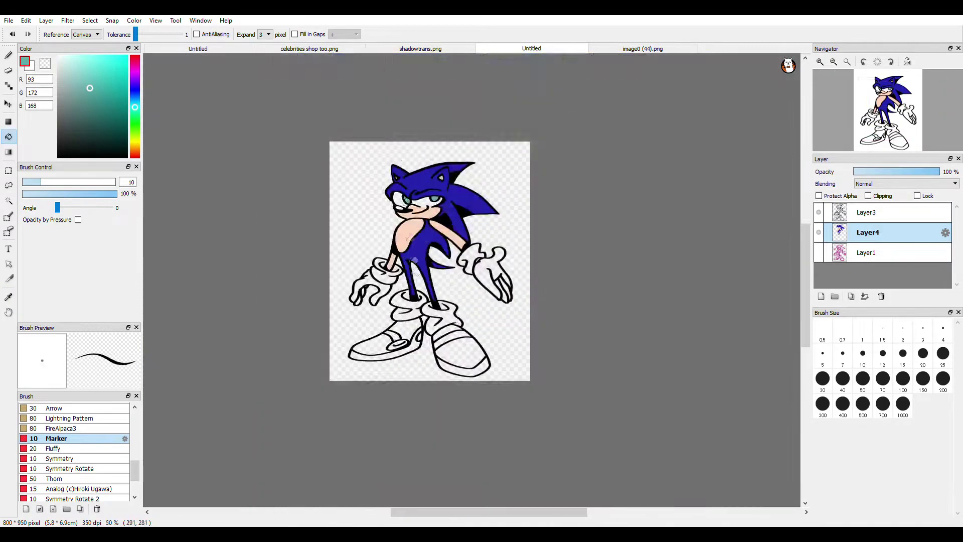
scroll(411, 268, "up", 2)
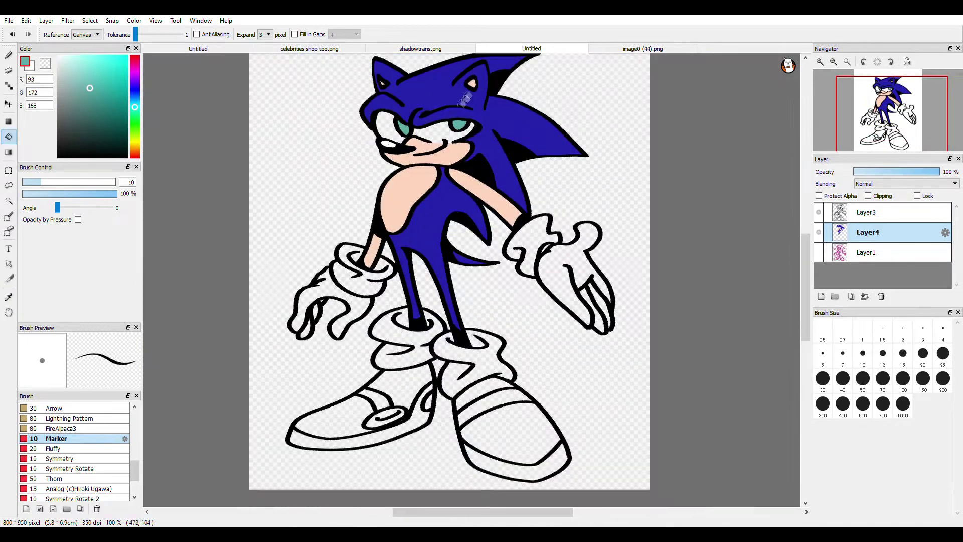
- Add a new layer directly above Layer1 and fill the eye whites with white (RGB 255, 255, 255)
scroll(433, 114, "up", 5)
left_click(872, 253)
left_click(821, 296)
left_click(59, 57)
left_click(402, 246)
key("b")
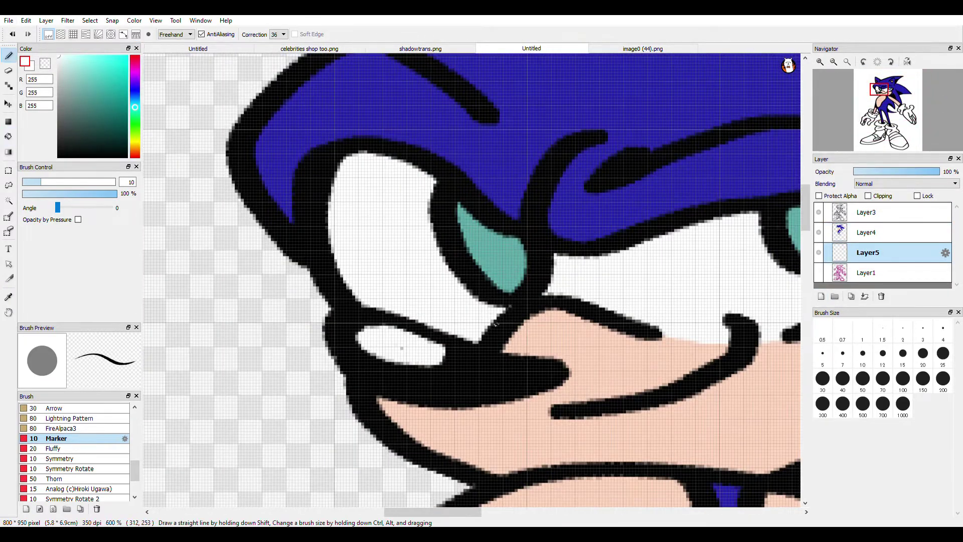
- Merge the Layer4 colours down into Layer5
scroll(496, 309, "down", 3)
scroll(568, 327, "up", 2)
left_click(886, 221)
left_click(887, 233)
key("ctrl+e")
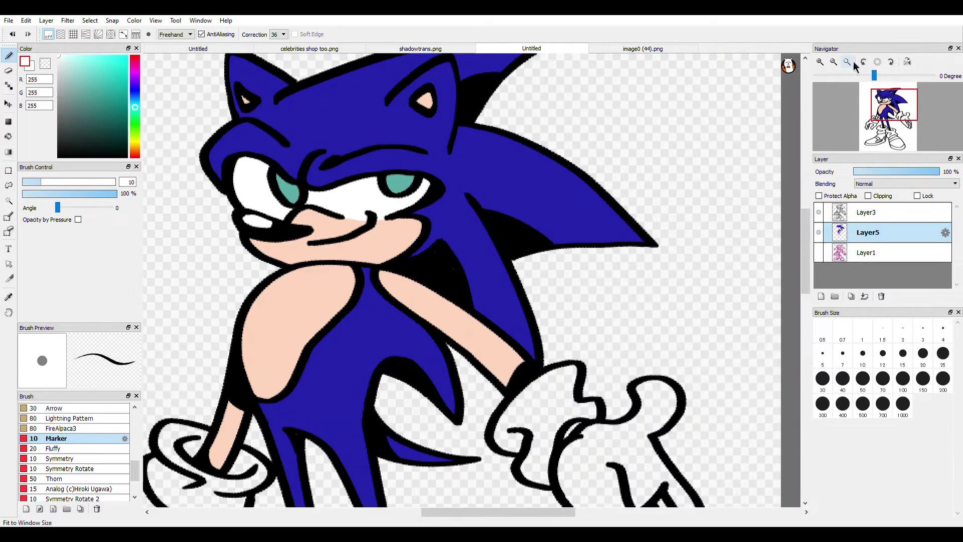
- Check the reference image, then fill the upper and toe sections of both shoes with crimson (RGB 188, 29, 70) on Layer5
left_click(847, 61)
left_click(642, 48)
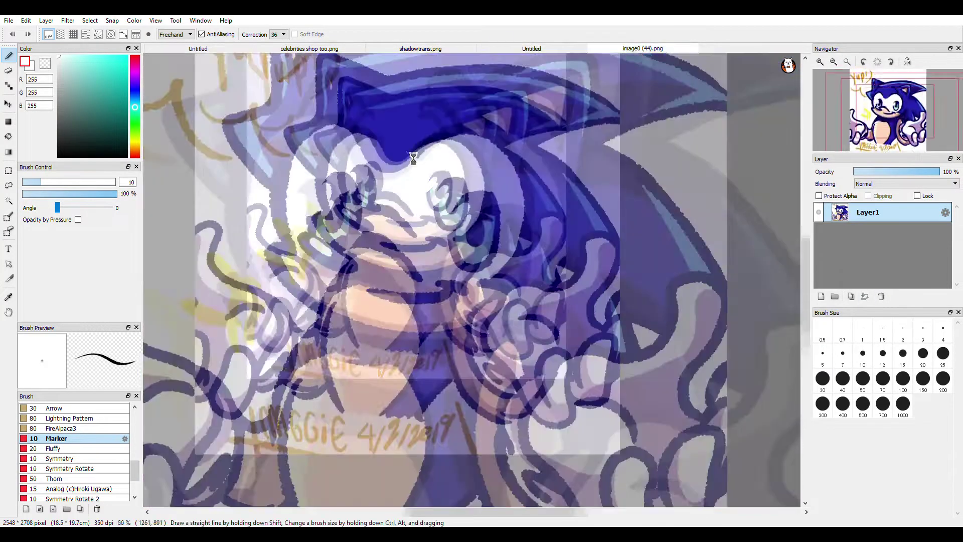
left_click(848, 61)
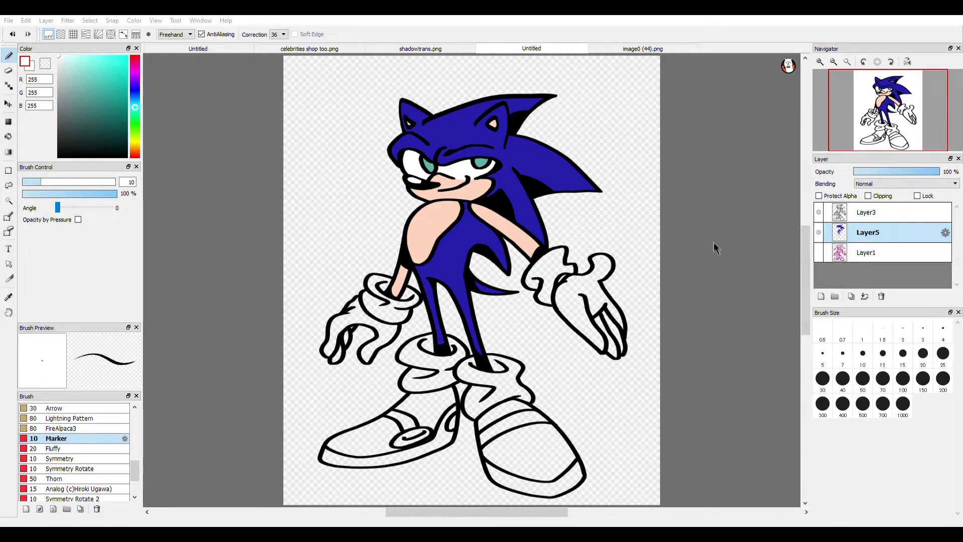
left_click_drag(444, 484, 479, 380)
scroll(467, 361, "up", 5)
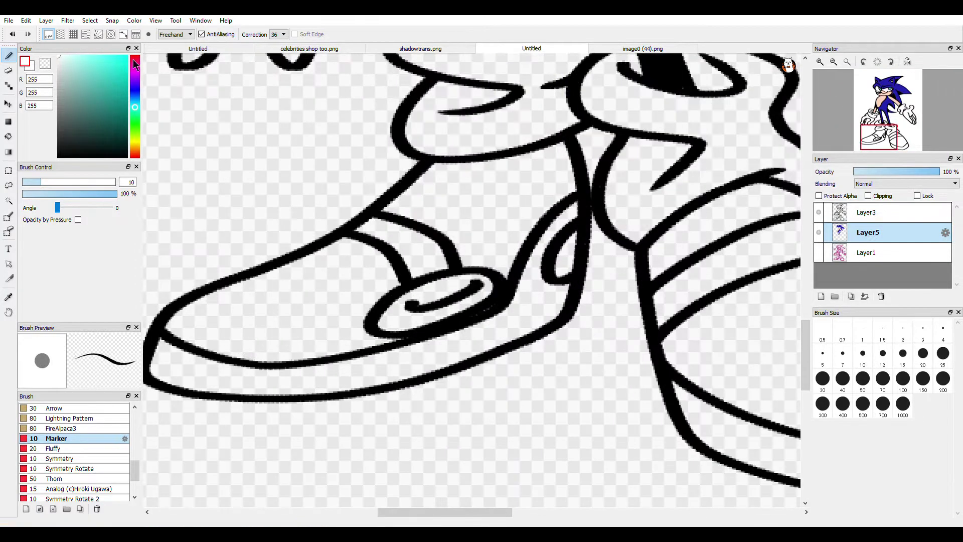
left_click(135, 60)
left_click(118, 102)
left_click(8, 136)
left_click(296, 301)
left_click(534, 168)
scroll(533, 171, "down", 2)
left_click(458, 361)
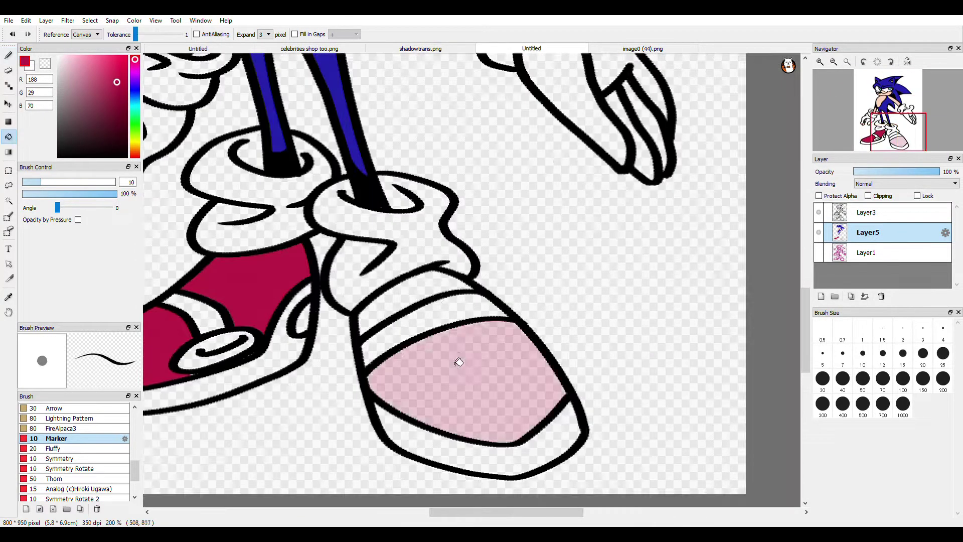
left_click(411, 294)
- Touch up the crimson shoe fill along the line art with the Marker brush
left_click(8, 55)
scroll(378, 330, "up", 3)
scroll(378, 383, "up", 2)
left_click_drag(405, 384, 622, 306)
scroll(557, 264, "down", 6)
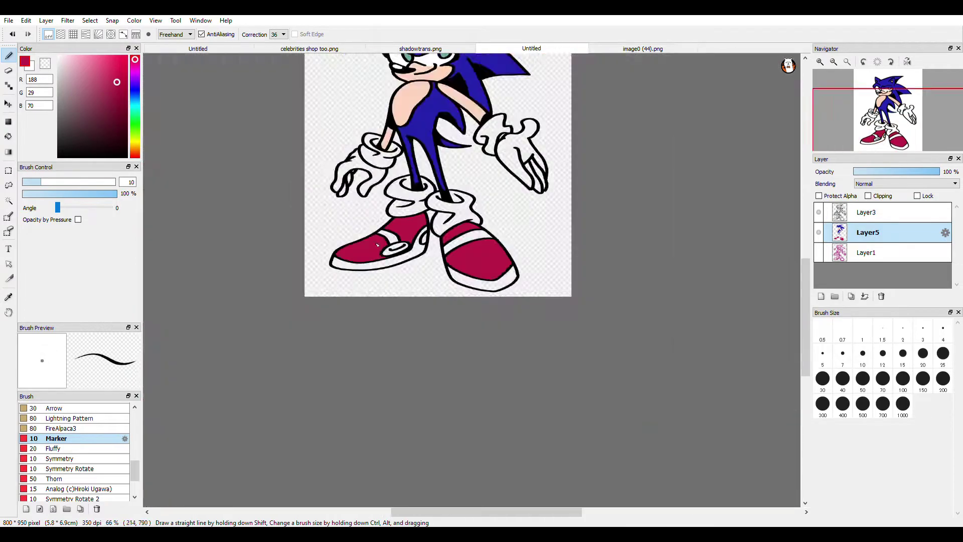
- Choose white for bucket filling and add a new layer directly above Layer1
scroll(557, 264, "up", 3)
left_click(59, 56)
left_click(8, 137)
left_click(882, 255)
left_click(821, 297)
- Fill the gloves, socks and shoe stripes with white on Layer6
left_click(508, 312)
left_click(401, 282)
left_click(520, 366)
scroll(522, 391, "down", 2)
scroll(547, 241, "up", 3)
left_click(622, 311)
scroll(562, 336, "down", 1)
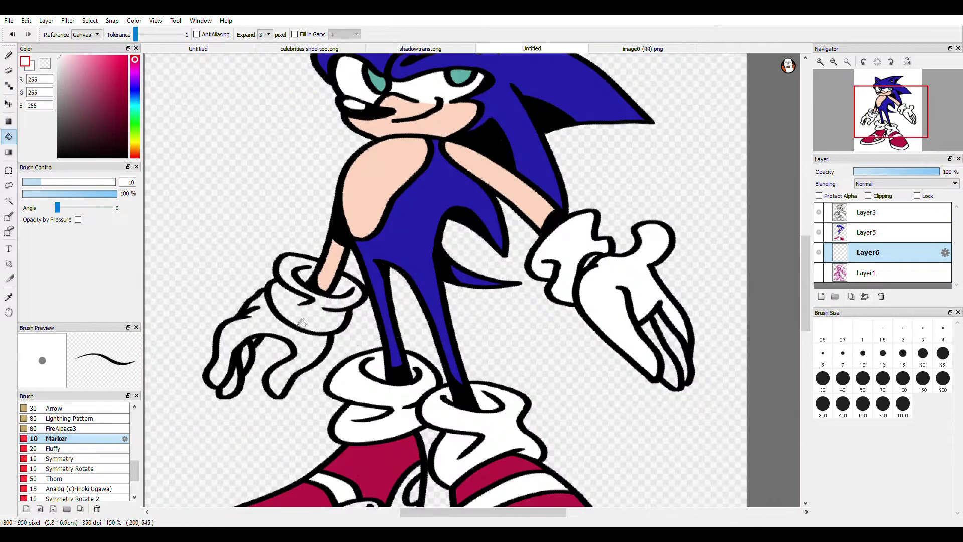
scroll(342, 303, "up", 2)
left_click(241, 351)
scroll(351, 314, "down", 3)
- Cover the whole canvas on Layer6 with a dark grey (RGB 87, 87, 87) rectangle as a background
left_click(848, 62)
left_click(58, 123)
left_click(8, 122)
scroll(454, 164, "down", 1)
left_click(582, 110)
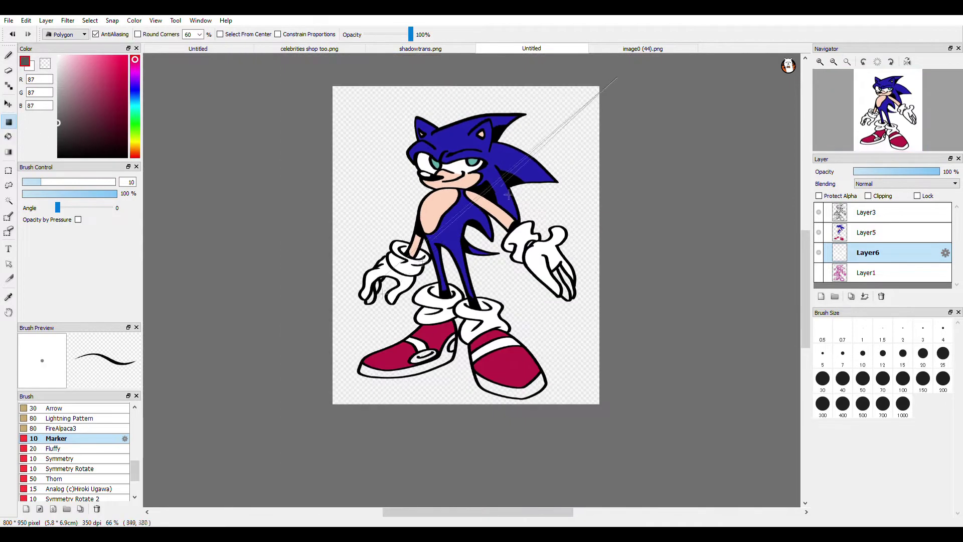
left_click(70, 45)
left_click_drag(616, 75, 316, 466)
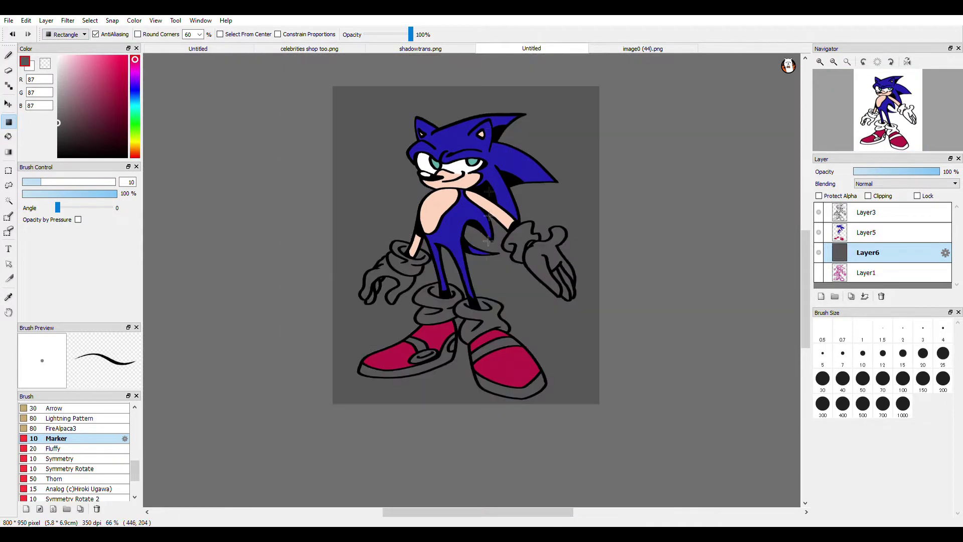
scroll(473, 263, "up", 1)
- Add a new layer above Layer6 and fill the gloves, socks and shoe stripes with white (RGB 255, 255, 255)
left_click(822, 296)
scroll(602, 229, "up", 1)
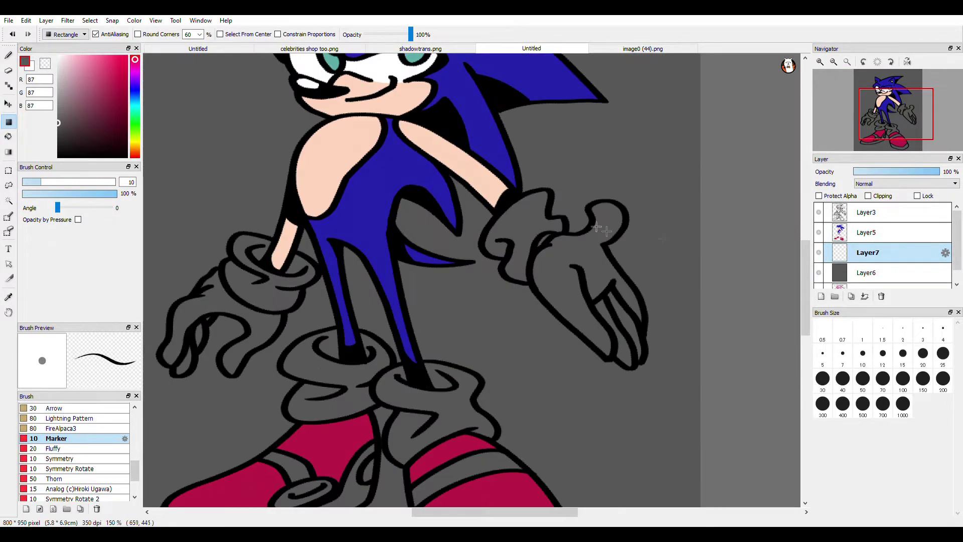
left_click(8, 137)
left_click(333, 373)
left_click(416, 404)
scroll(415, 346, "down", 2)
scroll(368, 351, "up", 3)
scroll(550, 350, "down", 2)
scroll(693, 146, "up", 1)
left_click(688, 166)
left_click(602, 162)
left_click(728, 259)
scroll(251, 264, "up", 2)
left_click(281, 244)
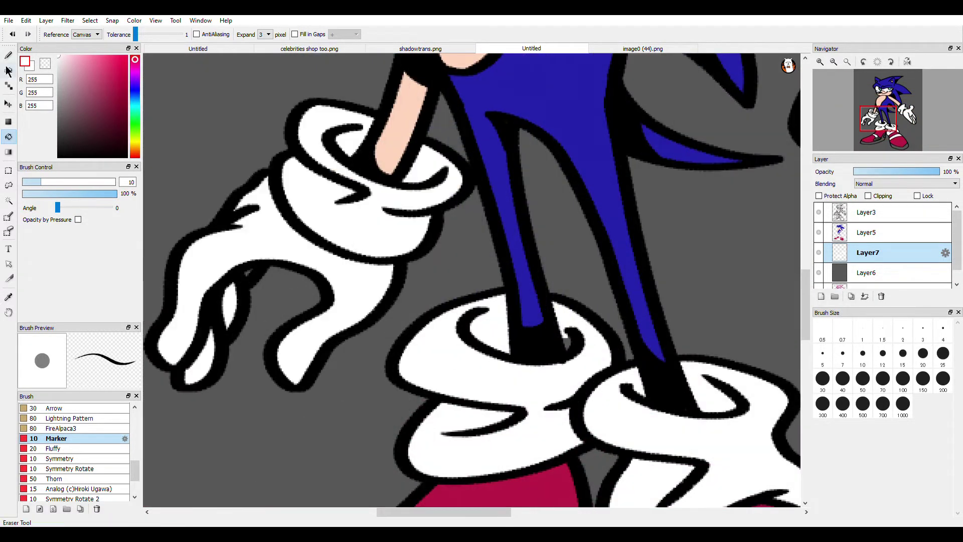
- Touch up the small gaps in the white glove fills on Layer7 with the Marker brush
left_click(8, 59)
scroll(273, 257, "up", 2)
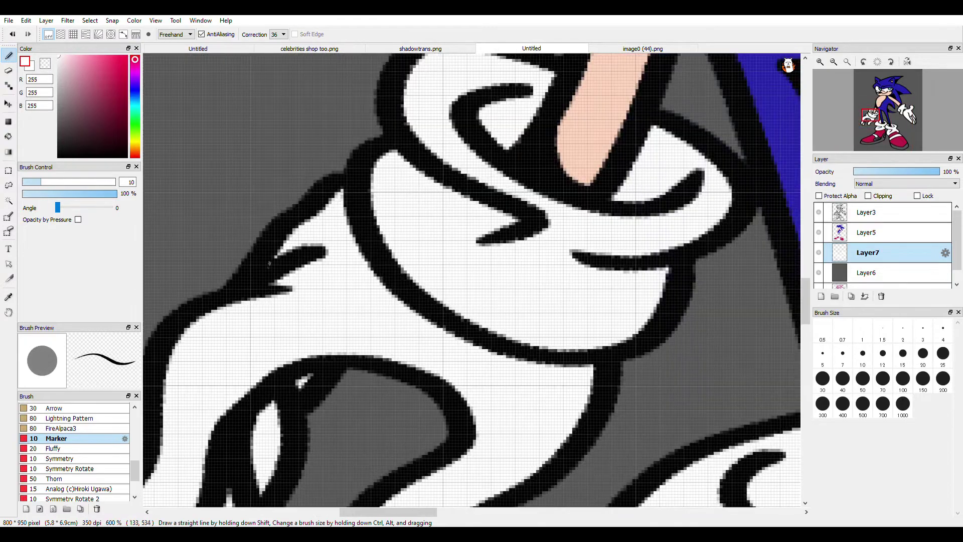
scroll(519, 148, "down", 5)
scroll(275, 304, "up", 5)
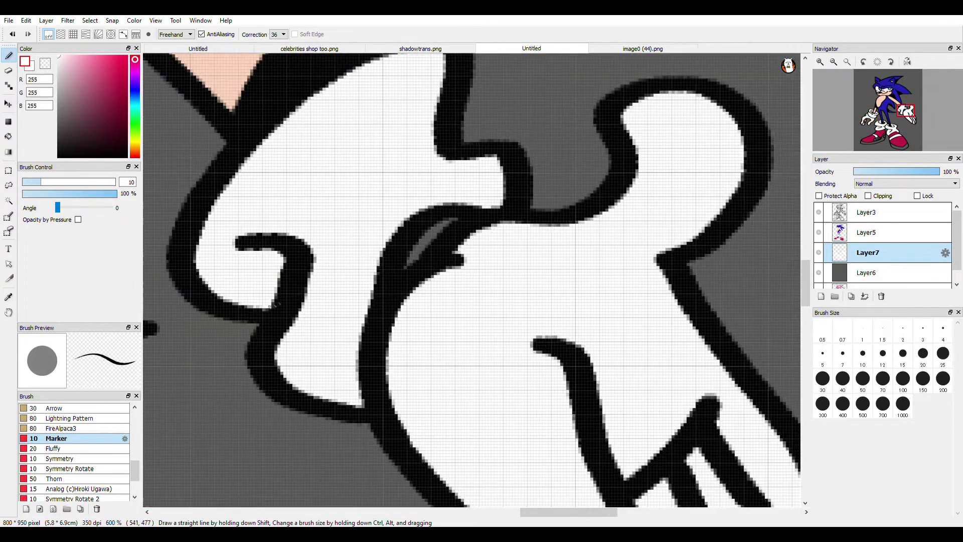
scroll(534, 259, "down", 3)
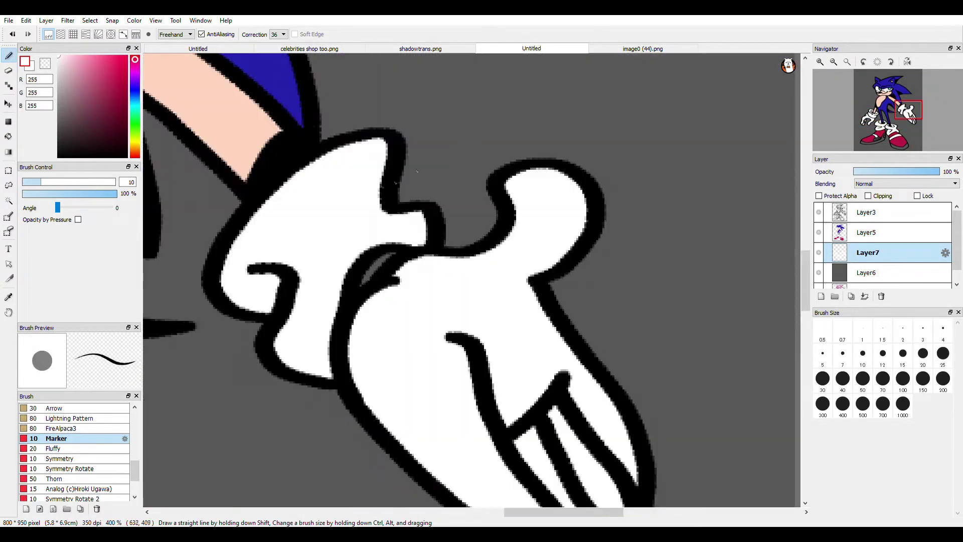
scroll(426, 240, "down", 2)
scroll(382, 391, "up", 4)
scroll(381, 392, "down", 4)
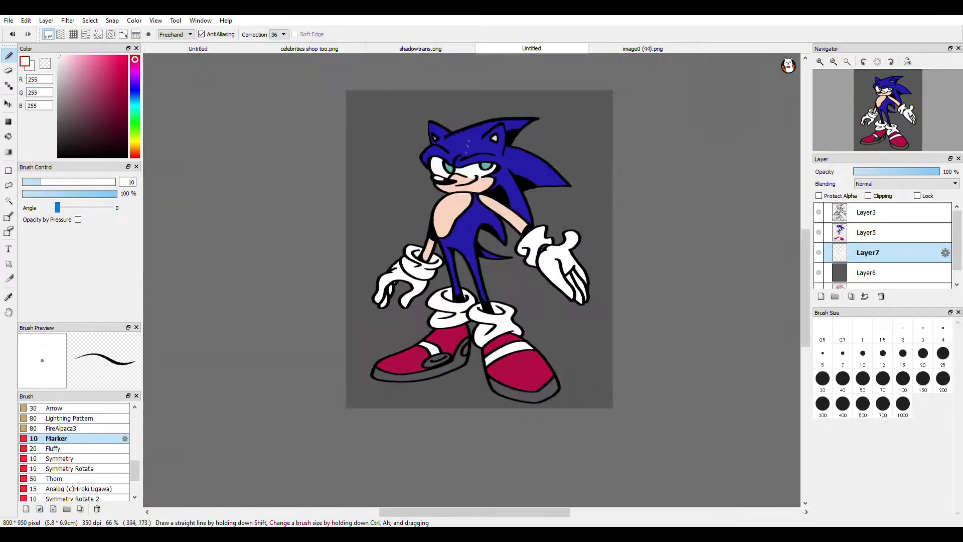
scroll(387, 226, "up", 2)
scroll(349, 150, "down", 4)
scroll(354, 120, "up", 7)
- Select Layer3 and touch up the outlines of the head and open glove in black (RGB 0, 0, 0)
right_click(407, 159)
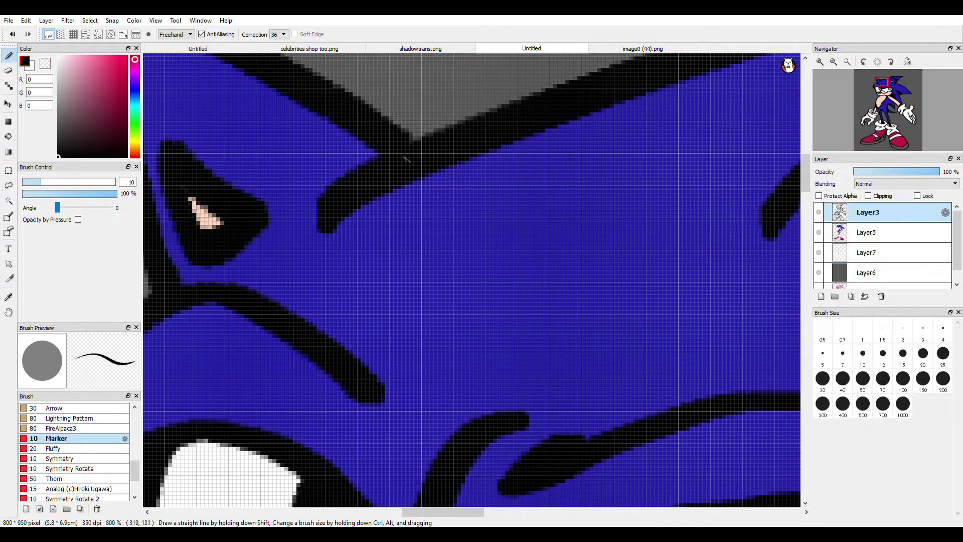
scroll(429, 154, "down", 6)
scroll(592, 374, "up", 4)
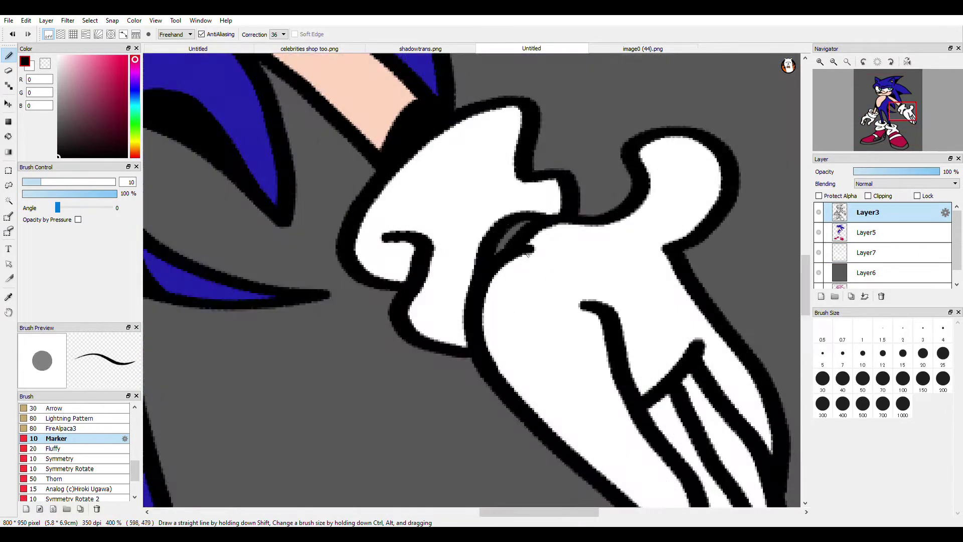
scroll(516, 246, "down", 4)
scroll(331, 175, "up", 1)
scroll(413, 390, "up", 4)
- Clean up the sock cuffs by patching white on Layer7 and erasing stray line art on Layer3
left_click(888, 250)
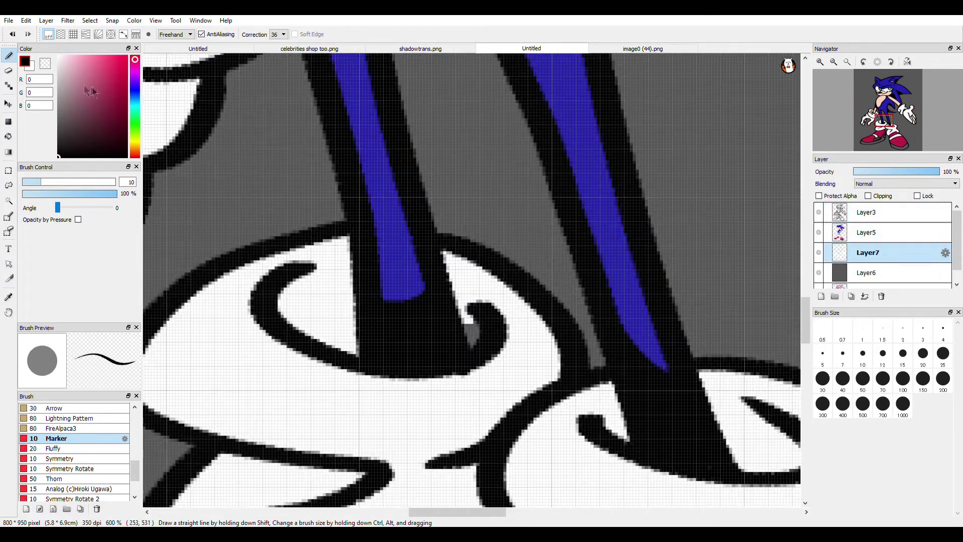
scroll(391, 192, "down", 1)
left_click(8, 71)
left_click(873, 213)
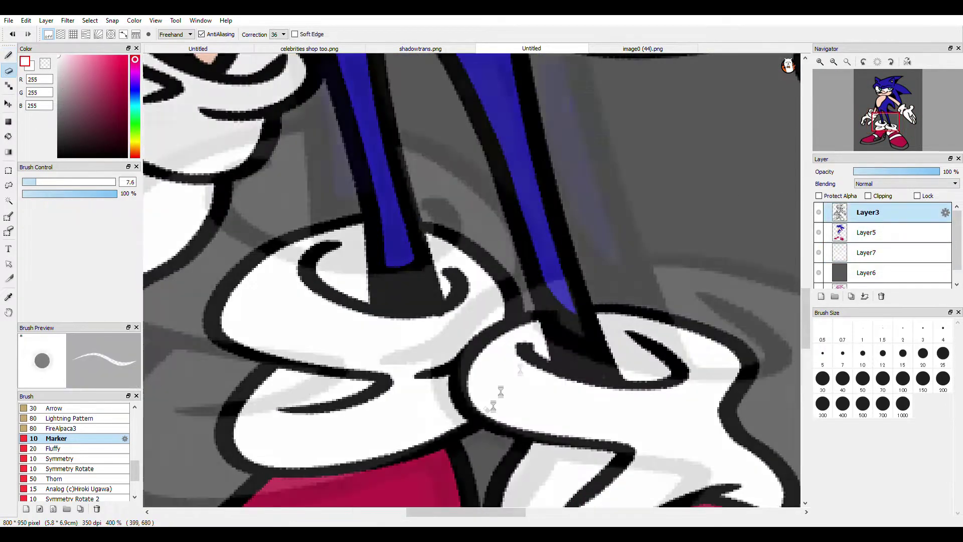
scroll(539, 250, "down", 1)
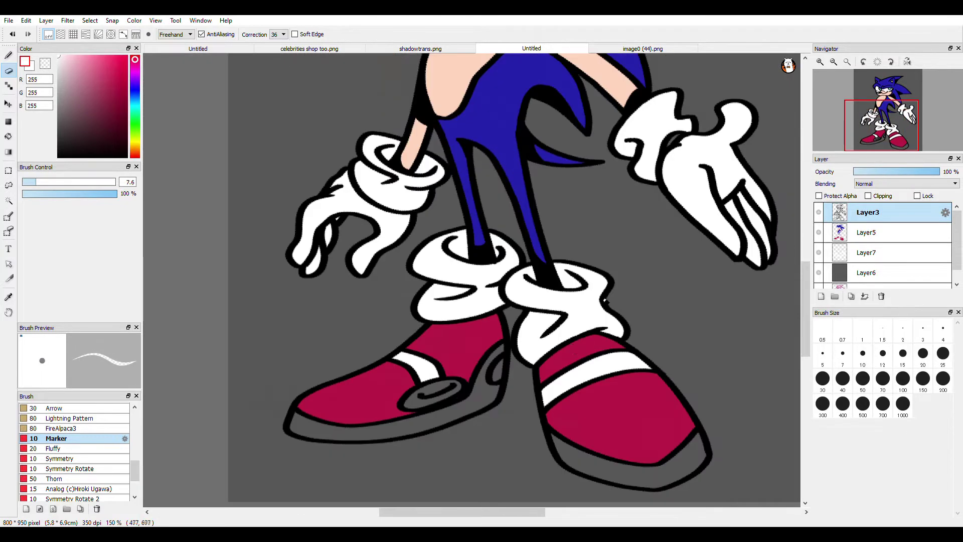
scroll(615, 226, "up", 2)
- Fill the shoe buckle with yellow (RGB 255, 225, 95) on Layer7
left_click(9, 298)
left_click(198, 104)
scroll(449, 247, "down", 6)
scroll(449, 247, "up", 1)
left_click(847, 62)
left_click(135, 144)
left_click_drag(103, 60, 102, 48)
left_click(8, 136)
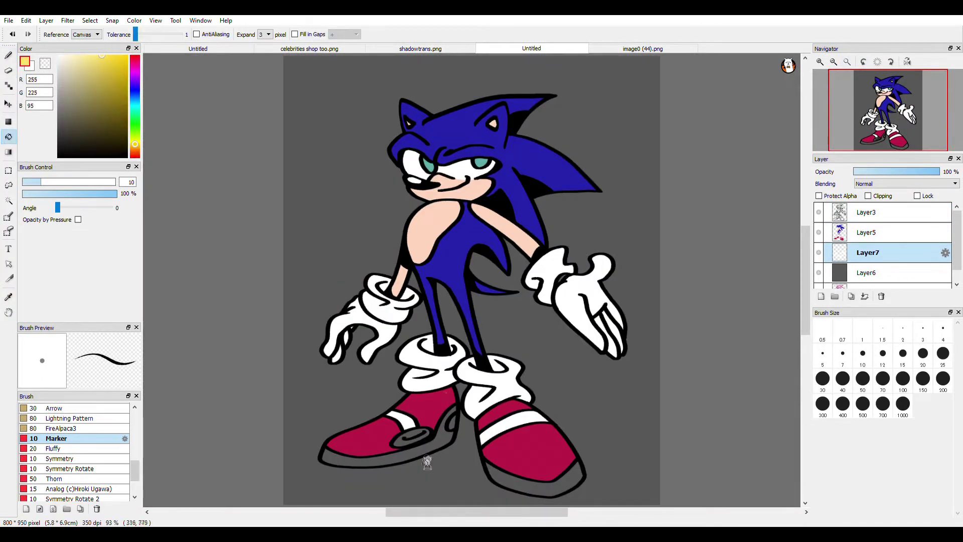
scroll(419, 438, "up", 5)
left_click(419, 436)
scroll(445, 300, "down", 2)
- Fill the soles of both shoes with a warm medium grey on Layer7
left_click(8, 297)
left_click(279, 341)
left_click_drag(97, 98, 95, 95)
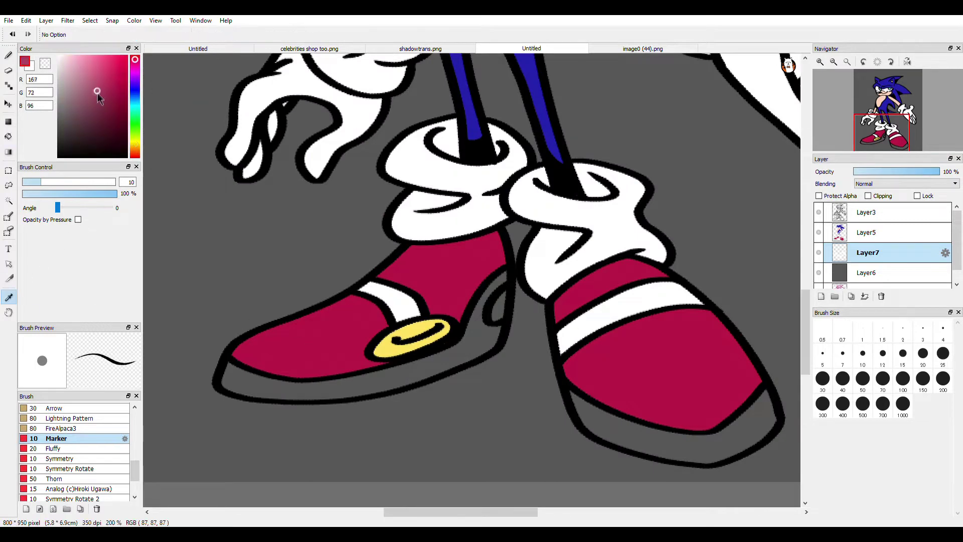
left_click(135, 153)
left_click(8, 136)
left_click(436, 371)
left_click(597, 424)
left_click(8, 55)
scroll(515, 316, "up", 3)
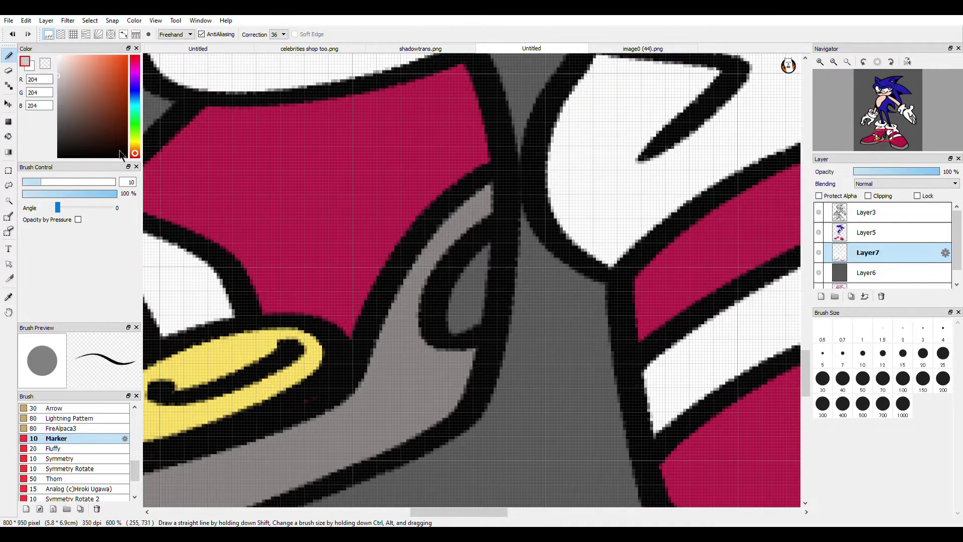
- Fill the small oval at the heel of the buckled shoe with light green (RGB 205, 255, 174)
left_click(135, 130)
left_click(80, 56)
left_click(8, 136)
left_click(469, 291)
scroll(391, 133, "down", 4)
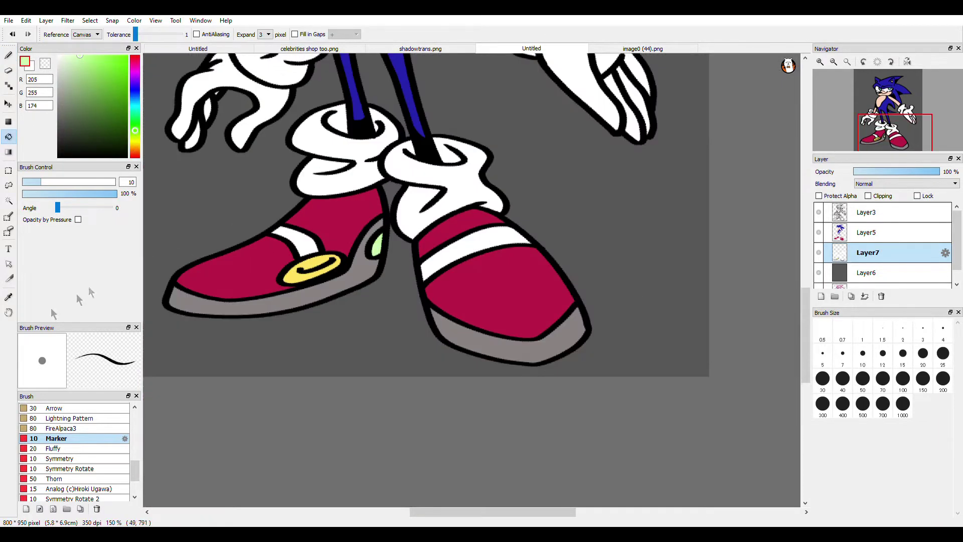
- Refill both shoe soles with darker greys, first RGB 93, 80, 80 and then RGB 45, 42, 43
left_click(8, 297)
left_click(201, 304)
left_click(8, 136)
left_click(354, 282)
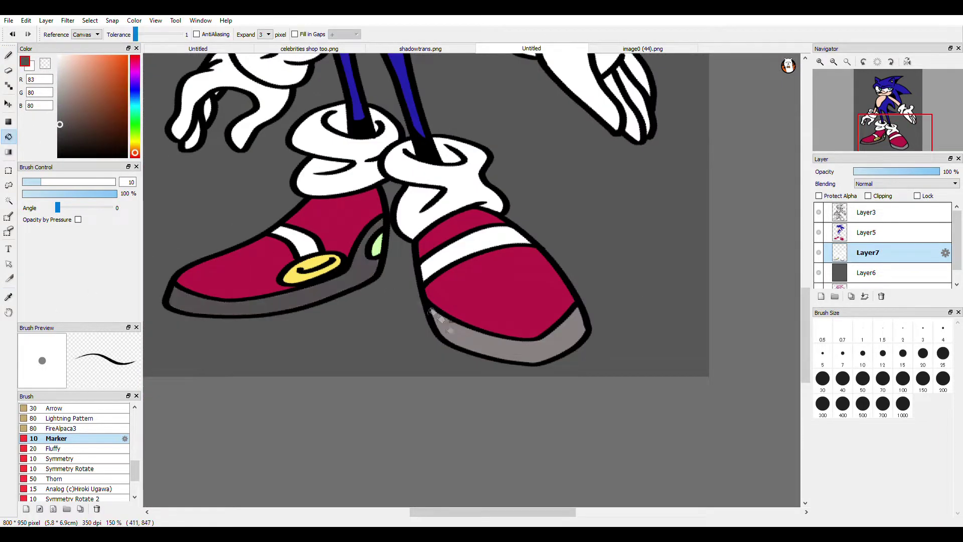
left_click(452, 331)
left_click(336, 293)
scroll(337, 292, "down", 4)
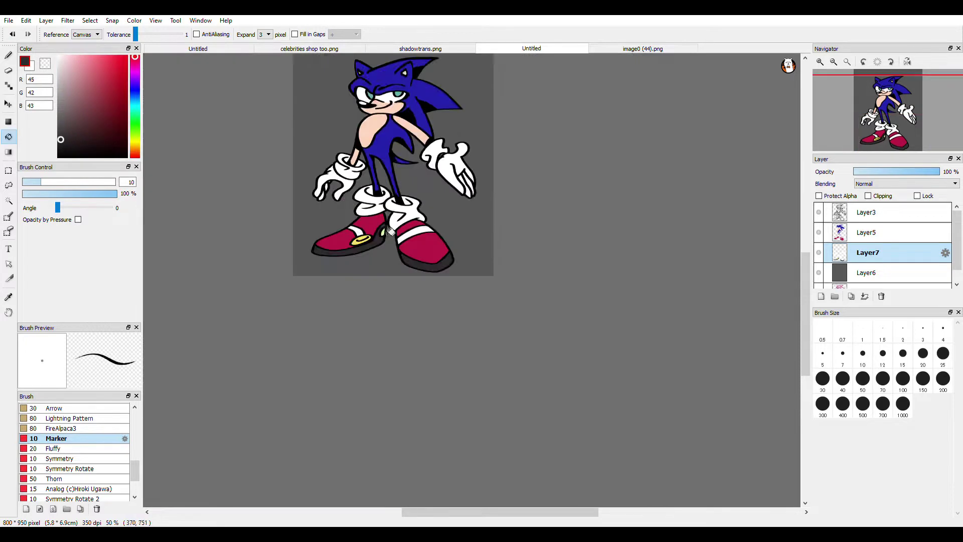
- Adjust the grey of both shoe soles, refilling them with dark grey (RGB 58, 55, 55)
scroll(430, 165, "up", 3)
left_click(60, 126)
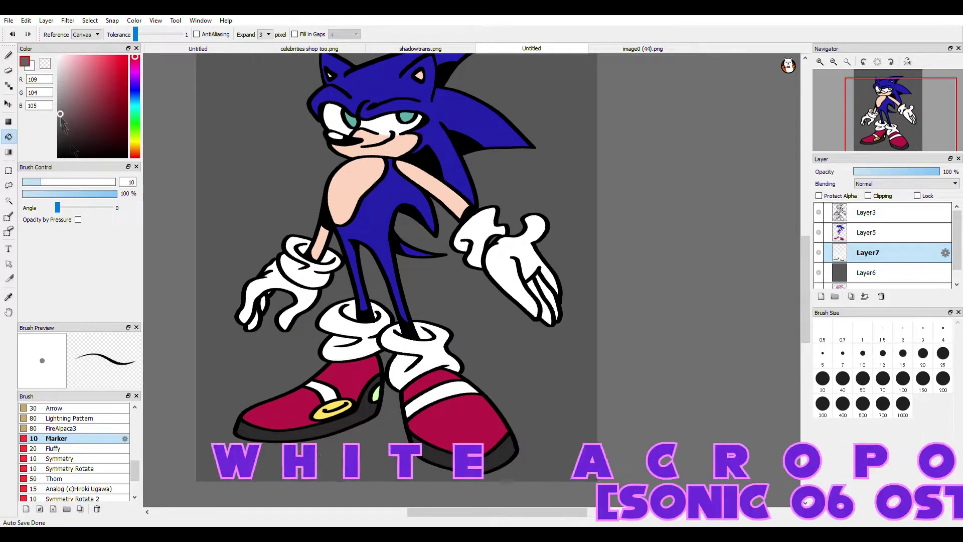
left_click(300, 415)
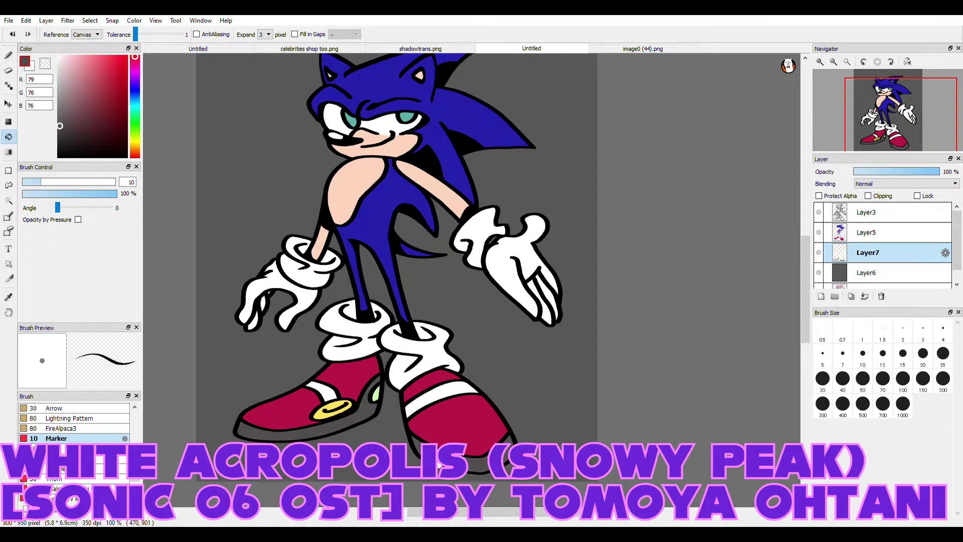
scroll(278, 441, "up", 2)
left_click(414, 402)
scroll(341, 301, "down", 5)
scroll(368, 212, "up", 7)
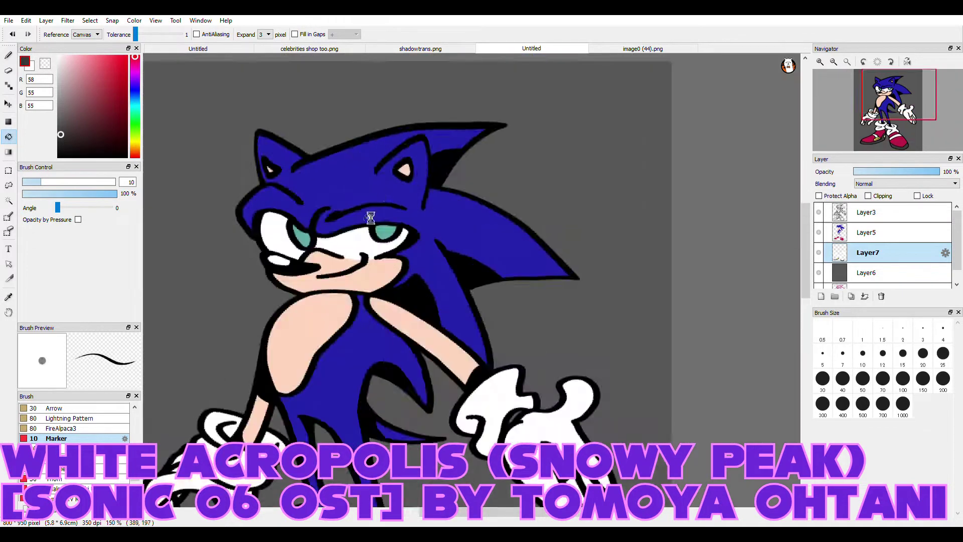
- Sample the teal iris colour, shift it to a dark blue (RGB 31, 57, 77) and make Layer5 active for brushwork
left_click(9, 297)
left_click(419, 285)
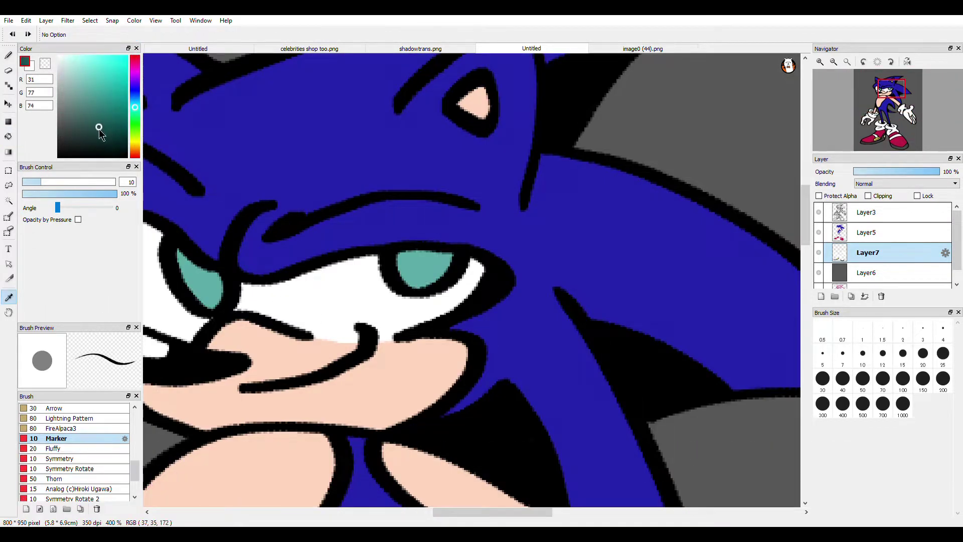
left_click(135, 99)
key("b")
left_click(878, 237)
scroll(454, 260, "up", 1)
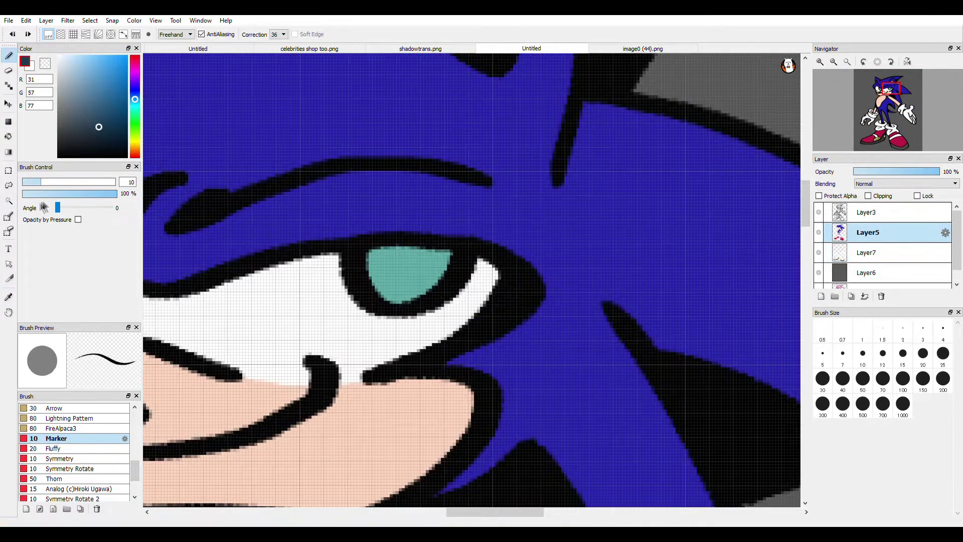
- Add a new layer above Layer5 and draw dark navy pupils (RGB 14, 28, 39) in both irises with the Pen at size 3.8
scroll(73, 417, "up", 7)
left_click(71, 408)
scroll(456, 256, "up", 2)
left_click(355, 266)
key("ctrl+z")
left_click(26, 182)
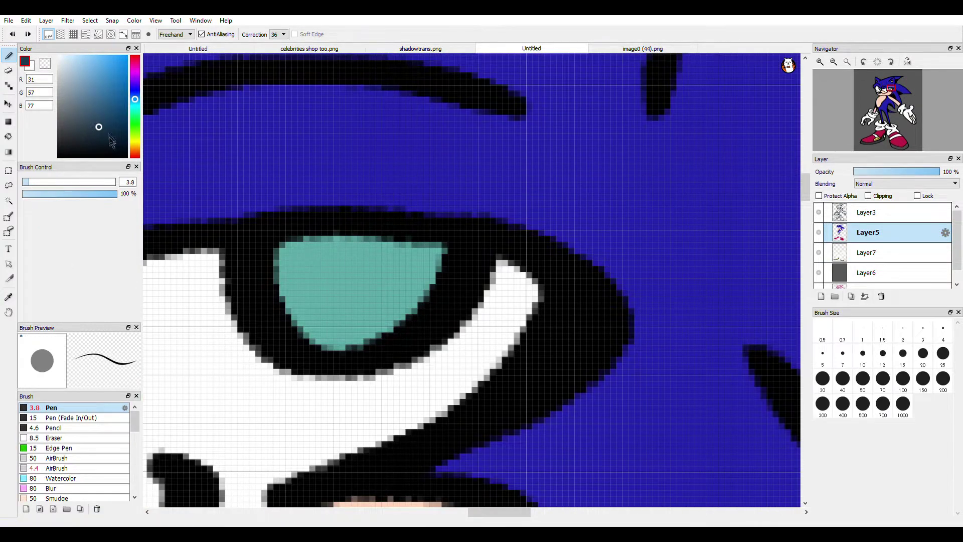
left_click(821, 296)
mouse_move(345, 242)
left_mouse_down()
mouse_move(354, 262)
mouse_move(376, 245)
left_mouse_up()
scroll(401, 306, "down", 4)
scroll(265, 323, "up", 3)
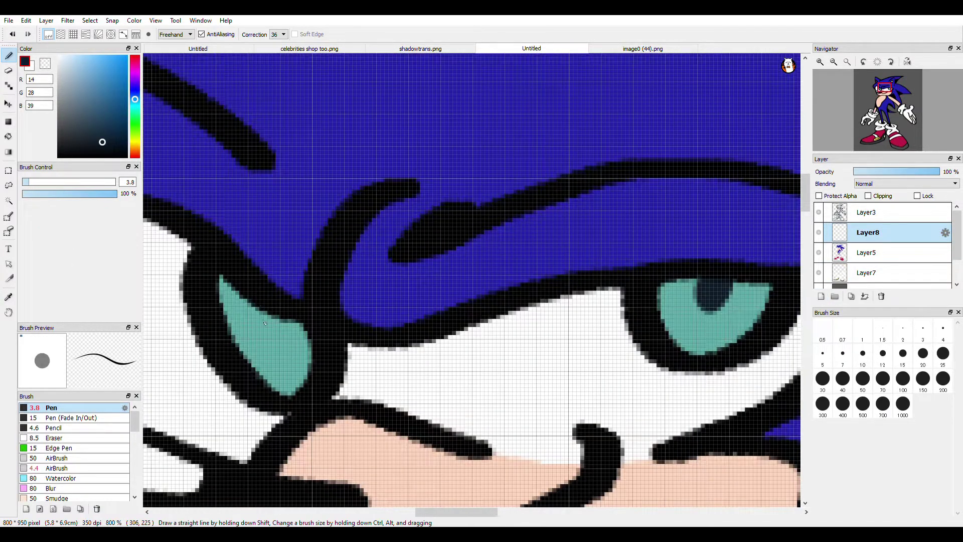
left_click_drag(284, 354, 287, 324)
scroll(272, 301, "down", 3)
- Sample the mint eye highlight (RGB 189, 255, 227) from image0 (44).png and set the Pen to size 8.9 on Layer5
left_click(643, 48)
left_click(8, 297)
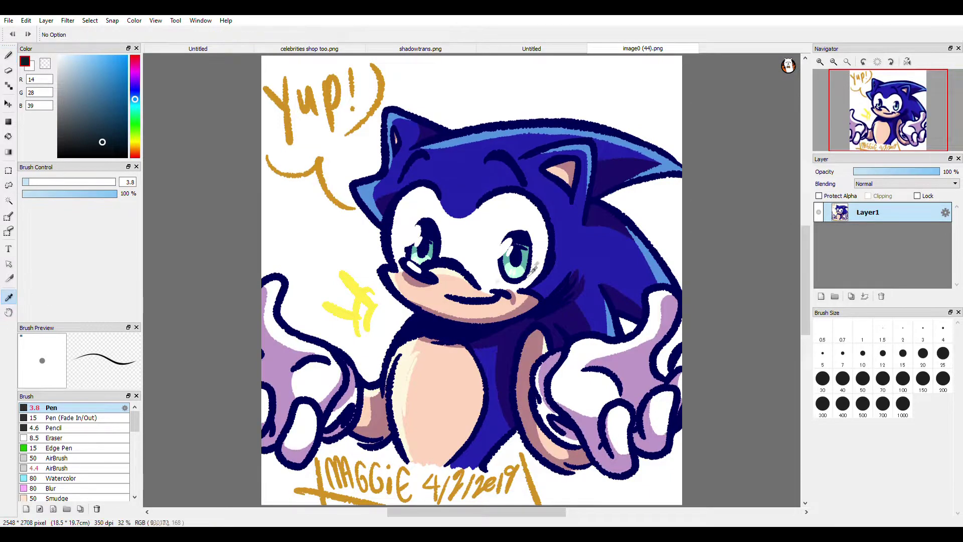
left_click(523, 273)
left_click(532, 49)
left_click(9, 55)
scroll(483, 346, "up", 2)
left_click(39, 182)
left_click(868, 253)
left_click_drag(368, 276, 385, 291)
mouse_move(367, 259)
left_mouse_down()
mouse_move(423, 246)
mouse_move(389, 287)
mouse_move(418, 250)
left_mouse_up()
key("ctrl+z")
key("ctrl+z")
key("ctrl+z")
key("ctrl+z")
- Paint mint highlights across the lower part of both irises on Layer5, then make the Layer3 line art active
left_click_drag(380, 284, 424, 261)
scroll(452, 251, "down", 3)
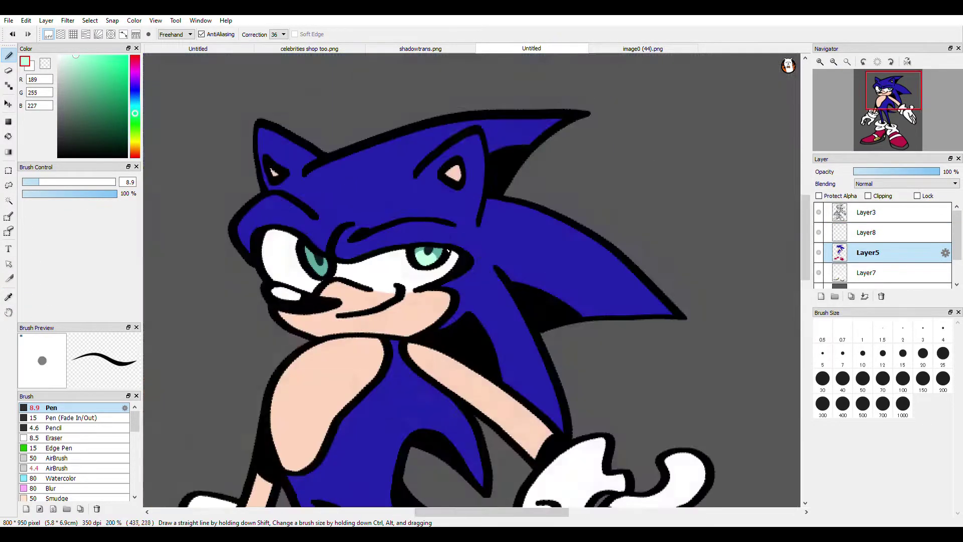
scroll(318, 267, "up", 3)
left_click_drag(304, 276, 274, 280)
scroll(328, 244, "down", 2)
left_click(868, 213)
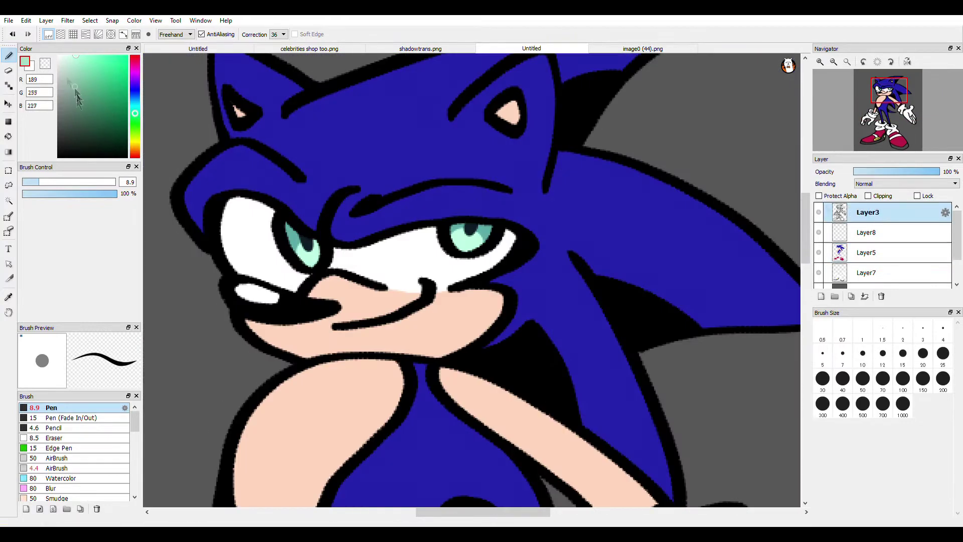
- Paint white (RGB 255, 255, 255) highlights over the inner edge of both irises on Layer3 with the Pen at size 5.4
scroll(472, 279, "up", 2)
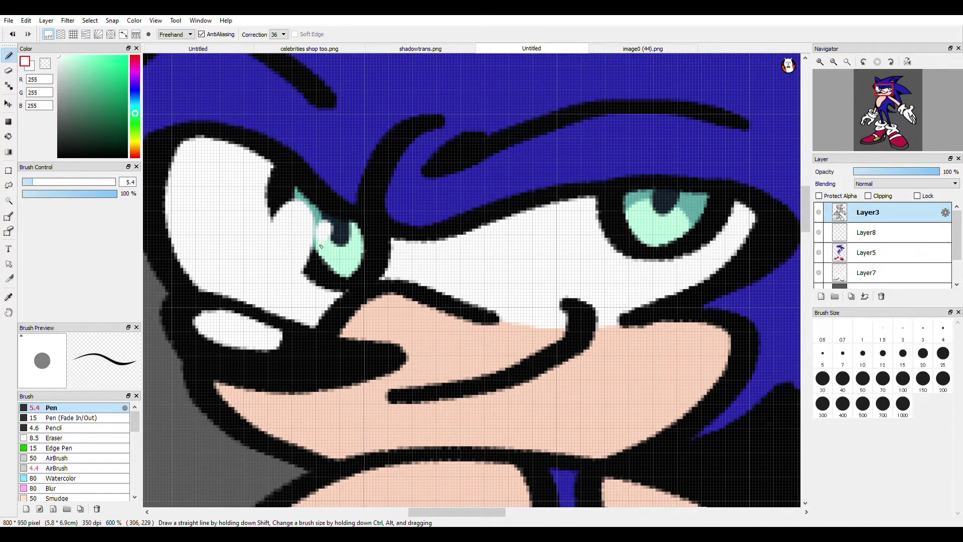
key("ctrl+z")
scroll(321, 246, "down", 2)
scroll(381, 236, "up", 2)
left_click_drag(253, 251, 247, 268)
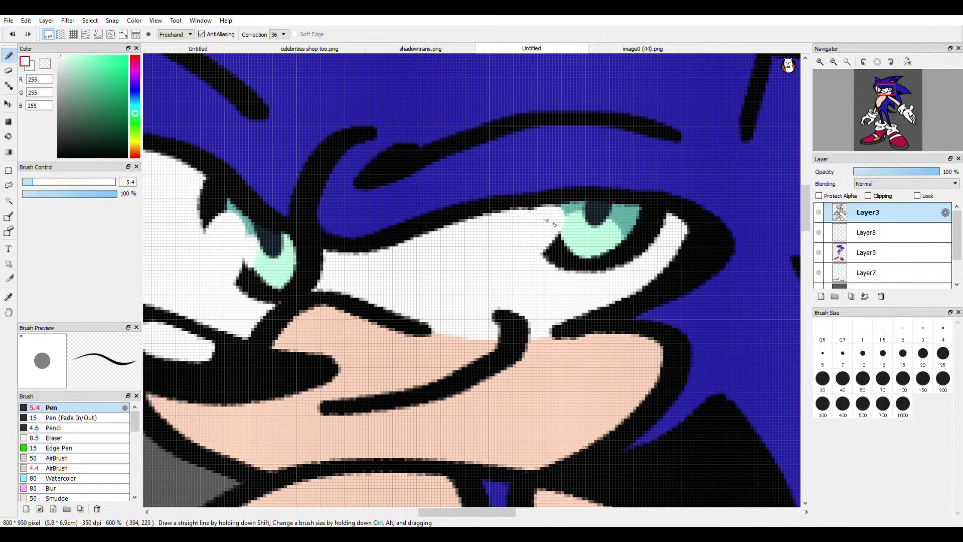
scroll(572, 233, "down", 2)
scroll(394, 201, "up", 3)
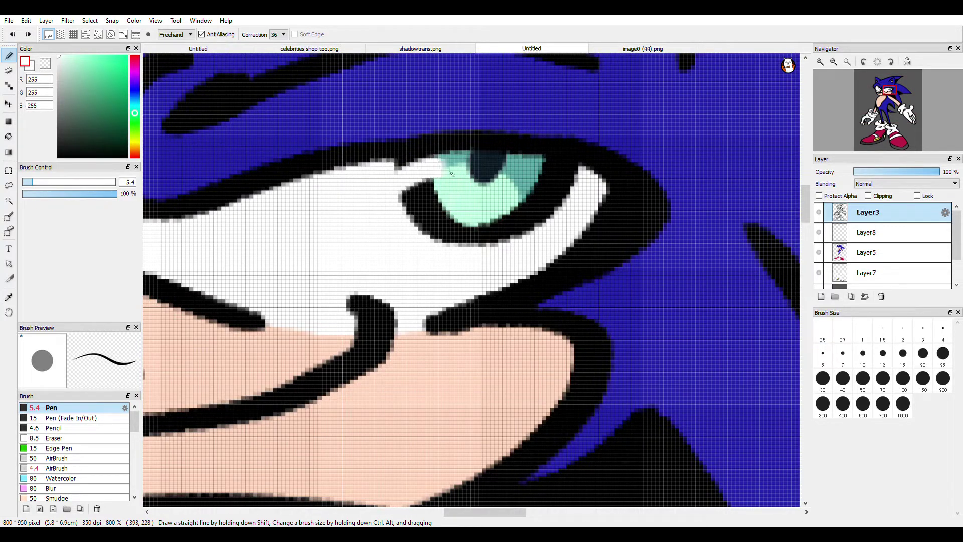
mouse_move(395, 202)
left_mouse_down()
mouse_move(445, 194)
mouse_move(395, 198)
mouse_move(430, 204)
mouse_move(434, 177)
left_mouse_up()
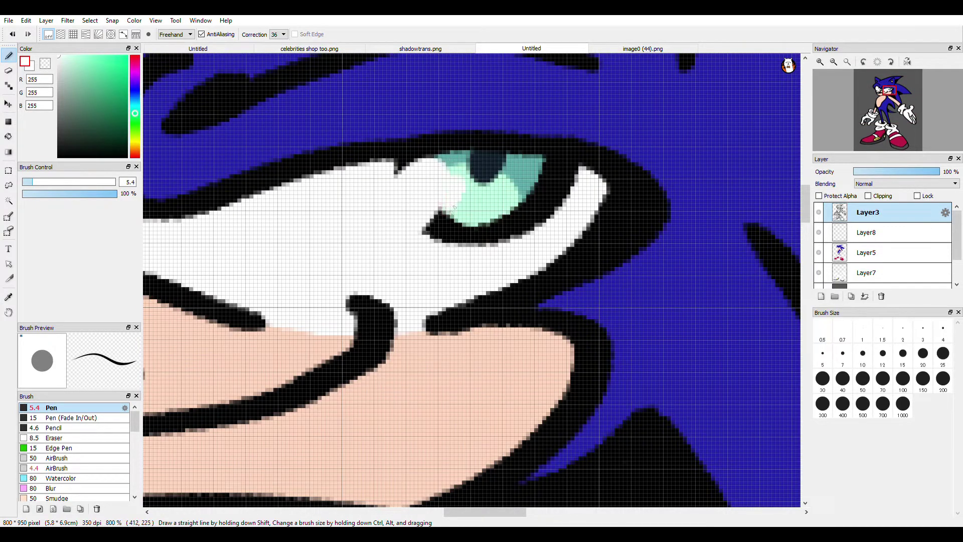
- Sample the pupil colour, shift it to blue-teal (RGB 29, 80, 95) and add a clipping layer above Layer8
scroll(439, 198, "down", 5)
scroll(469, 158, "up", 3)
left_click(8, 297)
left_click(538, 189)
left_click(134, 102)
left_click(821, 296)
left_click(869, 196)
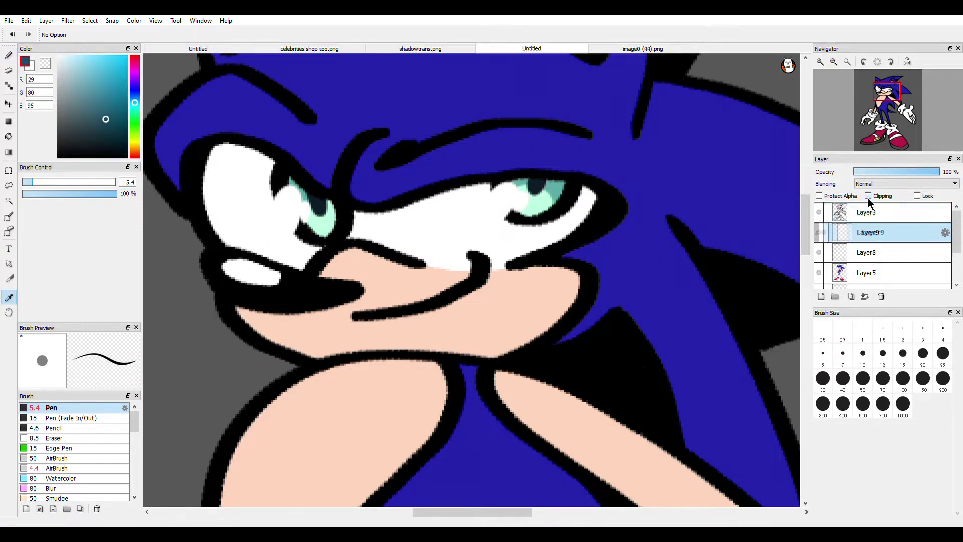
- Paint the lower part of both pupils blue-teal on the clipped Layer9 with the Pen
scroll(527, 198, "up", 3)
key("b")
scroll(525, 203, "down", 3)
scroll(349, 215, "up", 2)
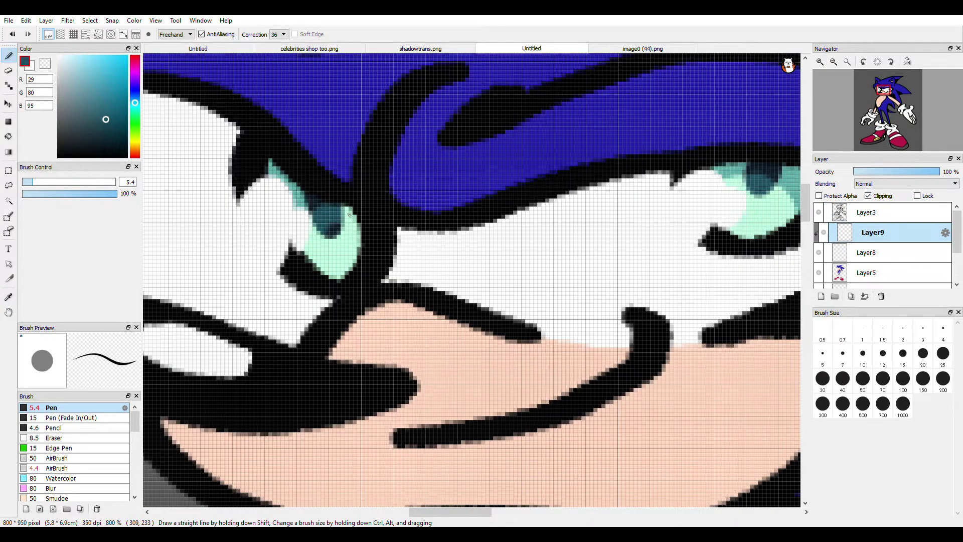
scroll(338, 215, "down", 4)
scroll(441, 179, "up", 7)
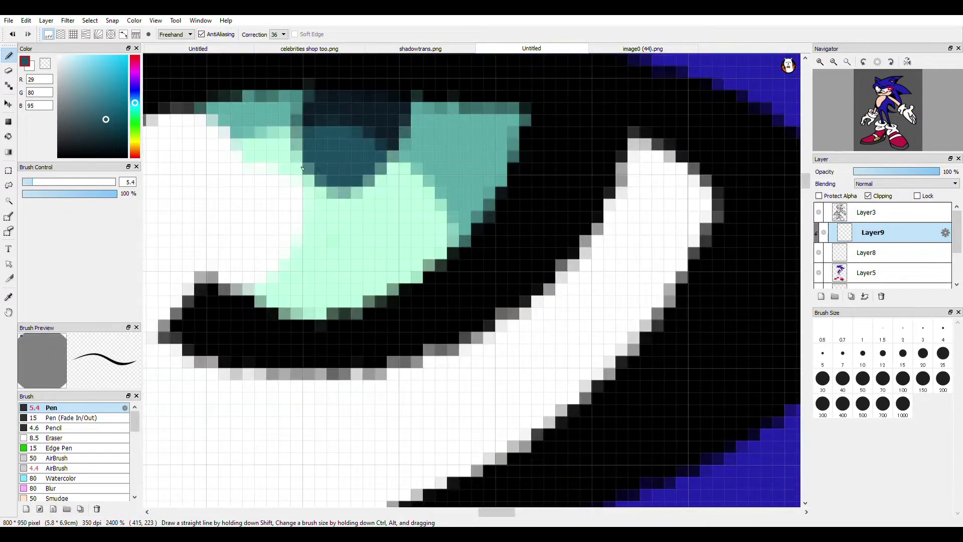
scroll(363, 211, "down", 5)
- Merge the clipped Layer9 pupil shading down into Layer8
left_click(847, 62)
left_click(866, 296)
scroll(462, 153, "up", 3)
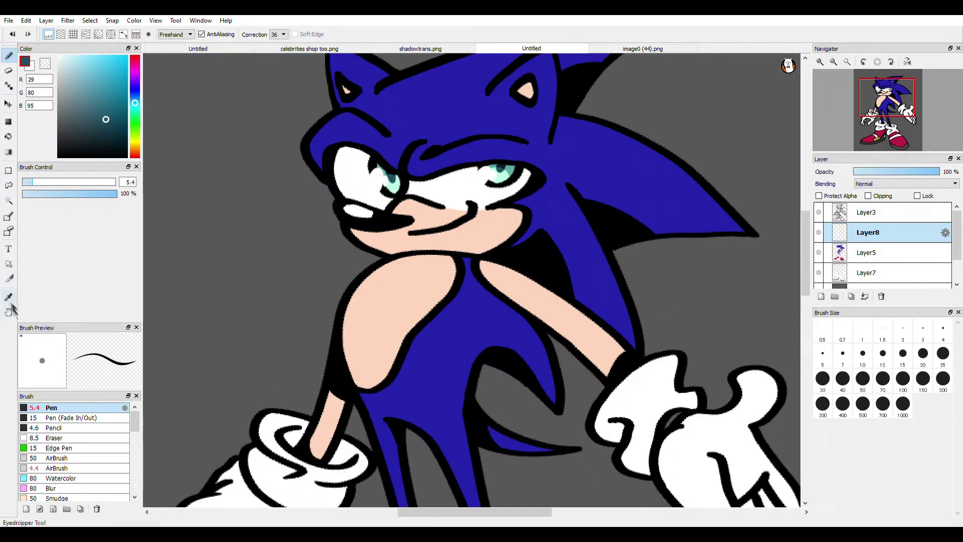
- Sample the black of the line art and return to the Pen
left_click(9, 297)
scroll(460, 165, "down", 2)
left_click(425, 143)
left_click(8, 56)
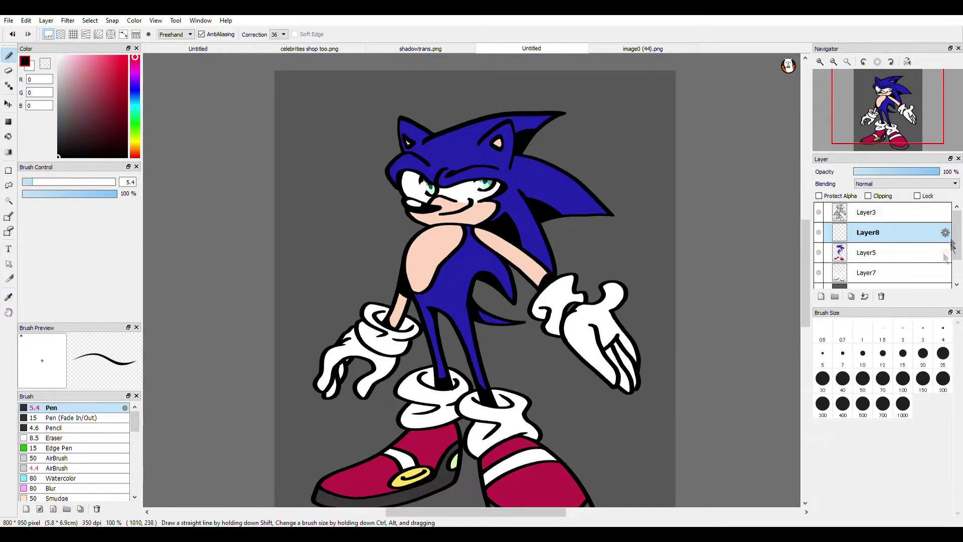
- Merge Layer8 down into Layer5 and the result into Layer7, so eyes and flat colours share one layer
scroll(933, 251, "down", 2)
left_click(878, 223)
left_click(866, 296)
left_click(871, 235)
left_click(865, 296)
- Add a new layer above Layer6 and draw red (RGB 255, 0, 29) light-direction lines beside the character
left_click(877, 251)
left_click(821, 296)
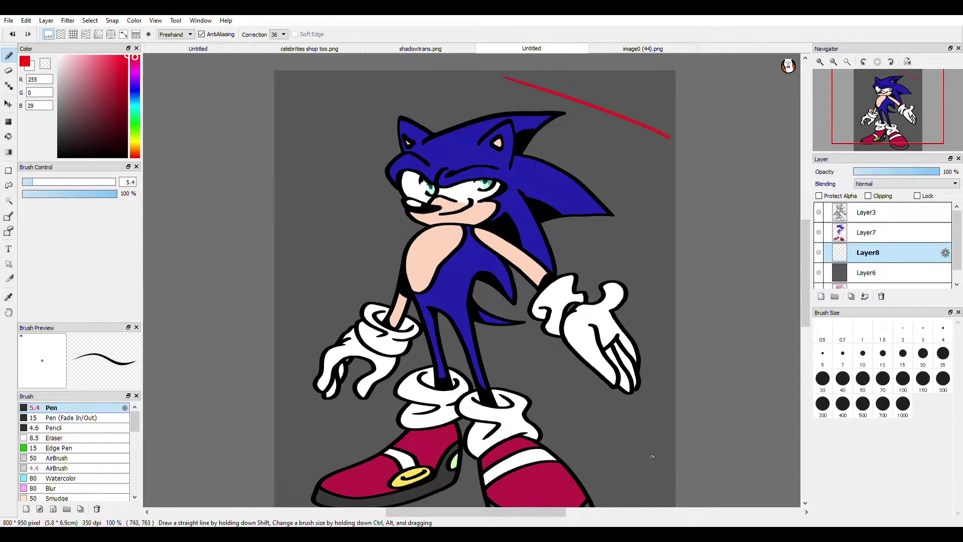
left_click_drag(652, 455, 620, 476)
left_click_drag(663, 247, 581, 228)
scroll(528, 187, "down", 3)
scroll(556, 164, "up", 6)
mouse_move(487, 149)
left_mouse_down()
mouse_move(455, 197)
mouse_move(535, 190)
left_mouse_up()
left_click(536, 171)
left_click_drag(578, 201, 552, 240)
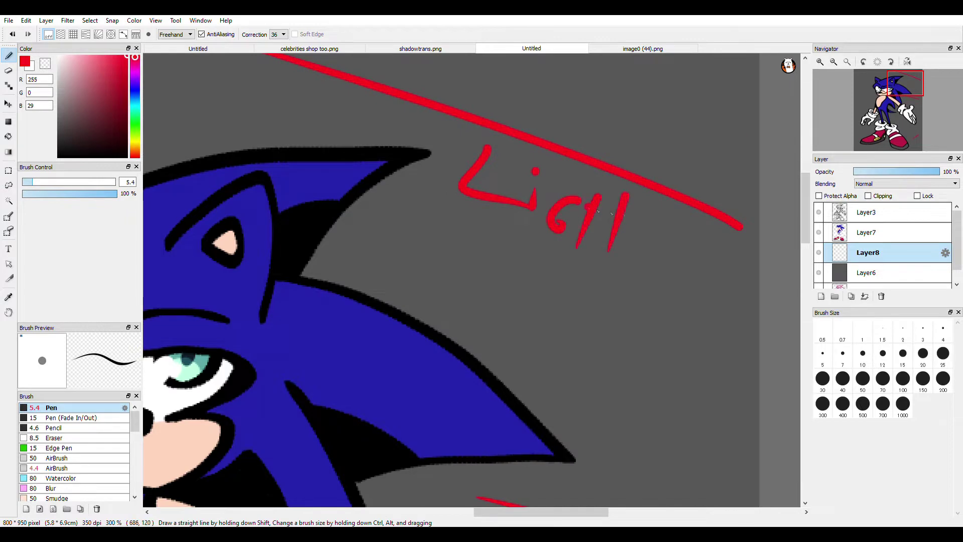
key("ctrl+z")
key("ctrl+z")
key("ctrl+z")
key("ctrl+z")
key("ctrl+z")
key("ctrl+z")
key("ctrl+z")
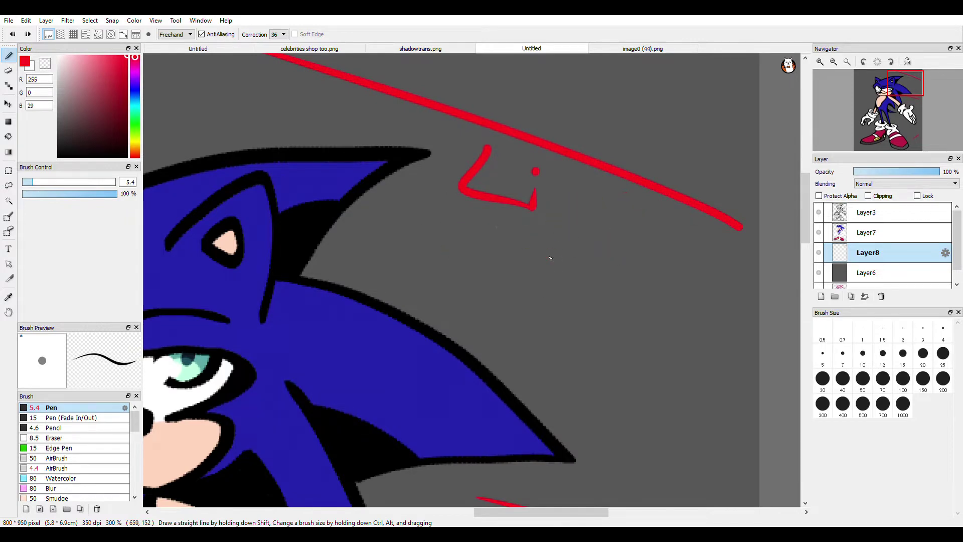
- Hand-letter "LIGHT SOURCE" in red beneath the upper guide line with the Marker brush at size 10
scroll(60, 423, "down", 10)
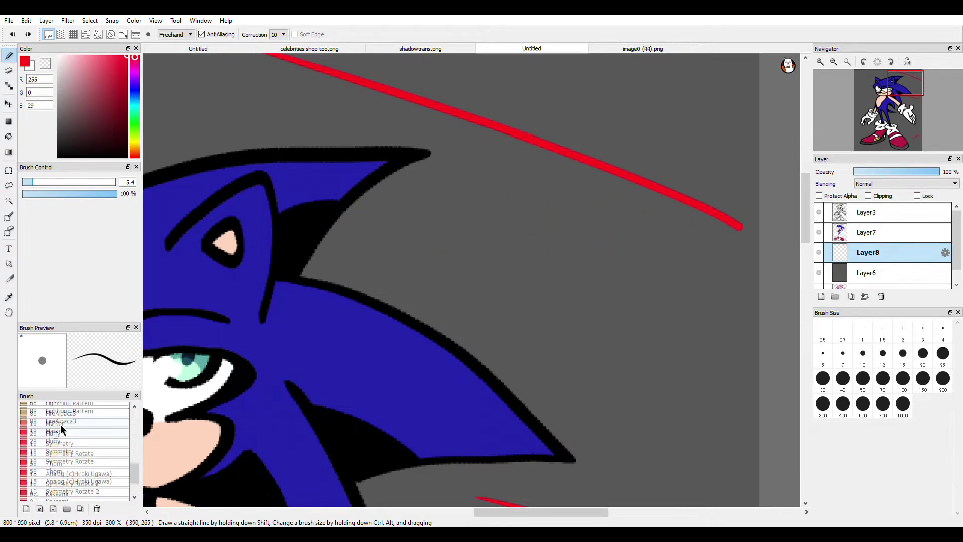
left_click(58, 431)
left_click_drag(472, 141, 519, 197)
left_click_drag(504, 169, 565, 195)
mouse_move(496, 217)
left_mouse_down()
mouse_move(513, 175)
mouse_move(548, 227)
left_mouse_up()
left_click_drag(595, 206, 582, 235)
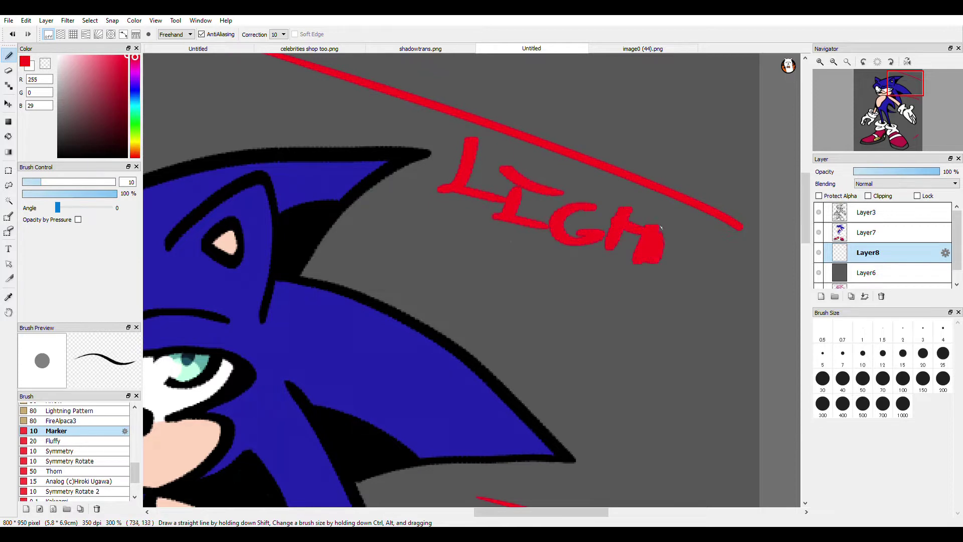
left_click_drag(655, 231, 710, 233)
left_click_drag(497, 221, 466, 256)
left_click_drag(532, 247, 528, 249)
left_click_drag(557, 271, 591, 297)
left_click_drag(710, 300, 698, 329)
scroll(512, 200, "down", 4)
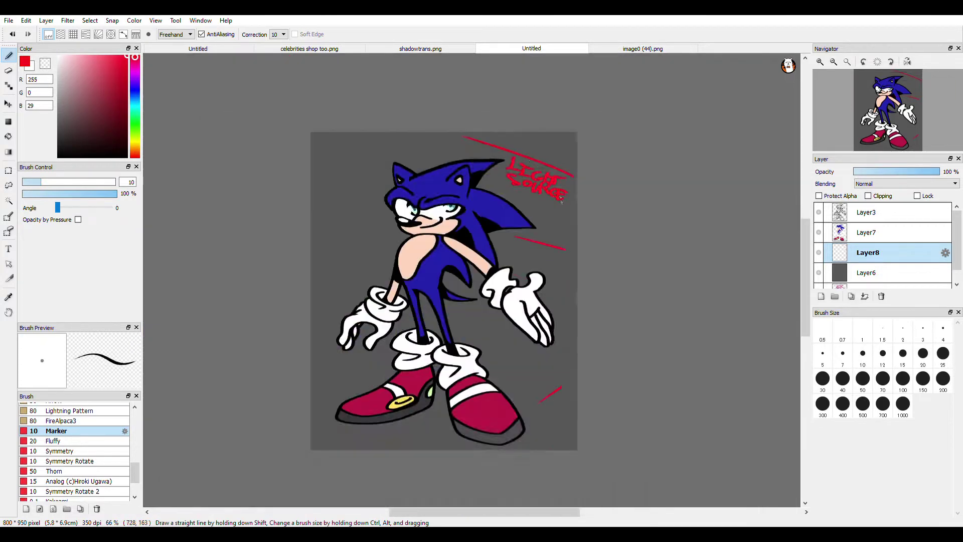
- Sample the body blue, change it to dark purple (RGB 37, 11, 85) and add a clipping layer above Layer7 for shading
scroll(456, 240, "up", 2)
key("i")
left_click(881, 264)
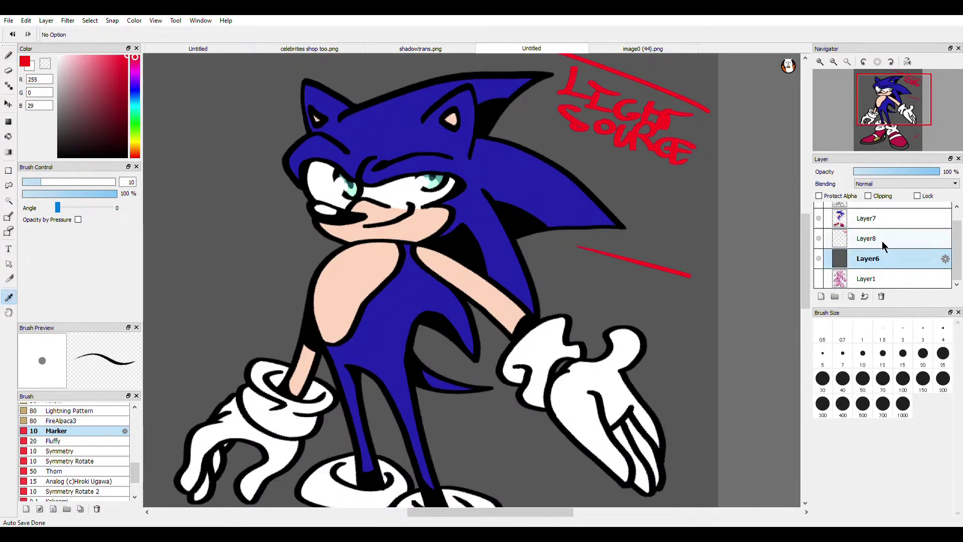
left_click(869, 224)
scroll(376, 84, "up", 2)
left_click(428, 185)
left_click(9, 56)
left_click(118, 116)
left_click(134, 84)
left_click(119, 124)
- Draw dark purple shadow strokes between the brow and the far eye on the clipped Layer9 with the Marker
scroll(268, 198, "up", 1)
scroll(269, 197, "up", 1)
mouse_move(347, 241)
left_mouse_down()
mouse_move(293, 248)
mouse_move(290, 273)
left_mouse_up()
scroll(322, 222, "down", 2)
scroll(323, 222, "up", 2)
left_click_drag(307, 239, 338, 243)
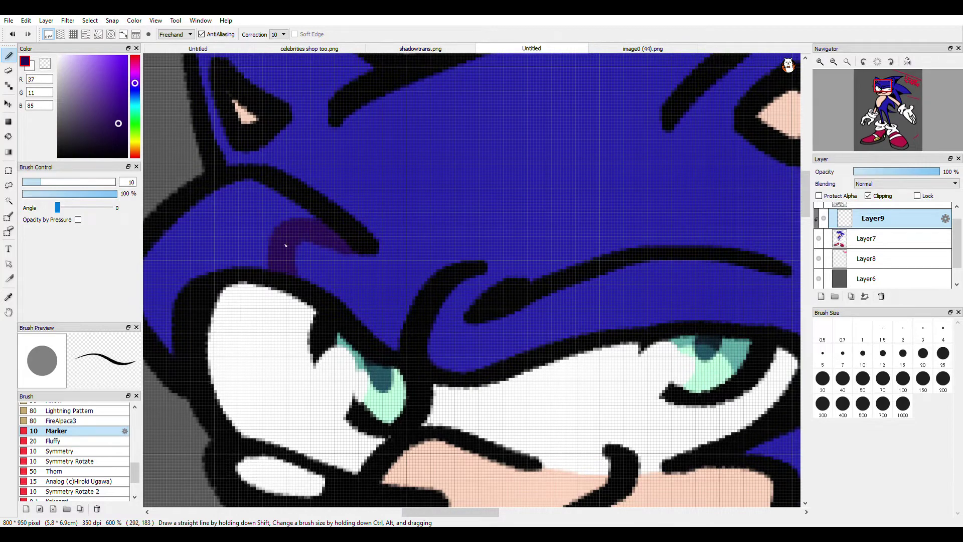
scroll(384, 251, "down", 3)
scroll(451, 265, "up", 2)
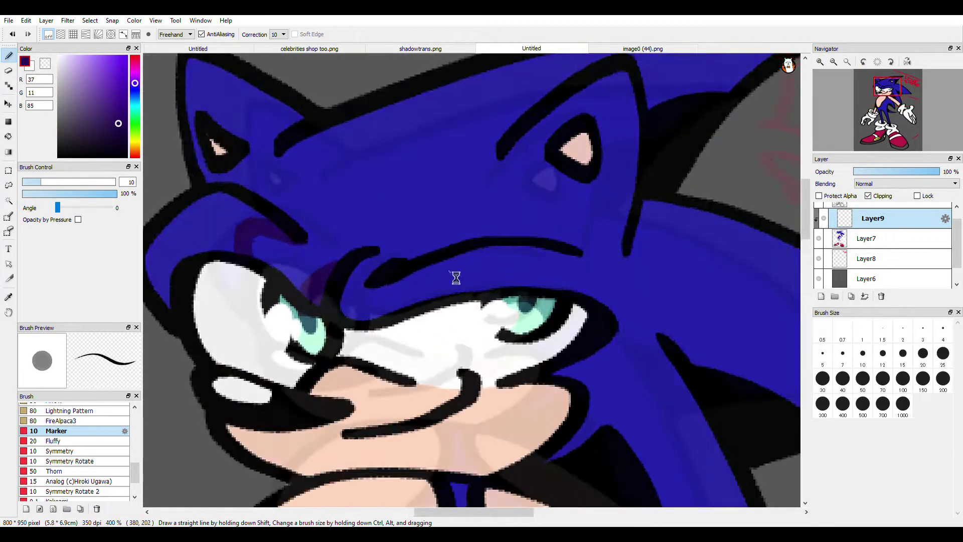
- Draw the shadow boundary across the forehead to the top of the head and down the far ear
scroll(451, 265, "down", 2)
scroll(380, 166, "up", 3)
mouse_move(327, 179)
left_mouse_down()
mouse_move(307, 258)
mouse_move(336, 271)
left_mouse_up()
scroll(365, 236, "down", 3)
scroll(444, 216, "up", 1)
mouse_move(514, 187)
left_mouse_down()
mouse_move(360, 329)
mouse_move(406, 253)
left_mouse_up()
key("ctrl+z")
left_click_drag(348, 333, 331, 334)
scroll(351, 301, "down", 1)
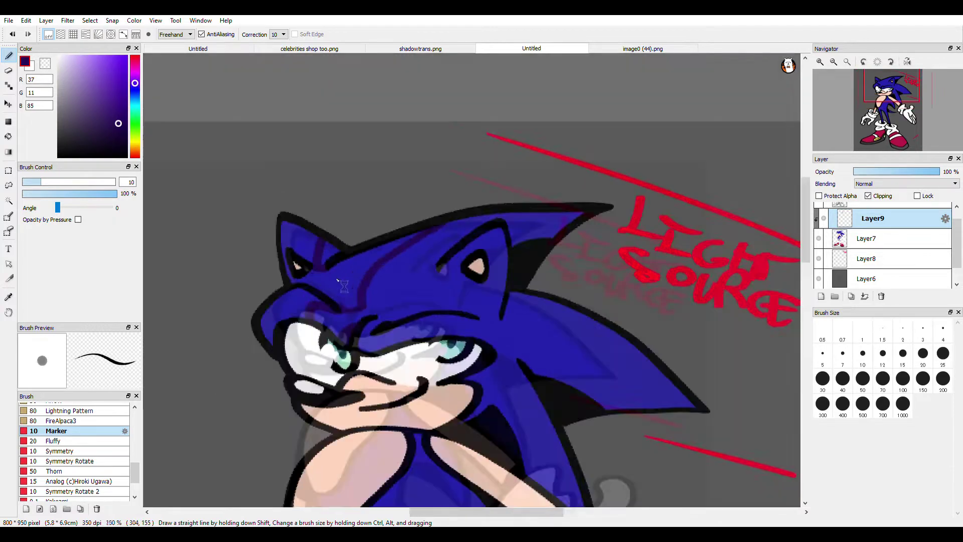
- Bucket-fill the outlined shadow area on the far side of the head, then return to the Marker brush
scroll(282, 335, "up", 1)
left_click(9, 137)
left_click(367, 265)
scroll(369, 266, "down", 1)
scroll(451, 251, "up", 1)
key("b")
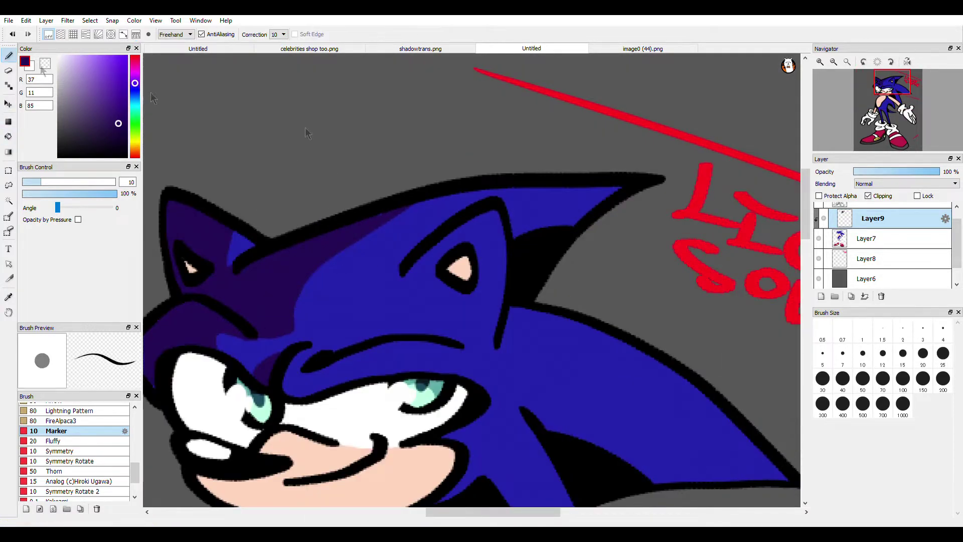
- Paint dark purple shadows around the brow creases above the near eye and beside the near ear
scroll(316, 241, "up", 2)
scroll(531, 164, "down", 2)
scroll(443, 264, "up", 2)
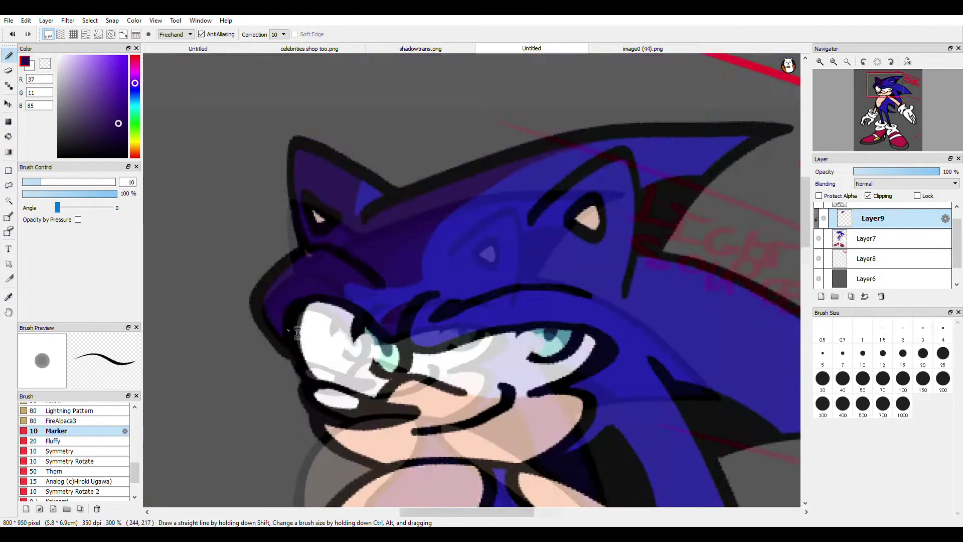
scroll(302, 321, "down", 1)
scroll(300, 323, "up", 1)
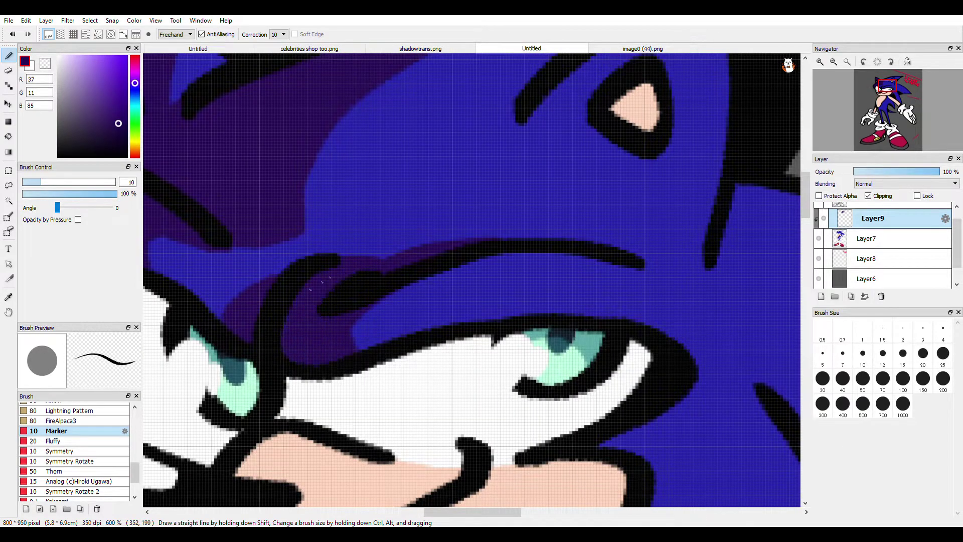
scroll(426, 204, "down", 2)
scroll(426, 204, "up", 1)
scroll(426, 204, "down", 1)
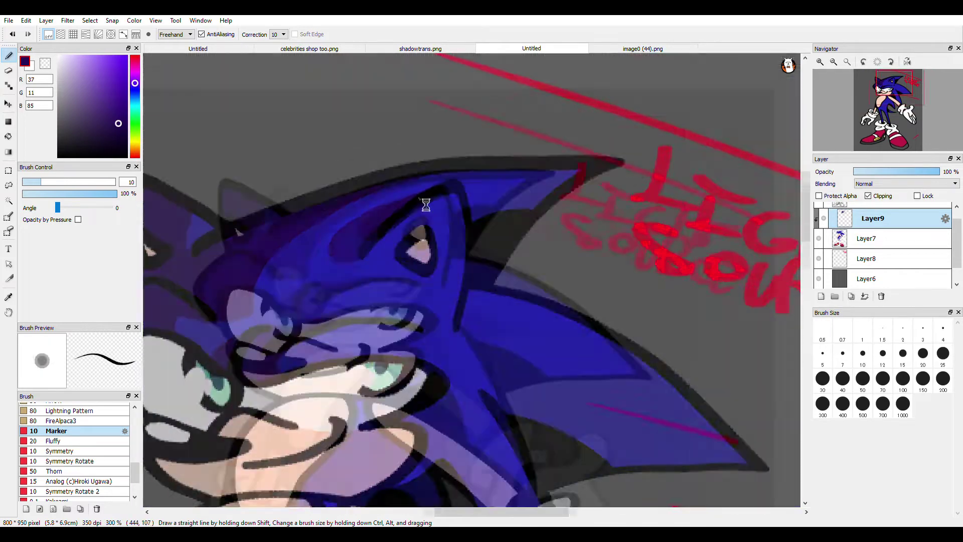
- Paint narrow dark purple shadows down one side of both legs, trimming the first leg's shadow with the Eraser
scroll(426, 204, "down", 4)
scroll(391, 223, "up", 4)
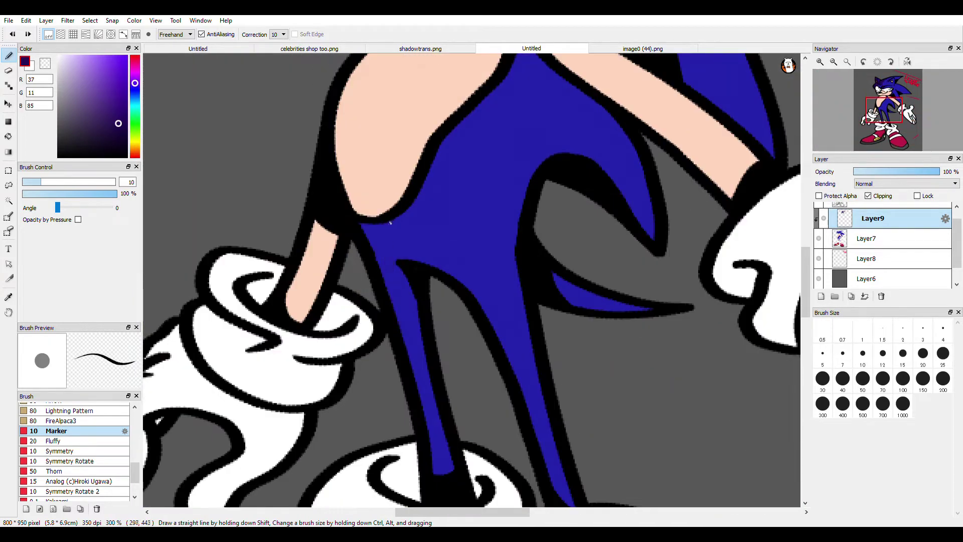
left_click_drag(391, 223, 439, 469)
scroll(386, 241, "down", 2)
scroll(411, 335, "up", 3)
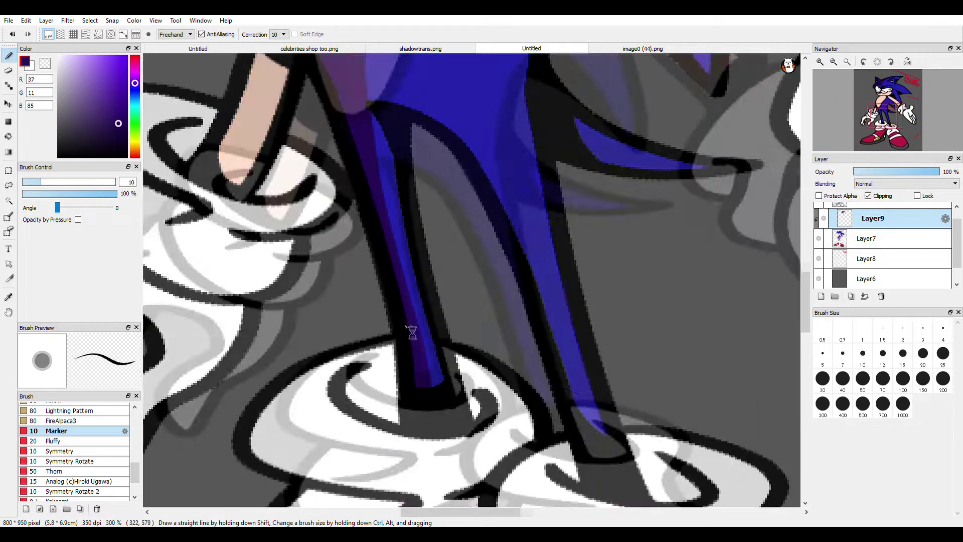
key("e")
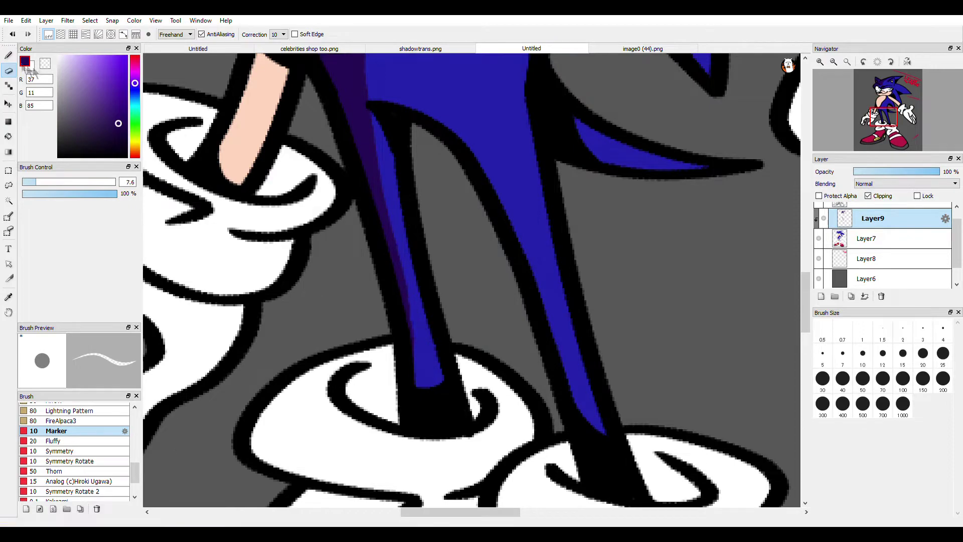
key("b")
mouse_move(443, 122)
left_mouse_down()
mouse_move(505, 189)
mouse_move(557, 359)
left_mouse_up()
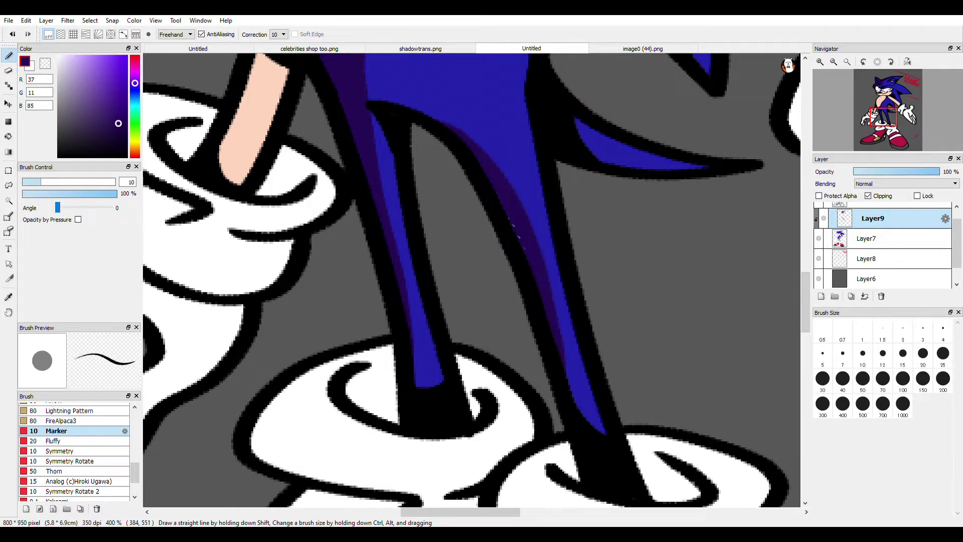
scroll(526, 260, "down", 4)
scroll(587, 136, "up", 1)
scroll(441, 291, "down", 1)
scroll(466, 163, "up", 4)
left_click_drag(517, 187, 401, 257)
key("ctrl+z")
key("ctrl+z")
mouse_move(518, 186)
left_mouse_down()
mouse_move(459, 258)
mouse_move(454, 284)
left_mouse_up()
key("ctrl+z")
- Draw two curved shadow contours meeting at the back spike on the upper torso and fill the area above them
left_click_drag(450, 306, 491, 244)
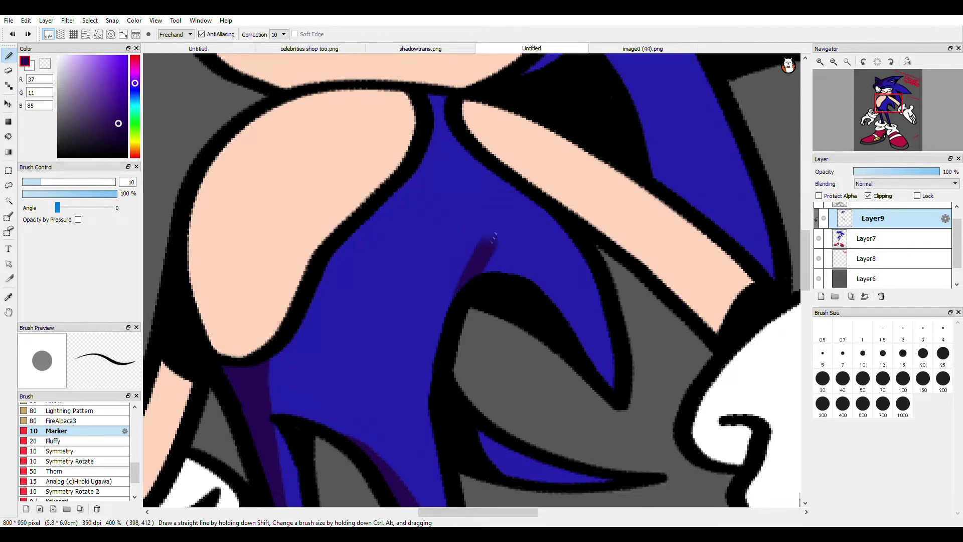
left_click_drag(457, 311, 417, 171)
key("ctrl+z")
key("ctrl+z")
left_click_drag(456, 317, 403, 198)
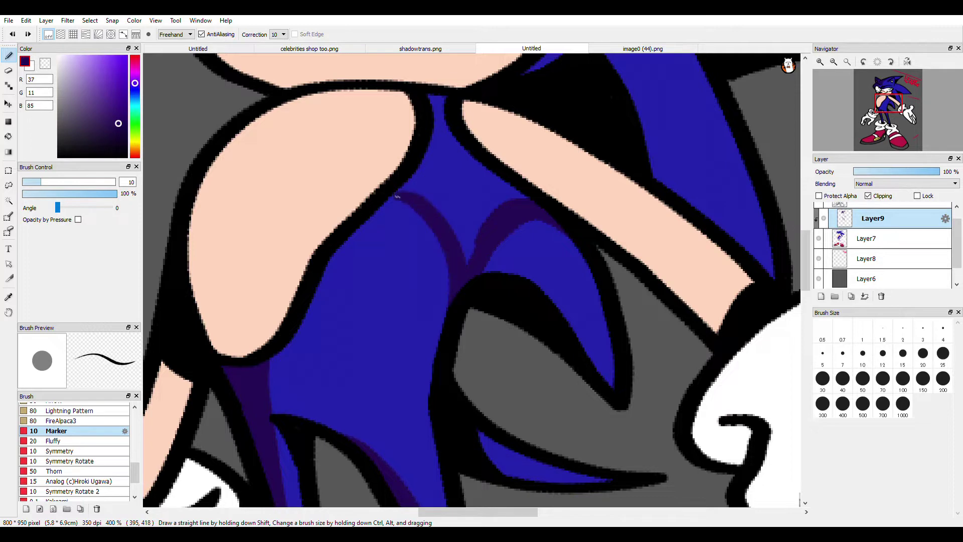
- Draw the shadow contour across the large upper quill and refine its edge with the Eraser
left_click_drag(469, 205, 502, 281)
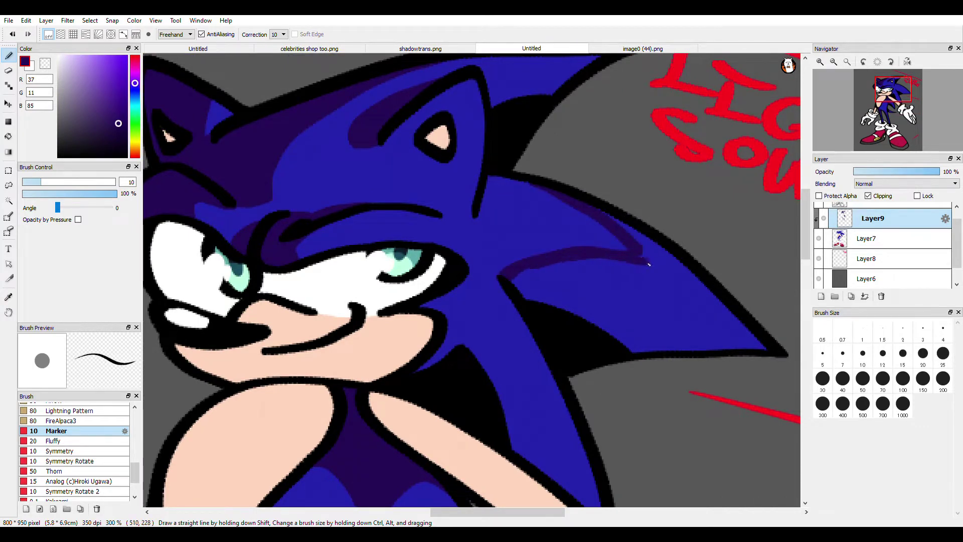
left_click(9, 71)
scroll(617, 253, "up", 1)
mouse_move(467, 300)
left_mouse_down()
mouse_move(677, 275)
mouse_move(593, 277)
left_mouse_up()
key("ctrl+z")
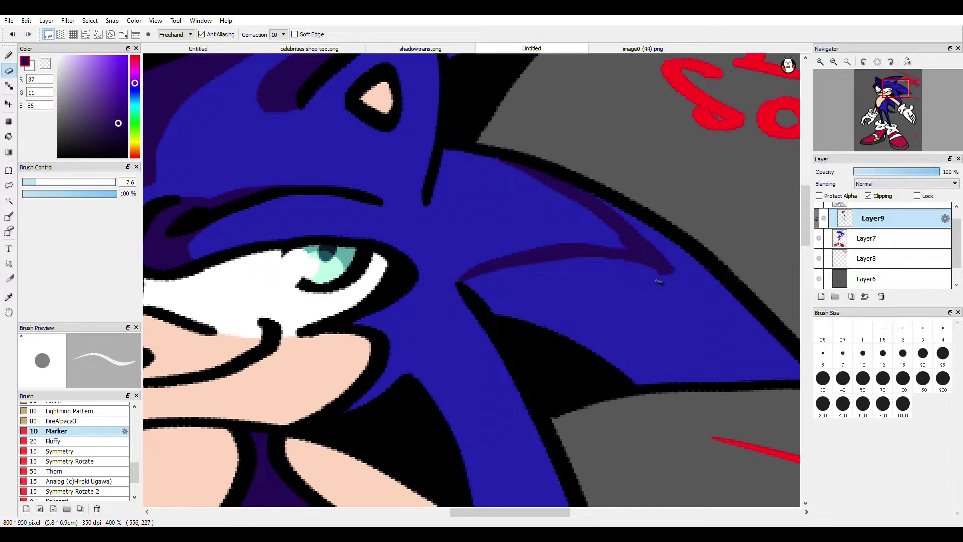
- Draw a curved dark purple shadow edge behind the cheek, from the base of the near ear down towards the jaw
left_click(8, 56)
scroll(625, 238, "down", 2)
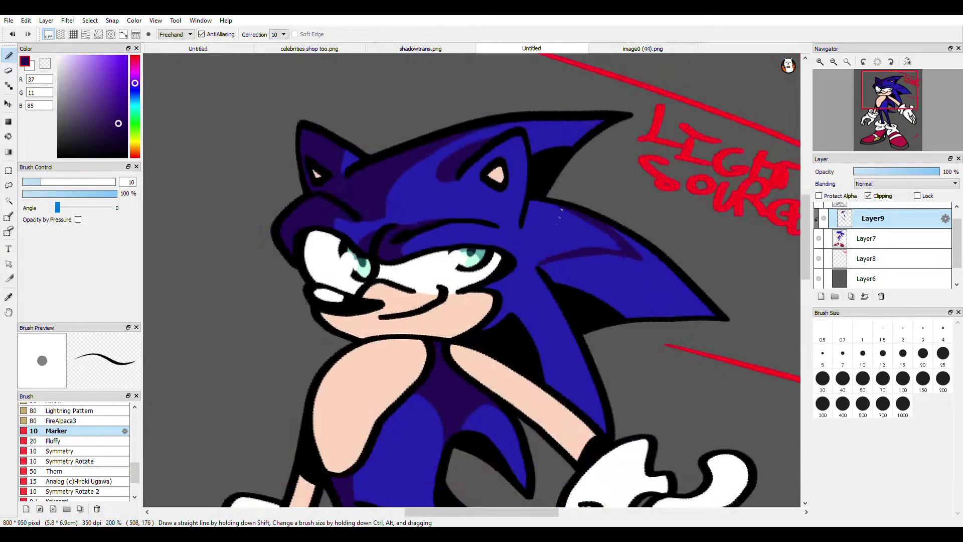
scroll(564, 211, "up", 1)
left_click_drag(507, 227, 531, 255)
mouse_move(523, 217)
left_mouse_down()
mouse_move(524, 318)
mouse_move(502, 344)
left_mouse_up()
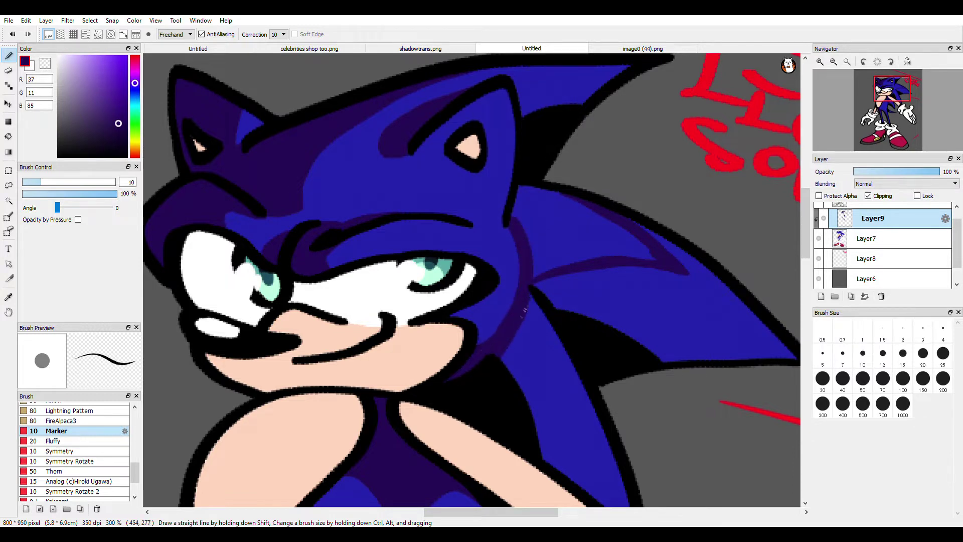
- Draw the pointed shadow contour down the lower quill, redoing strokes until the shape tapers cleanly
scroll(522, 314, "up", 1)
mouse_move(550, 354)
left_mouse_down()
mouse_move(460, 294)
mouse_move(585, 384)
left_mouse_up()
key("ctrl+z")
key("ctrl+z")
left_click_drag(469, 290, 597, 437)
key("ctrl+z")
mouse_move(568, 317)
left_mouse_down()
mouse_move(588, 396)
mouse_move(467, 291)
left_mouse_up()
- Bucket-fill the outlined shadows on the lower and upper quills, then trim the lower quill's shadow edge with the Eraser
left_click(9, 136)
left_click(548, 301)
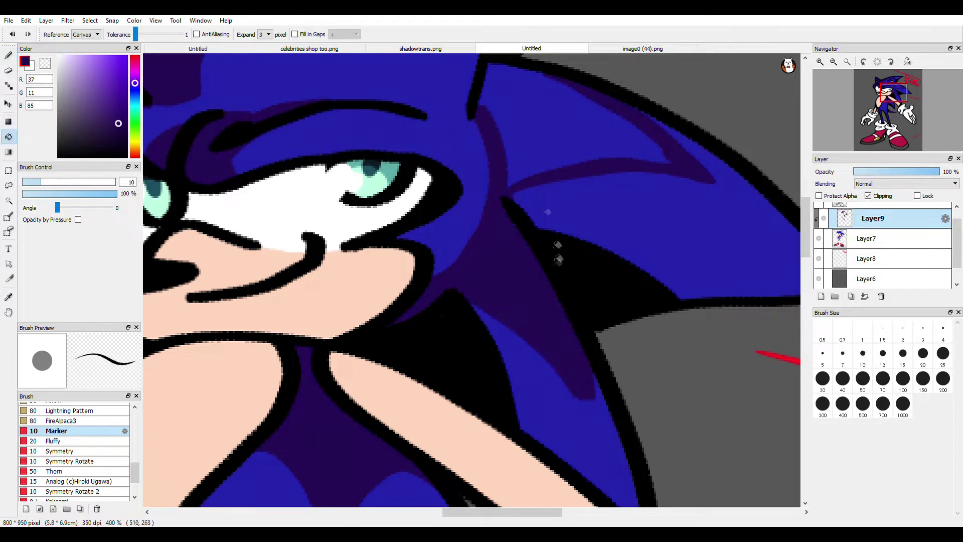
left_click(545, 141)
left_click(9, 71)
left_click_drag(586, 405, 515, 350)
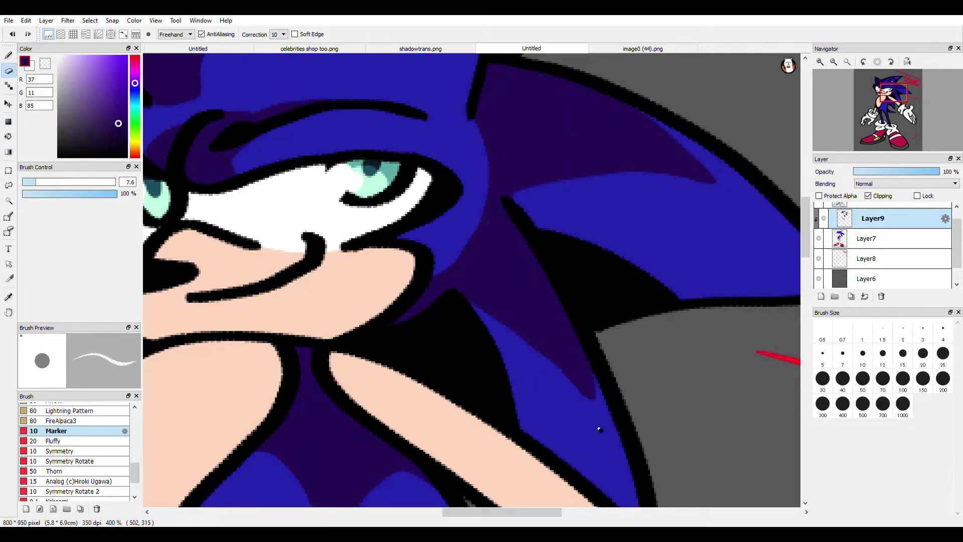
- Paint dark purple shadows behind the near eye and cheek and along the top of the near eyebrow
left_click(9, 55)
left_click_drag(529, 198, 548, 304)
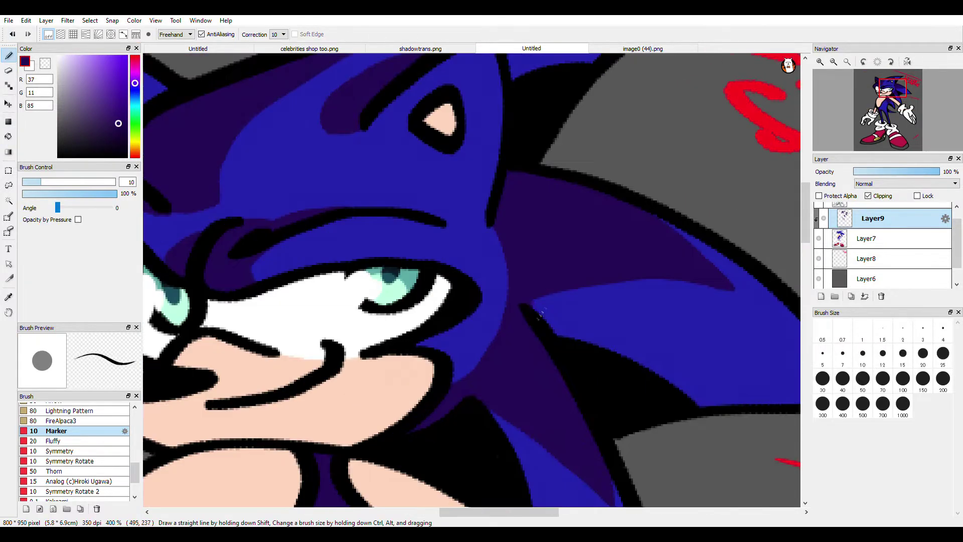
scroll(565, 266, "down", 1)
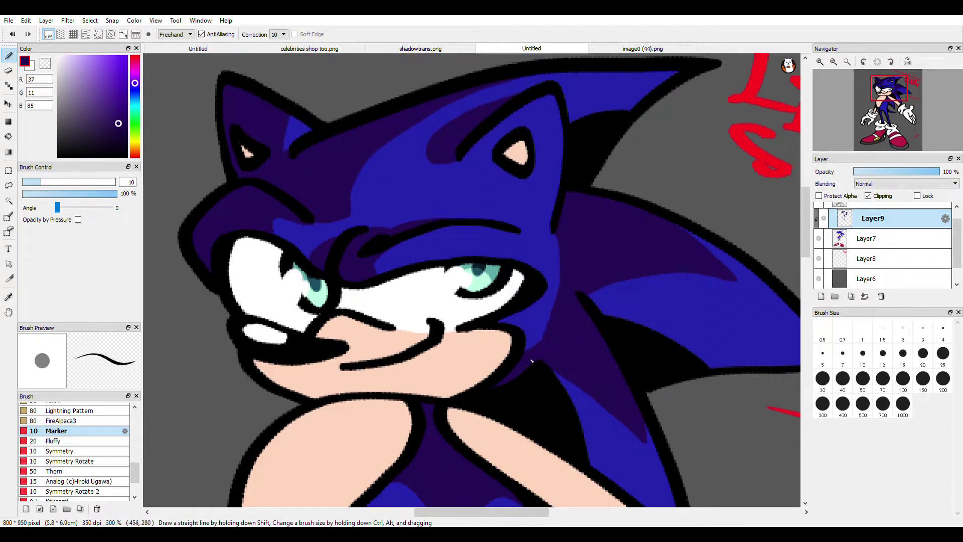
scroll(536, 347, "down", 3)
scroll(574, 205, "up", 4)
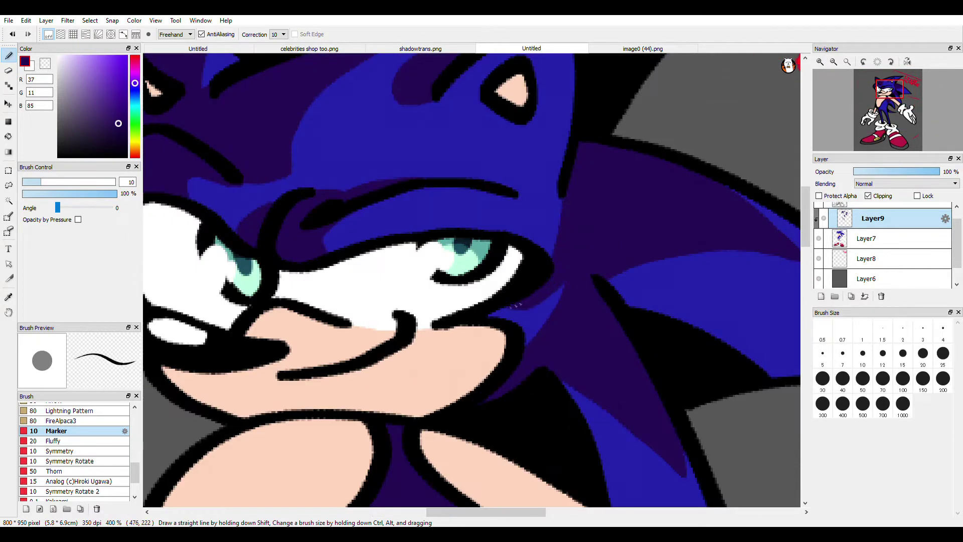
scroll(543, 270, "down", 3)
scroll(452, 276, "up", 3)
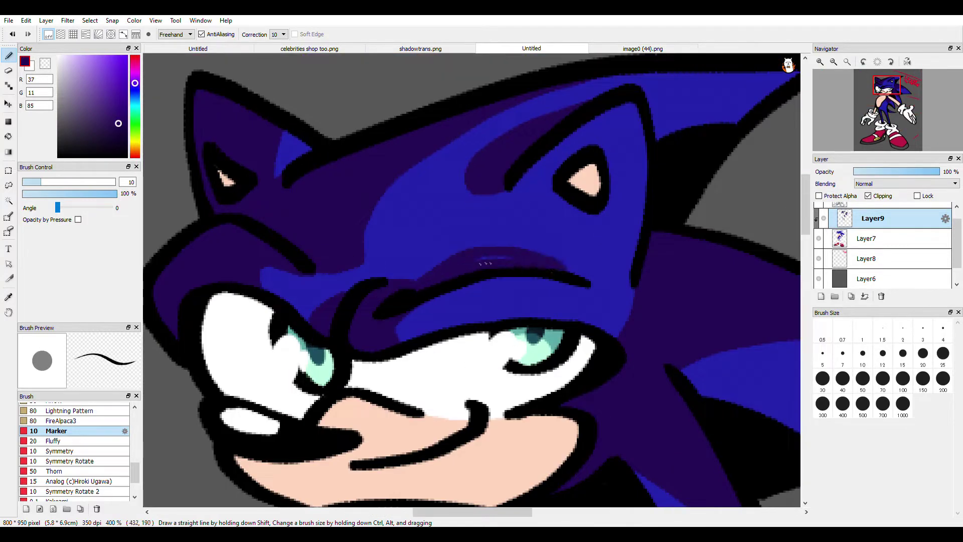
scroll(520, 260, "down", 3)
scroll(441, 271, "up", 5)
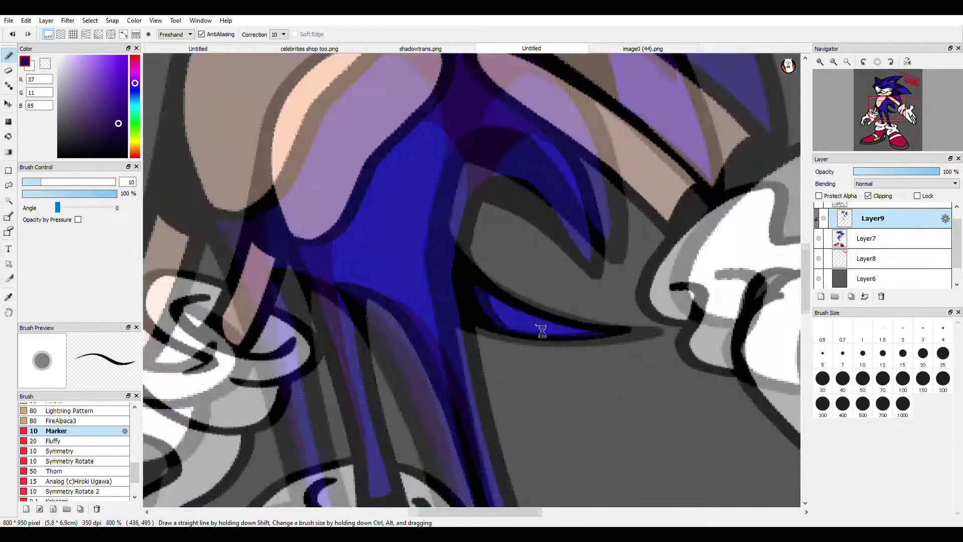
scroll(457, 267, "down", 4)
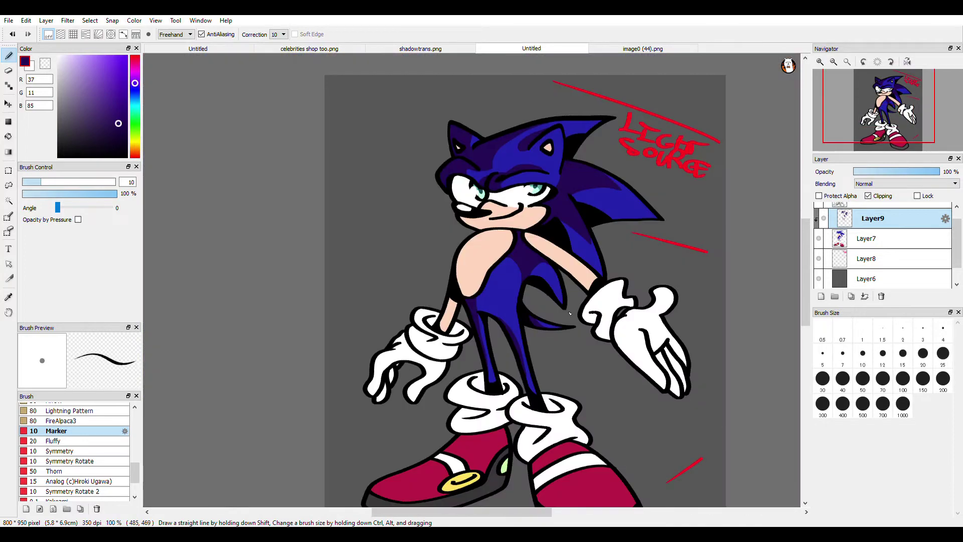
- Sample the skin tone, shift it to a dusky red (R 197, G 105, B 103), and outline and fill the muzzle shadow around the nose
scroll(537, 242, "down", 1)
scroll(521, 195, "up", 2)
left_click(9, 298)
left_click(611, 337)
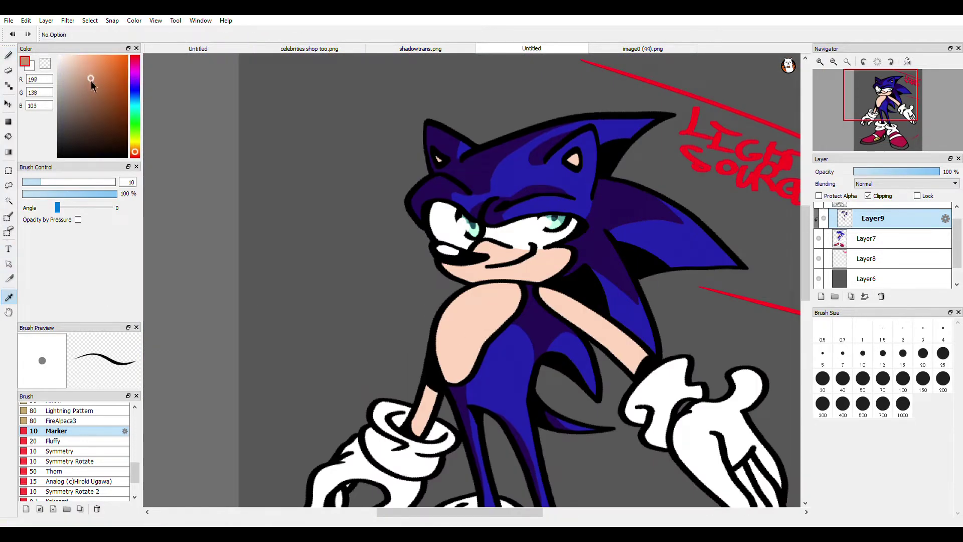
left_click_drag(137, 152, 138, 158)
left_click(9, 56)
scroll(527, 260, "up", 3)
left_click_drag(428, 210, 411, 234)
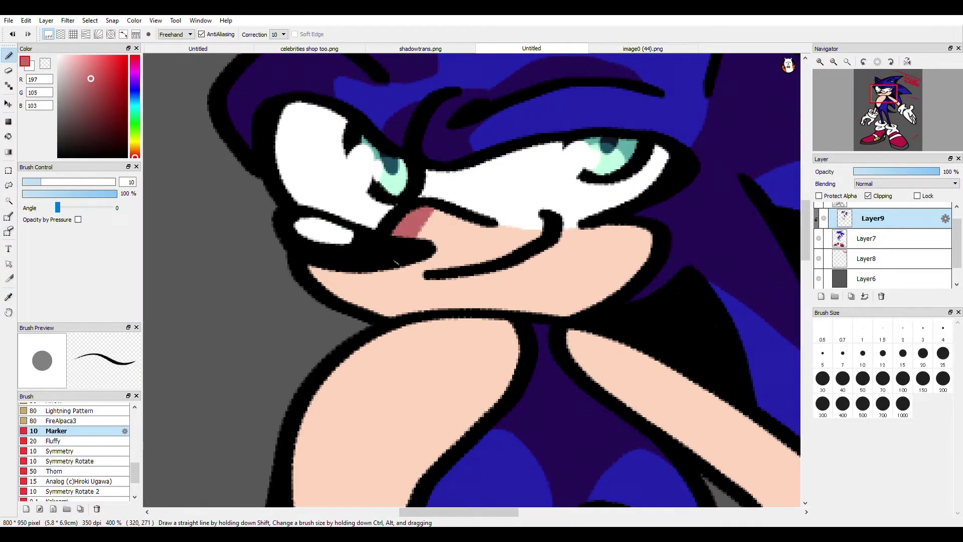
scroll(404, 276, "down", 2)
scroll(403, 274, "up", 2)
left_click_drag(394, 277, 443, 317)
left_click(9, 137)
left_click(362, 289)
scroll(391, 191, "down", 2)
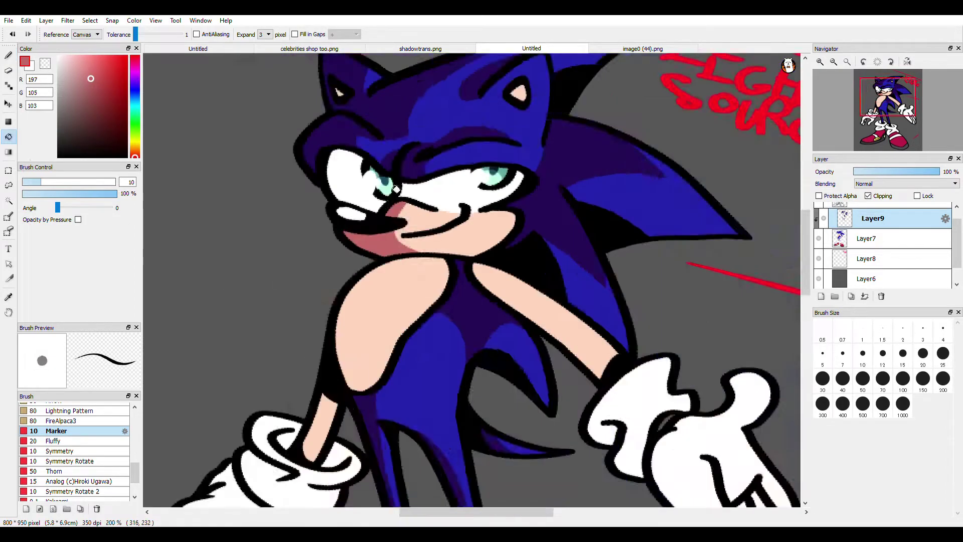
- Draw the dusky red shadow contour along the lower edge of the chest patch and fill the shaded area
scroll(396, 189, "down", 2)
key("b")
scroll(397, 271, "up", 4)
mouse_move(425, 260)
left_mouse_down()
mouse_move(319, 345)
mouse_move(320, 418)
left_mouse_up()
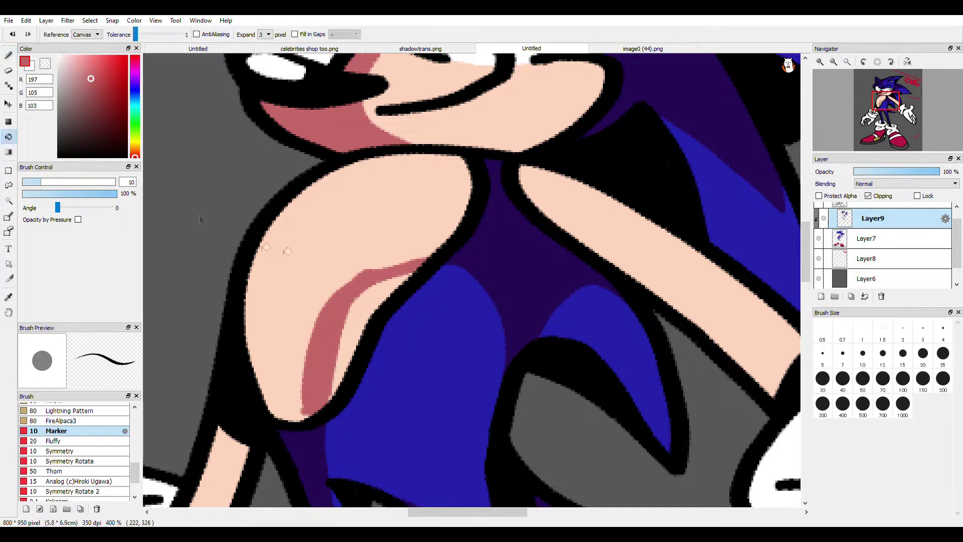
scroll(351, 286, "down", 4)
scroll(385, 271, "up", 4)
scroll(384, 271, "up", 1)
left_click_drag(433, 268, 347, 445)
left_click(9, 136)
left_click(403, 272)
scroll(296, 251, "down", 3)
- Outline a curved shadow across the upper part of the near arm and fill it with the dusky red
left_click(9, 55)
scroll(279, 264, "up", 3)
left_click_drag(404, 216, 360, 338)
scroll(329, 295, "down", 4)
scroll(504, 185, "up", 3)
mouse_move(389, 144)
left_mouse_down()
mouse_move(604, 339)
mouse_move(394, 181)
mouse_move(447, 243)
left_mouse_up()
key("ctrl+z")
left_click(8, 137)
left_click(369, 166)
key("b")
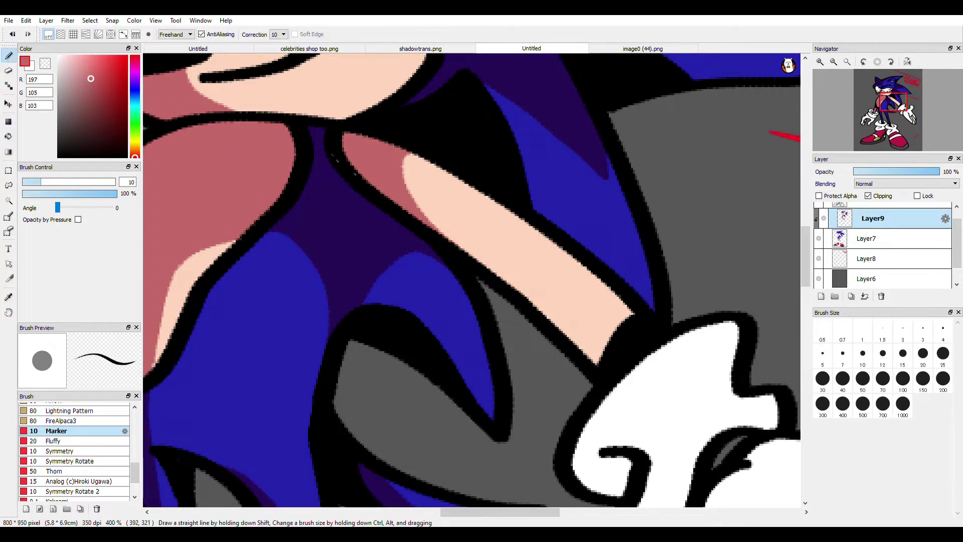
- Paint dusky red shadows inside both ears
scroll(386, 144, "down", 4)
scroll(322, 71, "up", 5)
left_click_drag(393, 196, 407, 216)
scroll(386, 186, "down", 2)
scroll(662, 197, "up", 2)
left_click_drag(644, 179, 655, 222)
scroll(638, 193, "down", 6)
scroll(644, 291, "up", 2)
scroll(432, 322, "down", 2)
scroll(488, 204, "up", 2)
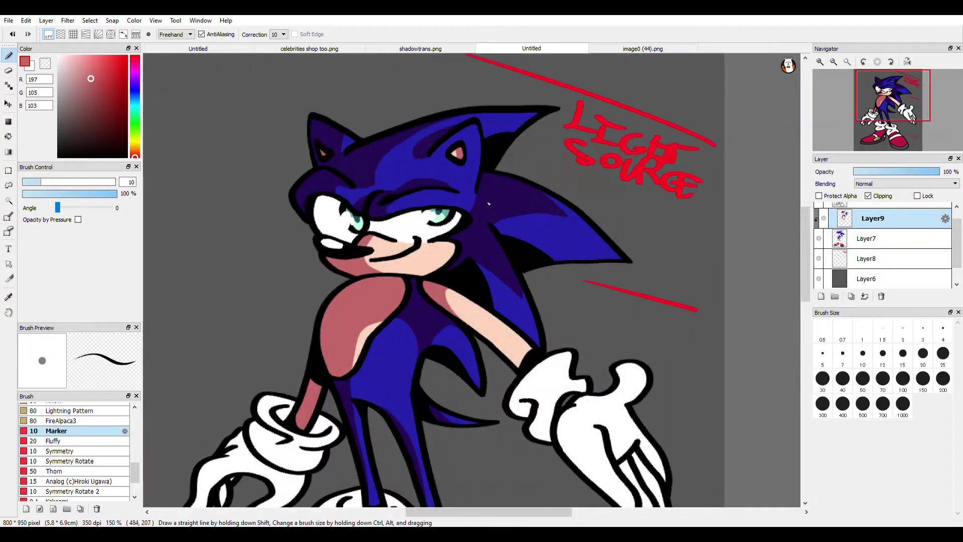
- Set a pale pink (R 238, G 208, B 206) and shade the outer part of the far eye's white
key("i")
scroll(318, 236, "up", 2)
left_click_drag(66, 61, 66, 61)
left_click(9, 55)
scroll(297, 195, "up", 1)
left_click_drag(335, 188, 296, 278)
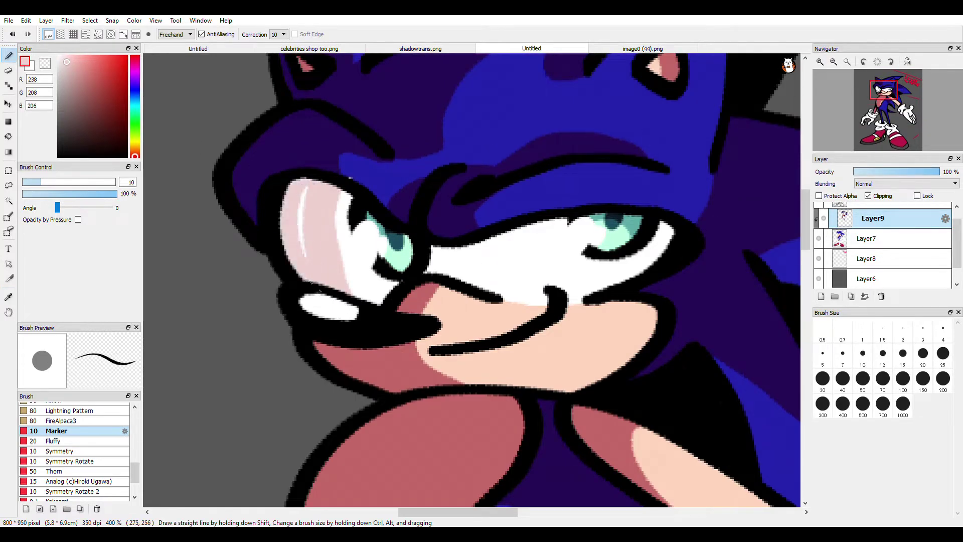
key("e")
scroll(308, 177, "down", 4)
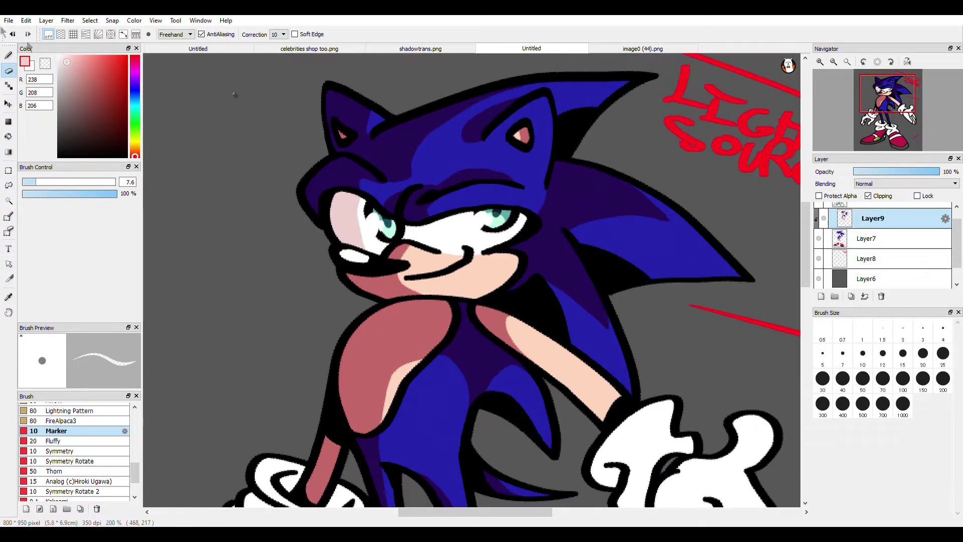
- Sample the lilac glove shadow colour from image0 (44).png and return to the hedgehog drawing
scroll(308, 360, "up", 1)
left_click(635, 48)
left_click(8, 297)
left_click(329, 394)
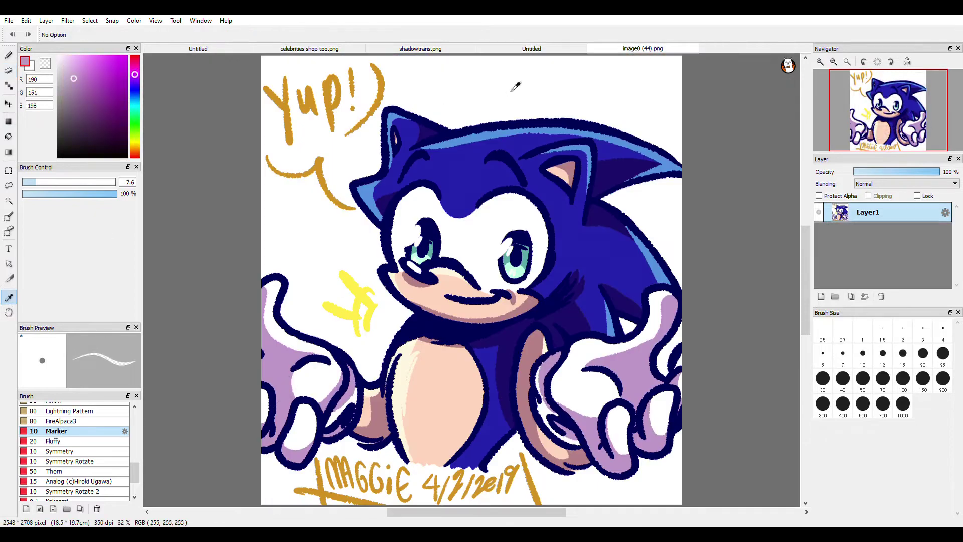
left_click(530, 48)
- Draw the lilac shadow edge across the far glove's cuff and fill the shaded cuff areas
left_click(8, 56)
scroll(378, 274, "down", 2)
scroll(377, 273, "up", 4)
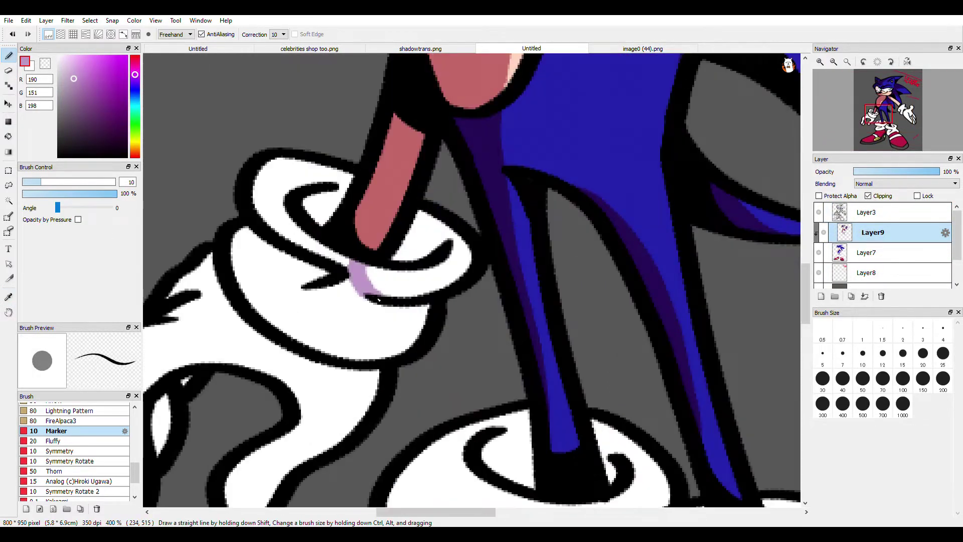
left_click_drag(350, 298, 346, 362)
left_click(9, 136)
left_click(296, 311)
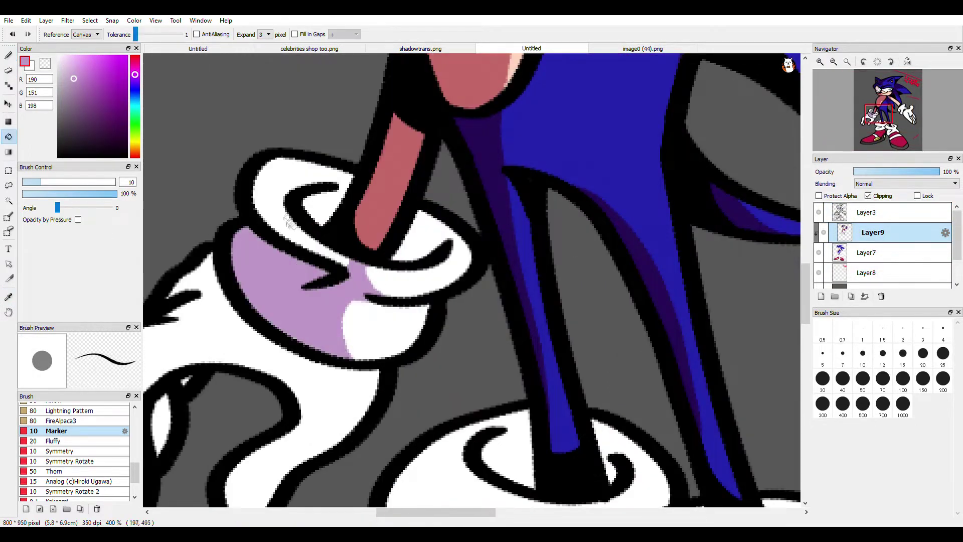
left_click(276, 201)
- Shade the inside of the far glove's cuff and the back of the hand in lilac
left_click(8, 56)
mouse_move(422, 253)
left_mouse_down()
mouse_move(437, 240)
mouse_move(397, 283)
left_mouse_up()
scroll(422, 212, "up", 2)
scroll(402, 276, "down", 4)
scroll(321, 342, "up", 2)
left_click(8, 137)
left_click(339, 230)
scroll(340, 229, "down", 3)
scroll(339, 230, "up", 3)
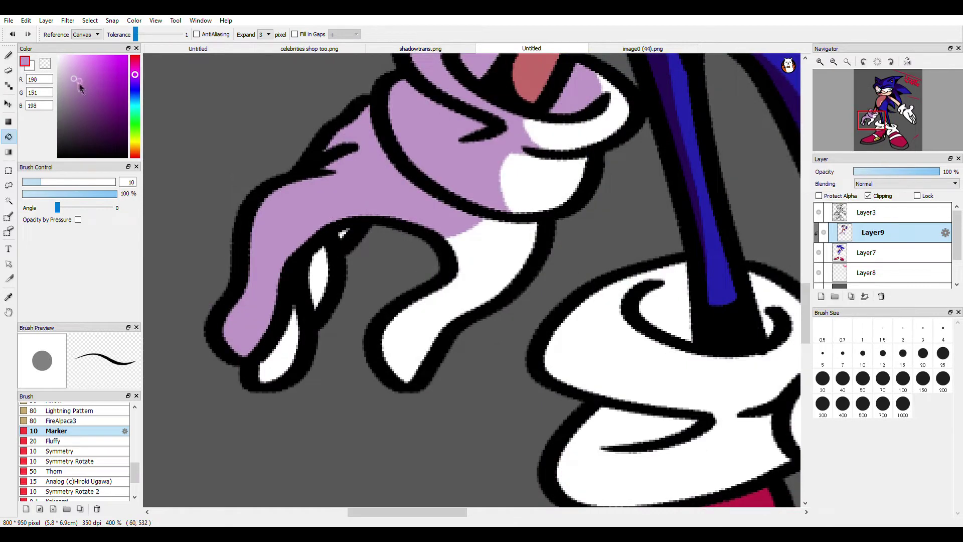
- Set a darker purple (R 140, G 103, B 169), then fill the far glove's rear fingers and touch up their small gaps
left_click(138, 80)
left_click(284, 341)
left_click(319, 285)
left_click(8, 55)
left_click(344, 234)
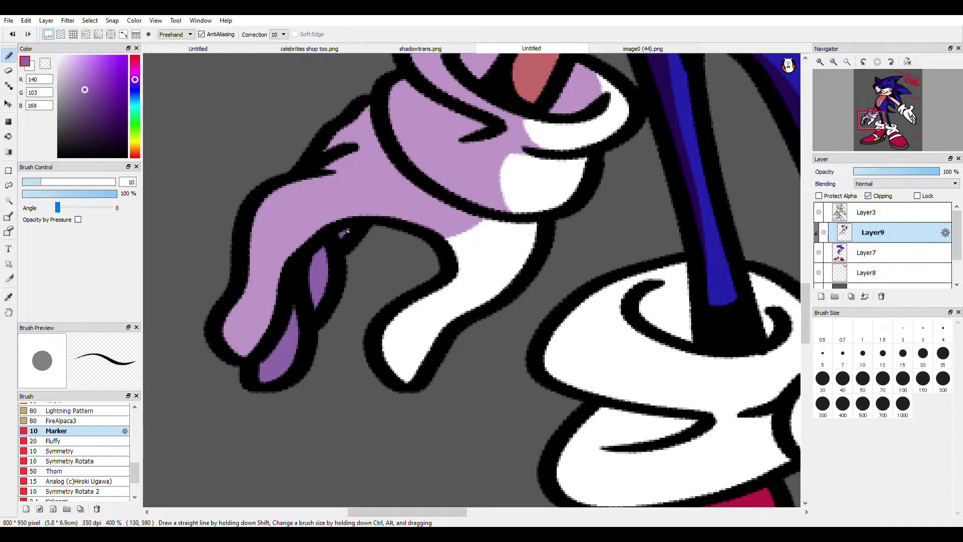
scroll(354, 246, "down", 3)
scroll(429, 182, "up", 4)
scroll(429, 182, "up", 1)
mouse_move(365, 180)
left_mouse_down()
mouse_move(342, 206)
mouse_move(376, 193)
left_mouse_up()
scroll(371, 196, "down", 5)
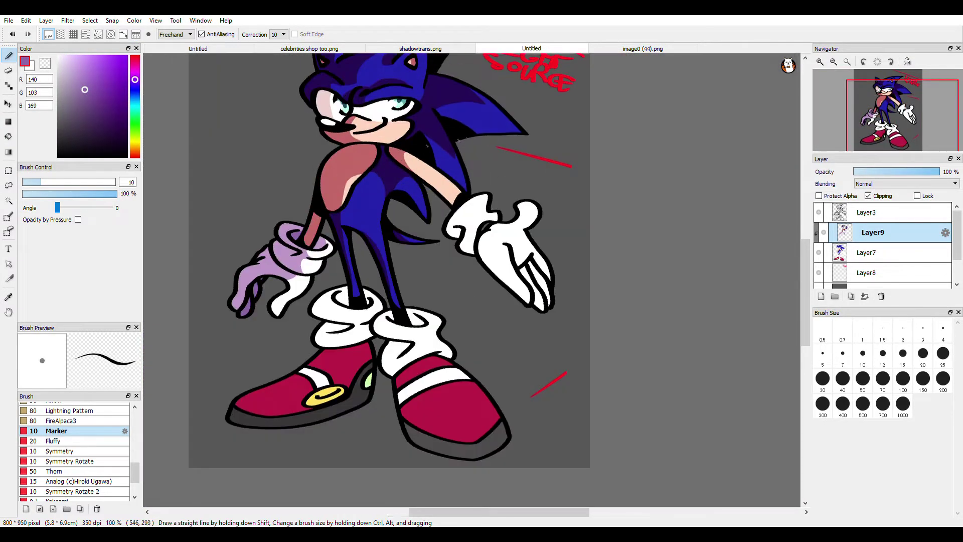
- Sample the lilac again, draw the shadow edge down the far sock and fill its shaded side
left_click(8, 297)
scroll(311, 247, "up", 2)
left_click(8, 57)
scroll(251, 166, "down", 2)
scroll(329, 261, "up", 3)
left_click_drag(296, 229, 331, 271)
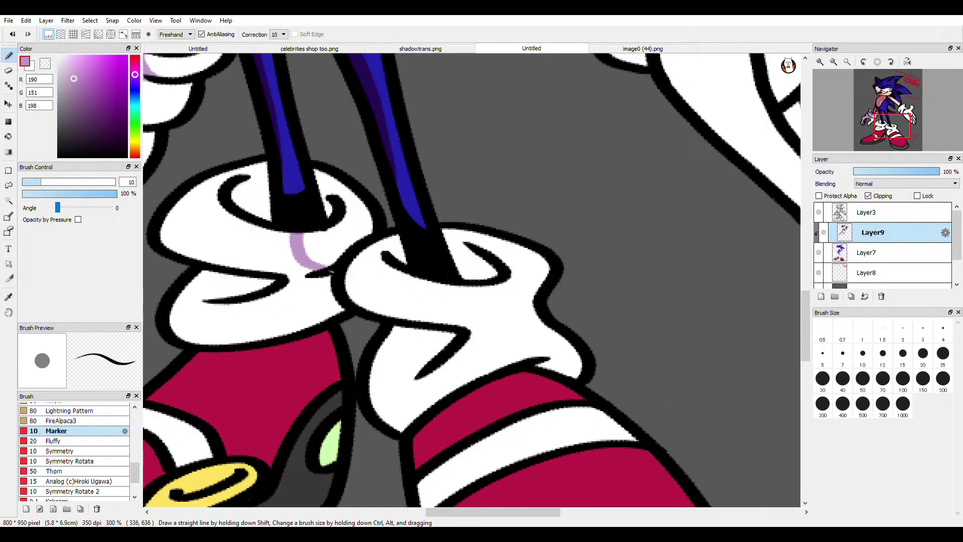
left_click_drag(323, 313, 329, 323)
left_click(8, 136)
left_click(254, 318)
scroll(271, 206, "down", 1)
scroll(294, 194, "up", 2)
- Draw a wavy lilac shadow contour down the near sock from the ankle opening towards the shoe
left_click(8, 55)
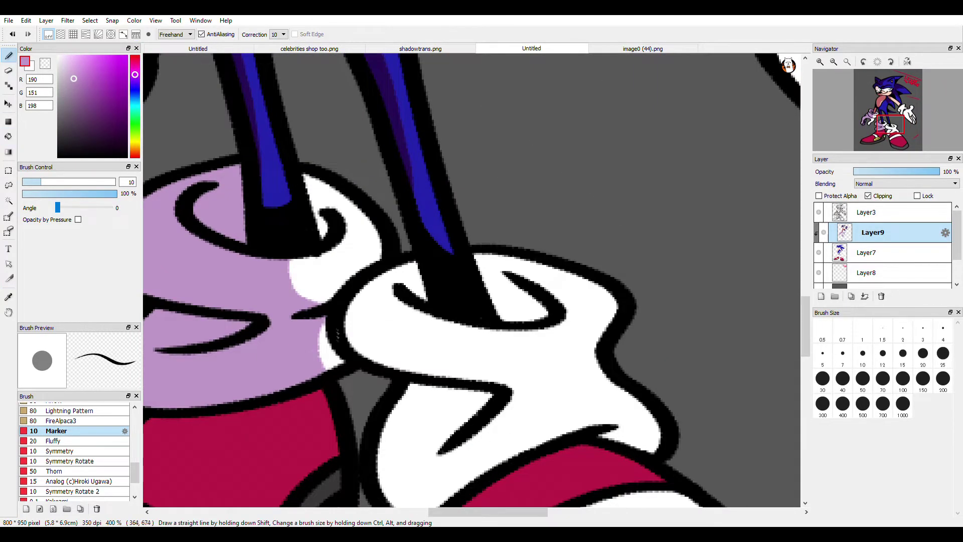
scroll(317, 324, "up", 2)
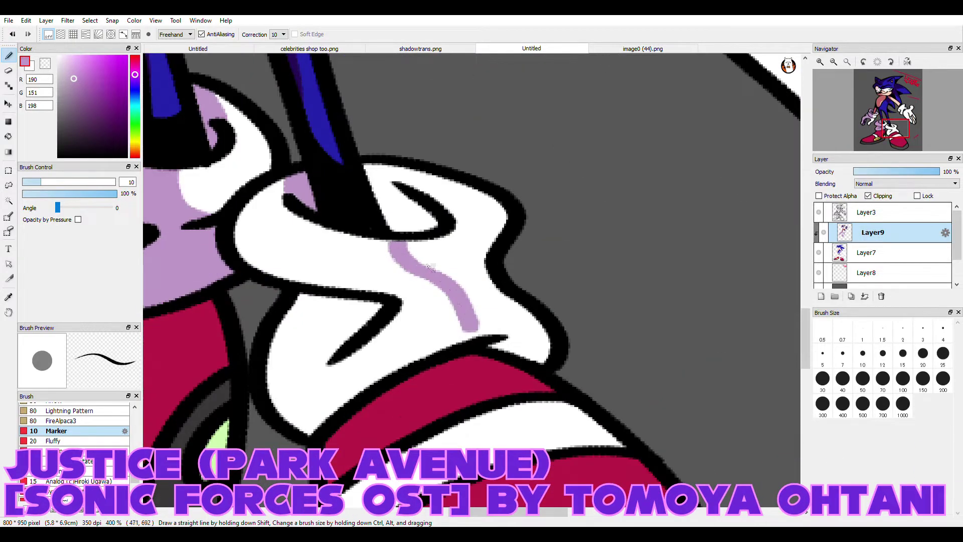
left_click_drag(406, 242, 474, 307)
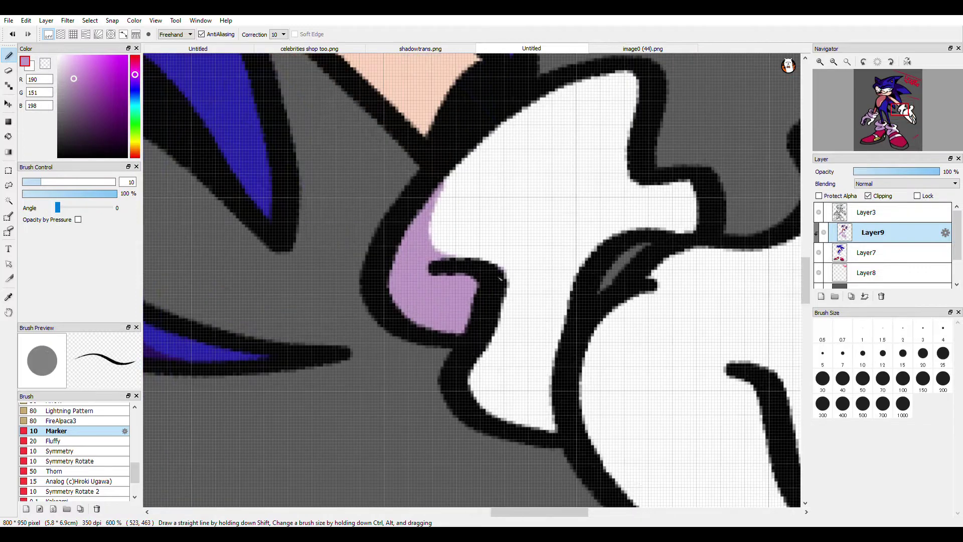
- Paint lilac shadows along the near glove's cuff, following its folds and upper edge
left_click_drag(522, 281, 500, 413)
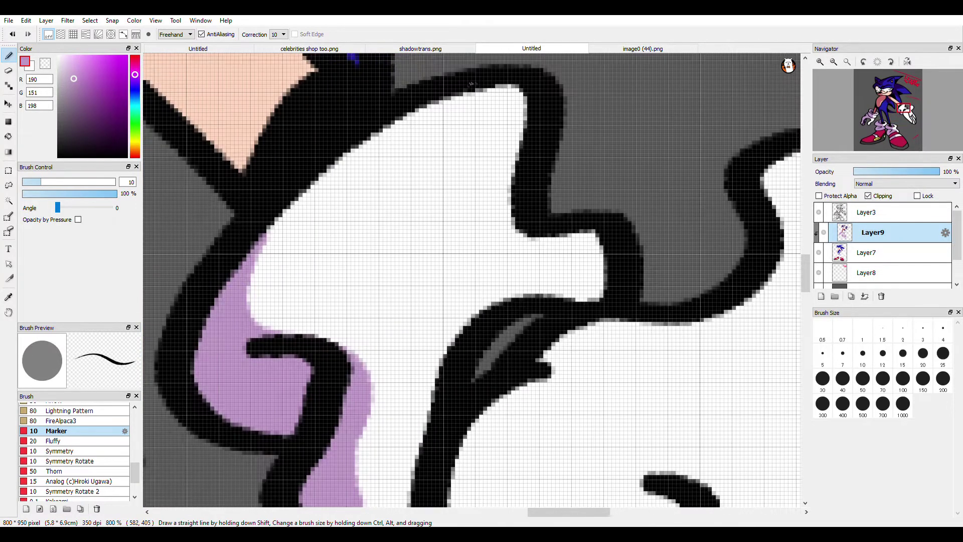
left_click_drag(489, 220, 525, 109)
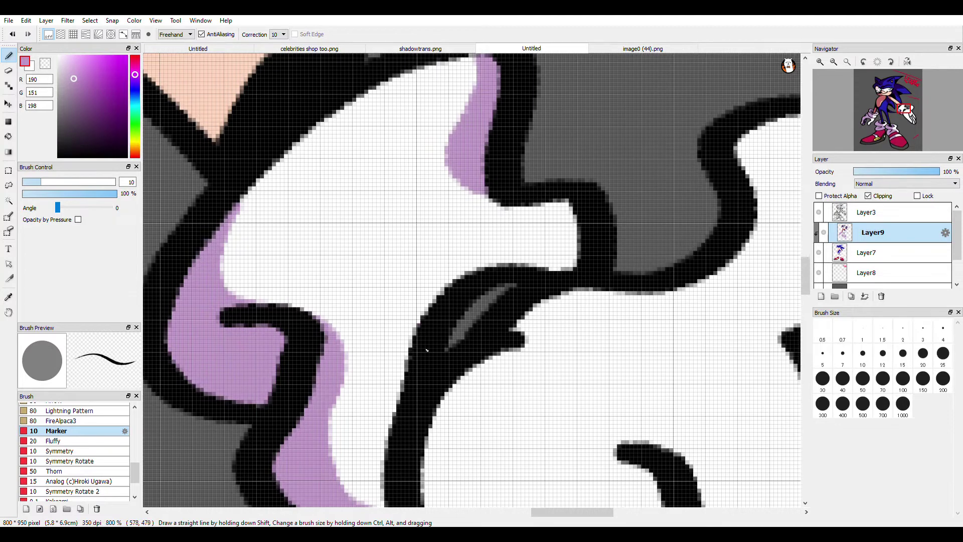
left_click_drag(409, 347, 520, 260)
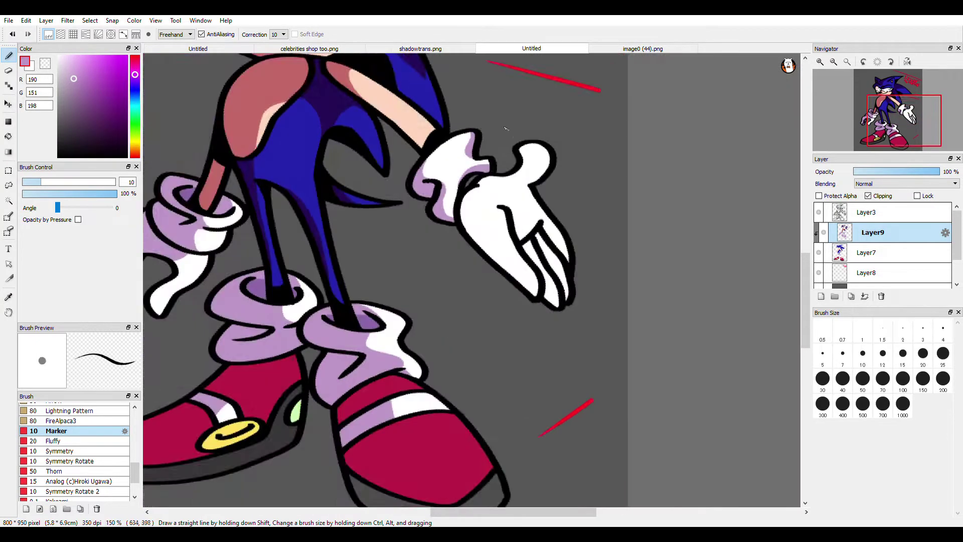
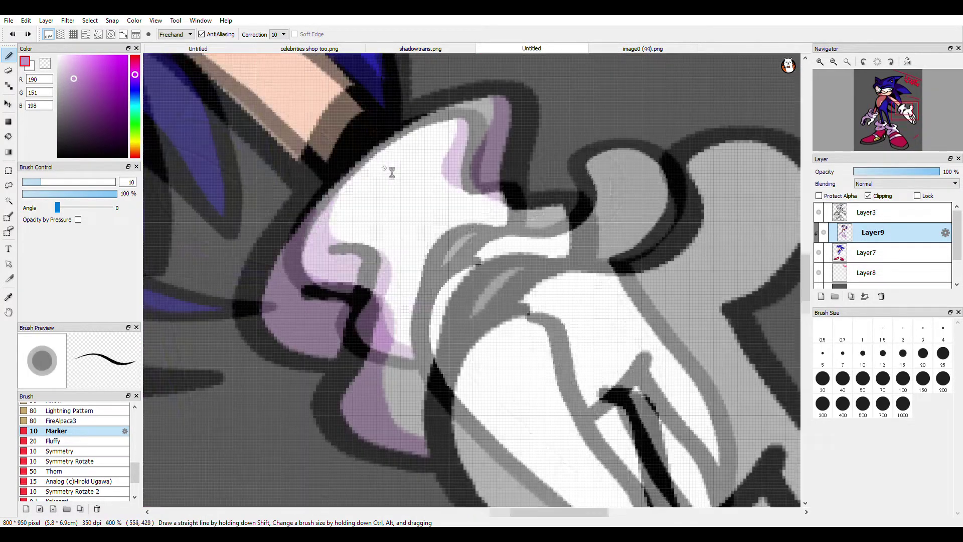
left_click_drag(394, 143, 465, 152)
left_click_drag(385, 132, 399, 147)
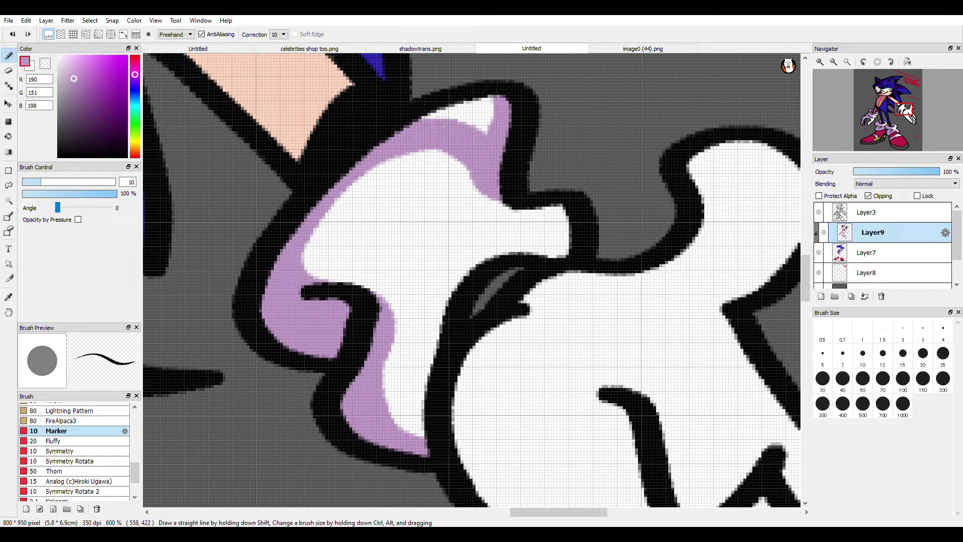
- On Layer3, erase the line art at the near cuff's upper corner and redraw it as a lower, rounded black edge
left_click(870, 220)
key("e")
left_click_drag(502, 92, 530, 167)
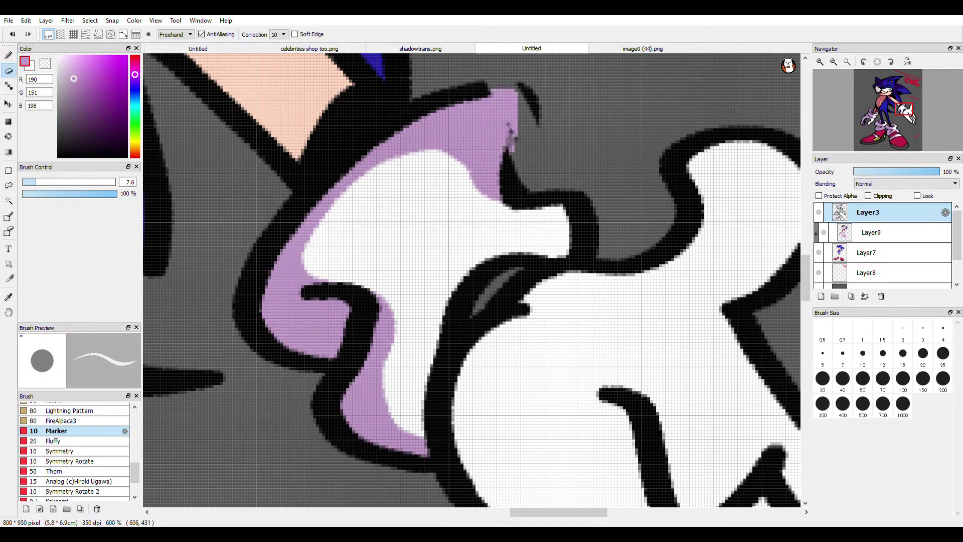
left_click(8, 55)
left_click(58, 157)
mouse_move(419, 109)
left_mouse_down()
mouse_move(495, 173)
mouse_move(503, 196)
mouse_move(414, 114)
left_mouse_up()
key("ctrl+z")
scroll(480, 162, "down", 4)
scroll(480, 162, "up", 6)
- Reduce the Eraser size to 2.2 and trim the outer edge of the redrawn cuff line
left_click(9, 71)
scroll(471, 170, "down", 2)
scroll(467, 120, "up", 2)
left_click(25, 182)
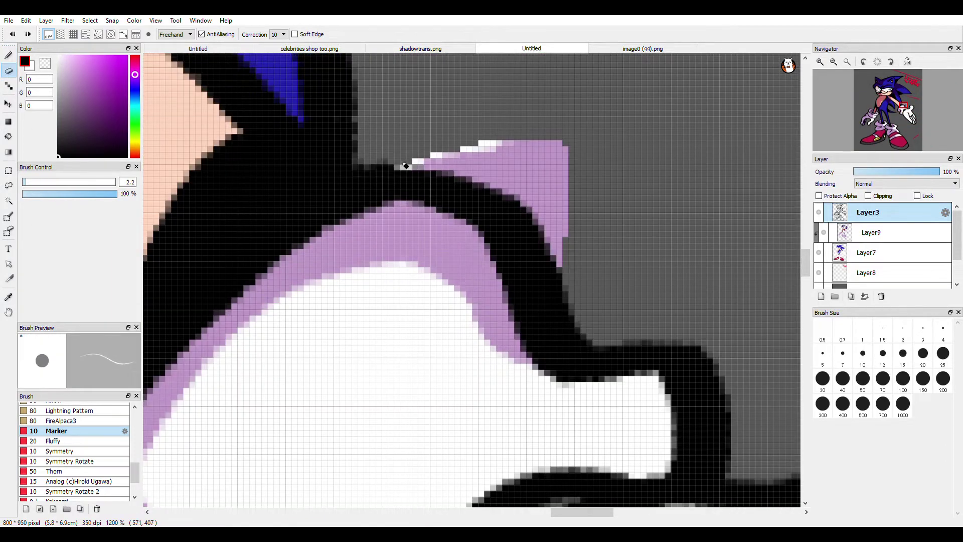
- Erase the leftover lilac and white outside the cuff outline on Layer9 and Layer7
scroll(378, 164, "down", 3)
left_click(874, 234)
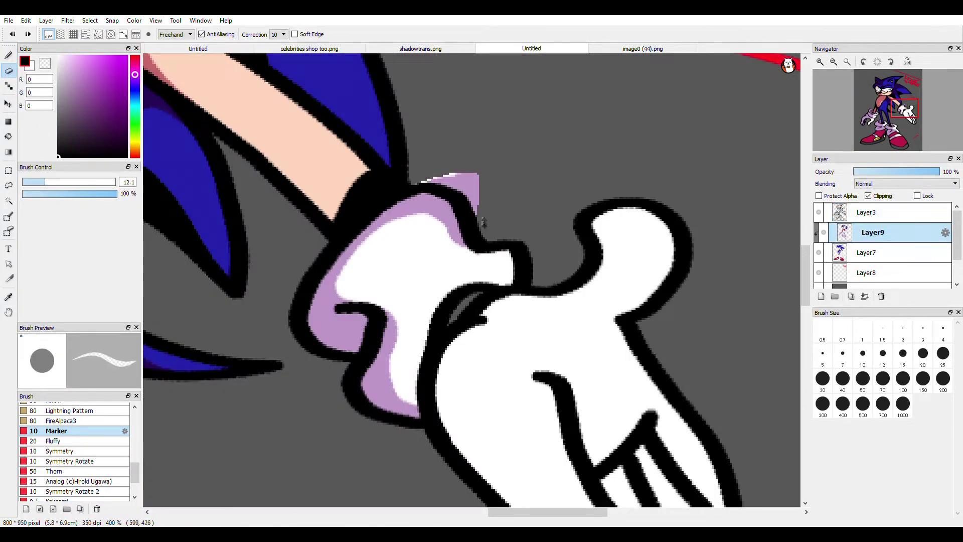
left_click(873, 253)
left_click_drag(488, 222, 488, 220)
scroll(476, 175, "down", 2)
scroll(458, 146, "up", 5)
key("b")
key("ctrl+Up")
key("ctrl+Up")
mouse_move(326, 236)
left_mouse_down()
mouse_move(405, 226)
mouse_move(474, 261)
left_mouse_up()
key("ctrl+z")
key("ctrl+z")
scroll(396, 161, "down", 5)
scroll(389, 188, "up", 3)
- Erase the lilac shadow along the near cuff's upper edge on Layer9
left_click(9, 70)
left_click(874, 233)
left_click_drag(357, 187, 411, 182)
key("ctrl+z")
mouse_move(365, 203)
left_mouse_down()
mouse_move(437, 215)
mouse_move(433, 188)
mouse_move(313, 260)
mouse_move(356, 178)
mouse_move(283, 272)
mouse_move(294, 232)
mouse_move(386, 151)
mouse_move(420, 161)
left_mouse_up()
scroll(421, 170, "down", 4)
scroll(441, 170, "up", 1)
- On Layer3, erase the outline around the near cuff's lobe beside the thumb and redraw it in black
scroll(475, 197, "up", 4)
left_click(873, 212)
mouse_move(352, 214)
left_mouse_down()
mouse_move(503, 233)
mouse_move(494, 269)
left_mouse_up()
left_click(9, 55)
mouse_move(382, 188)
left_mouse_down()
mouse_move(516, 218)
mouse_move(520, 291)
left_mouse_up()
scroll(455, 238, "down", 2)
scroll(468, 213, "up", 1)
- Fill the gaps inside the near cuff's outline with white on Layer7 and erase the leftover lilac spot on Layer9
left_click(873, 253)
scroll(458, 282, "up", 1)
right_click(454, 280)
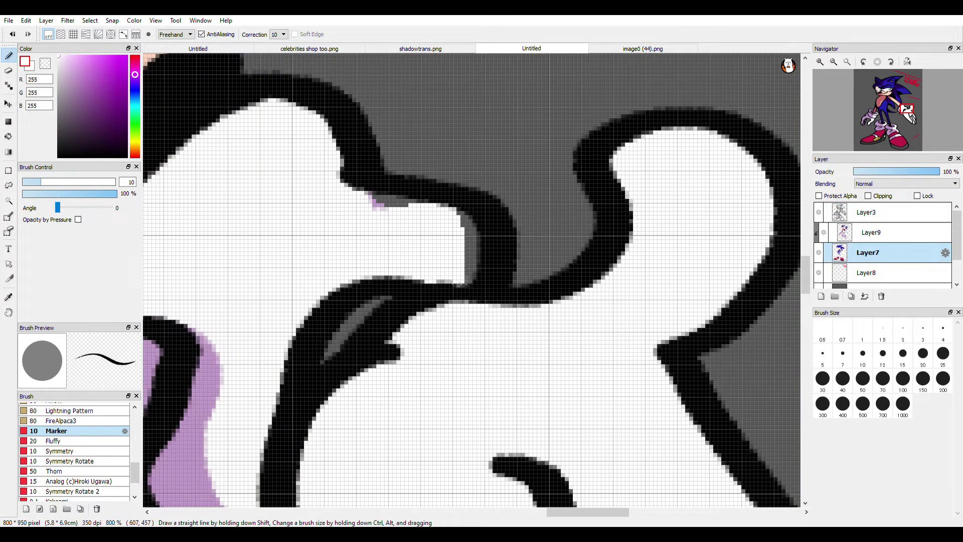
key("e")
key("ctrl+Up")
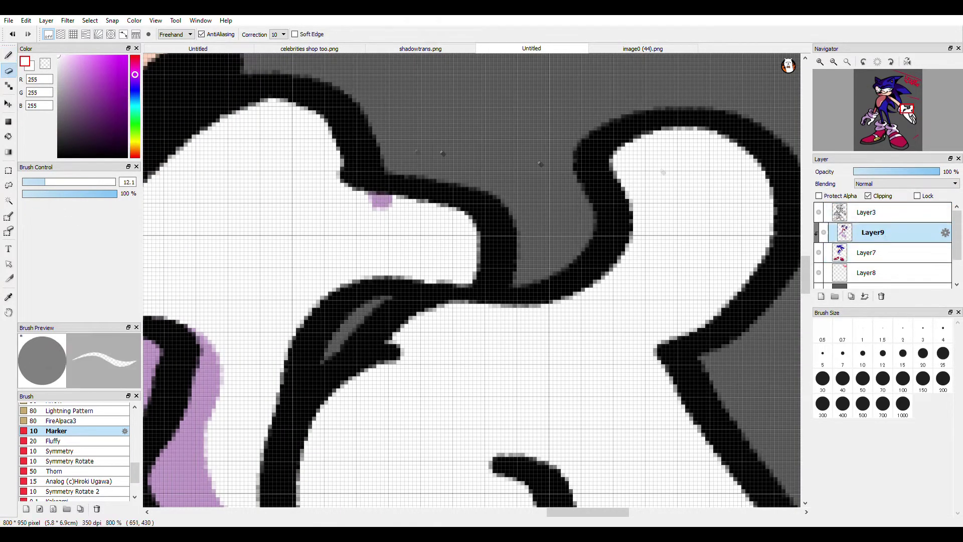
- Sample the glove's lilac shadow and paint a small shadow at the upper fold of the near cuff on Layer9
scroll(527, 225, "down", 2)
left_click(8, 301)
left_click(349, 259)
left_click(8, 57)
scroll(443, 167, "up", 3)
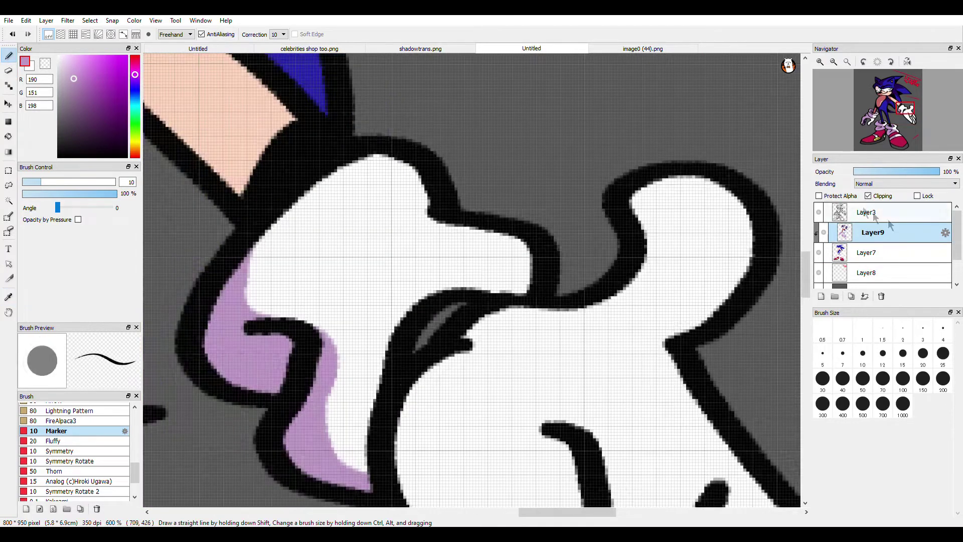
left_click_drag(428, 152, 425, 207)
scroll(435, 176, "down", 6)
- Shade the outer edge of the near hand in lilac, from the wrist down towards the fingertips
scroll(479, 145, "up", 4)
left_click_drag(337, 231, 396, 196)
mouse_move(391, 155)
left_mouse_down()
mouse_move(374, 165)
mouse_move(515, 450)
left_mouse_up()
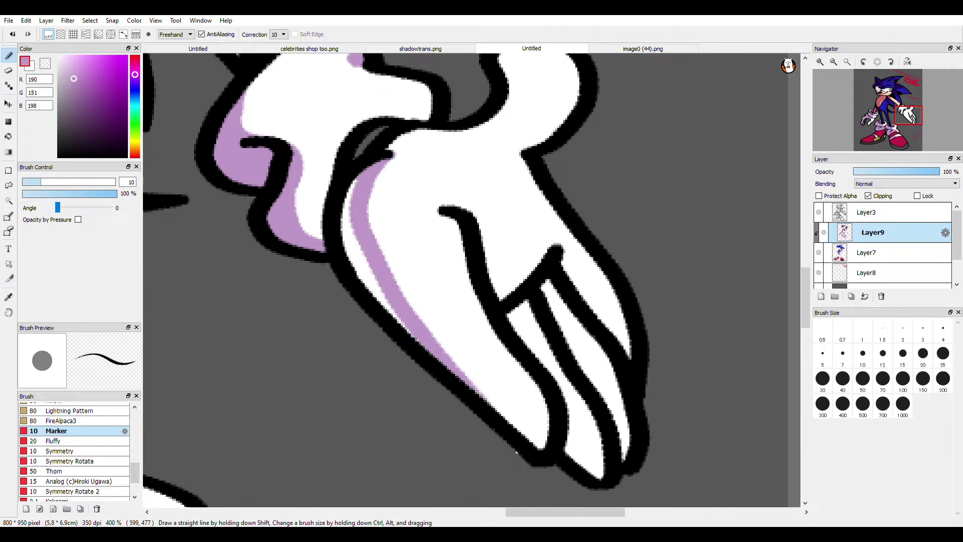
scroll(351, 188, "down", 2)
scroll(361, 188, "up", 2)
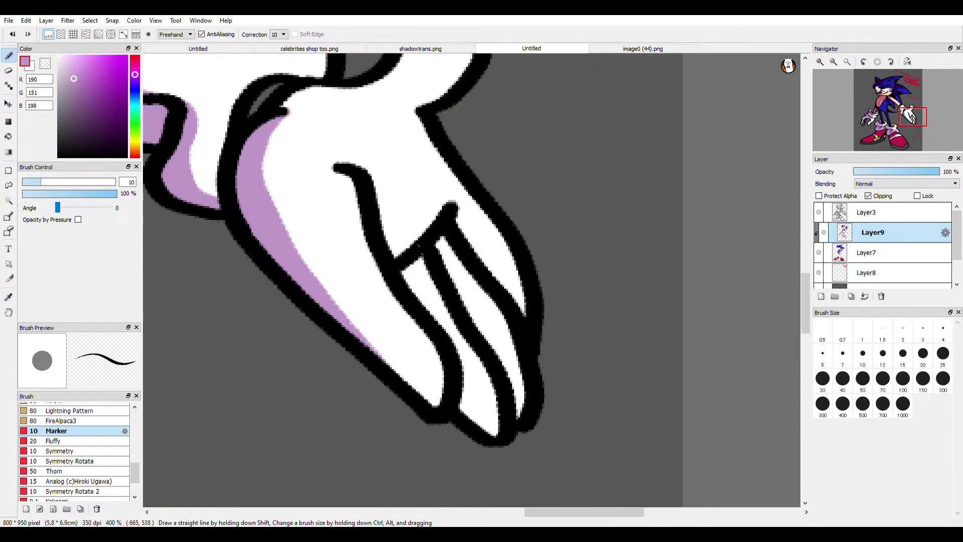
- Shade the inner edge of the near hand's thumb and the wrist next to the cuff in lilac
scroll(381, 188, "down", 2)
scroll(396, 189, "up", 2)
left_click_drag(394, 220, 382, 152)
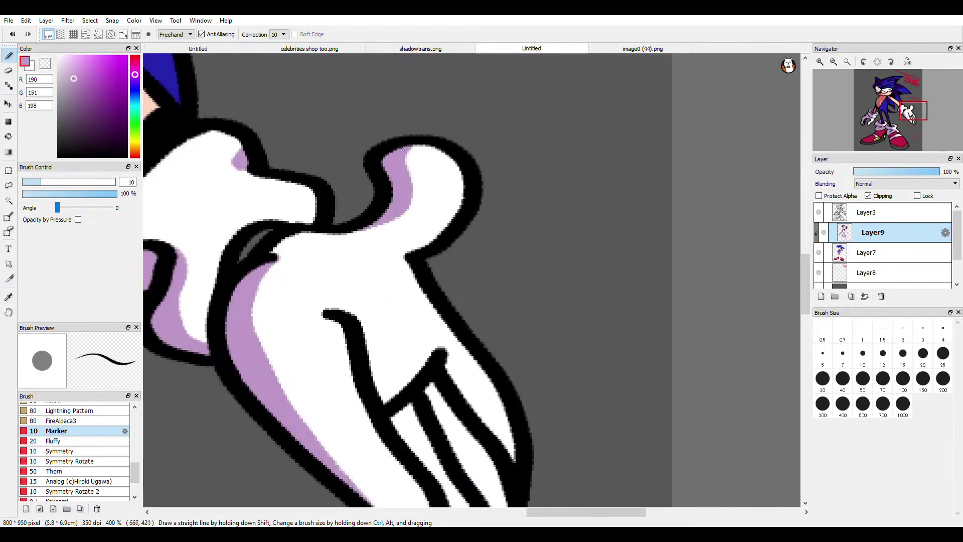
scroll(321, 215, "up", 1)
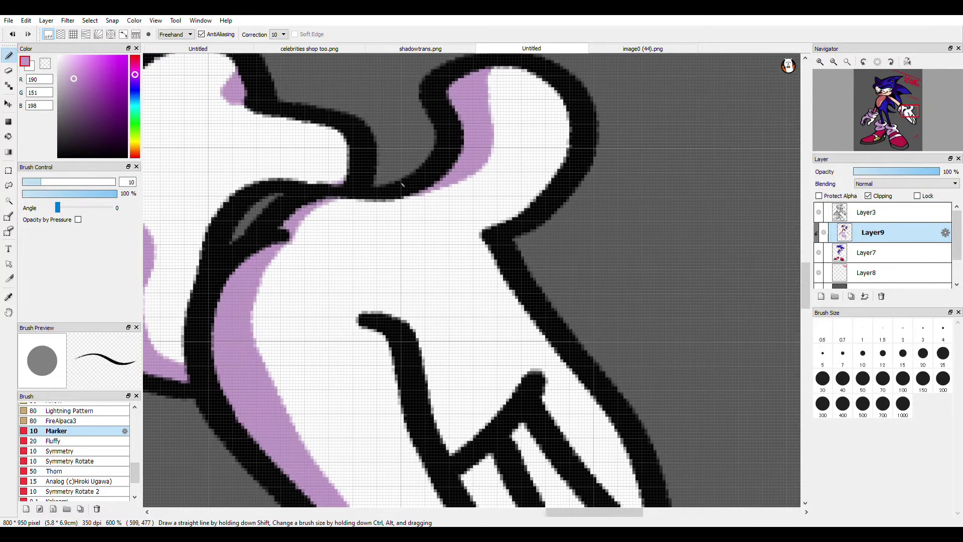
- Erase the stray lilac at the near cuff's lower corner and touch up the shadow beside the wrist
key("e")
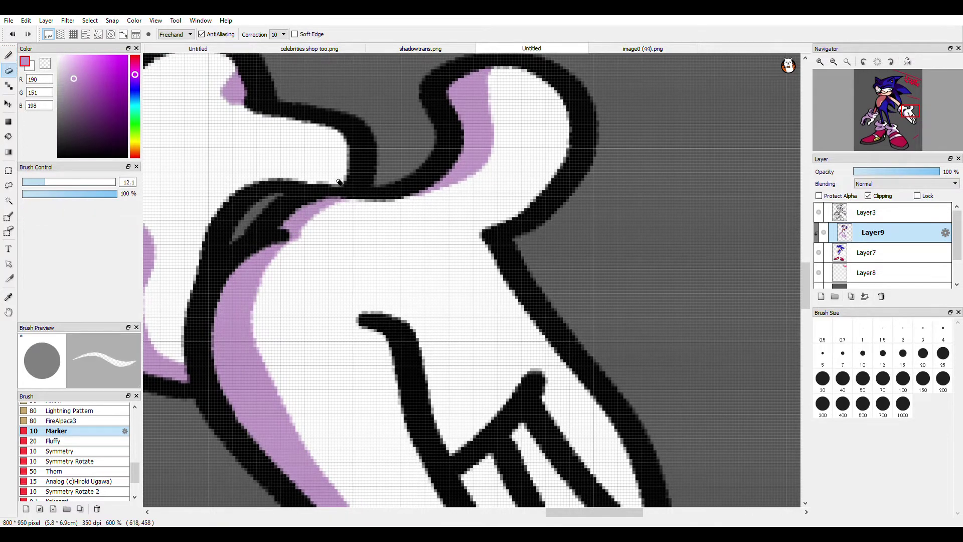
left_click_drag(441, 282, 404, 209)
key("b")
scroll(455, 230, "down", 1)
scroll(455, 230, "up", 1)
mouse_move(276, 243)
left_mouse_down()
mouse_move(312, 296)
mouse_move(294, 253)
left_mouse_up()
- Sample the shoe red and change it to a dark purple shadow colour, RGB 87, 8, 65
scroll(294, 256, "down", 6)
scroll(267, 286, "up", 3)
left_click(268, 286, "alt")
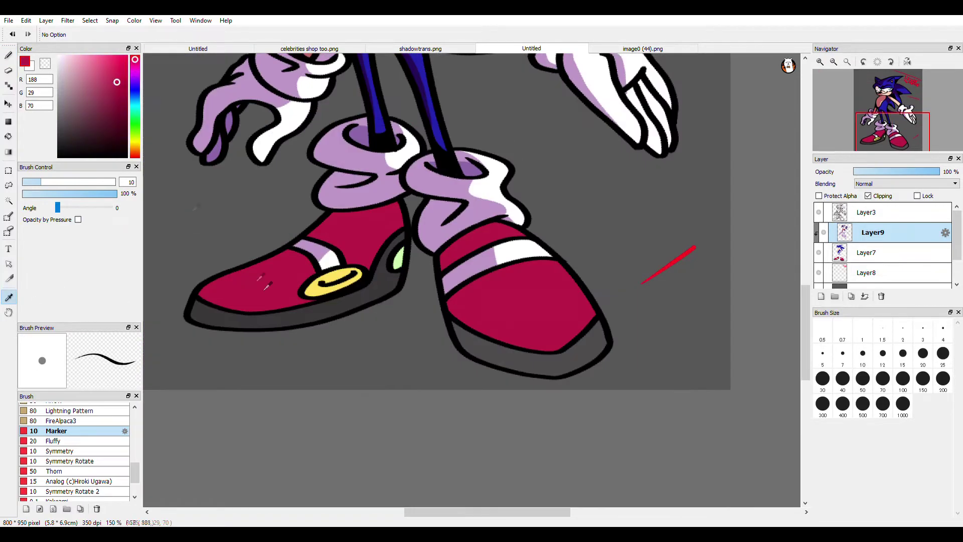
left_click(9, 56)
scroll(327, 260, "up", 3)
left_click_drag(334, 226, 415, 134)
key("ctrl+z")
left_click(121, 124)
- Draw the dark purple shadow boundary across the yellow-buckled shoe, from the ankle down over the strap to the toe
left_click_drag(383, 176, 436, 133)
key("ctrl+z")
mouse_move(435, 134)
left_mouse_down()
mouse_move(402, 147)
mouse_move(335, 230)
left_mouse_up()
scroll(334, 234, "down", 1)
scroll(334, 211, "up", 1)
key("ctrl+z")
mouse_move(446, 143)
left_mouse_down()
mouse_move(333, 259)
mouse_move(135, 382)
left_mouse_up()
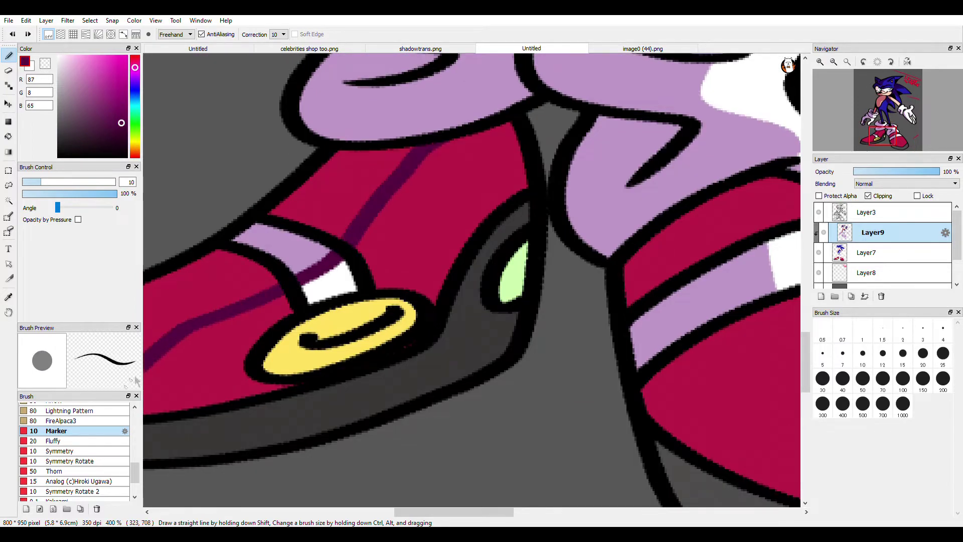
- Fill the ankle and toe areas on the shadow side of the yellow-buckled shoe with dark purple
scroll(362, 310, "up", 1)
left_click(9, 137)
left_click(467, 210)
scroll(466, 220, "down", 1)
left_click(525, 143)
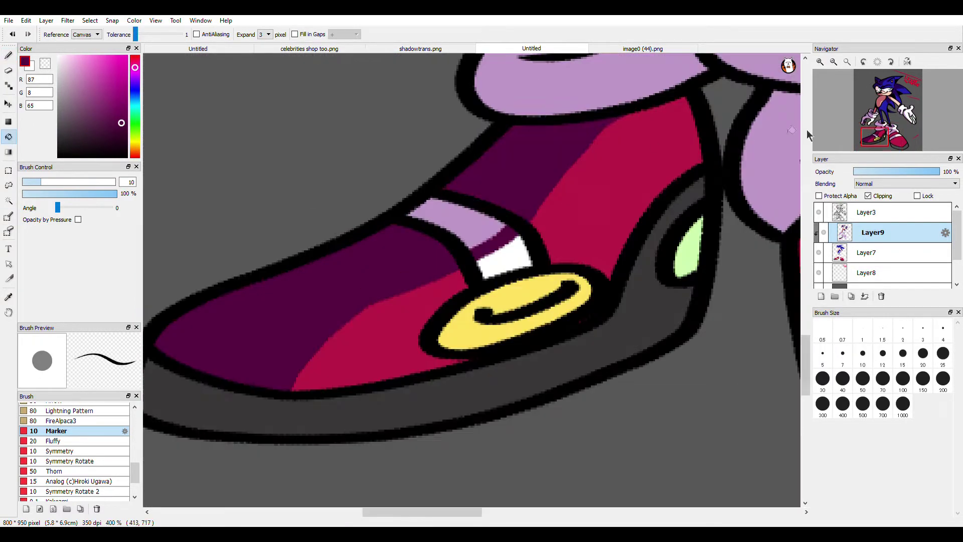
- Erase the dark purple line from the buckled shoe's strap and repaint the strap's lilac shadow edge
left_click(8, 56)
scroll(569, 127, "up", 1)
left_click(8, 71)
scroll(461, 304, "up", 1)
left_click_drag(414, 321, 479, 276)
left_click(9, 298)
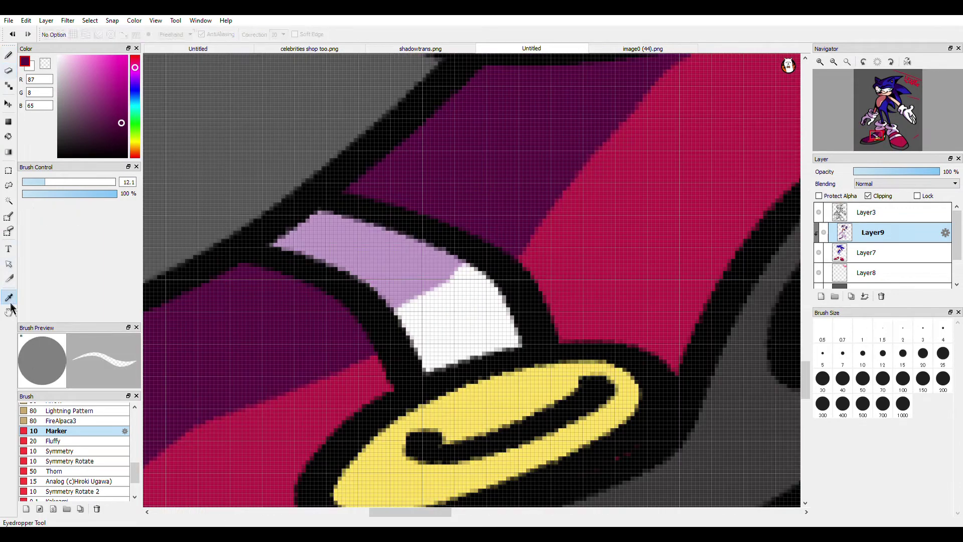
left_click(351, 256)
left_click(9, 56)
left_click_drag(399, 316, 470, 279)
- Sample the dark purple, draw a shadow boundary across the other shoe, and fill its shaded upper and toe areas
scroll(421, 246, "down", 4)
left_click(9, 297)
left_click(369, 262)
left_click(9, 56)
scroll(492, 165, "down", 1)
scroll(555, 224, "up", 3)
mouse_move(477, 120)
left_mouse_down()
mouse_move(574, 374)
mouse_move(505, 164)
mouse_move(469, 124)
mouse_move(493, 169)
left_mouse_up()
key("ctrl+z")
left_click(9, 137)
left_click(436, 160)
left_click(496, 269)
- Clean the dark purple off the front shoe's strap and redraw the strap's shadow edge in the sampled lilac
left_click(8, 71)
scroll(554, 167, "up", 1)
left_click(9, 297)
left_click(397, 229)
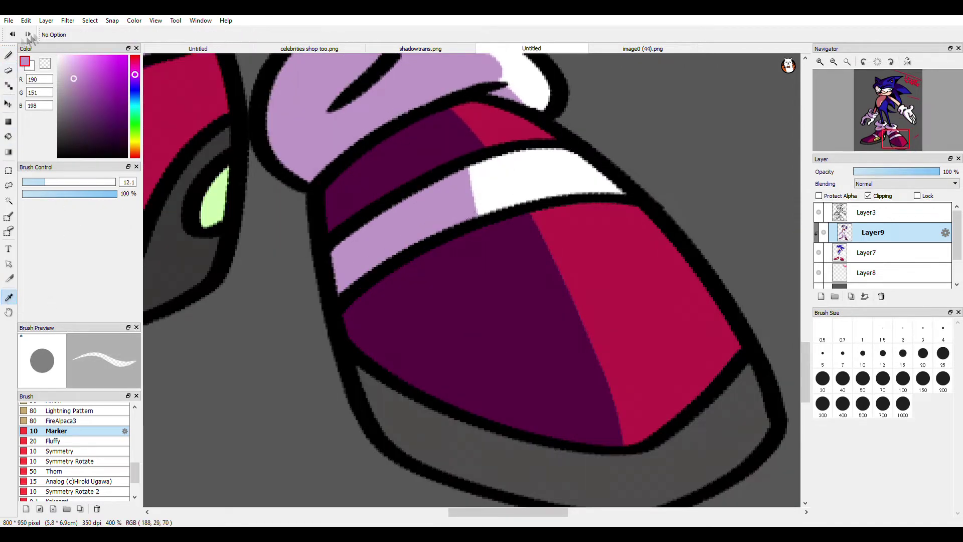
left_click(9, 55)
scroll(452, 190, "up", 2)
left_click_drag(595, 231, 524, 131)
key("ctrl+z")
mouse_move(521, 127)
left_mouse_down()
mouse_move(586, 229)
mouse_move(484, 147)
mouse_move(492, 234)
left_mouse_up()
scroll(473, 166, "down", 5)
left_click_drag(452, 200, 580, 255)
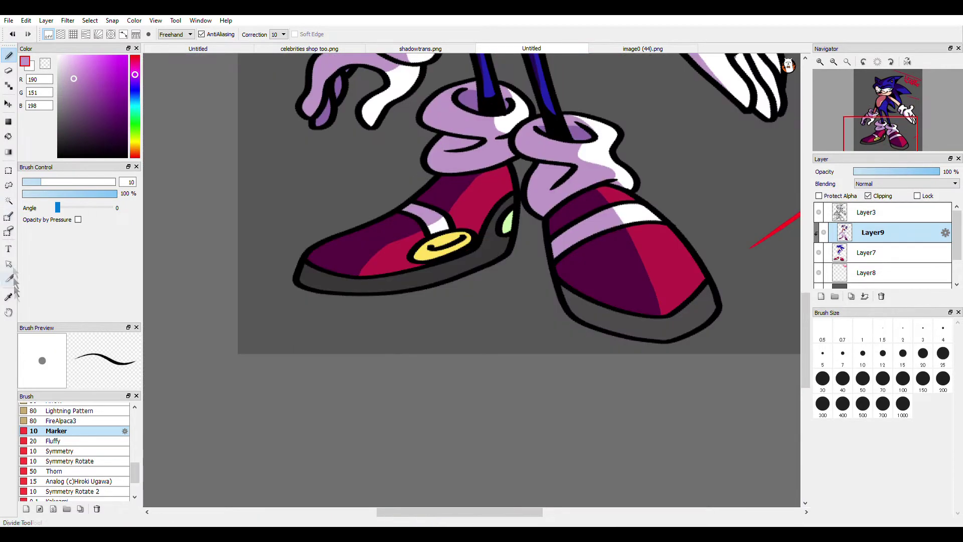
- Darken the sampled sole grey to RGB 22, 19, 19, then outline and fill the shadow on one shoe sole
scroll(304, 259, "up", 3)
key("i")
left_click(368, 311)
left_click(8, 55)
scroll(431, 286, "up", 2)
left_click_drag(450, 311, 448, 384)
left_click(9, 137)
left_click(402, 346)
- Draw the shadow boundary on the remaining shoe sole and fill its shaded part with the same near-black
scroll(413, 265, "down", 5)
left_click(9, 55)
scroll(651, 309, "up", 4)
left_click_drag(454, 223, 470, 324)
left_click(8, 136)
left_click(397, 266)
scroll(446, 261, "down", 7)
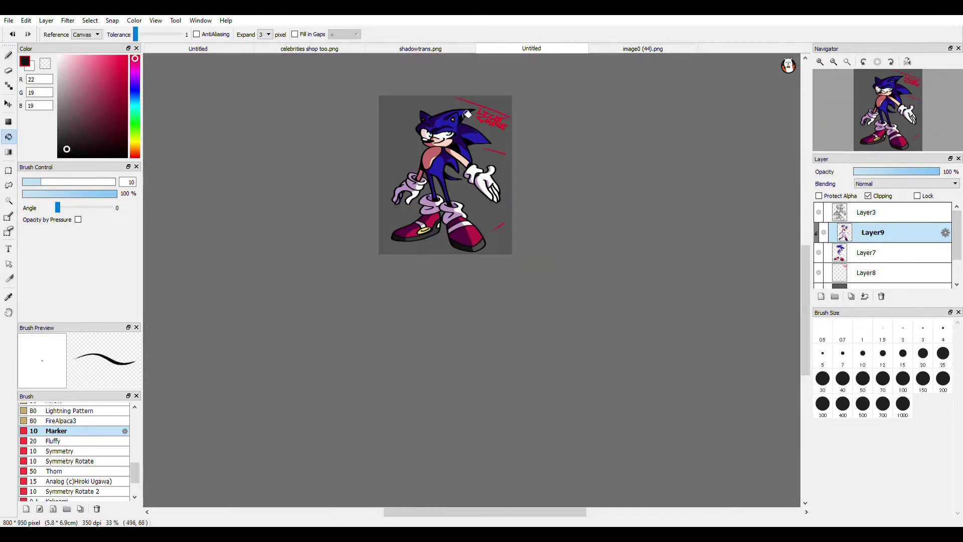
- Sample the far glove's lilac and lighten it to a pale pink rim-light colour, RGB 243, 205, 233
scroll(452, 138, "up", 3)
left_click(8, 297)
scroll(447, 314, "down", 1)
left_click_drag(436, 254, 440, 273)
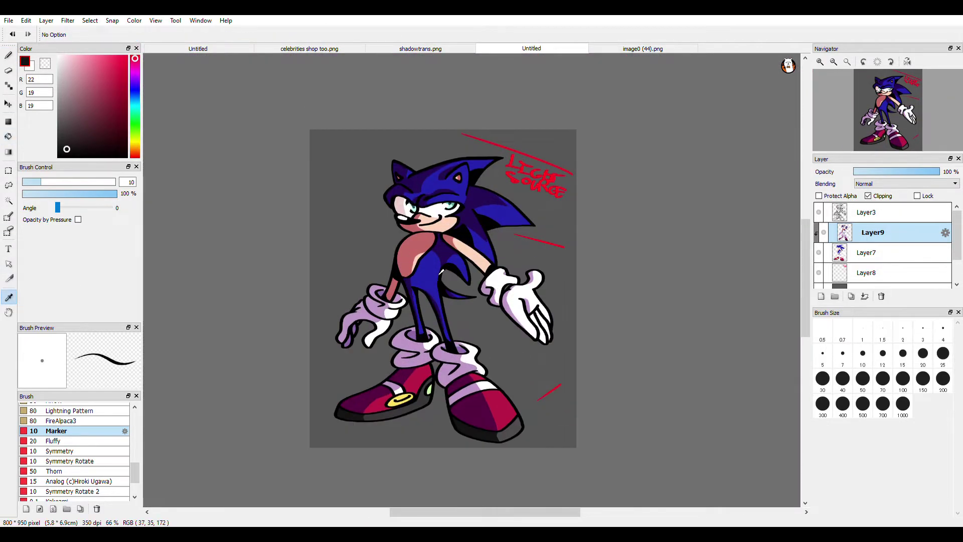
scroll(389, 316, "up", 5)
left_click(453, 399)
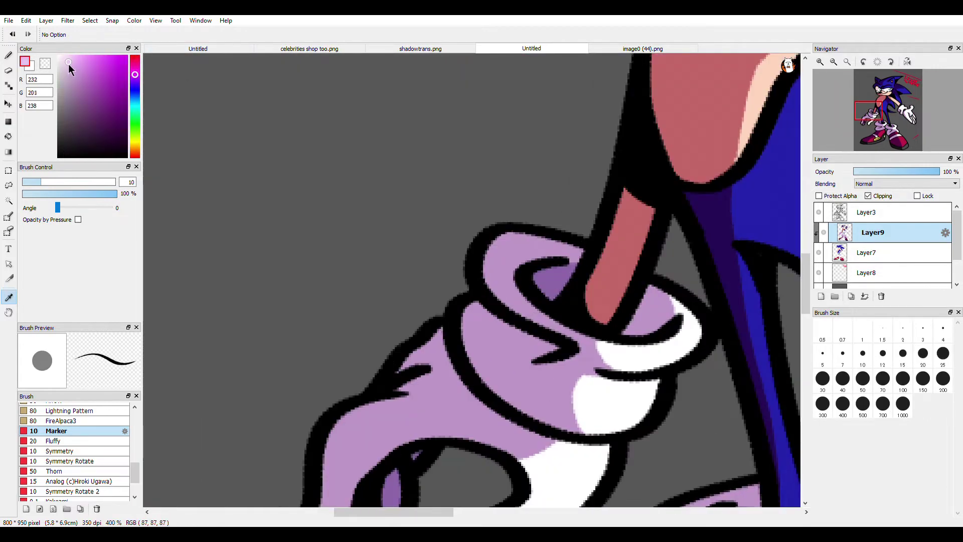
left_click_drag(134, 72, 134, 69)
- Paint a pale pink rim highlight along the outer edge of the far glove's hand and between its crease lines
left_click(8, 56)
scroll(458, 233, "down", 2)
scroll(413, 367, "up", 3)
mouse_move(344, 374)
left_mouse_down()
mouse_move(352, 327)
mouse_move(429, 228)
mouse_move(484, 217)
left_mouse_up()
key("ctrl+z")
left_click_drag(361, 248, 477, 212)
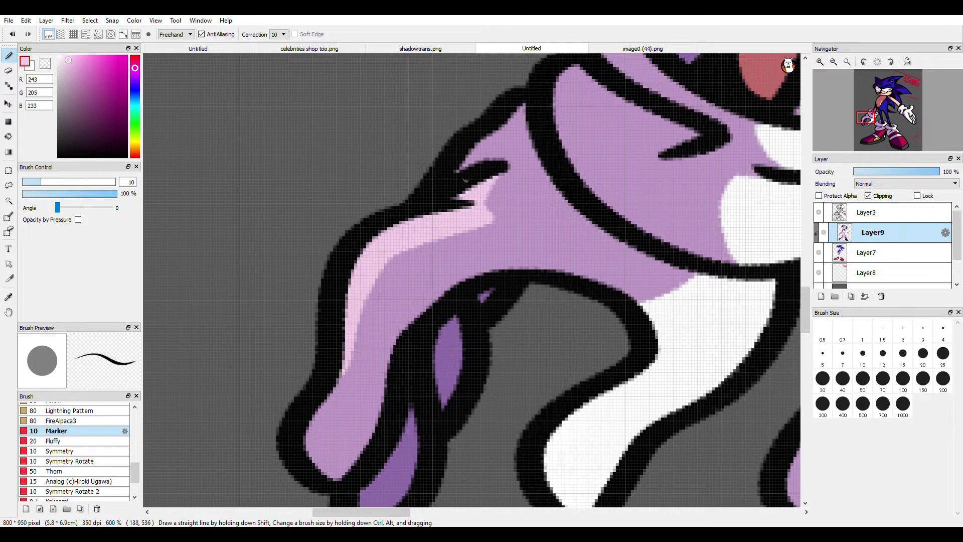
left_click_drag(474, 168, 490, 134)
- Paint the pale pink highlight on the far cuff's lower fold and clean its edge with the sampled lilac
scroll(489, 122, "down", 3)
scroll(532, 85, "up", 3)
left_click_drag(492, 260, 502, 156)
key("ctrl+z")
left_click_drag(476, 245, 474, 153)
left_click_drag(58, 207, 126, 224)
key("ctrl+z")
mouse_move(479, 241)
left_mouse_down()
mouse_move(489, 176)
mouse_move(570, 175)
mouse_move(484, 249)
left_mouse_up()
key("ctrl+z")
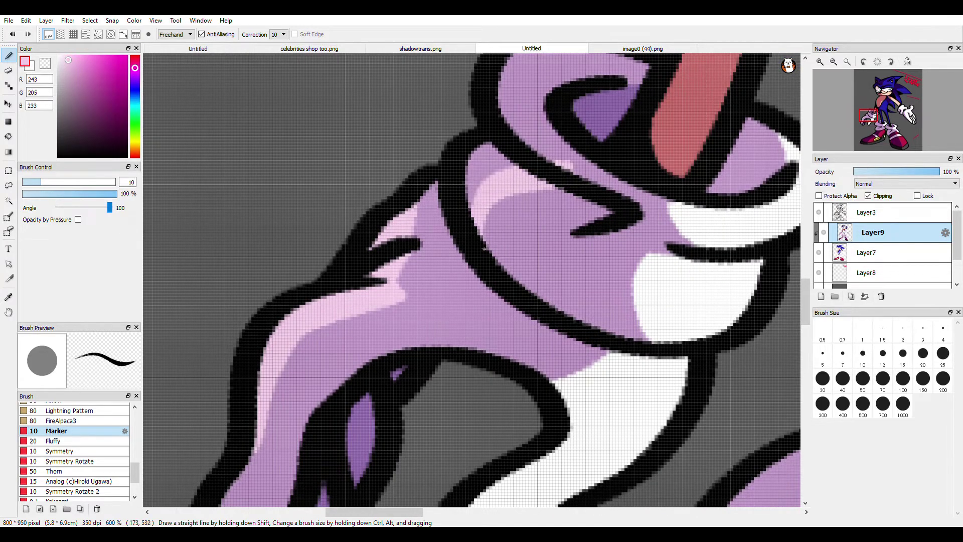
key("ctrl+z")
left_click(557, 166, "alt")
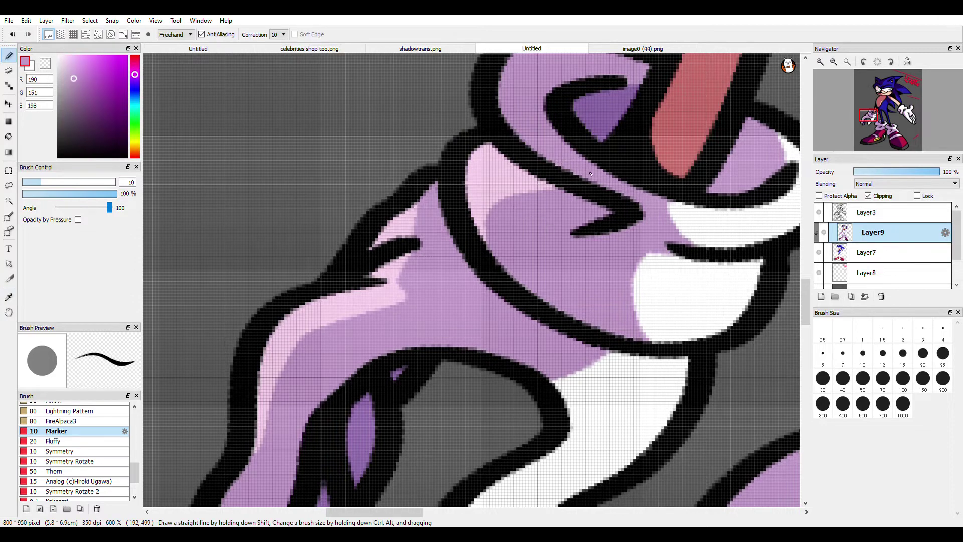
left_click(474, 194, "alt")
- Paint a pale pink rim highlight along the outer edge of the far cuff's upper fold
scroll(471, 190, "down", 3)
scroll(549, 106, "up", 3)
mouse_move(453, 237)
left_mouse_down()
mouse_move(425, 176)
mouse_move(579, 157)
left_mouse_up()
key("ctrl+z")
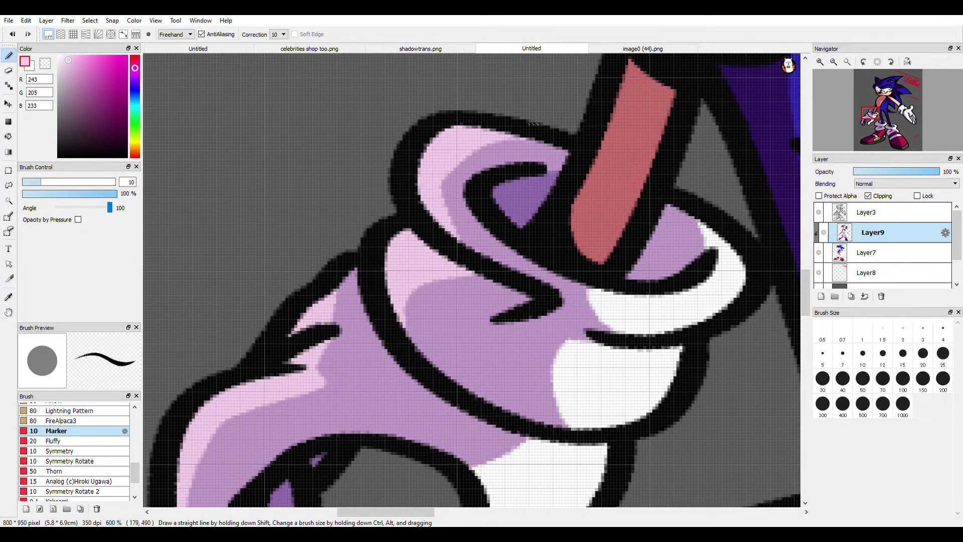
- Lighten the sampled skin shadow to pink, RGB 244, 162, 186, and paint a rim highlight along the far forearm
scroll(481, 138, "down", 3)
scroll(268, 286, "up", 2)
key("alt")
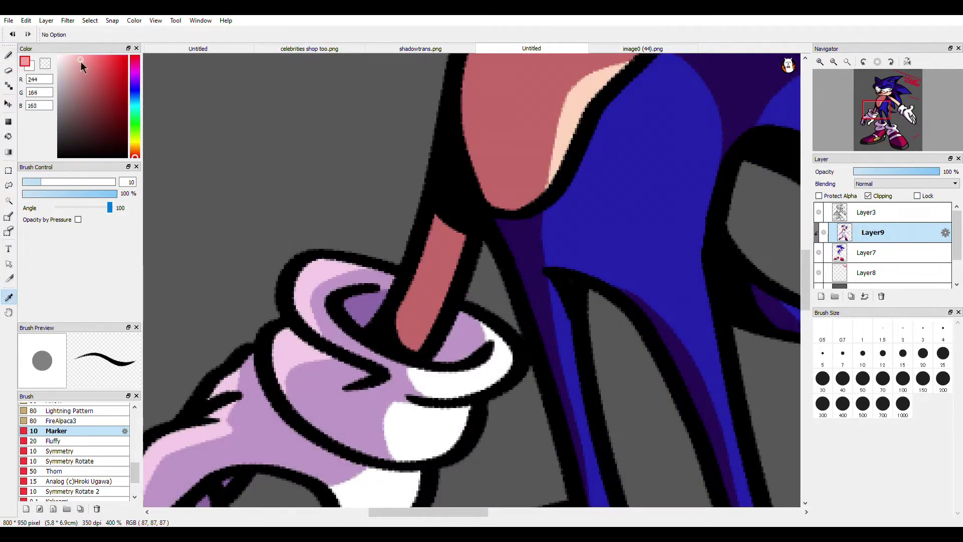
left_click(9, 56)
left_click_drag(403, 301, 430, 240)
key("ctrl+z")
scroll(440, 256, "up", 2)
mouse_move(367, 353)
left_mouse_down()
mouse_move(427, 189)
mouse_move(335, 331)
left_mouse_up()
- Paint pink rim highlights along the shadowed outer edges of the chest patch and the muzzle
scroll(394, 248, "down", 5)
scroll(444, 153, "up", 3)
scroll(407, 162, "up", 3)
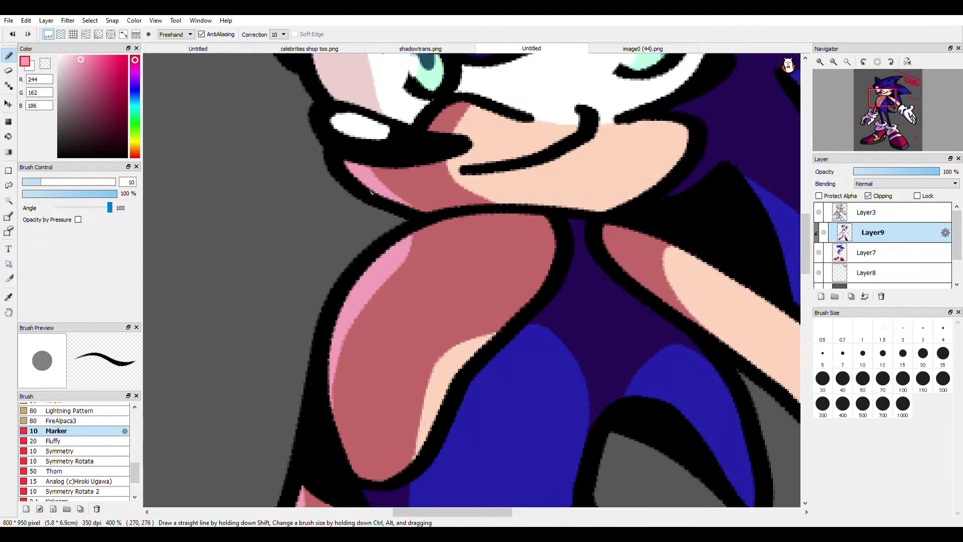
- Lighten the sampled dark fur shadow to purple, RGB 63, 16, 117, and paint a rim highlight along the top of the head
scroll(358, 172, "down", 5)
scroll(404, 136, "up", 4)
left_click(9, 297)
left_click(311, 196)
left_click_drag(110, 109, 107, 98)
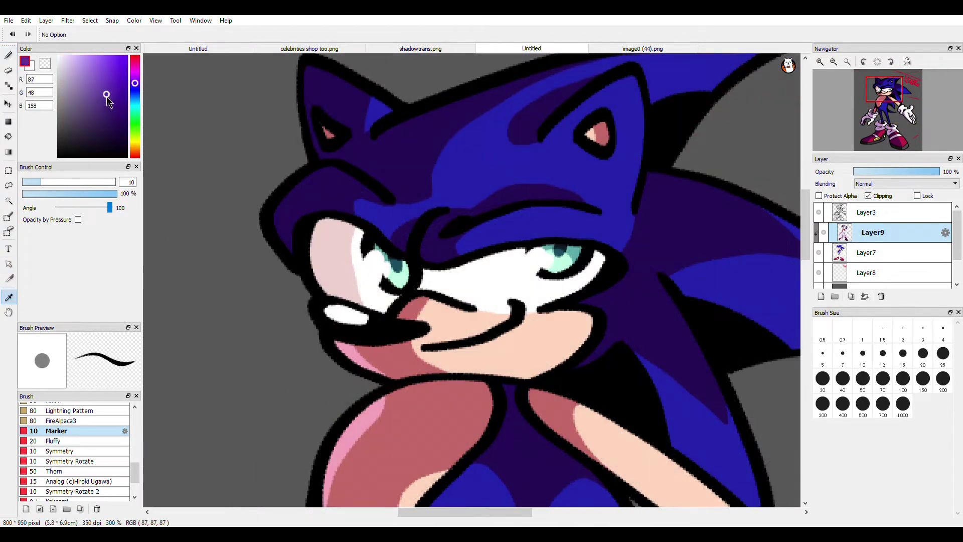
scroll(321, 246, "up", 2)
left_click(323, 149)
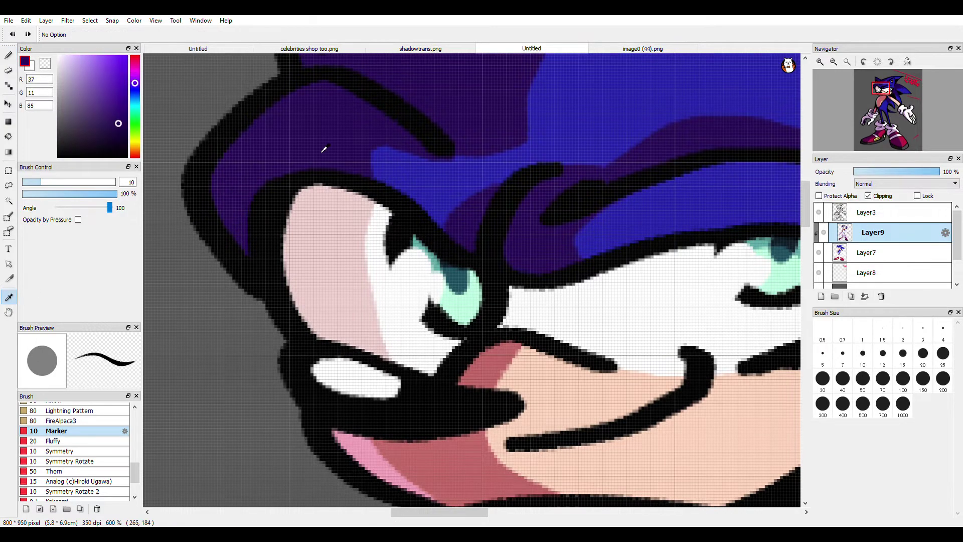
left_click(409, 178)
left_click(135, 84)
key("b")
scroll(213, 135, "down", 5)
scroll(264, 133, "up", 4)
scroll(284, 135, "down", 4)
scroll(301, 176, "up", 4)
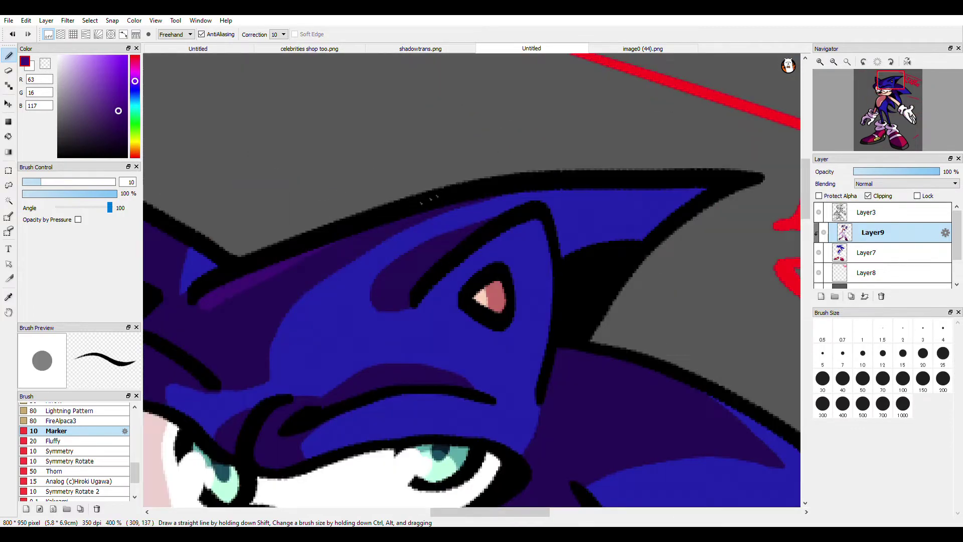
- Paint a curved purple highlight in the shadowed brow fold between the eyes, undoing the stray strokes
scroll(326, 225, "down", 4)
scroll(356, 316, "up", 6)
left_click_drag(357, 318, 397, 338)
key("ctrl+z")
left_click_drag(341, 196, 403, 328)
key("ctrl+z")
mouse_move(343, 191)
left_mouse_down()
mouse_move(344, 216)
mouse_move(444, 361)
left_mouse_up()
left_click_drag(444, 362, 371, 147)
key("ctrl+z")
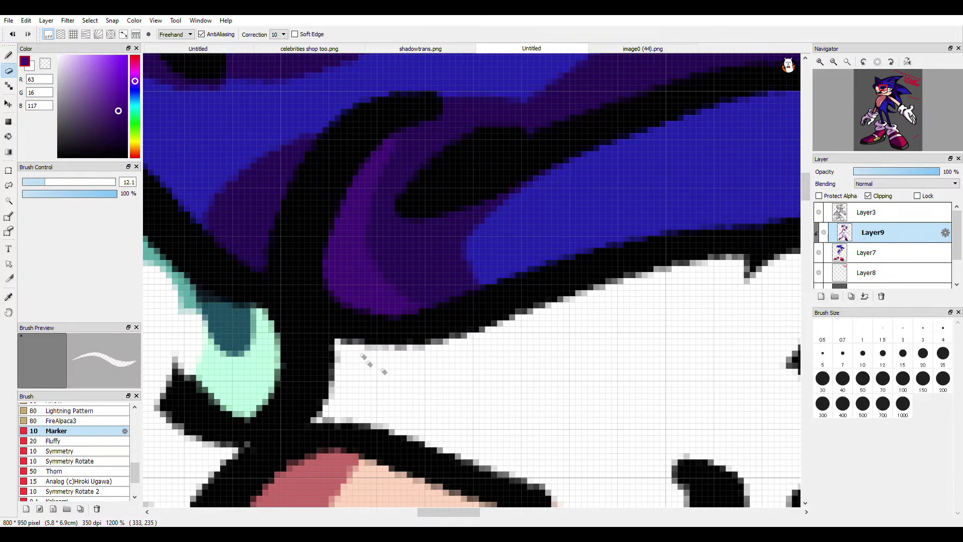
- Paint a thin purple rim highlight down the shadowed outer edge of the hip and far leg
scroll(359, 350, "down", 5)
scroll(347, 345, "up", 3)
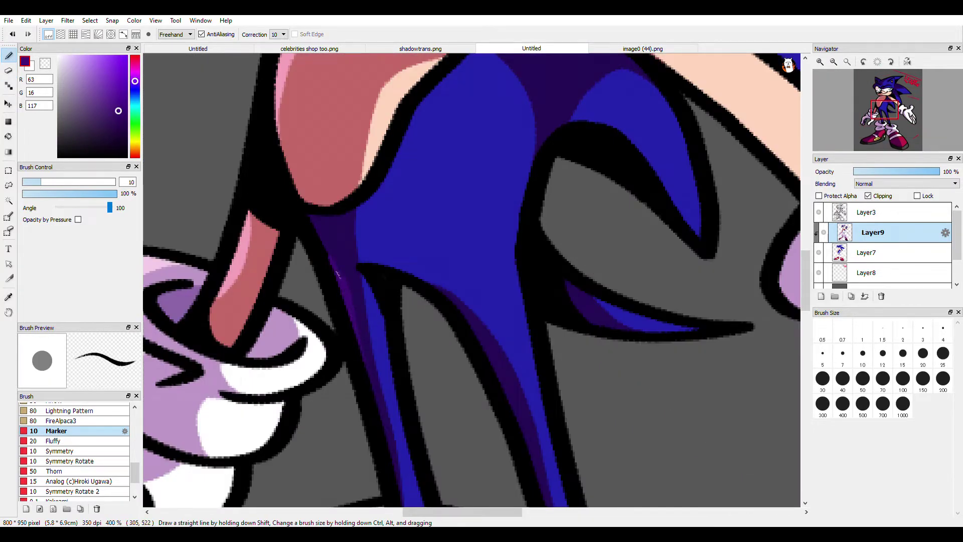
scroll(307, 225, "down", 3)
scroll(347, 281, "down", 1)
scroll(394, 281, "up", 2)
scroll(394, 286, "down", 2)
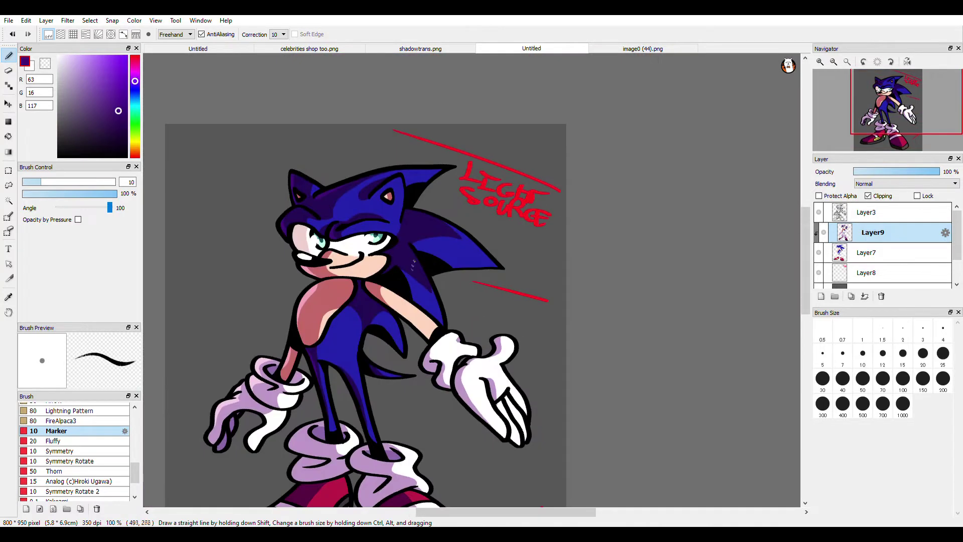
- Lighten the sampled shoe shadow to magenta, RGB 134, 14, 104, and paint rim highlights along the buckled shoe's upper edge
scroll(331, 462, "up", 2)
scroll(332, 457, "down", 2)
scroll(331, 457, "up", 3)
left_click(9, 297)
left_click(226, 352)
left_click(112, 102)
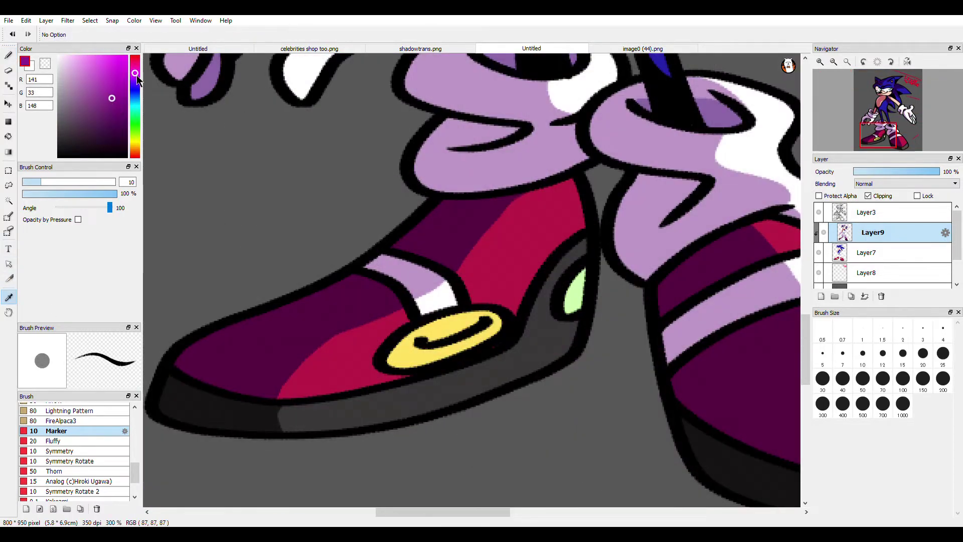
scroll(233, 312, "up", 2)
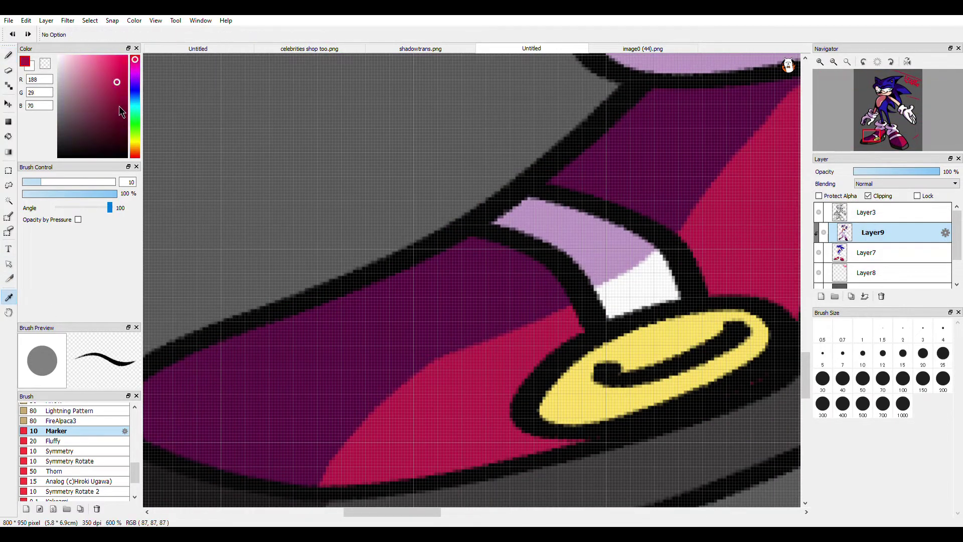
left_click(14, 63)
scroll(256, 381, "down", 1)
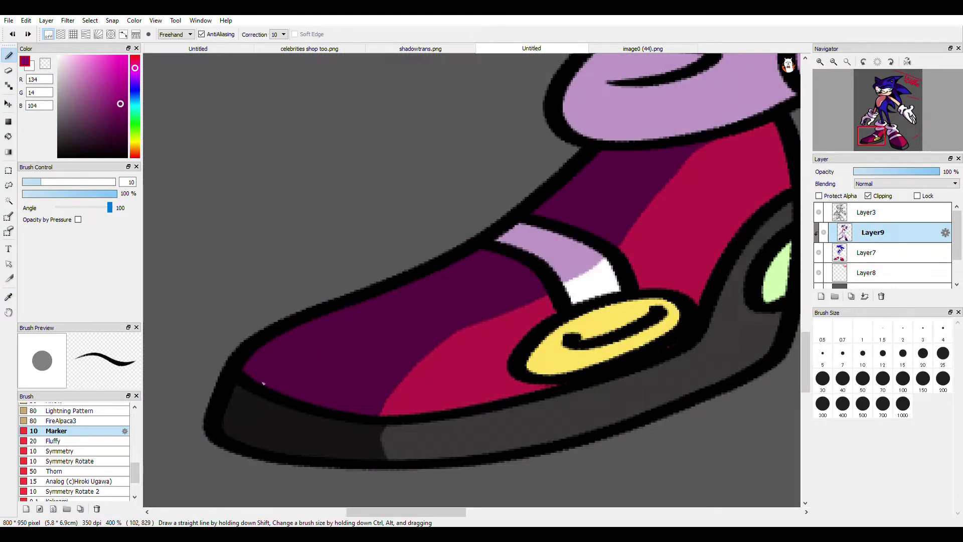
left_click_drag(299, 328, 251, 371)
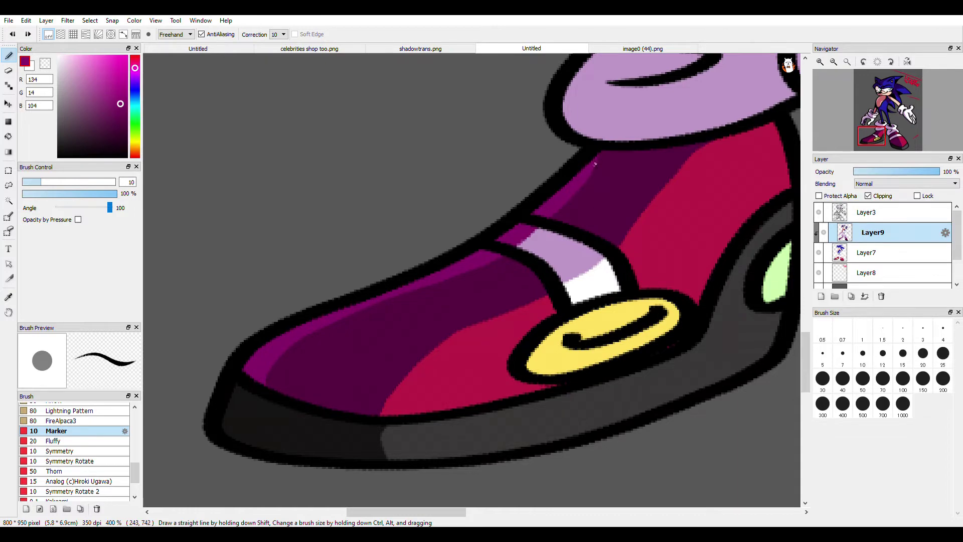
- Sample the pale pink, RGB 243, 205, 233, and paint a highlight on the outer end of the buckled shoe's strap
scroll(552, 301, "down", 1)
left_click(9, 297)
scroll(323, 286, "down", 1)
left_click(281, 236)
left_click(9, 56)
scroll(411, 402, "up", 3)
scroll(359, 282, "up", 3)
left_click_drag(369, 306, 424, 286)
mouse_move(426, 283)
left_mouse_down()
mouse_move(444, 271)
mouse_move(444, 292)
left_mouse_up()
key("ctrl+z")
left_click(28, 183)
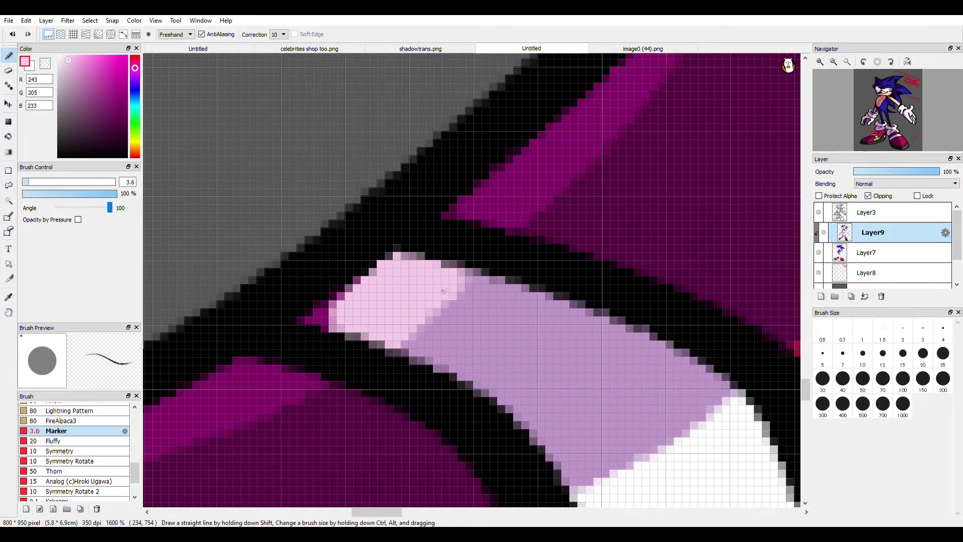
scroll(354, 247, "down", 4)
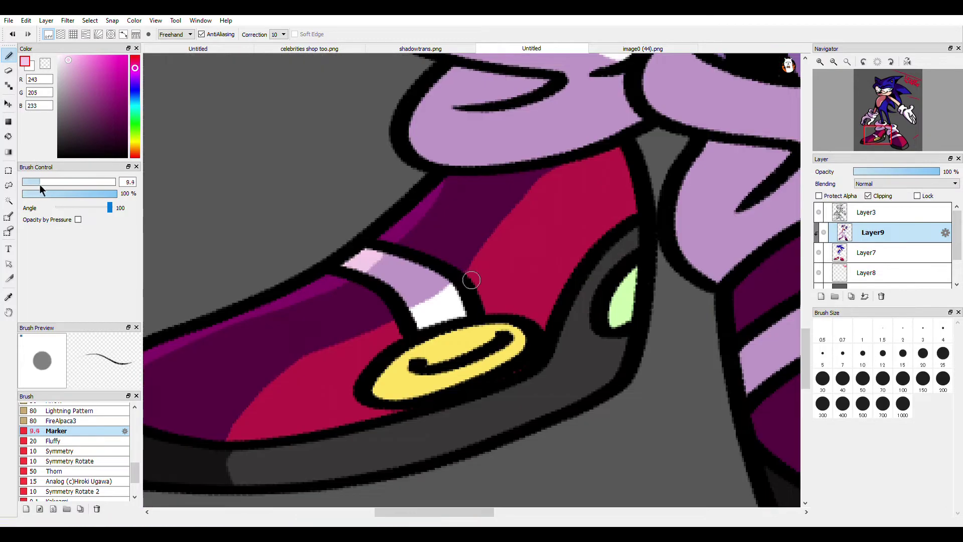
- Set the brush size to 11 and paint pale pink rim highlights on the upper and lower folds of the far sock
left_click_drag(38, 185, 43, 184)
scroll(363, 297, "down", 3)
scroll(386, 180, "up", 3)
left_click_drag(384, 127, 360, 206)
key("ctrl+z")
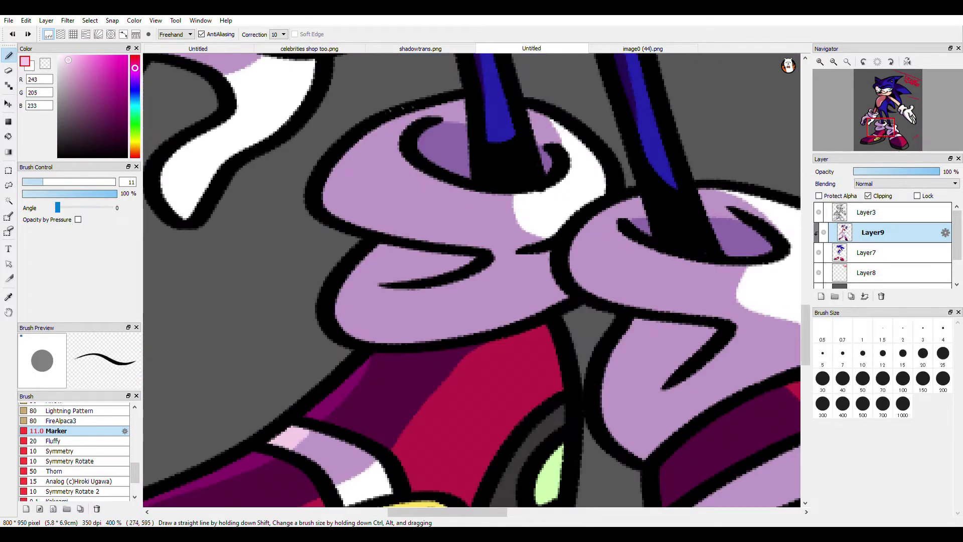
left_click_drag(380, 114, 386, 236)
left_click_drag(366, 276, 337, 338)
scroll(419, 243, "up", 1)
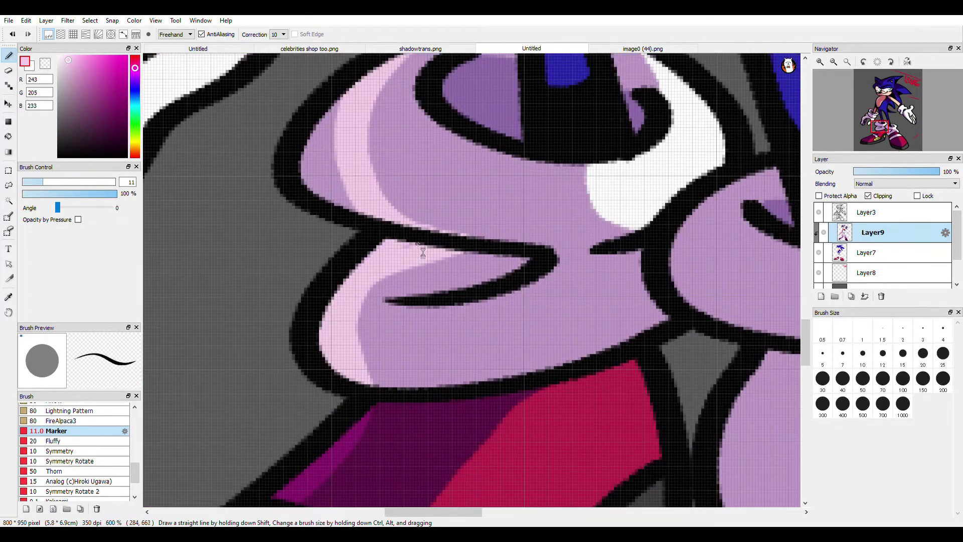
left_click_drag(344, 156, 314, 180)
scroll(331, 301, "down", 2)
scroll(408, 279, "up", 2)
- Paint pale pink rim highlights on both folds of the near sock and sample the lilac shadow for cleaning their edges
left_click(8, 296)
left_click(396, 256)
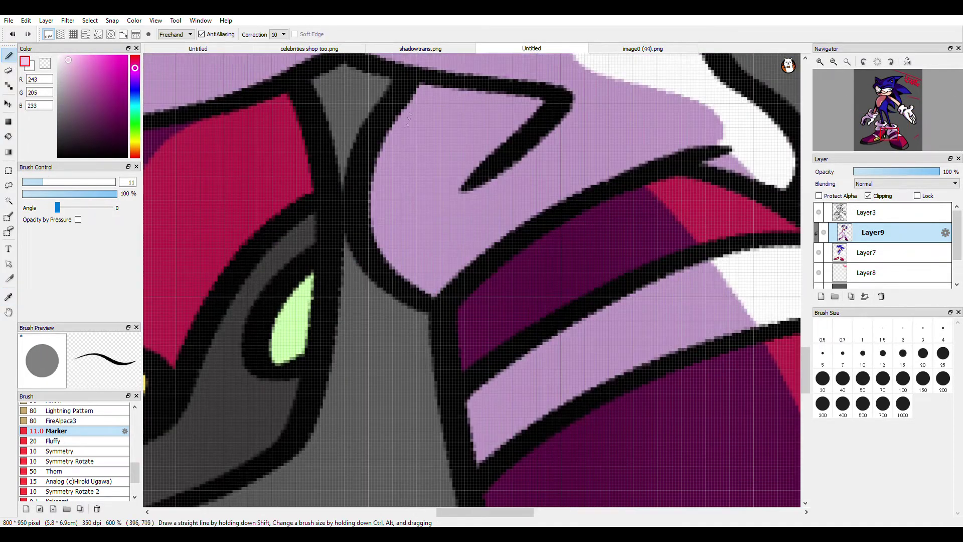
mouse_move(409, 120)
left_mouse_down()
mouse_move(386, 224)
mouse_move(436, 291)
mouse_move(475, 272)
left_mouse_up()
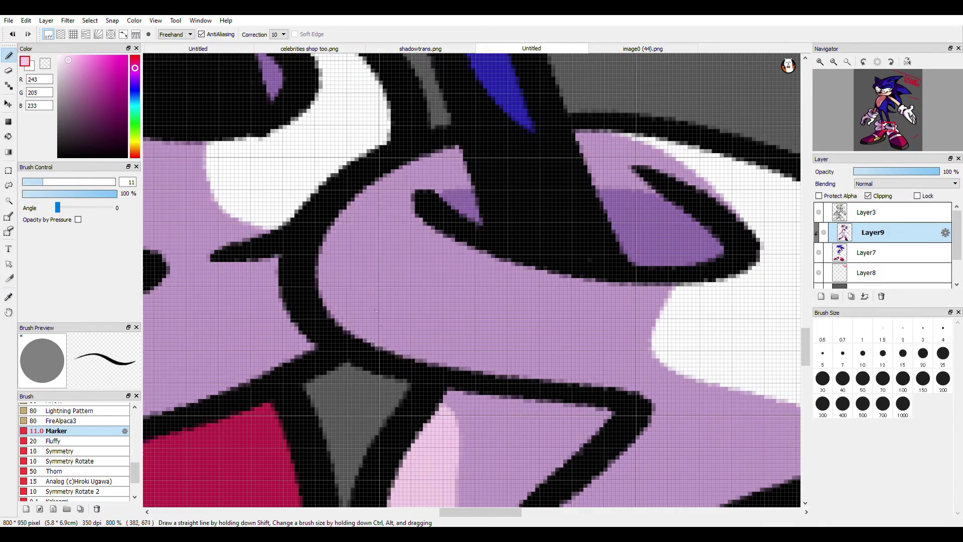
mouse_move(417, 359)
left_mouse_down()
mouse_move(326, 251)
mouse_move(344, 314)
left_mouse_up()
left_click_drag(496, 376, 397, 317)
mouse_move(444, 355)
left_mouse_down()
mouse_move(511, 382)
mouse_move(431, 336)
mouse_move(385, 207)
left_mouse_up()
key("ctrl+z")
key("ctrl+z")
mouse_move(442, 153)
left_mouse_down()
mouse_move(469, 358)
mouse_move(505, 371)
left_mouse_up()
scroll(430, 305, "down", 2)
key("i")
left_click(491, 391)
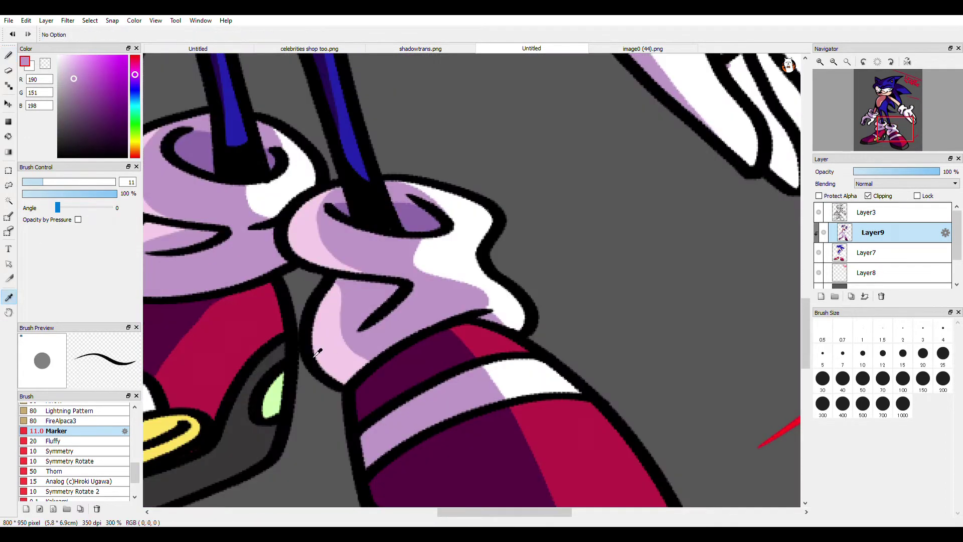
- Paint a pale pink highlight on the shadowed end of the near shoe's strap, undoing the stray strokes
left_click(9, 55)
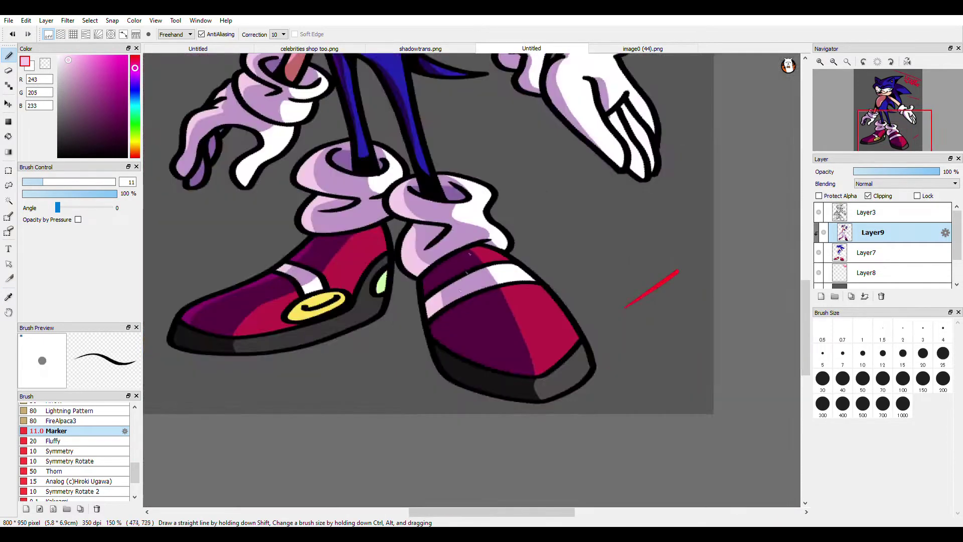
scroll(453, 302, "up", 3)
key("ctrl+z")
key("ctrl+z")
key("ctrl+z")
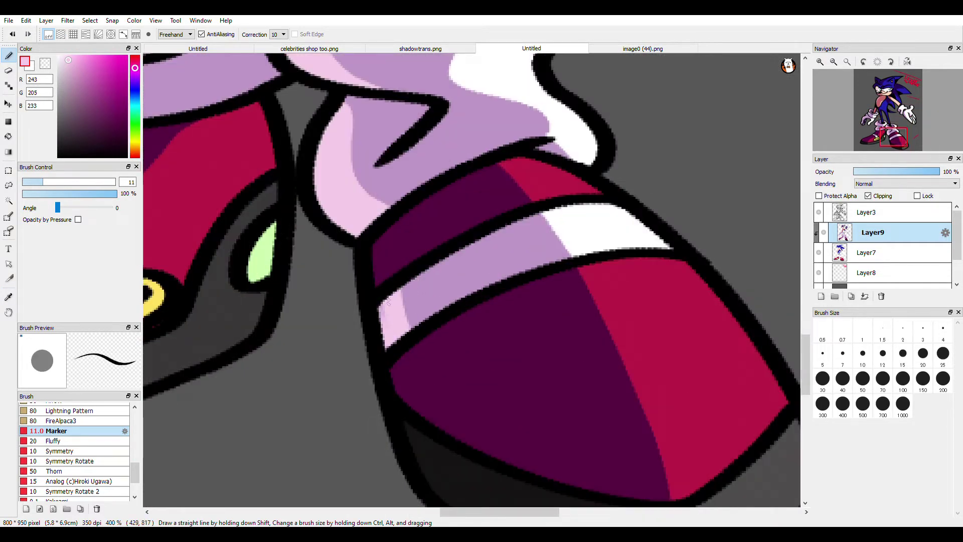
- Sample the magenta, RGB 134, 14, 104, and paint a highlight on the near shoe's panel above the strap
key("i")
key("ctrl+minus")
key("ctrl+minus")
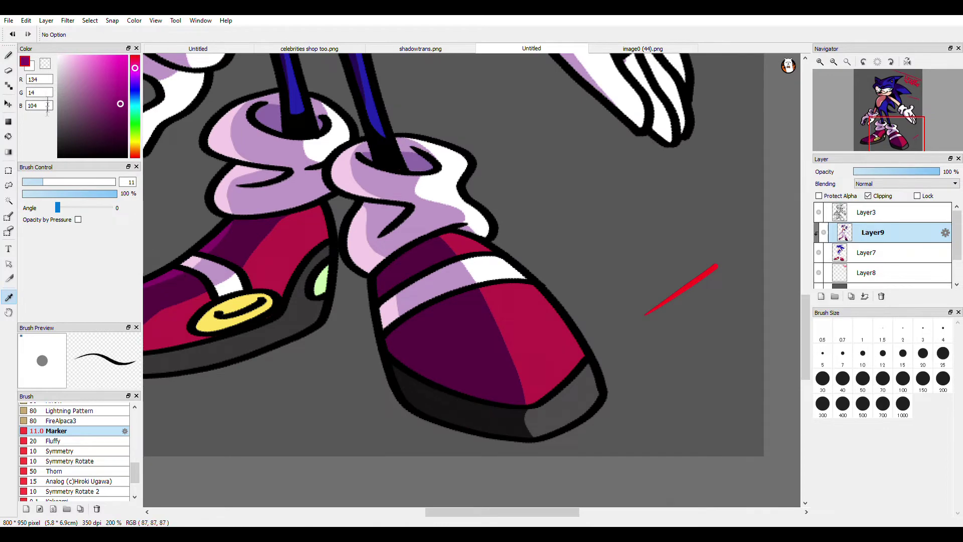
key("b")
key("ctrl+plus")
key("ctrl+plus")
key("ctrl+plus")
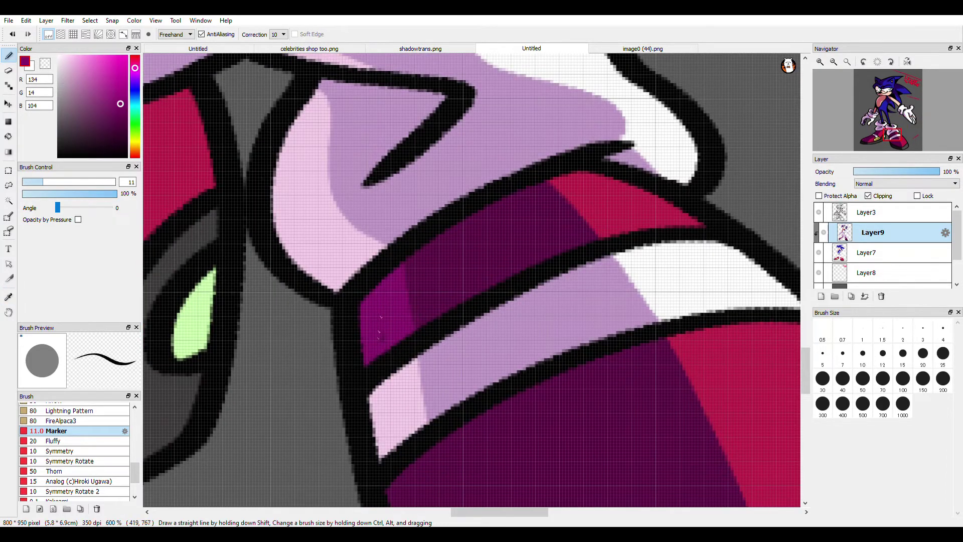
- Paint a magenta rim highlight curving along the shadowed outer and lower edge of the near shoe's toe section
scroll(377, 329, "down", 3)
scroll(366, 311, "up", 3)
left_click_drag(374, 296, 613, 498)
scroll(405, 357, "down", 1)
scroll(401, 355, "up", 2)
mouse_move(572, 455)
left_mouse_down()
mouse_move(488, 447)
mouse_move(274, 266)
mouse_move(296, 240)
left_mouse_up()
scroll(317, 243, "down", 3)
- Lighten the sampled sole shadow to RGB 55, 43, 52 and paint a highlight on the outer end of the near shoe's sole
left_click(8, 297)
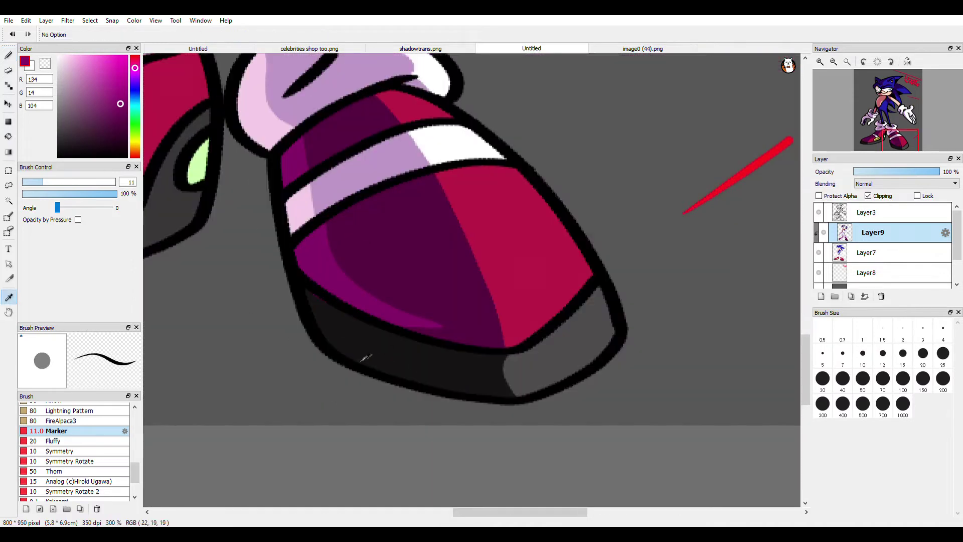
scroll(343, 333, "up", 2)
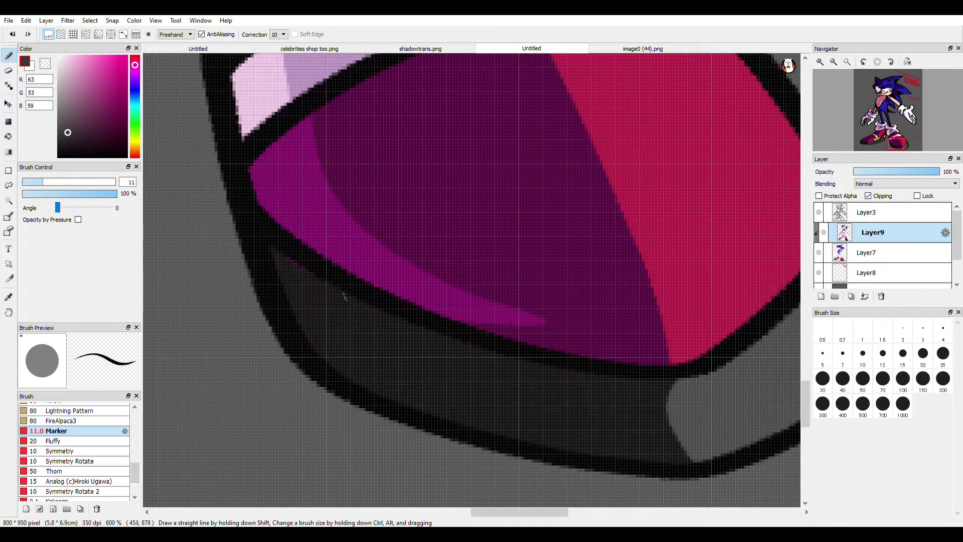
key("alt")
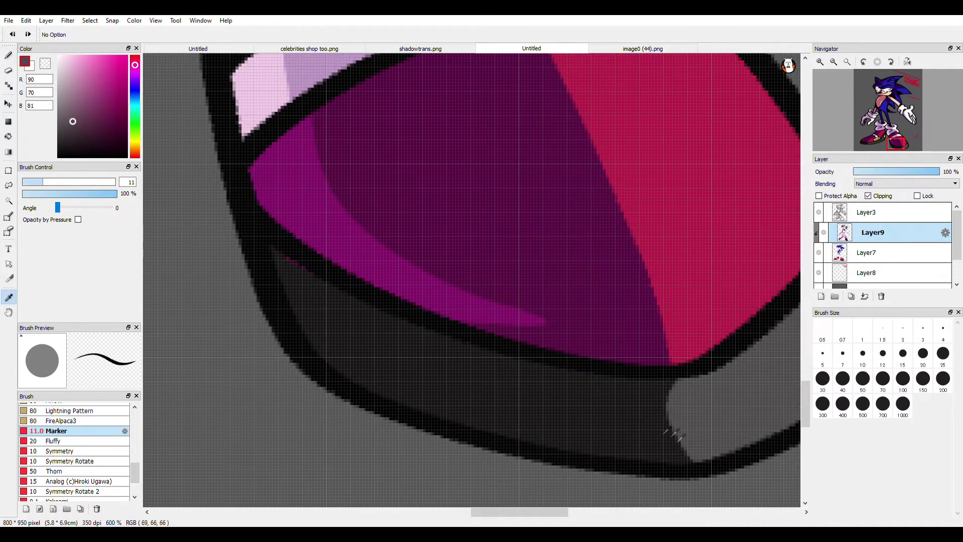
left_click(135, 69)
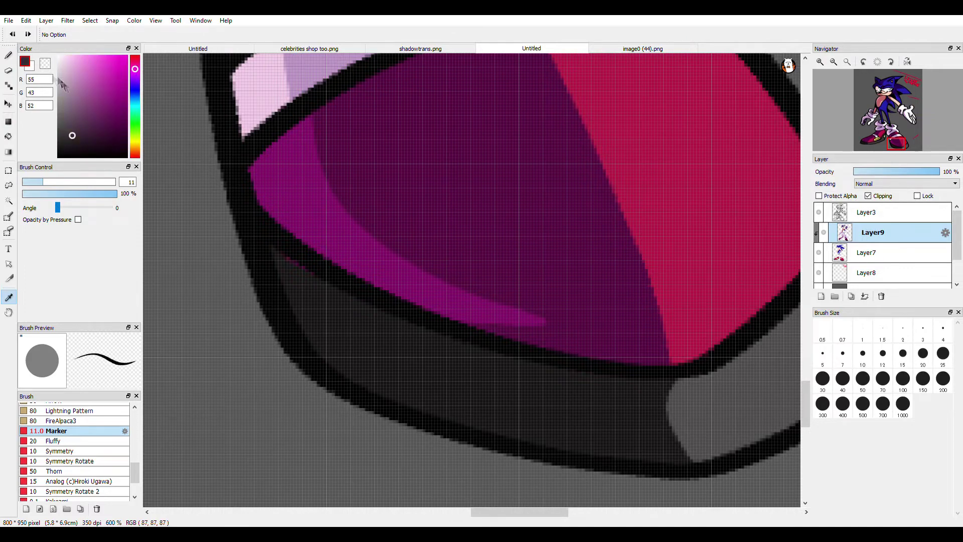
mouse_move(348, 389)
left_mouse_down()
mouse_move(302, 275)
mouse_move(301, 329)
left_mouse_up()
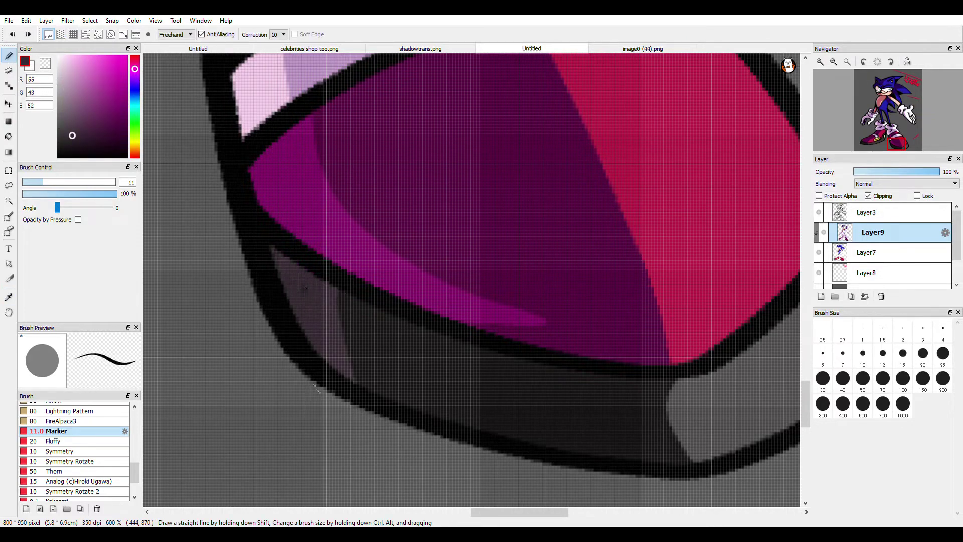
- Paint the same dark mauve highlight on the buckled shoe's sole tip and trim its edge with the sampled shadow, RGB 22, 19, 19
scroll(439, 310, "down", 5)
scroll(208, 291, "up", 4)
scroll(339, 298, "up", 1)
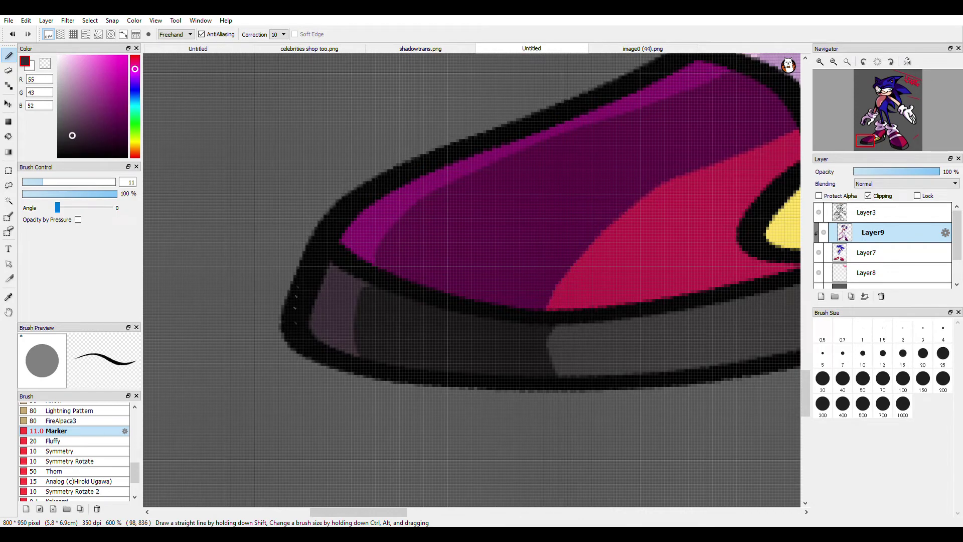
scroll(301, 342, "down", 4)
scroll(302, 342, "up", 6)
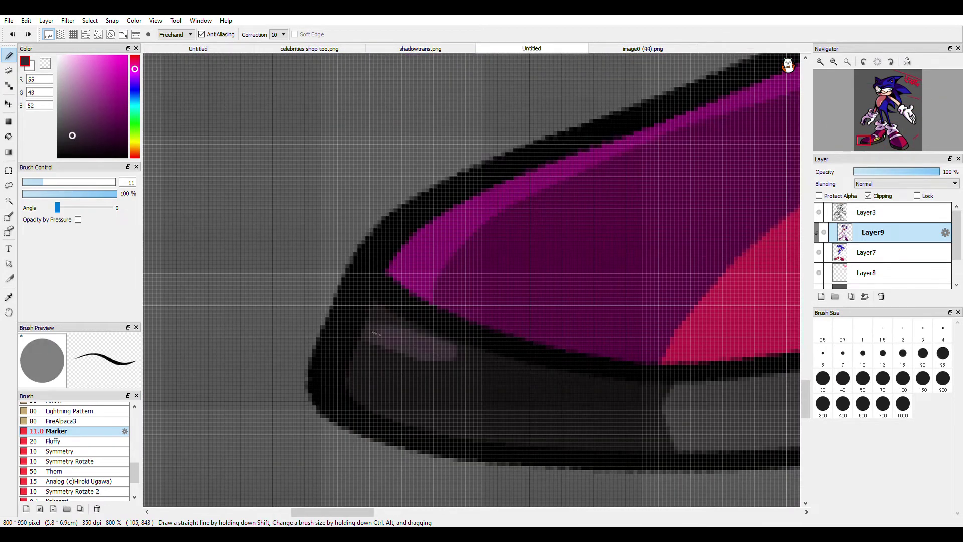
mouse_move(438, 349)
left_mouse_down()
mouse_move(384, 328)
mouse_move(395, 408)
mouse_move(429, 442)
left_mouse_up()
left_click(7, 300)
left_click(441, 398)
left_click(10, 57)
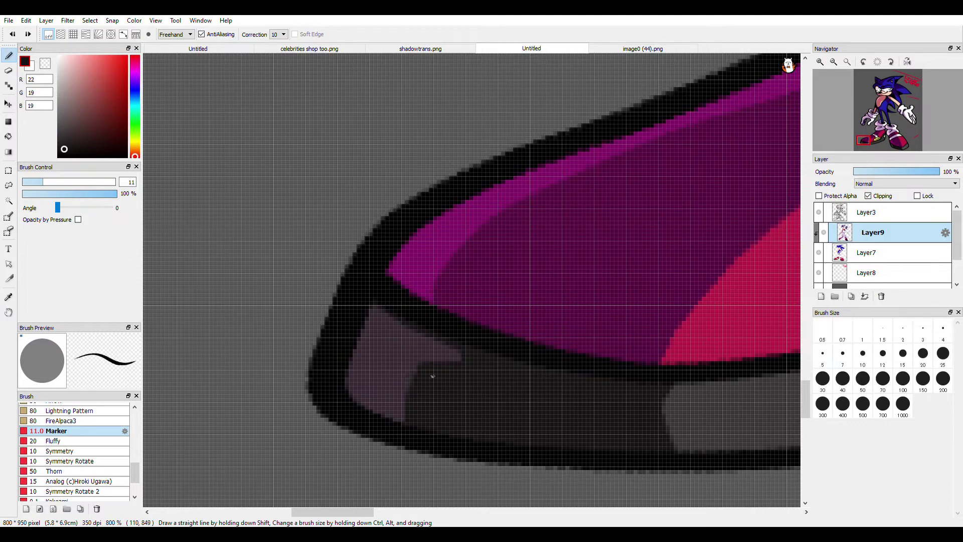
left_click_drag(433, 377, 422, 422)
- Extend the dark shadow, RGB 22, 19, 19, along the upper edge of the near shoe's light grey sole section
scroll(321, 336, "down", 6)
left_click(6, 302)
scroll(392, 358, "up", 5)
key("b")
scroll(469, 295, "down", 2)
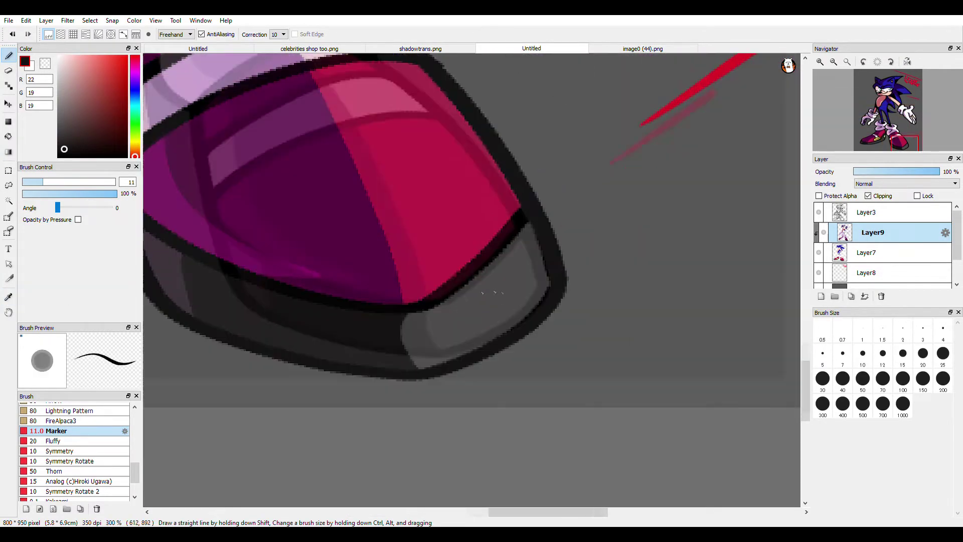
scroll(495, 292, "down", 5)
scroll(471, 258, "up", 8)
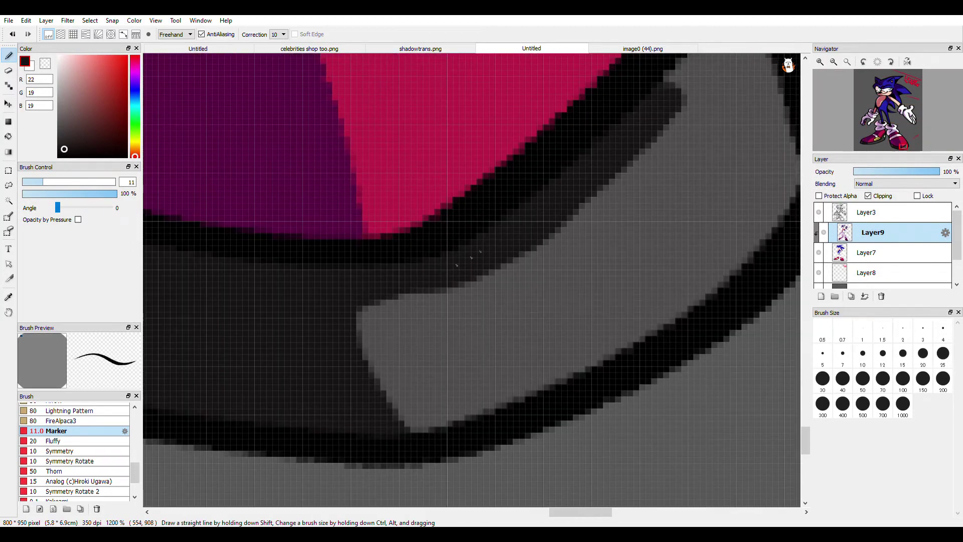
scroll(453, 272, "down", 8)
- Lighten the sampled peach skin to cream, RGB 255, 250, 223, and paint a highlight along the lit near arm, undoing the stray stroke
key("i")
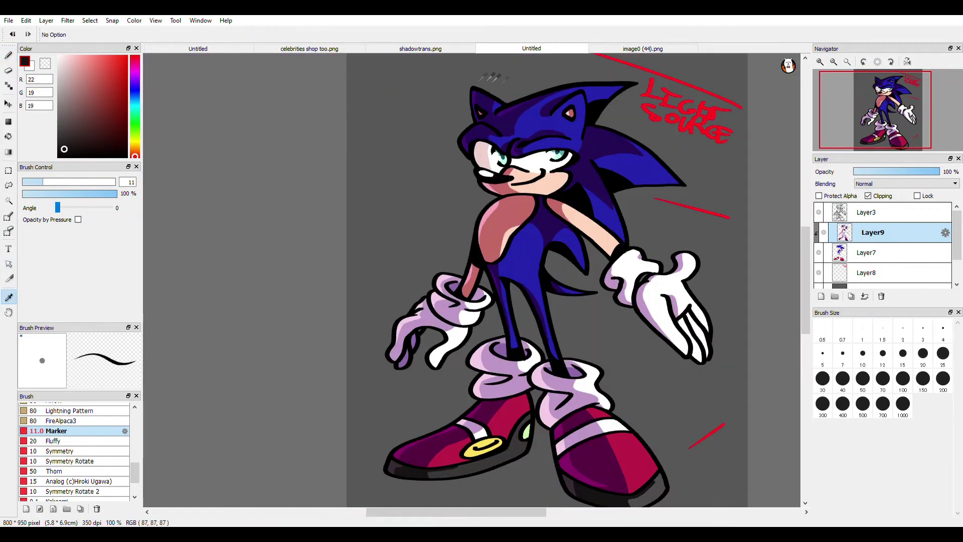
scroll(582, 203, "up", 1)
scroll(581, 203, "up", 2)
left_click(581, 204)
key("b")
left_click_drag(135, 151, 135, 144)
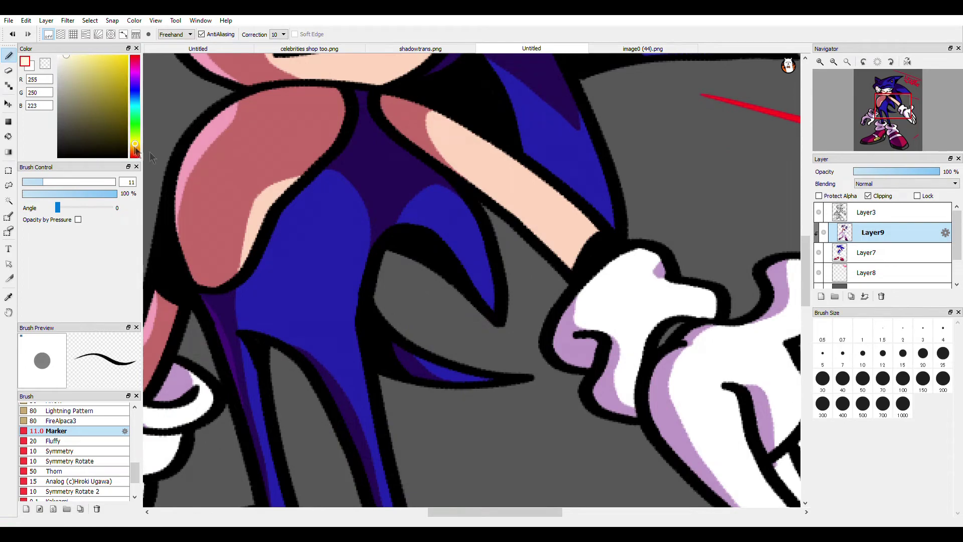
scroll(432, 205, "down", 2)
scroll(485, 185, "up", 3)
left_click_drag(399, 124, 567, 248)
mouse_move(527, 209)
left_mouse_down()
mouse_move(433, 142)
mouse_move(349, 203)
left_mouse_up()
scroll(458, 211, "down", 4)
scroll(439, 157, "up", 4)
key("ctrl+z")
- Paint a broad cream highlight along the light-facing edge of the muzzle's cheek
scroll(346, 166, "up", 3)
left_click_drag(462, 123, 283, 402)
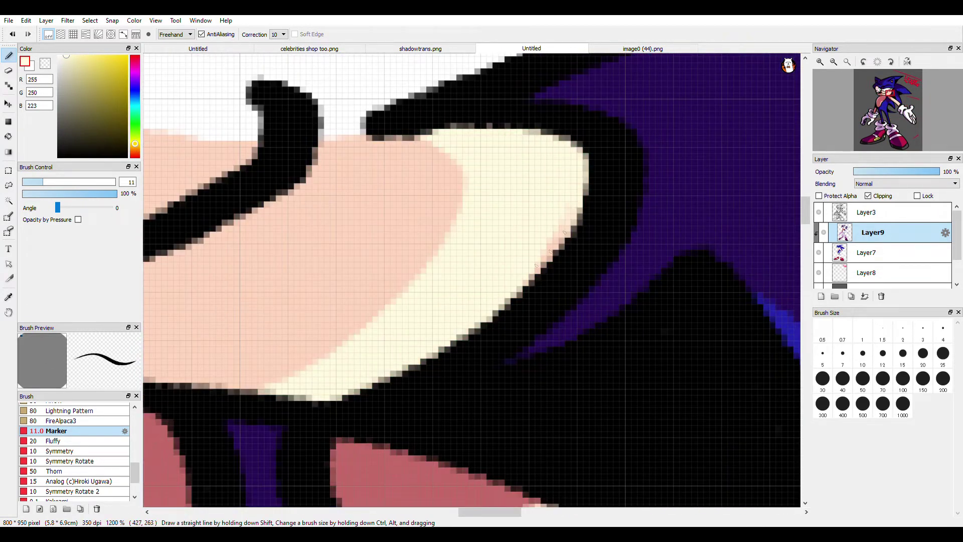
scroll(533, 217, "down", 5)
left_click(9, 297)
scroll(532, 316, "down", 1)
scroll(537, 321, "up", 2)
scroll(502, 281, "down", 2)
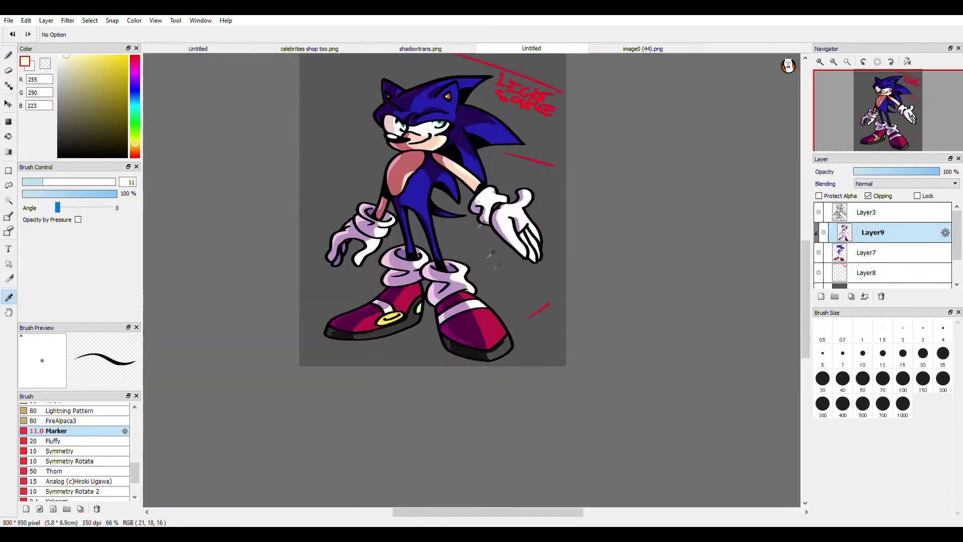
- Sample a base colour and adjust it to a light blue, RGB 95, 160, 223, for highlighting the blue fur
scroll(401, 241, "up", 3)
left_click(406, 286)
left_click(98, 70)
left_click_drag(98, 71, 98, 68)
left_click_drag(135, 90, 135, 98)
left_click(9, 55)
scroll(407, 182, "down", 2)
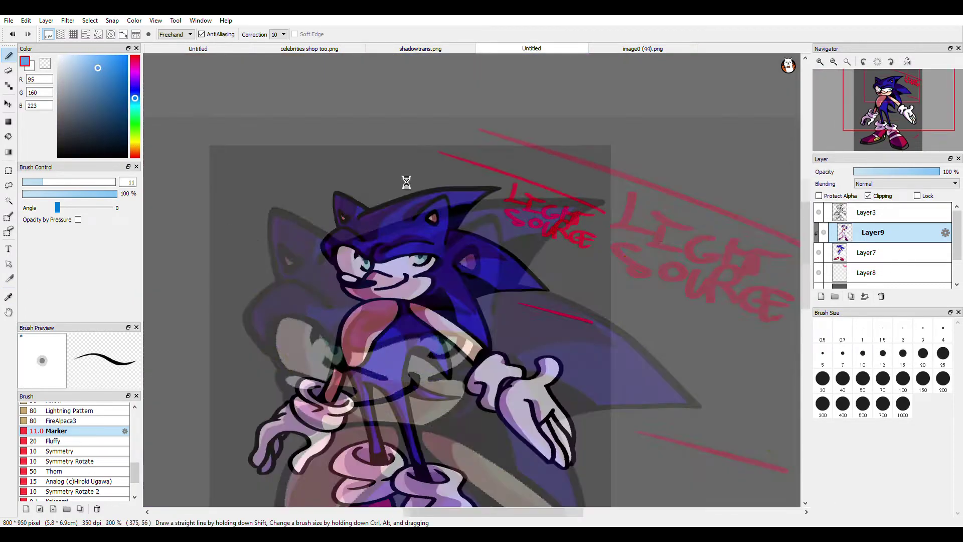
- Paint light blue highlights along the upper and lower edges of the large back quill with brush size 19, undoing the faulty strokes
scroll(373, 285, "up", 3)
left_click_drag(334, 286, 475, 273)
key("ctrl+z")
left_click(59, 182)
left_click_drag(495, 311, 291, 84)
left_click_drag(233, 57, 334, 141)
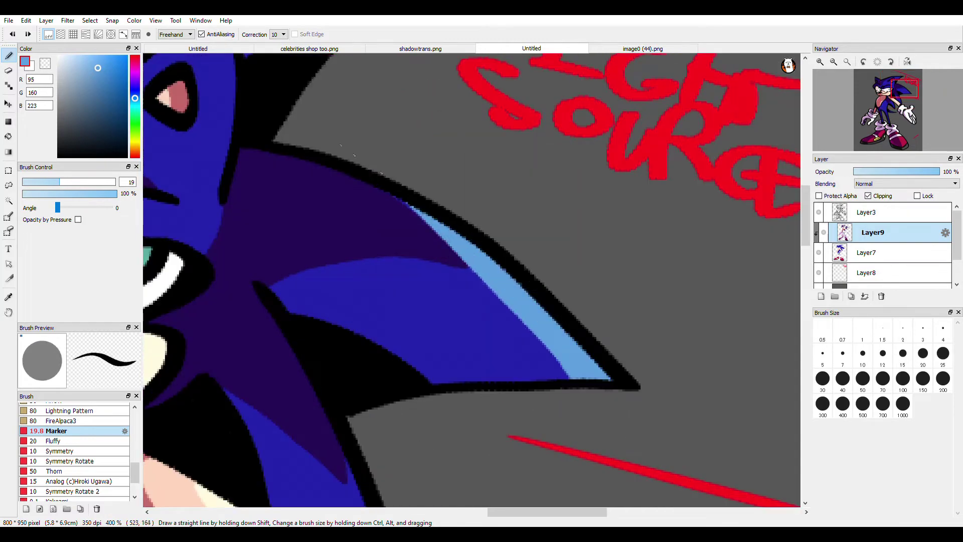
key("ctrl+z")
mouse_move(602, 386)
left_mouse_down()
mouse_move(436, 391)
mouse_move(455, 346)
mouse_move(413, 242)
left_mouse_up()
- Paint a narrow light blue highlight on the outer edge of the quill behind the near arm
scroll(479, 228, "down", 3)
scroll(456, 297, "up", 3)
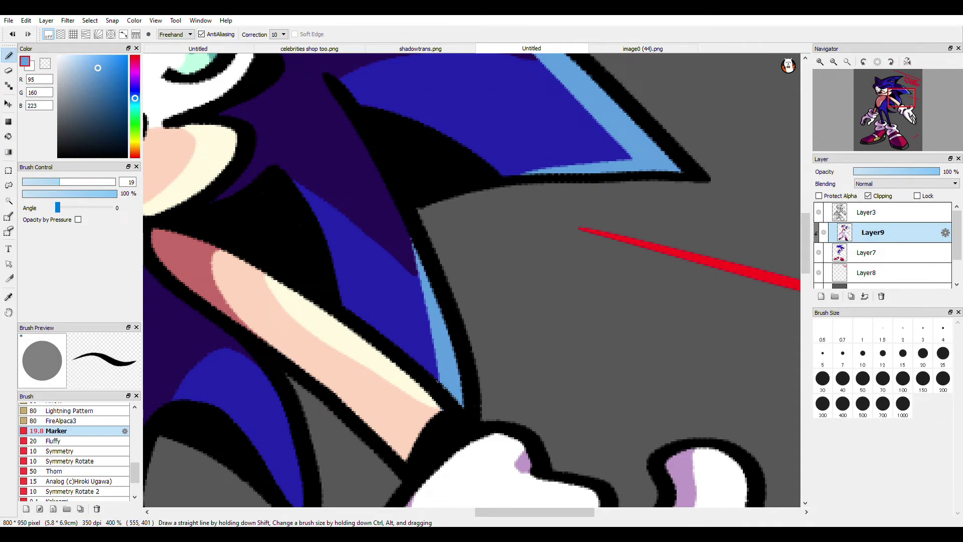
scroll(467, 406, "down", 2)
scroll(460, 424, "up", 3)
key("e")
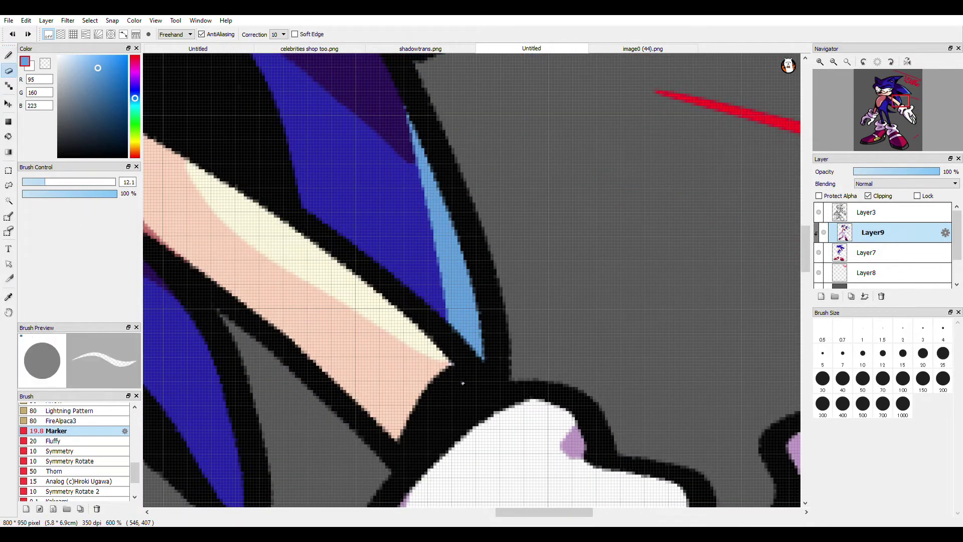
scroll(461, 382, "down", 3)
left_click(8, 56)
- Add light blue highlights to the outer edge of the small spine below the near arm and to the tail
scroll(543, 301, "up", 3)
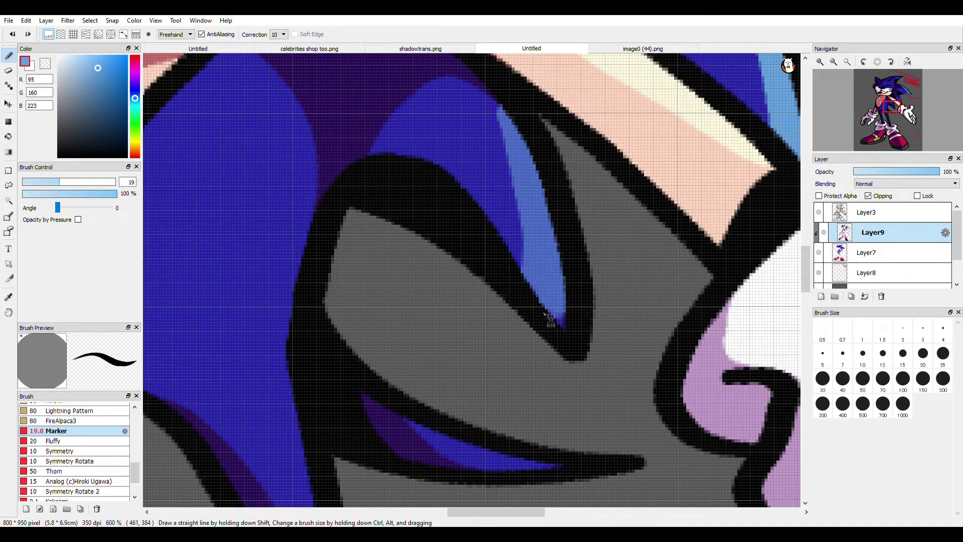
scroll(543, 301, "down", 2)
scroll(543, 301, "up", 1)
left_click_drag(460, 282, 610, 309)
scroll(610, 310, "down", 2)
scroll(456, 214, "up", 1)
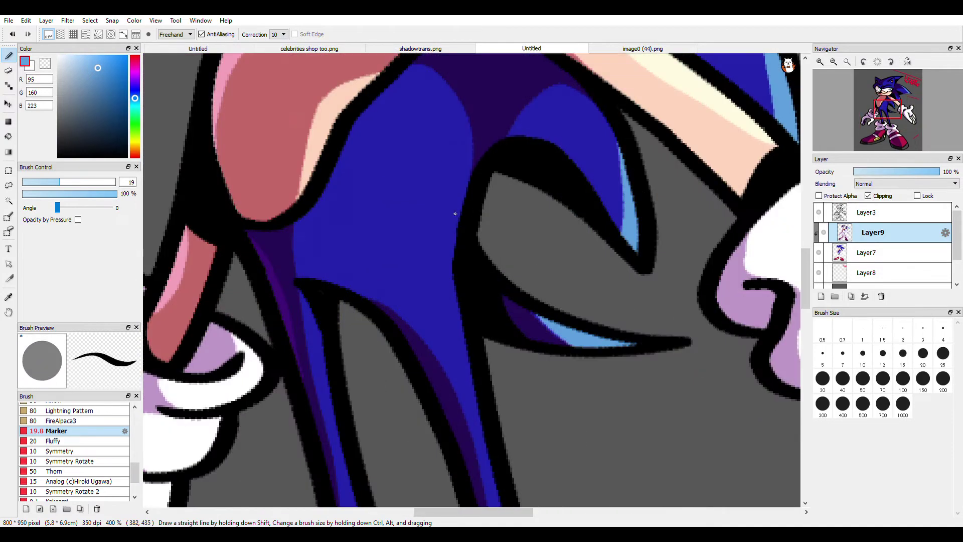
- Set the brush angle to 100 and paint a tapering light blue highlight from the torso's lit side down the near leg
left_click_drag(470, 280, 437, 163)
key("ctrl+z")
left_click_drag(58, 207, 112, 207)
mouse_move(462, 242)
left_mouse_down()
mouse_move(437, 204)
mouse_move(447, 306)
left_mouse_up()
key("ctrl+z")
mouse_move(456, 143)
left_mouse_down()
mouse_move(426, 287)
mouse_move(479, 419)
left_mouse_up()
scroll(449, 213, "down", 2)
scroll(492, 396, "up", 2)
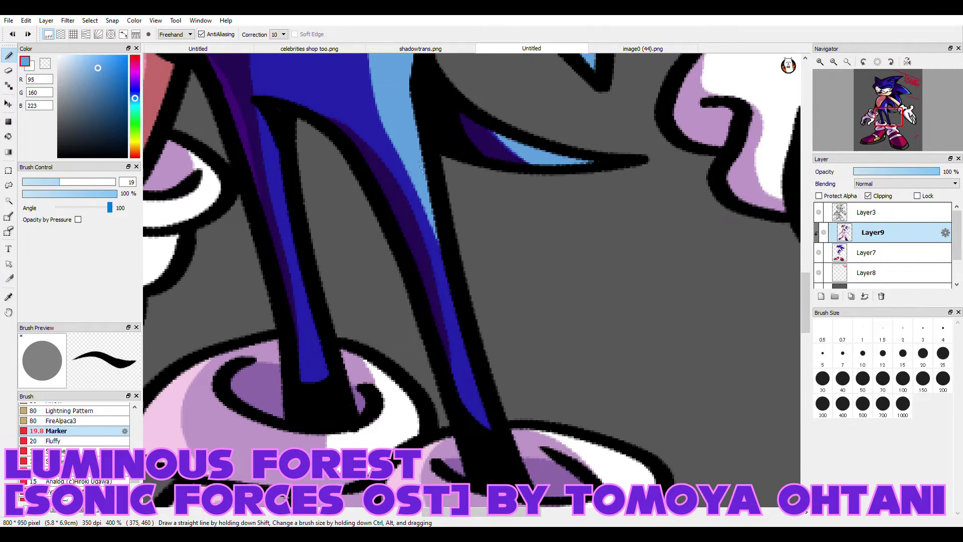
- Refine the upper end of the torso highlight with brush size 12.4 and add a thin light blue highlight down the far leg
scroll(477, 312, "down", 3)
scroll(428, 256, "up", 2)
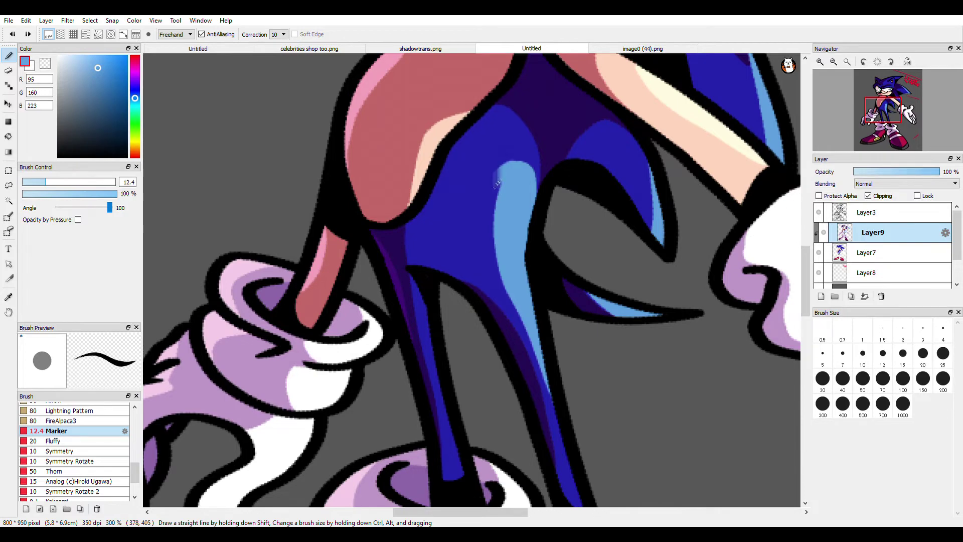
scroll(496, 183, "down", 3)
scroll(431, 208, "up", 4)
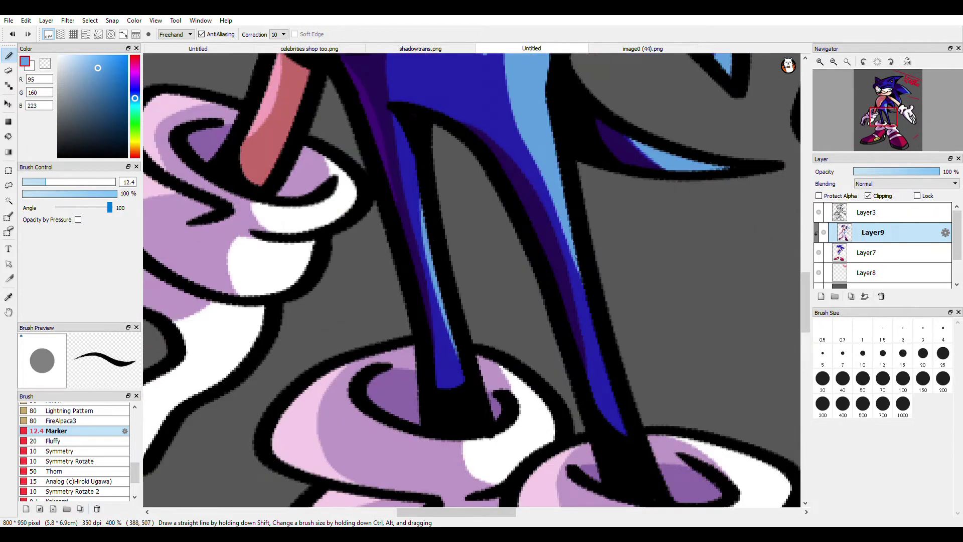
scroll(612, 360, "down", 3)
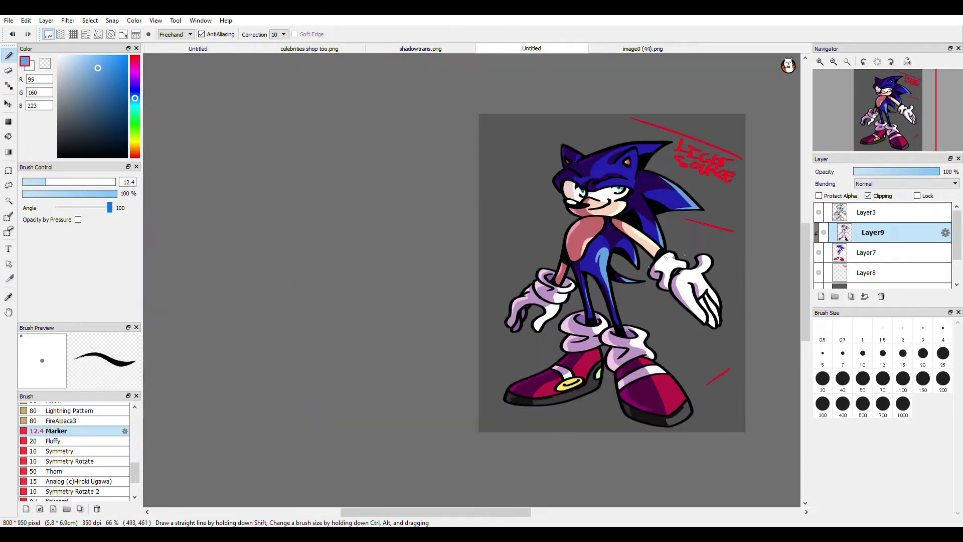
- Paint light blue highlights on the tip and upper edge of the top head quill, undoing stray strokes
scroll(703, 151, "up", 3)
key("ctrl+z")
left_click_drag(613, 133, 567, 172)
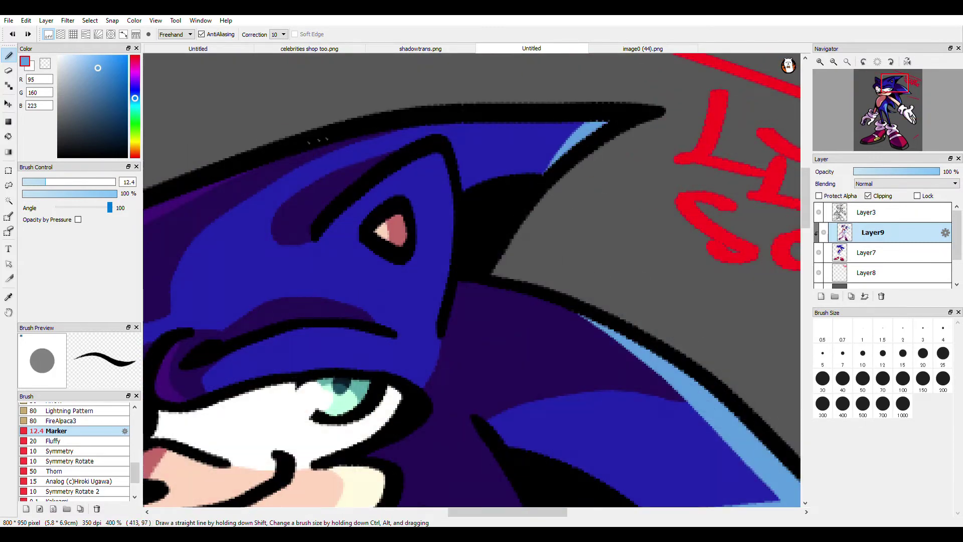
scroll(344, 134, "down", 3)
scroll(501, 173, "up", 4)
key("ctrl+z")
- Reset the brush angle to 0 and paint a light blue highlight on the near eyelid just beneath the brow line
left_click_drag(110, 208, 5, 208)
mouse_move(436, 165)
left_mouse_down()
mouse_move(579, 187)
mouse_move(523, 182)
left_mouse_up()
key("ctrl+z")
key("ctrl+z")
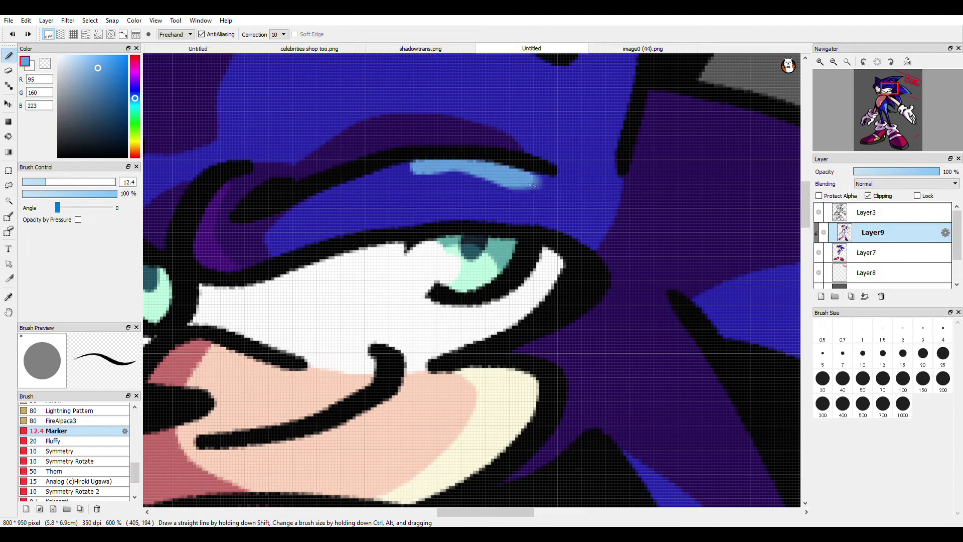
- Paint a light blue highlight down the near ear's lit edge and extend the eyelid highlight around its corner and lower rim
scroll(573, 141, "down", 1)
left_click_drag(530, 89, 523, 220)
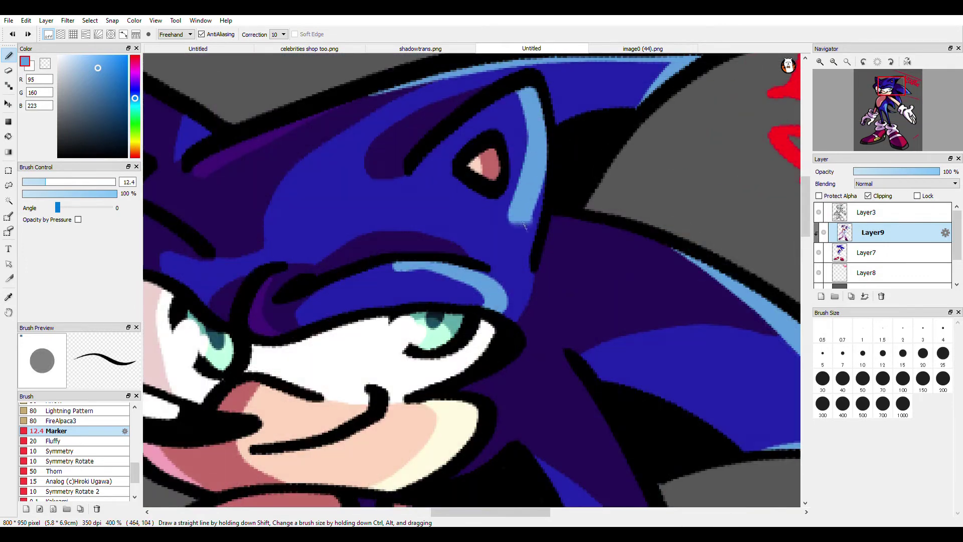
scroll(542, 231, "up", 2)
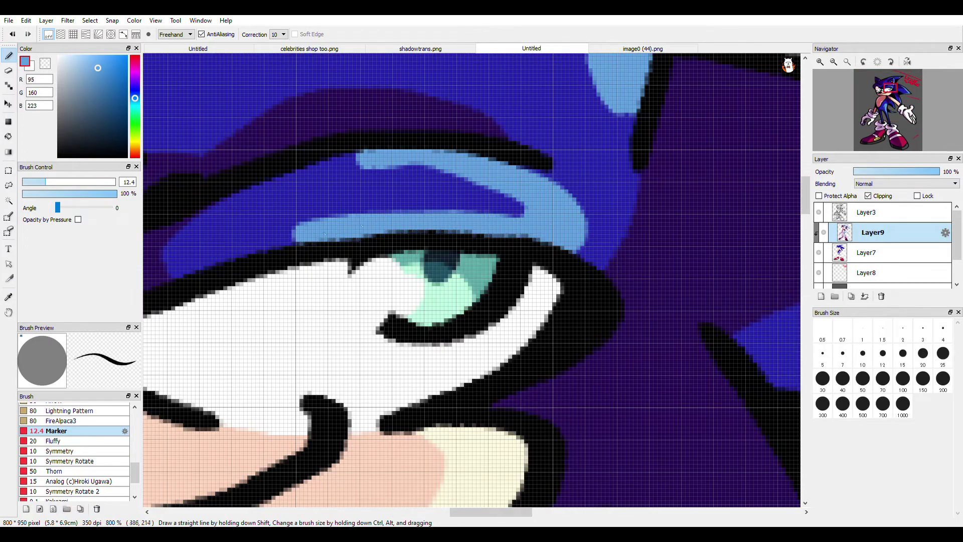
scroll(542, 233, "down", 2)
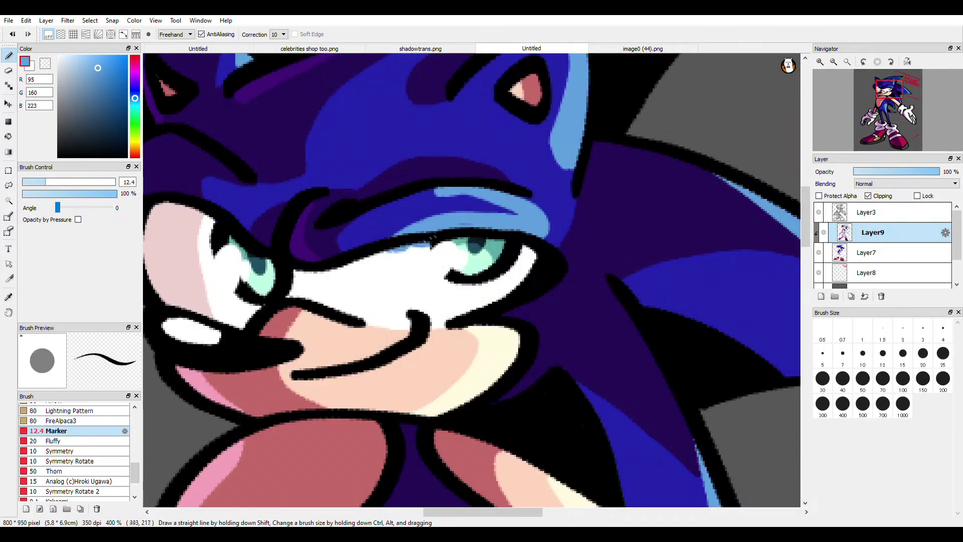
- Trim both ends of the near eyelid's light blue highlight to tapered points with the eraser at size 7
key("e")
scroll(507, 240, "up", 2)
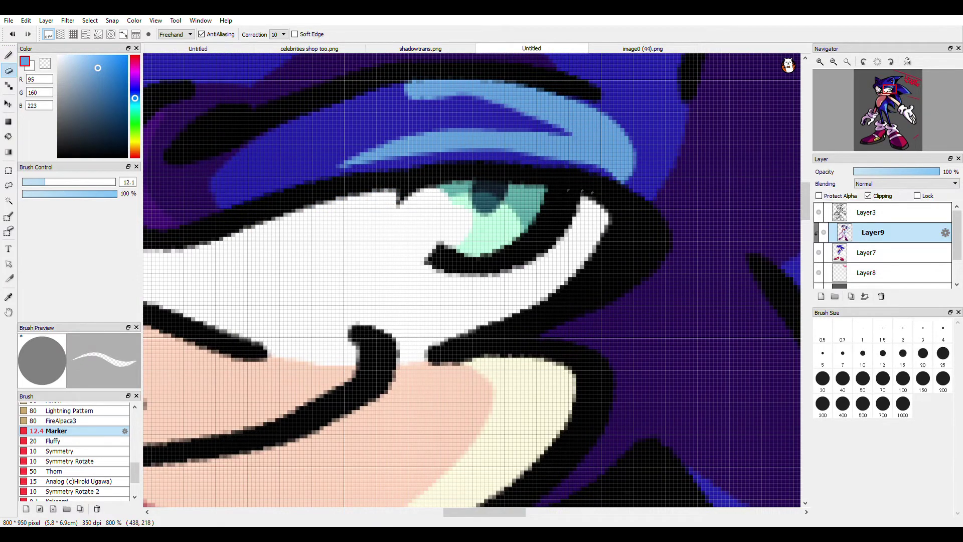
left_click(35, 182)
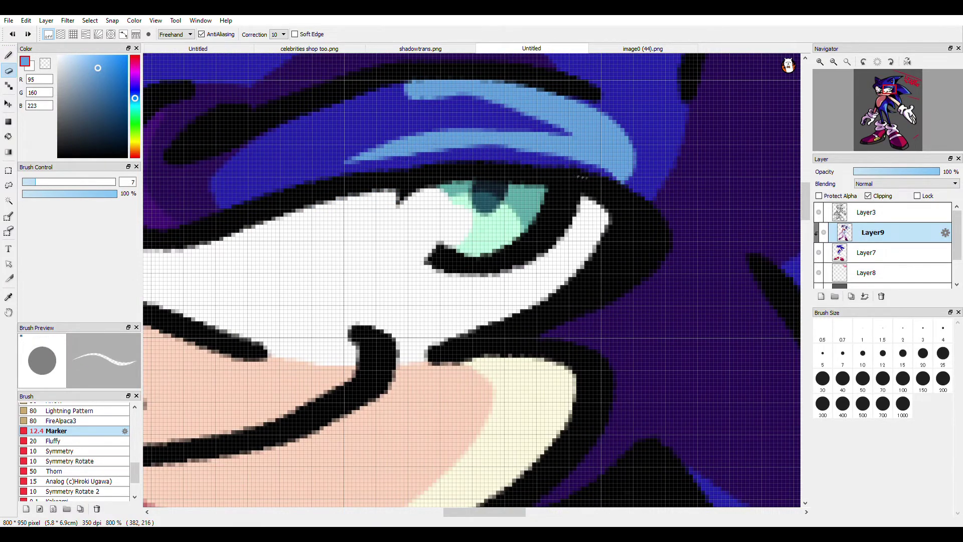
left_click_drag(360, 167, 371, 155)
scroll(492, 216, "down", 3)
scroll(481, 164, "up", 4)
left_click_drag(475, 175, 362, 204)
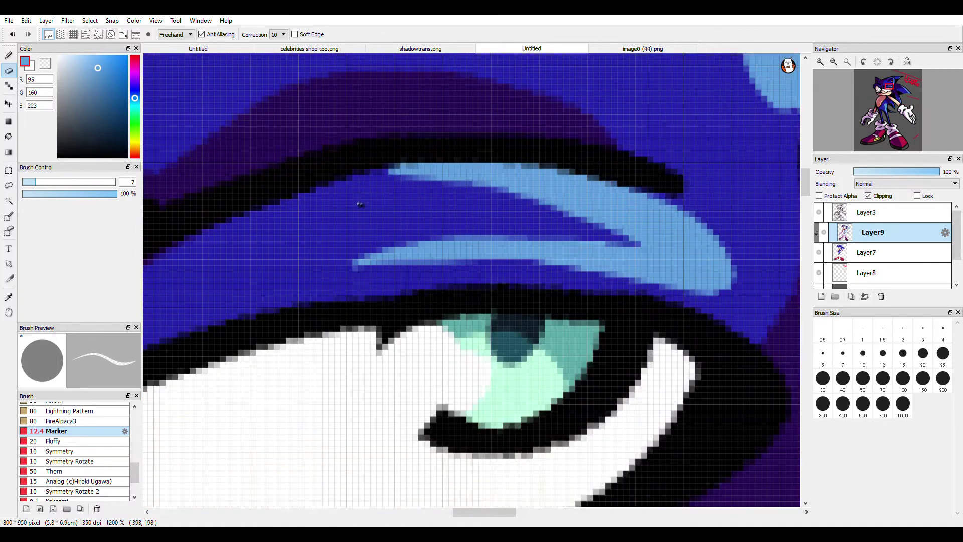
scroll(568, 220, "down", 6)
- Sample the far eye's shaded white and shift it to pale pink, RGB 252, 229, 239, for the eye's rim highlight
left_click(9, 55)
scroll(492, 221, "up", 1)
scroll(542, 226, "down", 2)
scroll(557, 266, "up", 1)
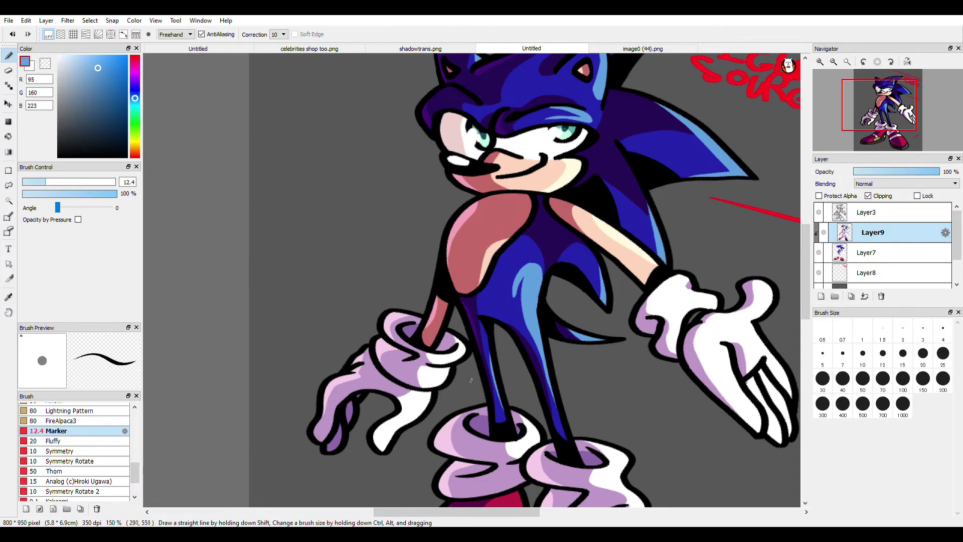
left_click(8, 297)
scroll(567, 261, "down", 2)
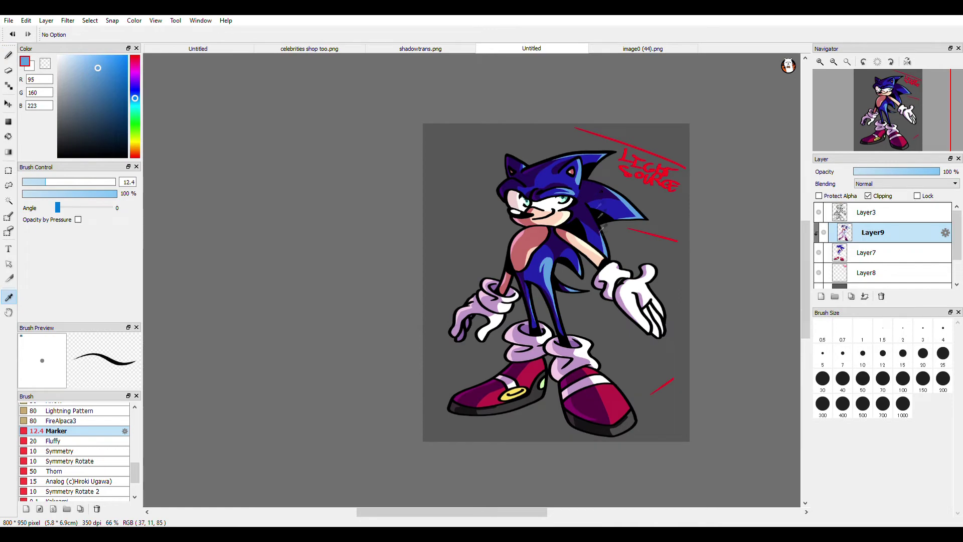
scroll(524, 206, "up", 4)
left_click(477, 237)
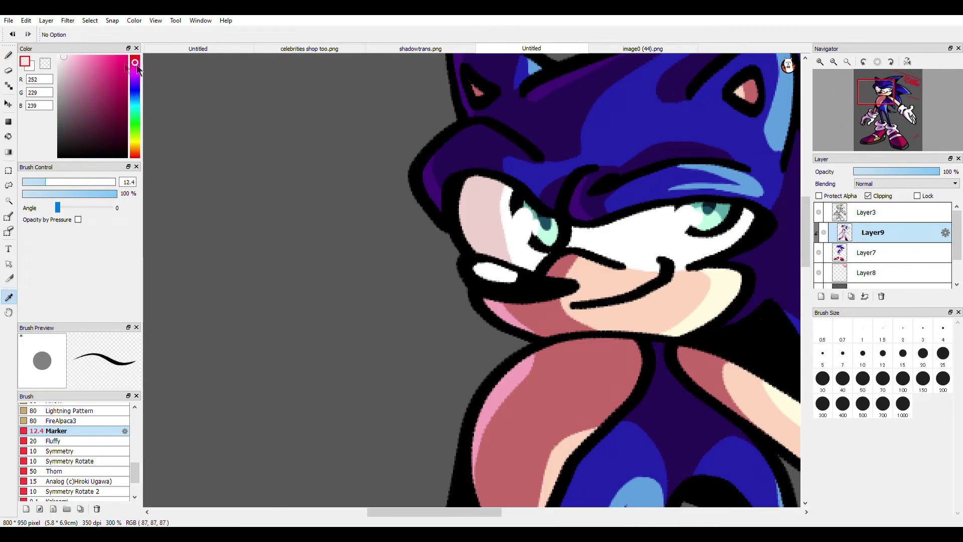
key("b")
scroll(549, 239, "up", 2)
scroll(560, 172, "down", 7)
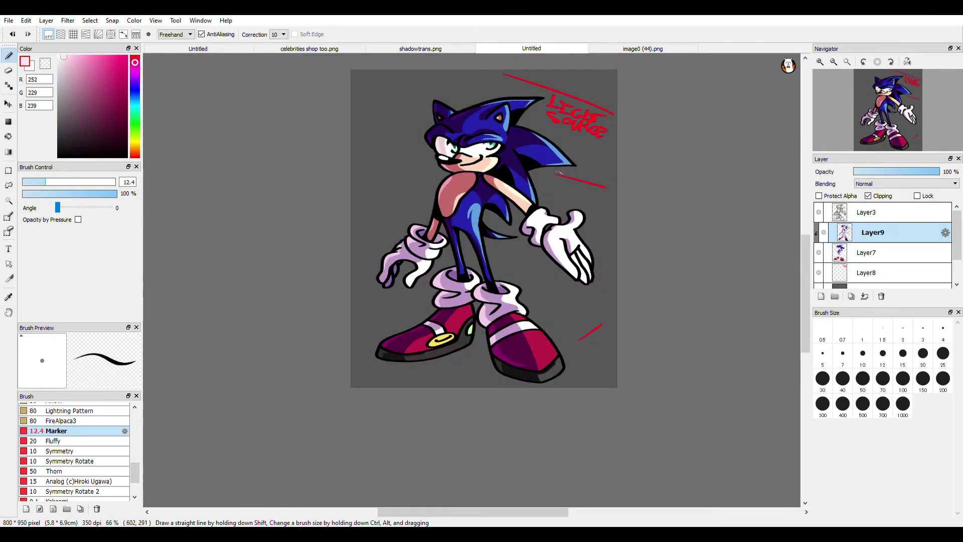
- Sample the dark sole shadow, RGB 22, 19, 19, and cover the small grey gap in the near glove's outline on Layer7
key("alt")
scroll(591, 253, "up", 2)
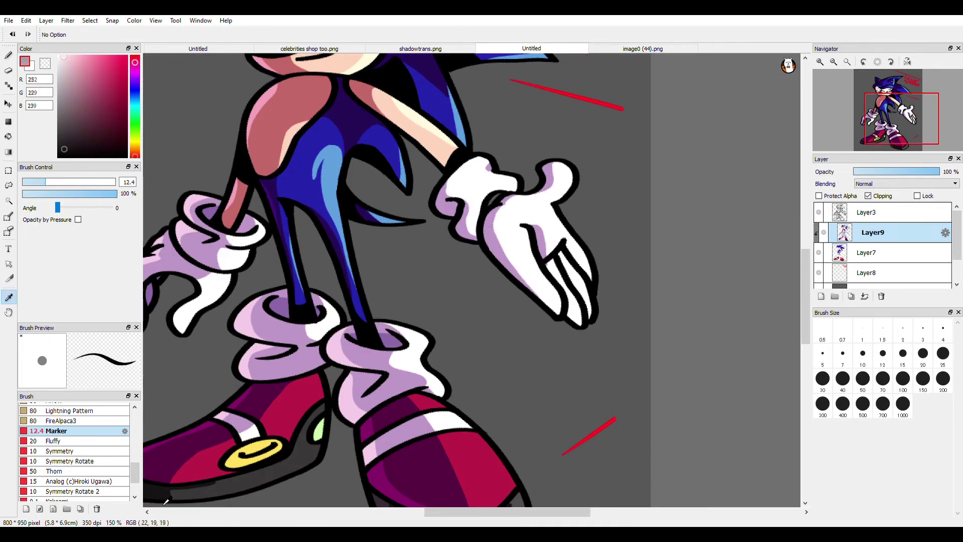
scroll(395, 199, "up", 5)
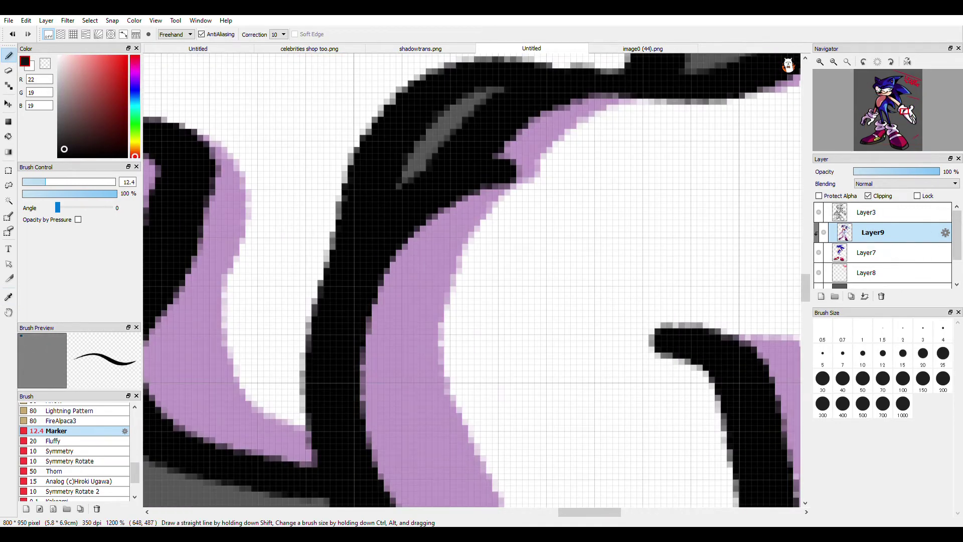
left_click(884, 256)
left_click_drag(409, 178, 494, 92)
left_click(886, 235)
scroll(407, 183, "down", 8)
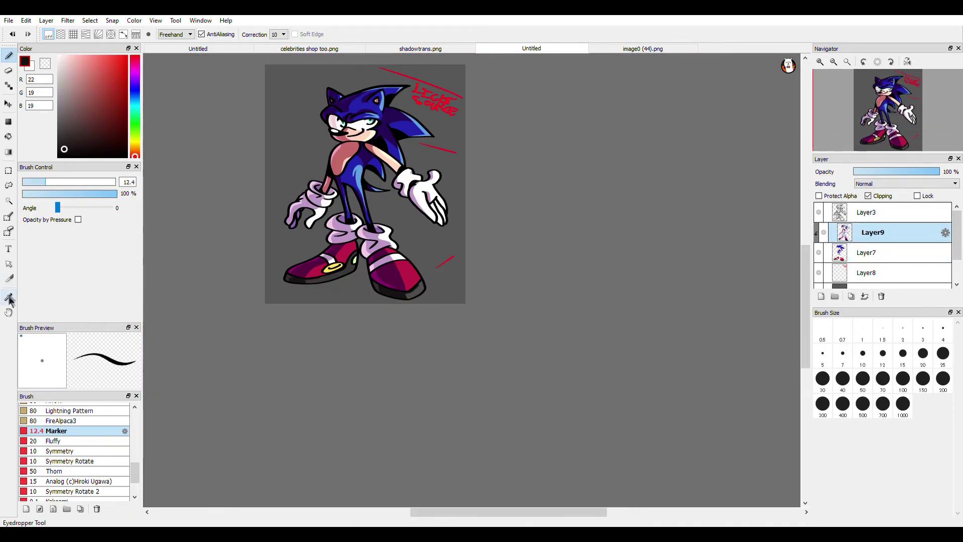
- Sample the pale green of the shoe's side gem, shift it towards cream, and paint a reflected highlight along the near sock's facing edge
left_click(10, 297)
scroll(355, 257, "up", 5)
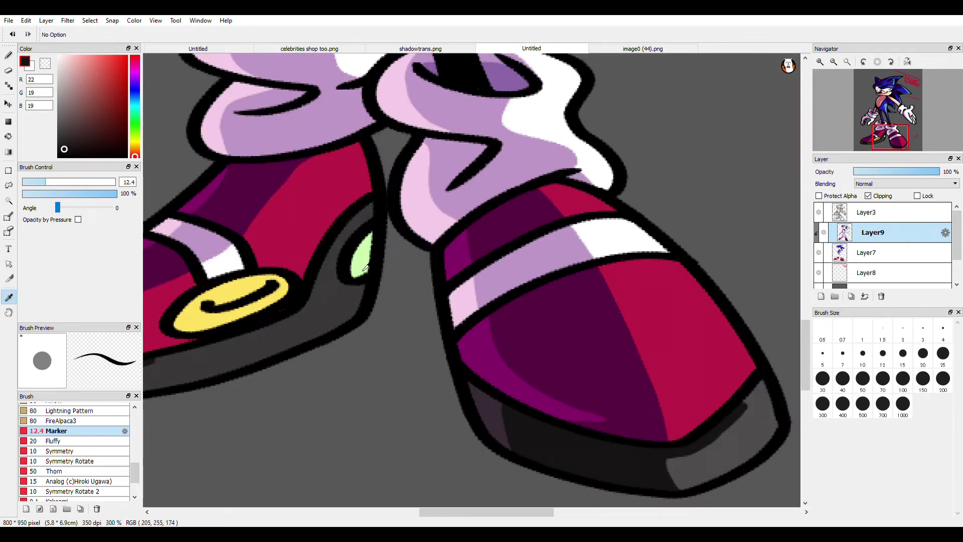
left_click(367, 269)
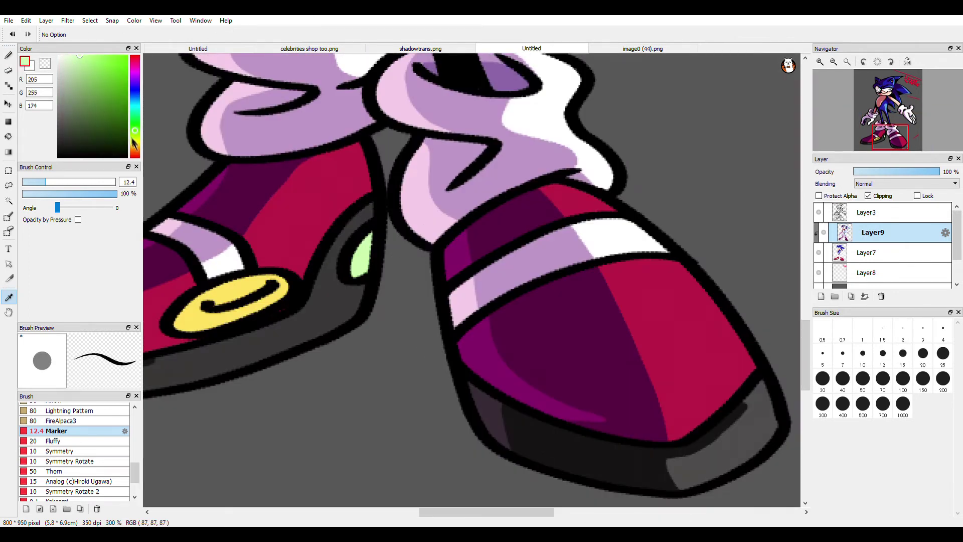
key("b")
scroll(419, 214, "up", 2)
mouse_move(379, 154)
left_mouse_down()
mouse_move(409, 246)
mouse_move(445, 272)
left_mouse_up()
scroll(442, 271, "down", 3)
scroll(427, 261, "up", 3)
scroll(374, 241, "down", 1)
- Change the colour to orange-brown, RGB 187, 143, 89, and paint a small reflected highlight on the near shoe's edge below the sock
left_click(9, 297)
left_click(390, 211)
left_click(135, 149)
key("b")
left_click_drag(375, 196, 381, 245)
scroll(350, 224, "down", 3)
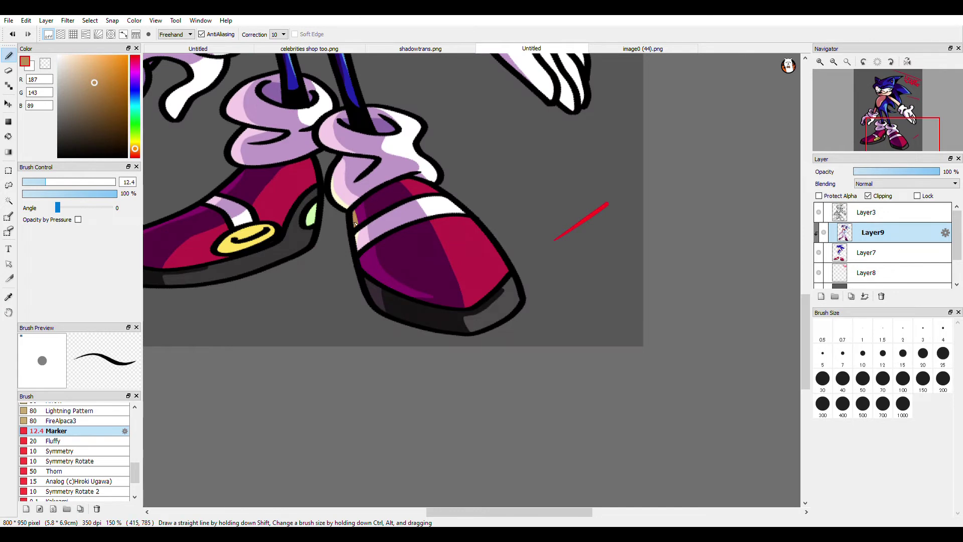
- Delete the light source marks on Layer8 and the dark grey background on Layer6
scroll(354, 224, "down", 3)
left_click(9, 297)
scroll(884, 276, "down", 1)
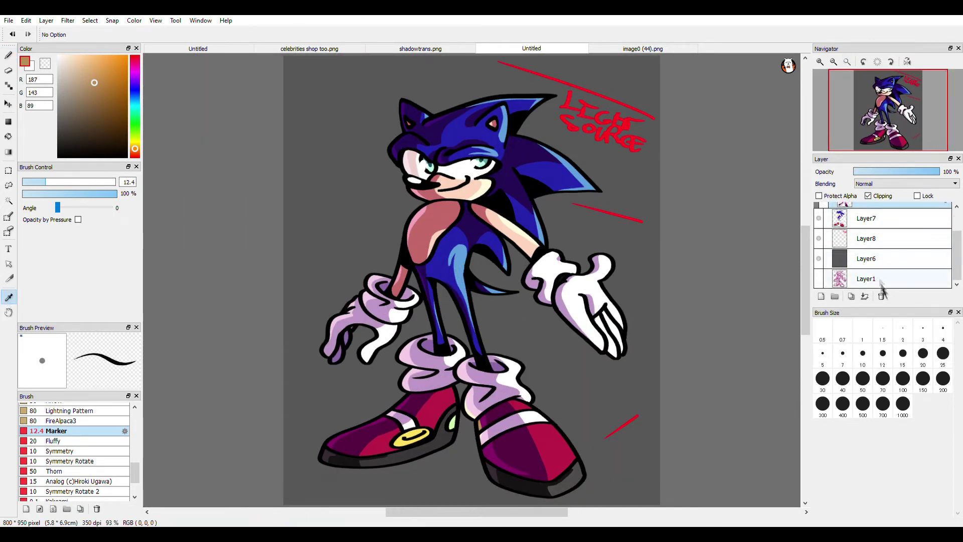
left_click(853, 238)
left_click(881, 297)
left_click(876, 258)
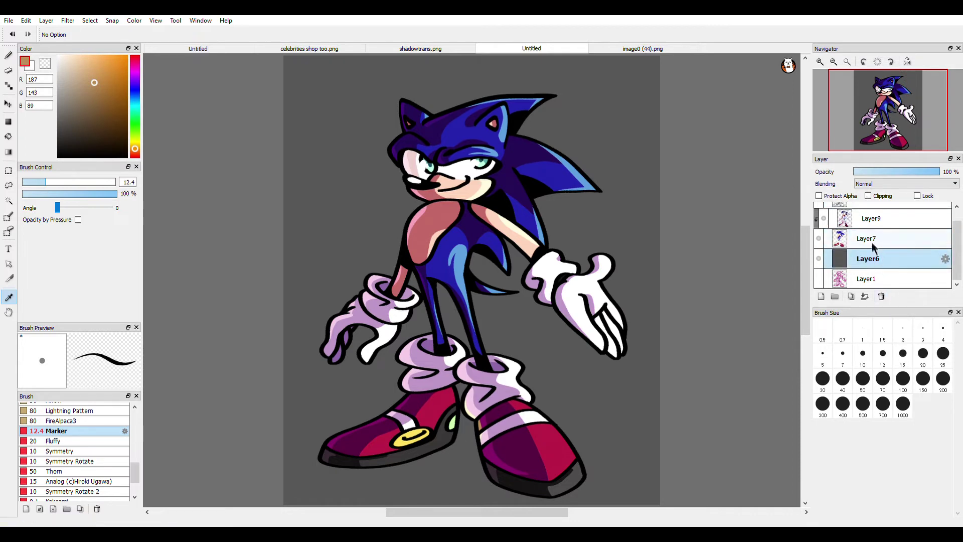
left_click(882, 296)
- Merge the clipped shading on Layer9 into the flat colours on Layer7
left_click(880, 233)
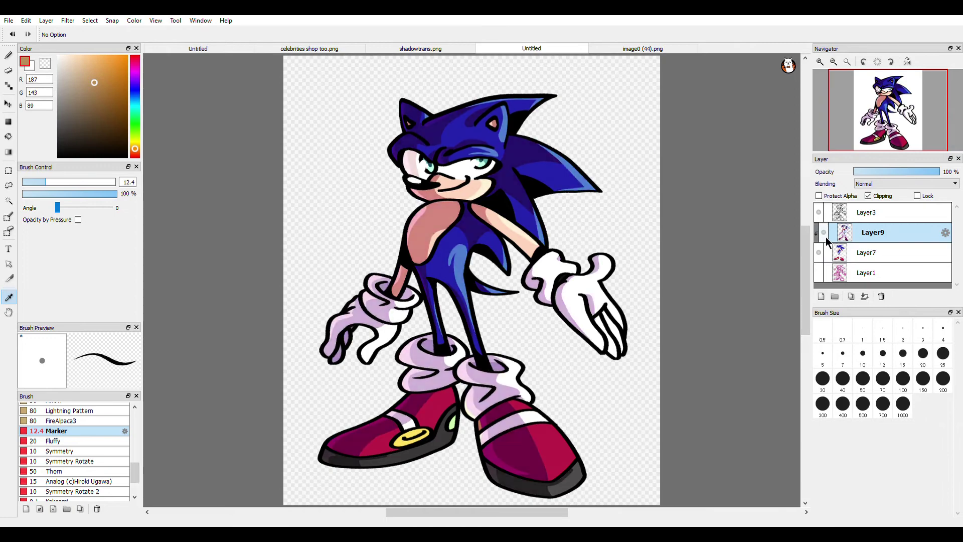
left_click(882, 296)
key("ctrl+z")
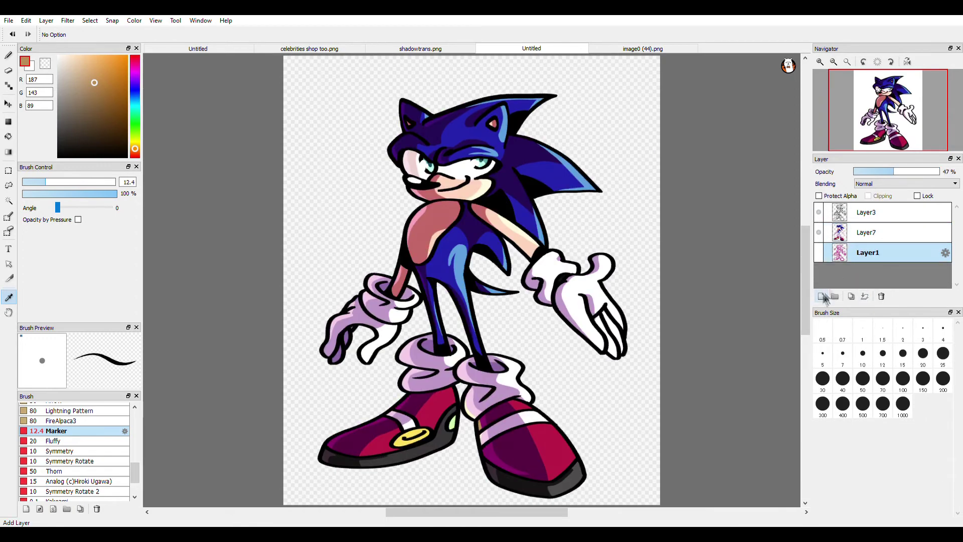
- Add two empty layers beneath the character and fill the lower one with a canvas-wide cream rectangle, RGB 255, 243, 227
left_click_drag(139, 145, 135, 148)
left_click(870, 275)
left_click(822, 296)
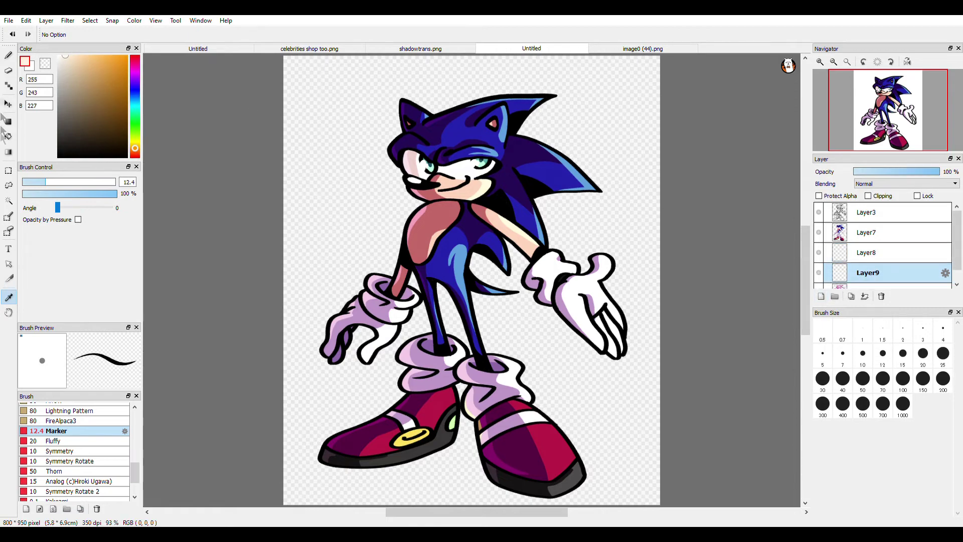
left_click(9, 122)
scroll(173, 127, "down", 2)
left_click_drag(437, 85, 206, 355)
scroll(302, 93, "up", 1)
scroll(546, 76, "up", 2)
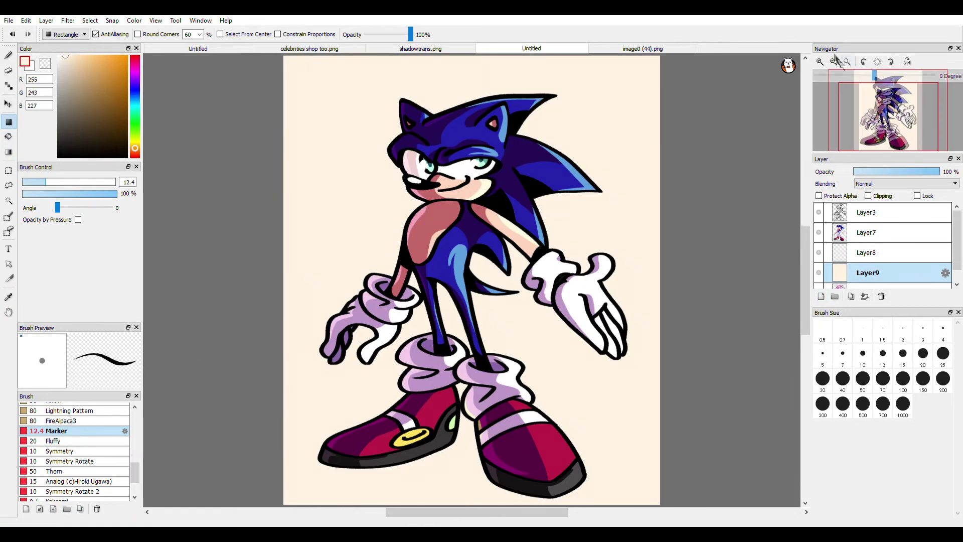
- Set the colour to pink, RGB 255, 165, 204, and try a circular Foreground-Background gradient on the cream background of Layer9
left_click(135, 70)
left_click(82, 56)
left_click(9, 152)
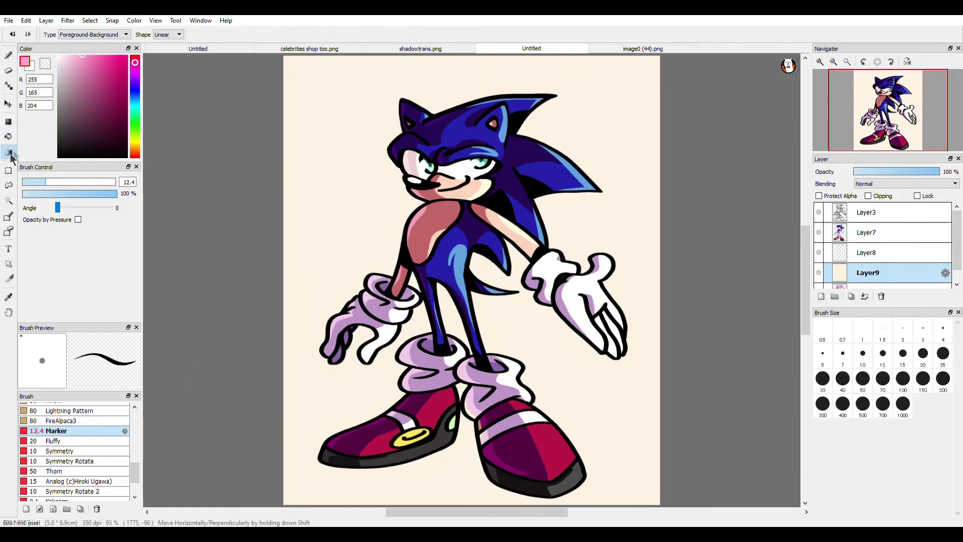
left_click(176, 35)
left_click(169, 51)
left_click_drag(404, 103, 557, 226)
key("ctrl+z")
- Lay a circular Foreground-Transparent pink gradient over the cream background, fading from the canvas's upper left toward its lower right
left_click(114, 35)
left_click(114, 52)
mouse_move(480, 295)
left_mouse_down()
mouse_move(359, 97)
mouse_move(471, 231)
mouse_move(326, 95)
left_mouse_up()
key("ctrl+z")
key("ctrl+z")
key("ctrl+z")
key("ctrl+z")
mouse_move(472, 276)
left_mouse_down()
mouse_move(351, 100)
mouse_move(290, 89)
mouse_move(482, 317)
left_mouse_up()
key("ctrl+z")
mouse_move(256, 56)
left_mouse_down()
mouse_move(549, 357)
mouse_move(568, 407)
left_mouse_up()
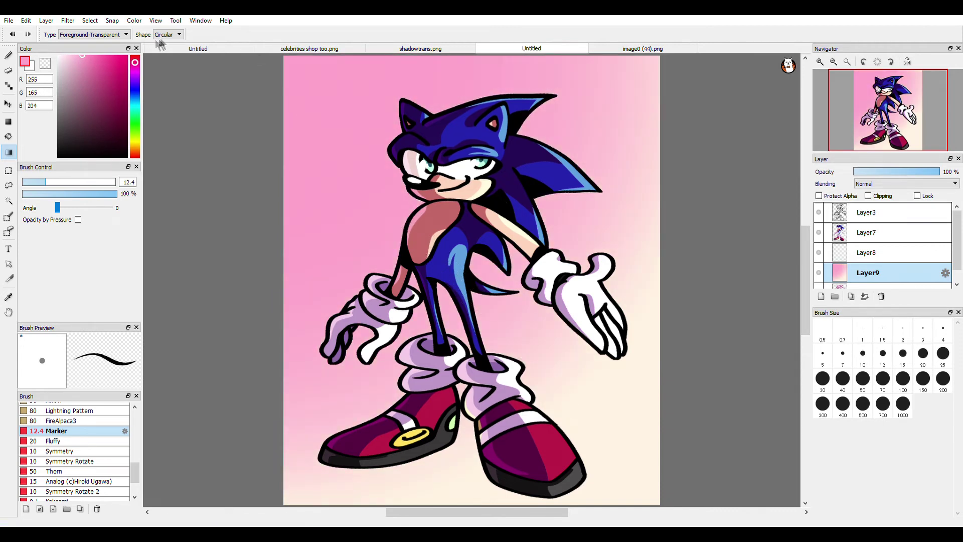
- Add a layer above the pink background and try black linear Foreground-Transparent gradients on it from the upper left
left_click(822, 296)
left_click_drag(73, 130, 27, 223)
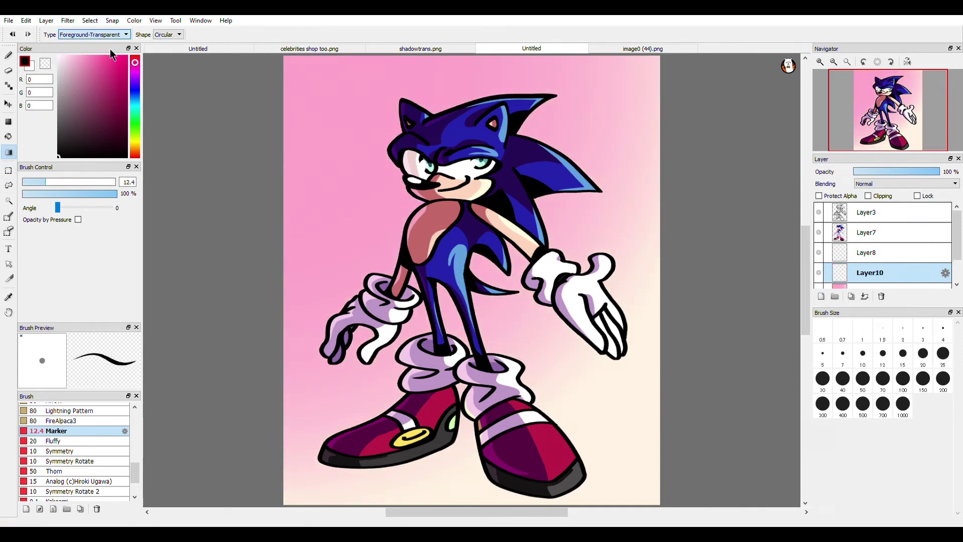
left_click(173, 35)
left_click(168, 43)
left_click_drag(273, 118, 474, 230)
key("ctrl+z")
left_click_drag(259, 139, 459, 235)
key("ctrl+z")
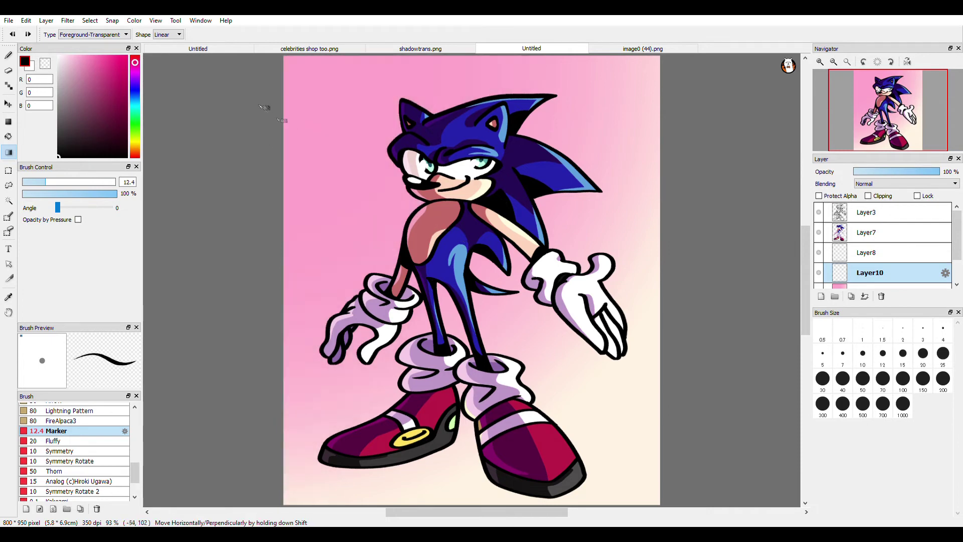
left_click_drag(261, 107, 422, 221)
key("ctrl+z")
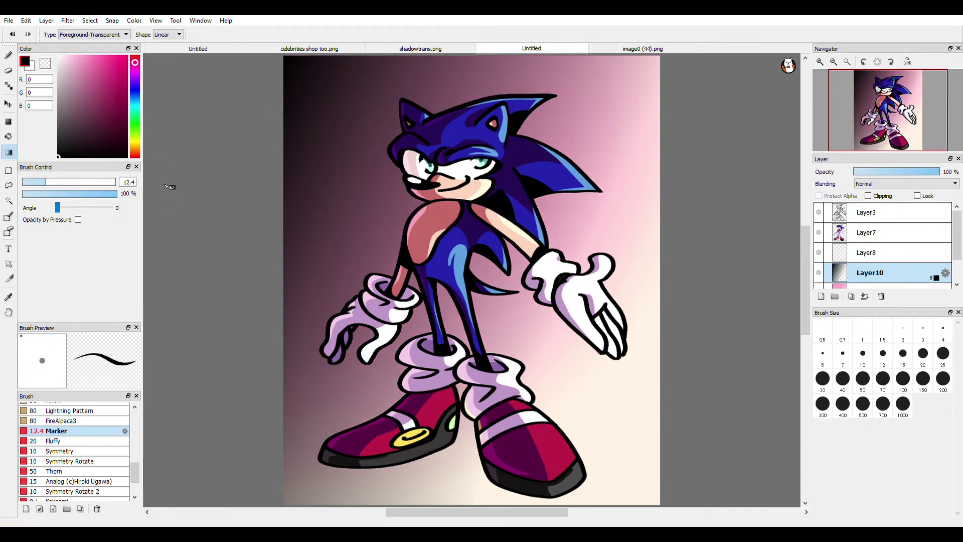
- Redraw the black linear gradient across Layer10 and convert that layer to 1-bit
key("ctrl+z")
left_click_drag(372, 149, 631, 273)
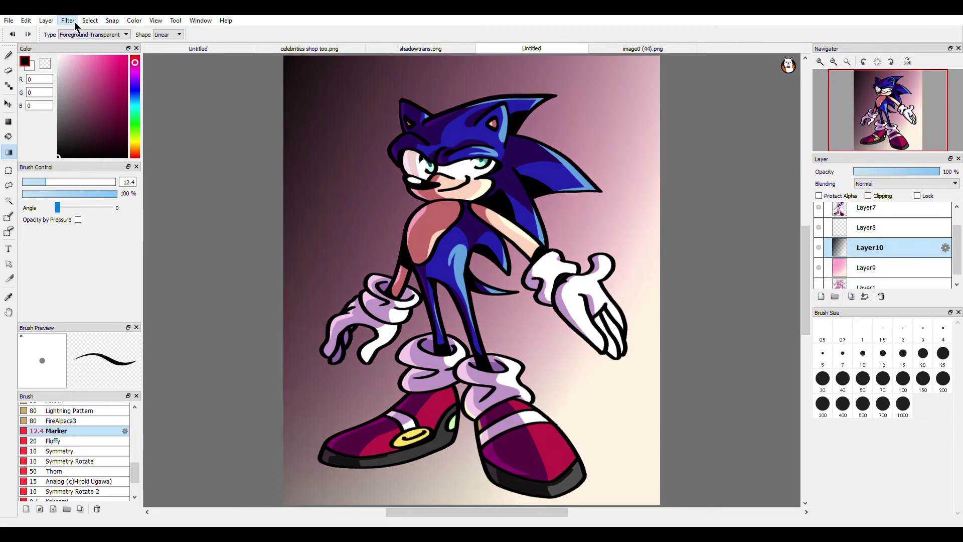
left_click(95, 170)
scroll(252, 205, "down", 2)
scroll(359, 156, "up", 1)
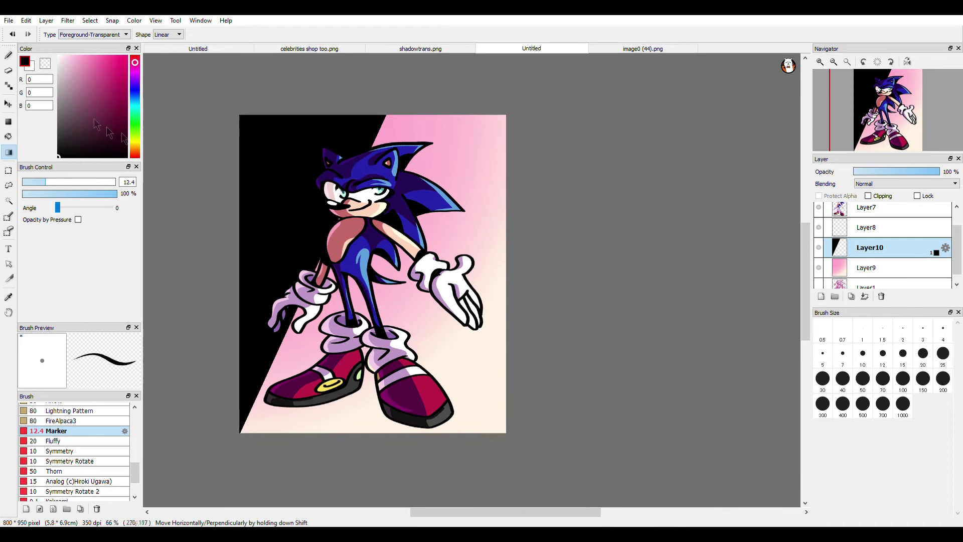
- Try covering the black area with a white rectangle on a new clipped layer, and undo back to an empty Layer10
left_click(821, 297)
left_click(882, 197)
left_click(8, 122)
left_click_drag(428, 102, 154, 524)
key("ctrl+z")
key("ctrl+z")
key("ctrl+z")
key("ctrl+z")
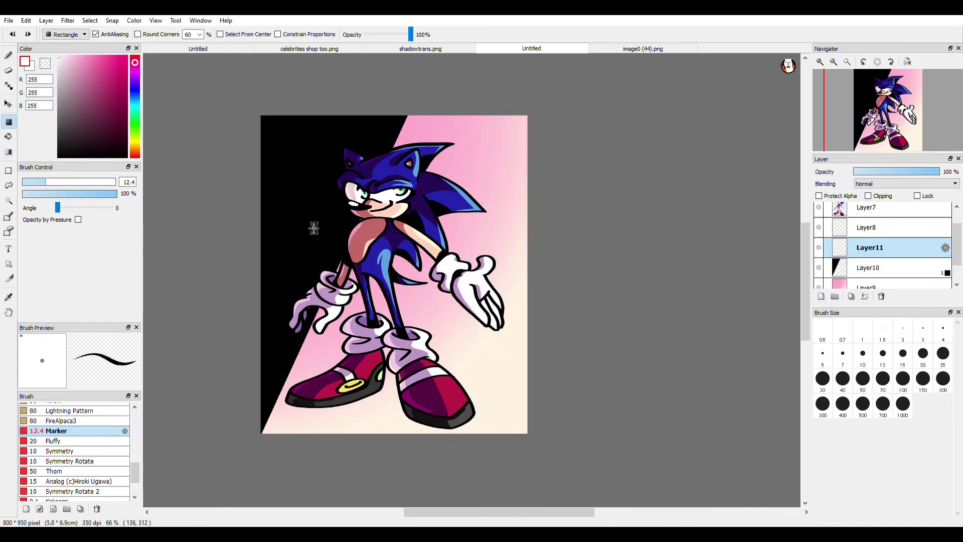
left_click_drag(245, 140, 394, 217)
key("ctrl+z")
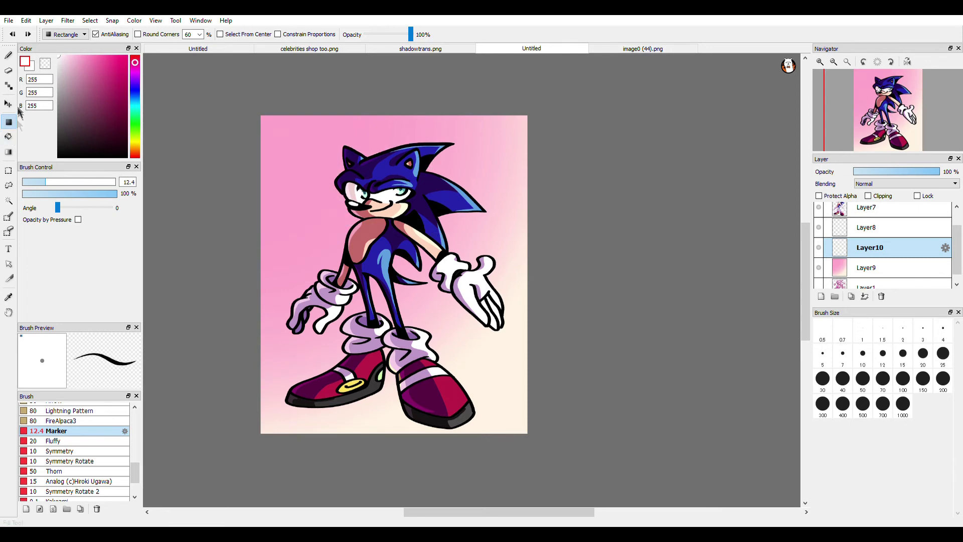
- Convert Layer10 to 1-bit and draw a black linear gradient of halftone dots from the upper left toward the lower right
left_click(9, 153)
left_click_drag(246, 118, 381, 225)
key("ctrl+z")
left_click_drag(259, 152, 414, 296)
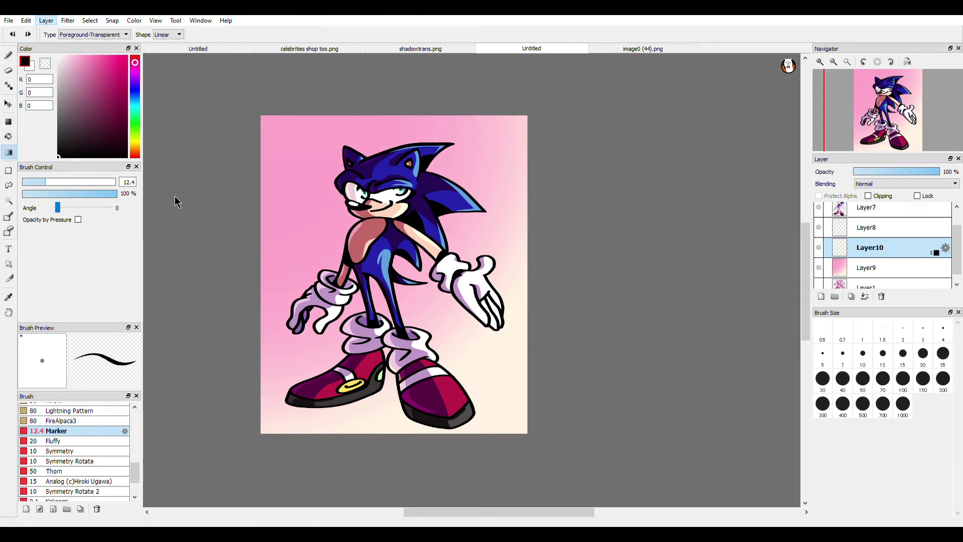
left_click_drag(223, 125, 472, 254)
- Convert the dot layer to colour and fill a new layer clipped to it with a canvas-wide white rectangle
left_click(821, 296)
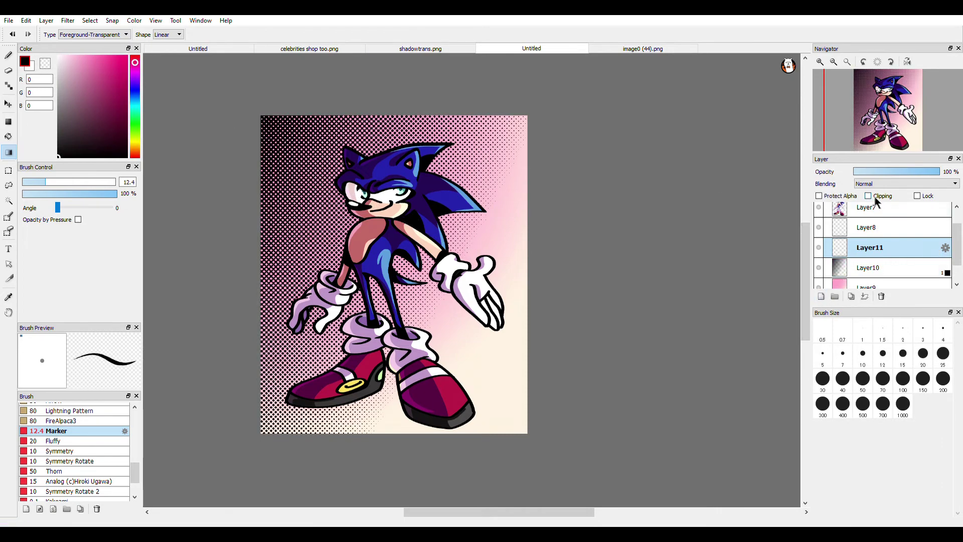
left_click(882, 266)
left_click(58, 56)
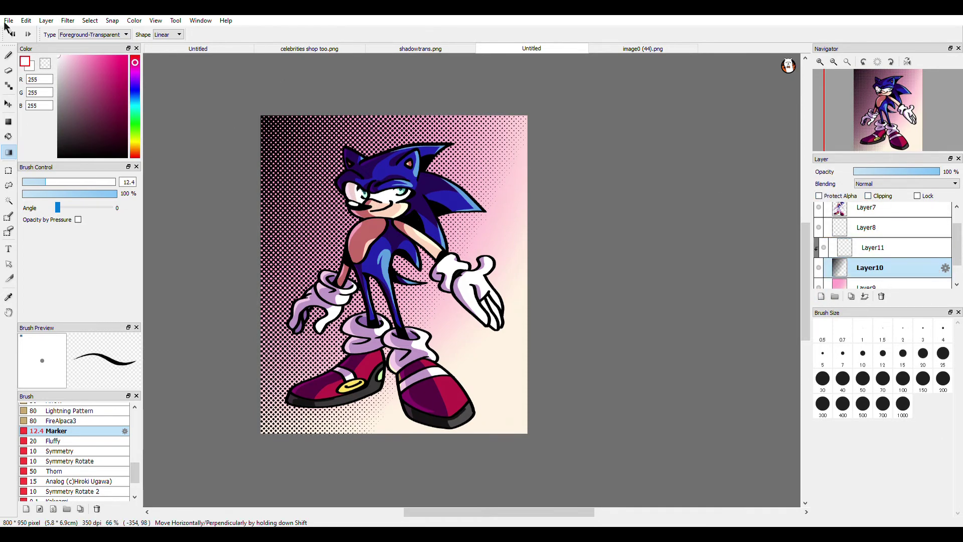
left_click(8, 122)
left_click(875, 246)
left_click_drag(579, 78, 125, 525)
left_click_drag(327, 226, 284, 285)
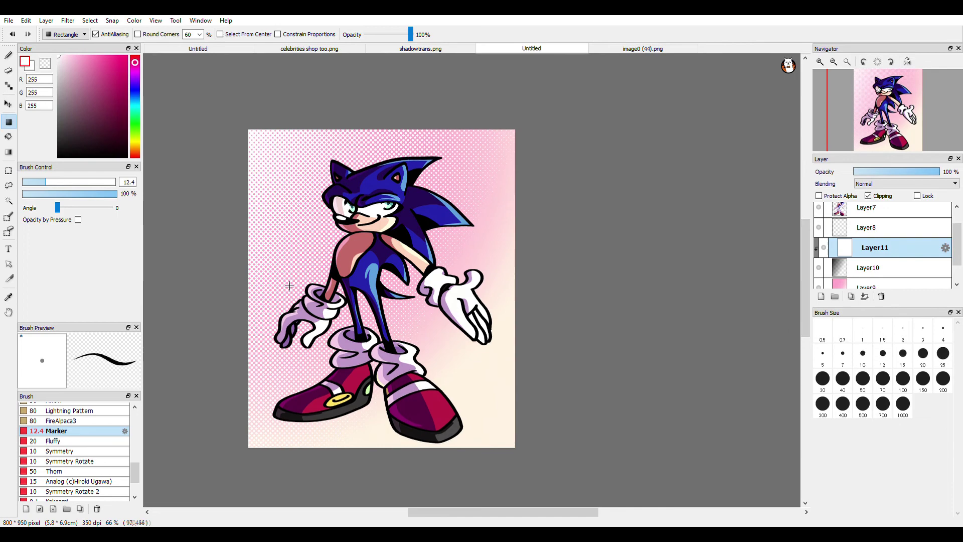
- Merge the clipped white fill into the dot layer, and merge the dots into the pink background on Layer9
left_click(865, 297)
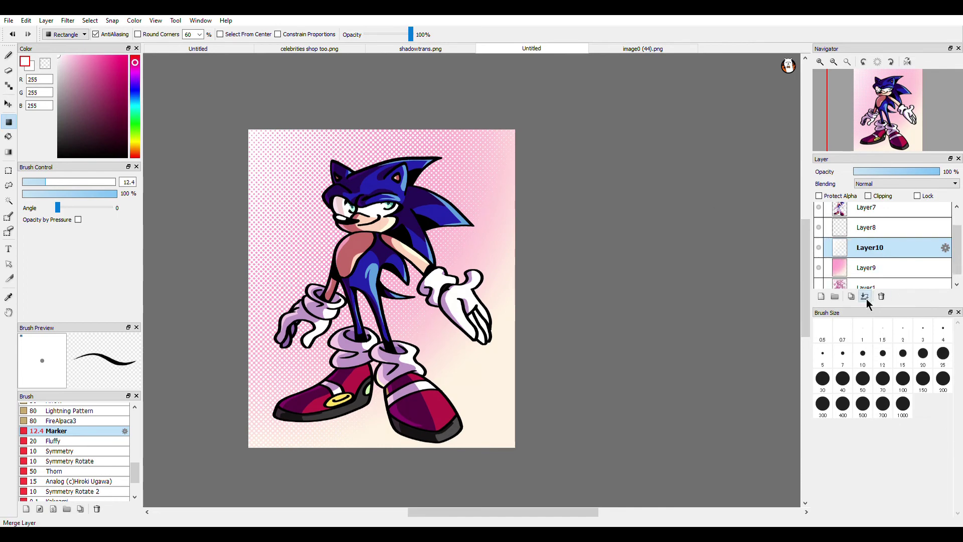
left_click(864, 297)
scroll(366, 161, "down", 1)
scroll(383, 296, "up", 2)
scroll(368, 182, "down", 2)
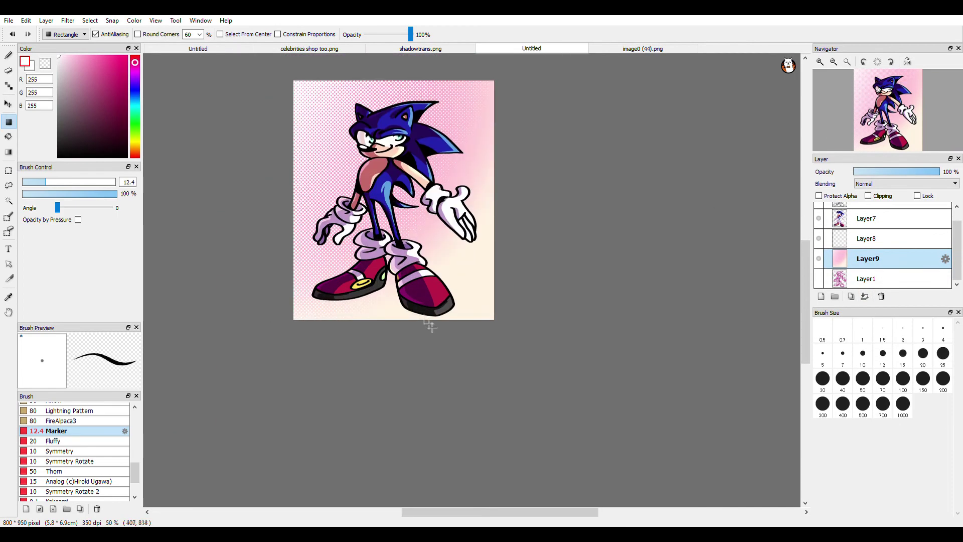
- Draw parallel diagonal marker stripes behind the character in vivid pink, RGB 255, 0, 111, using the parallel snap
scroll(168, 109, "up", 1)
key("b")
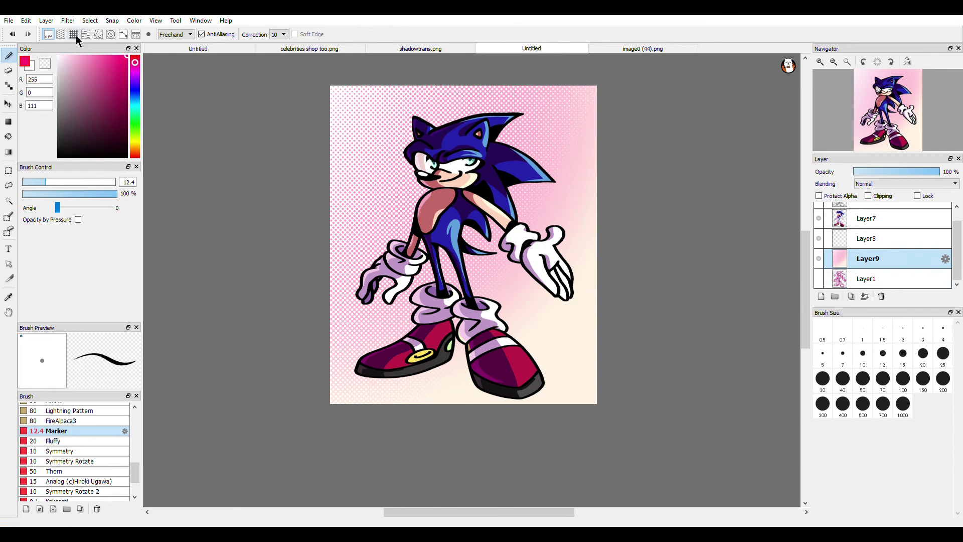
left_click(61, 34)
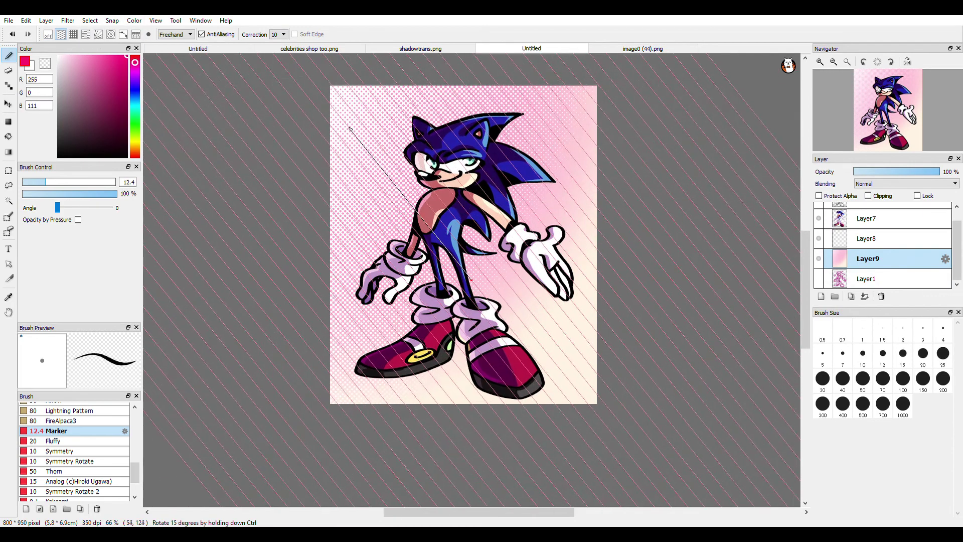
left_click_drag(477, 284, 393, 180)
left_click_drag(354, 262, 421, 340)
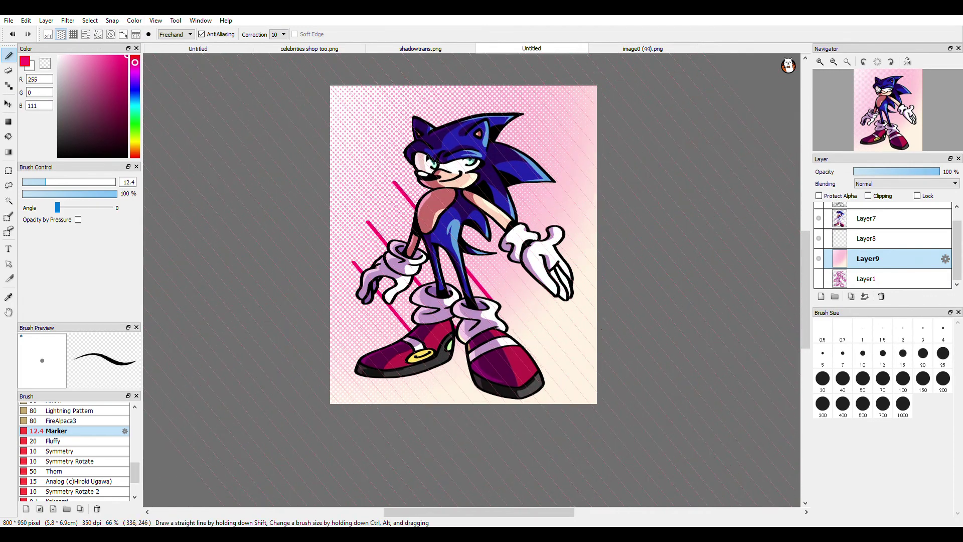
left_click_drag(466, 127, 530, 202)
left_click_drag(498, 111, 528, 143)
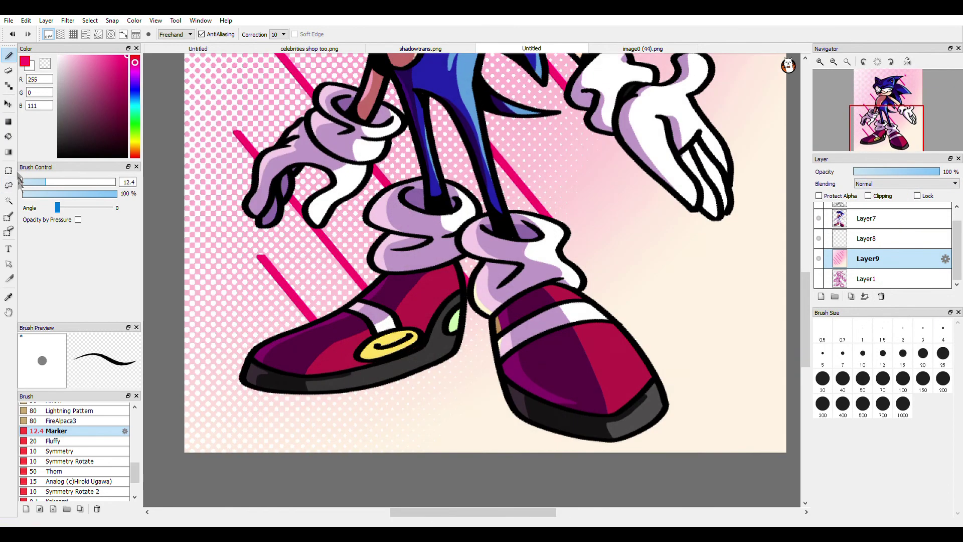
- Draw a filled, jagged vivid pink polygon beneath both shoes as a ground shadow
left_click(8, 122)
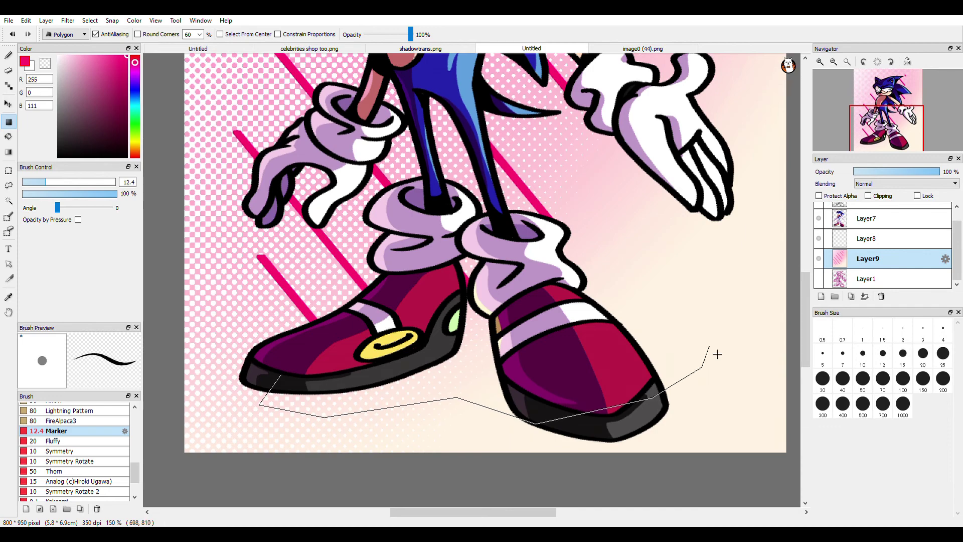
left_click(289, 371)
scroll(281, 361, "down", 4)
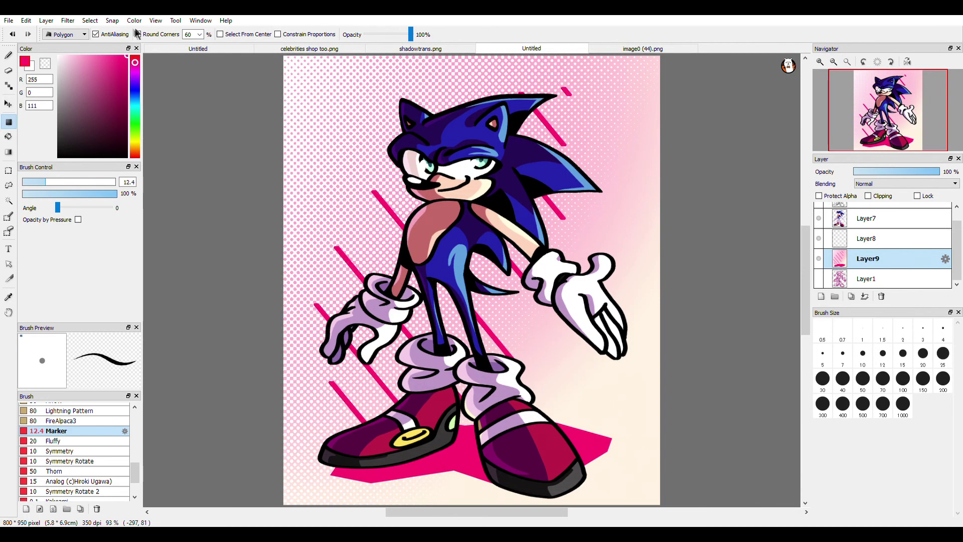
- Set the marker size to 4.6 and handwrite the first two letters of the artist's signature beside the near sock
key("b")
left_click_drag(35, 182, 31, 182)
scroll(587, 437, "up", 4)
mouse_move(490, 387)
left_mouse_down()
mouse_move(521, 397)
mouse_move(548, 396)
left_mouse_up()
left_click_drag(517, 359, 544, 353)
mouse_move(600, 341)
left_mouse_down()
mouse_move(592, 364)
mouse_move(569, 379)
left_mouse_up()
scroll(607, 391, "down", 2)
scroll(606, 391, "up", 3)
key("ctrl+z")
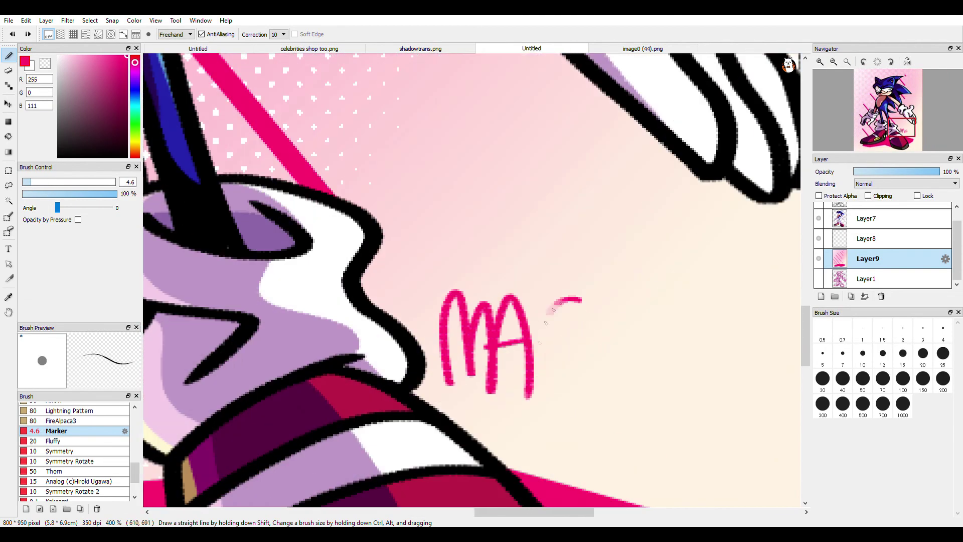
- Handwrite the remaining four letters of the artist's signature in vivid pink
left_click_drag(581, 300, 551, 371)
left_click_drag(619, 298, 614, 358)
left_click_drag(654, 409, 659, 344)
left_click(659, 316)
left_click_drag(733, 312, 727, 384)
left_click_drag(670, 375, 714, 341)
scroll(602, 361, "down", 3)
- Handwrite the date 6/2/2019 in vivid pink beneath the artist's signature
scroll(597, 386, "up", 4)
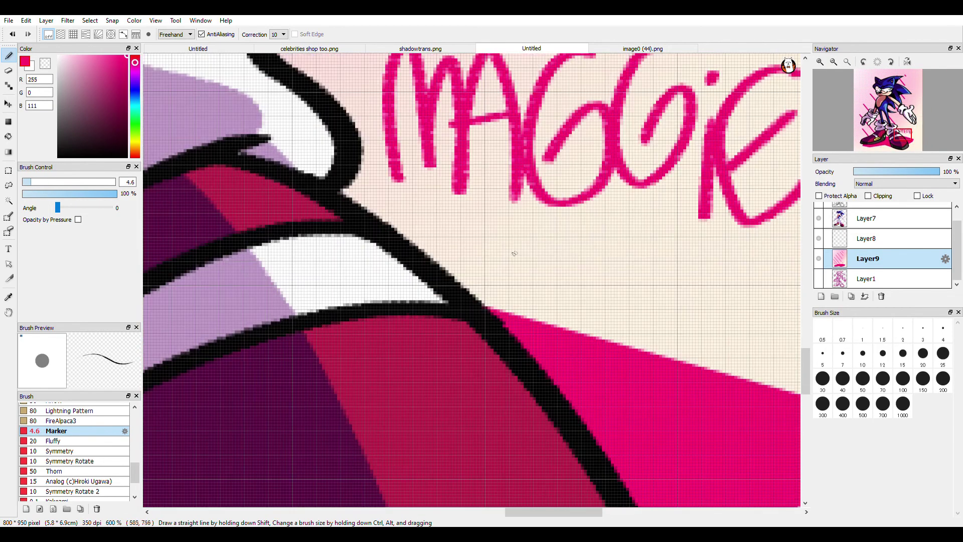
left_click_drag(526, 217, 512, 287)
left_click_drag(554, 312, 613, 218)
left_click_drag(627, 236, 698, 291)
scroll(497, 251, "down", 4)
scroll(540, 253, "up", 4)
left_click_drag(570, 229, 530, 321)
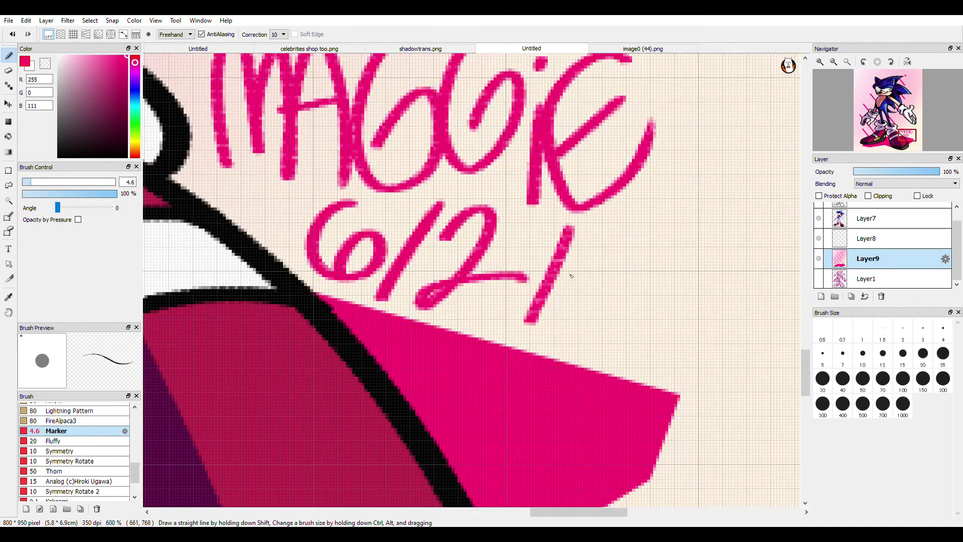
left_click_drag(569, 274, 640, 289)
left_click_drag(656, 249, 656, 255)
left_click_drag(678, 216, 655, 320)
left_click_drag(730, 217, 678, 363)
scroll(678, 363, "down", 4)
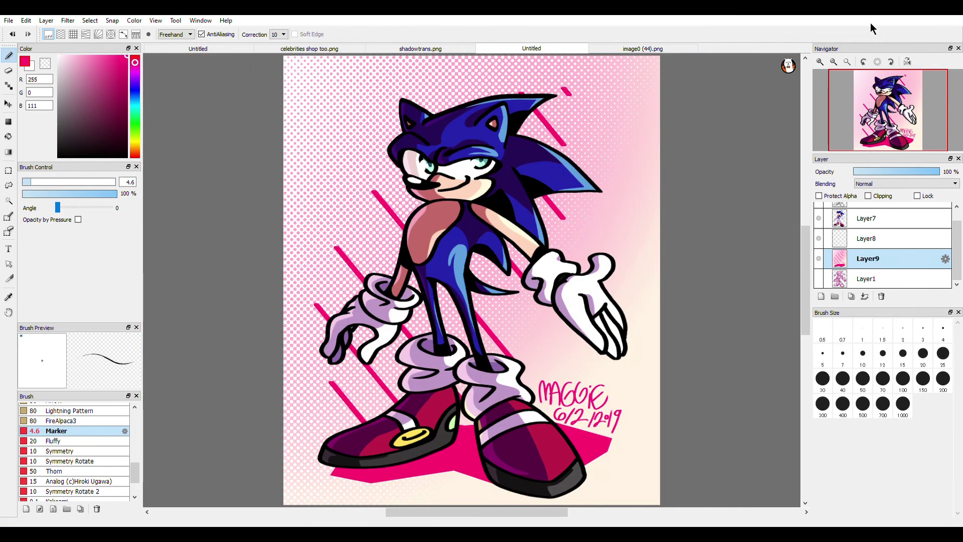